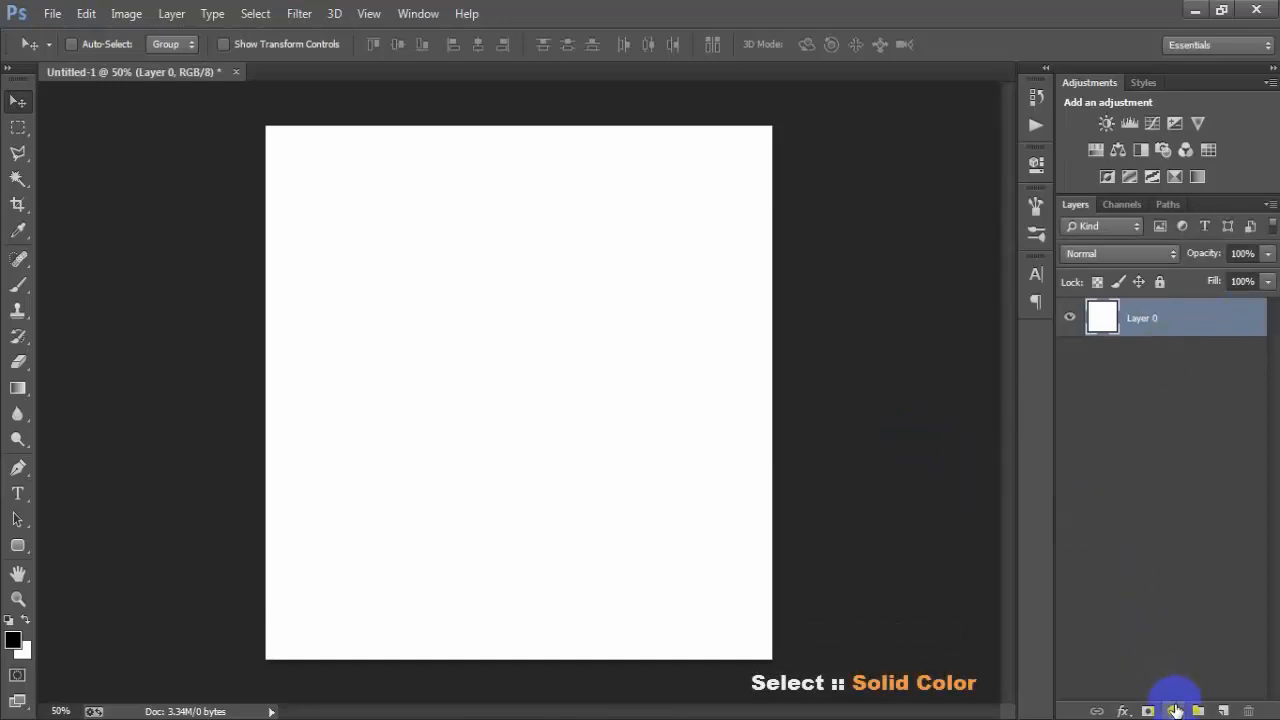
Add a Solid Color fill layer in #004086 above Layer 0
{"action": "left_click", "coordinate": [1174, 710]}
{"action": "left_click", "coordinate": [1152, 276]}
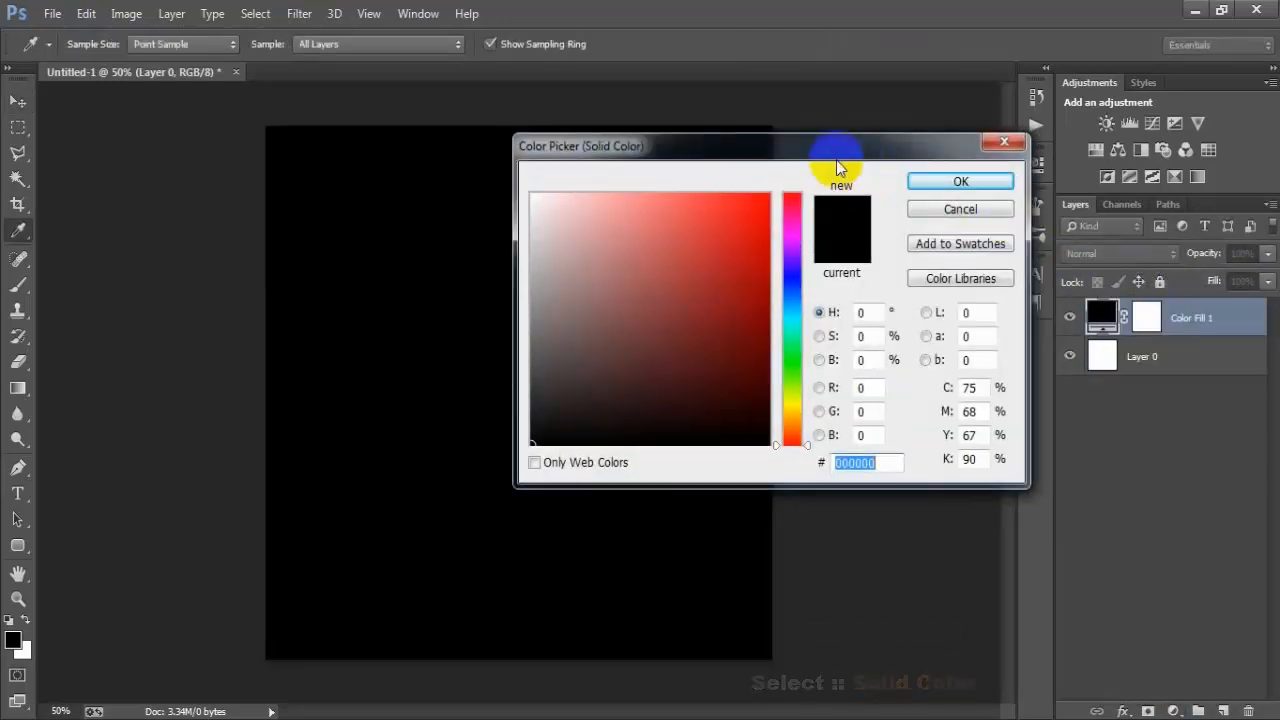
{"action": "left_click_drag", "start_coordinate": [836, 160], "coordinate": [783, 157]}
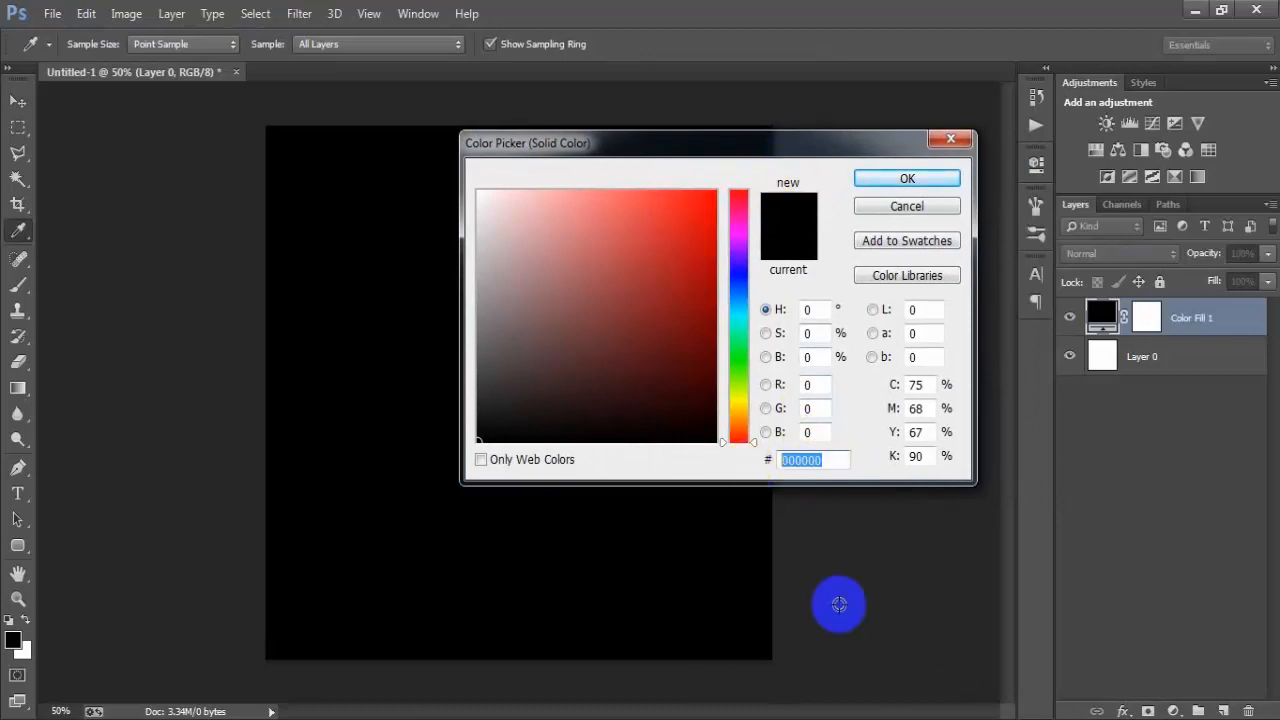
{"action": "type", "text": "0040"}
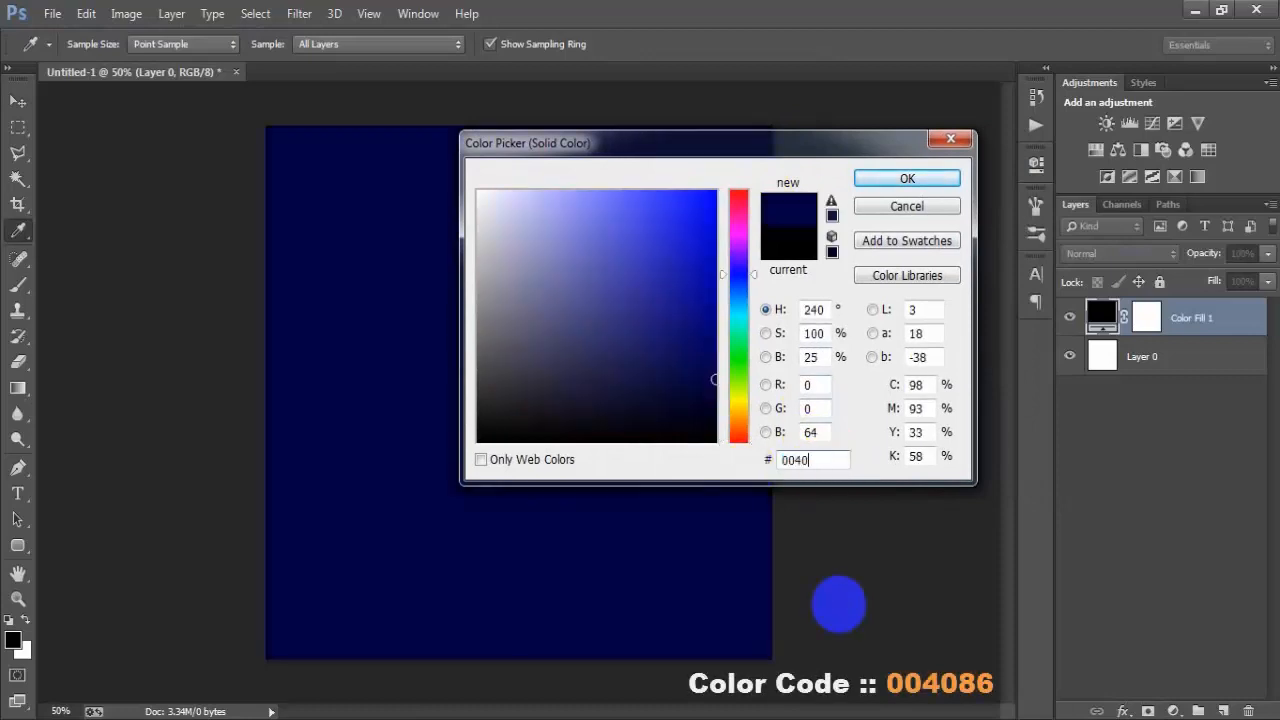
{"action": "type", "text": "86"}
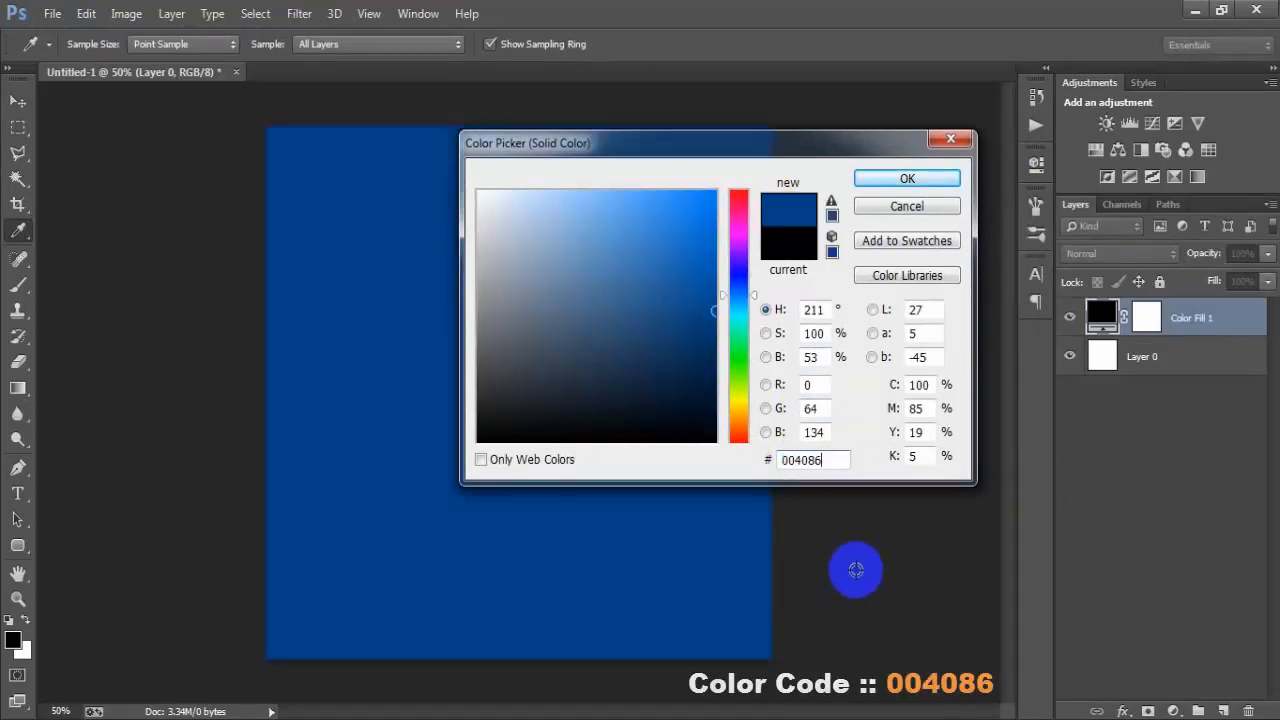
{"action": "left_click_drag", "start_coordinate": [849, 460], "coordinate": [726, 453]}
{"action": "left_click", "coordinate": [880, 184]}
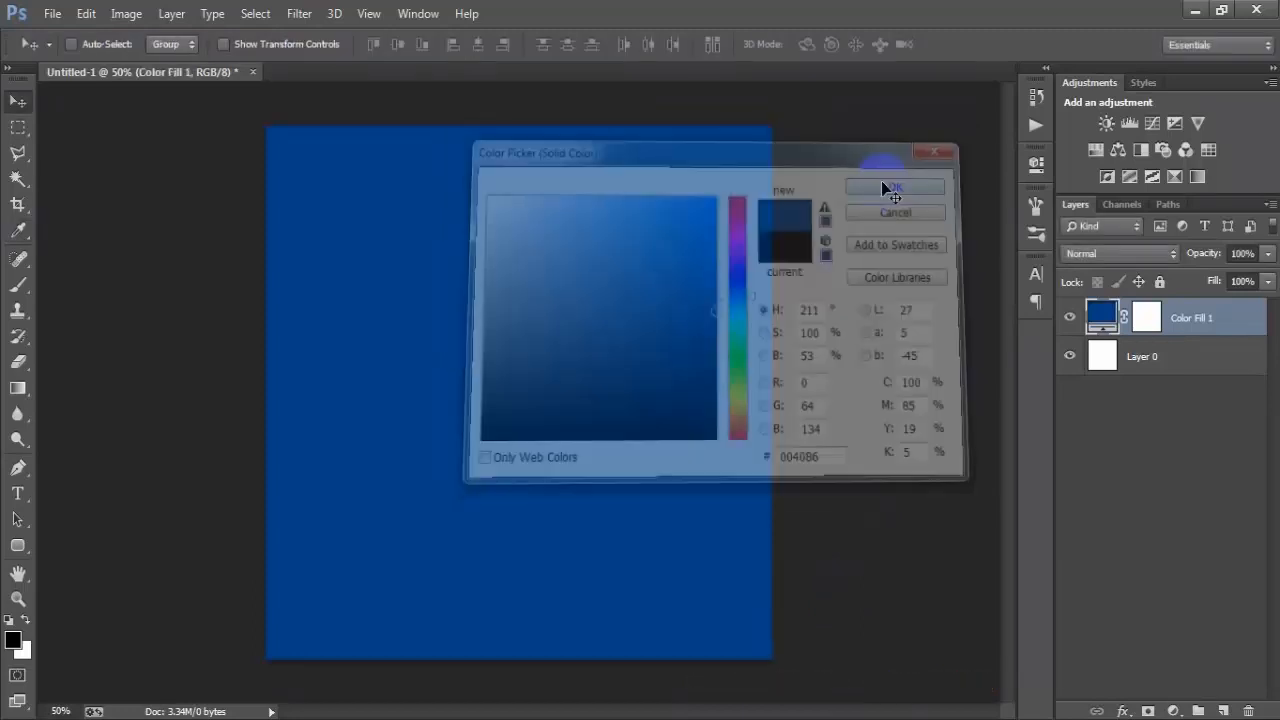
{"action": "left_click", "coordinate": [1078, 318]}
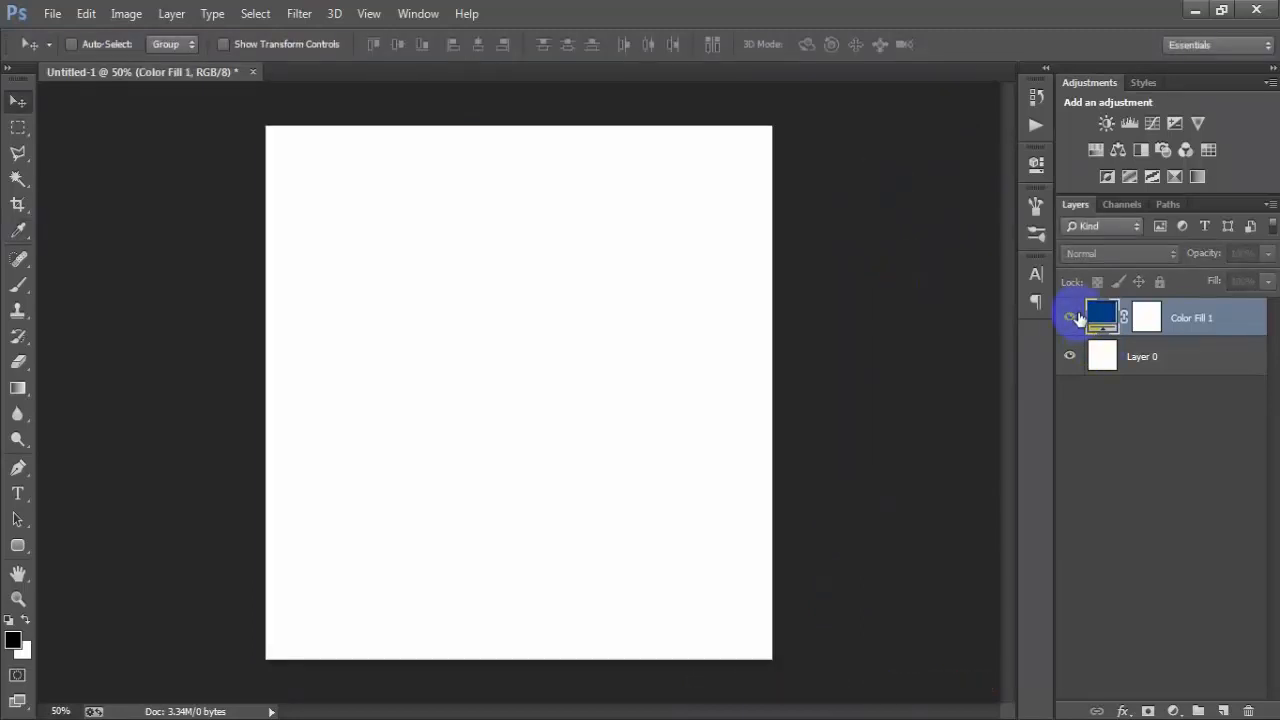
{"action": "left_click", "coordinate": [1076, 318]}
Add a Gradient Overlay to the colour fill layer and set the gradient's end stop at 100% to #004684
{"action": "double_click", "coordinate": [1250, 317]}
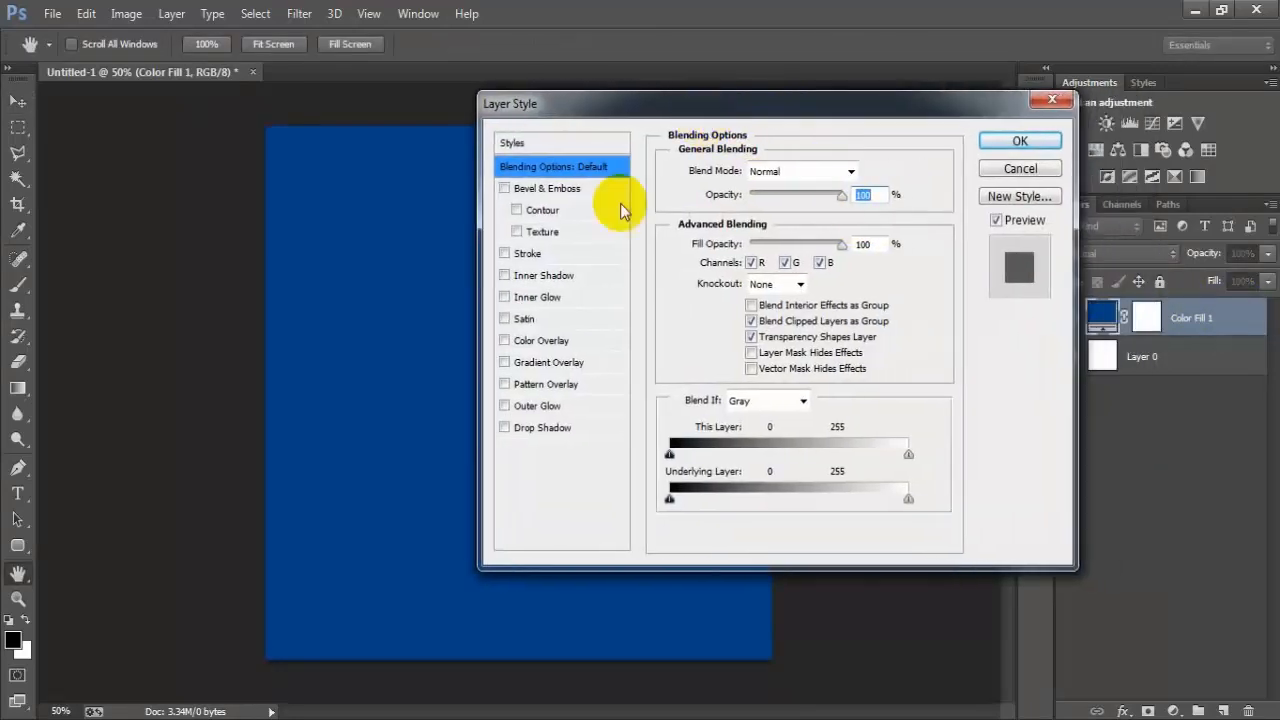
{"action": "left_click", "coordinate": [562, 363]}
{"action": "left_click", "coordinate": [770, 218]}
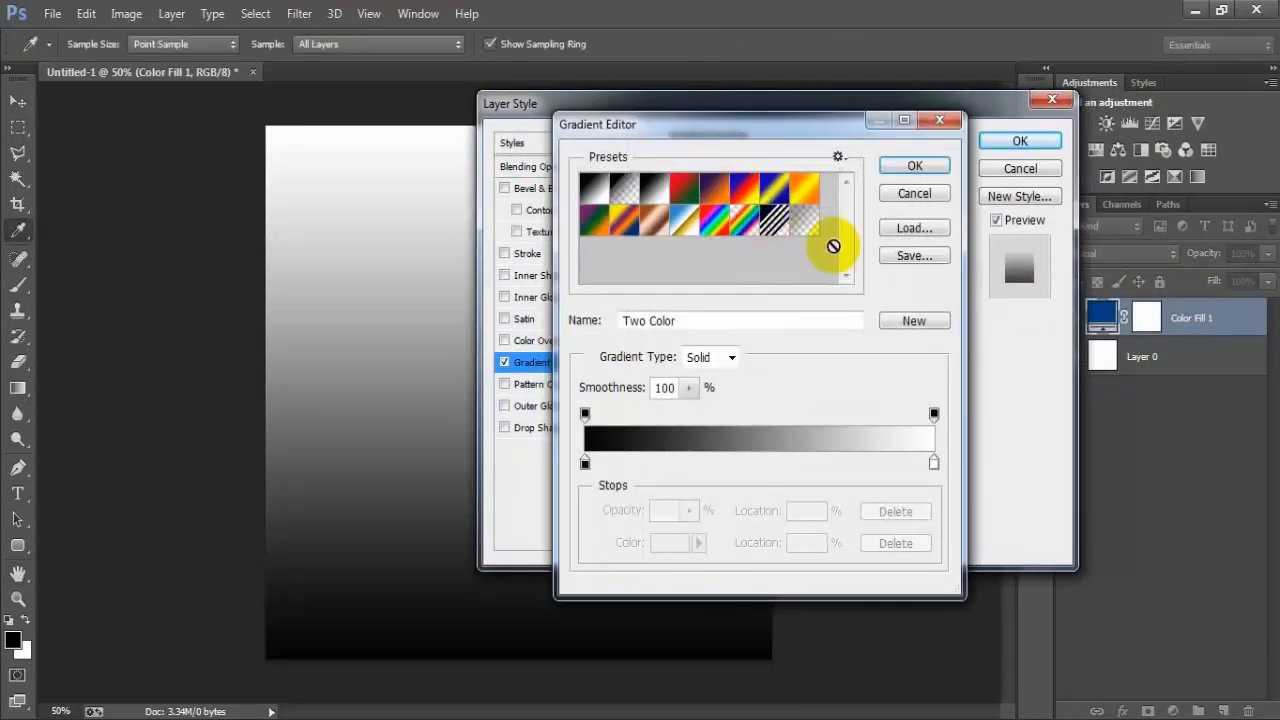
{"action": "left_click", "coordinate": [934, 463]}
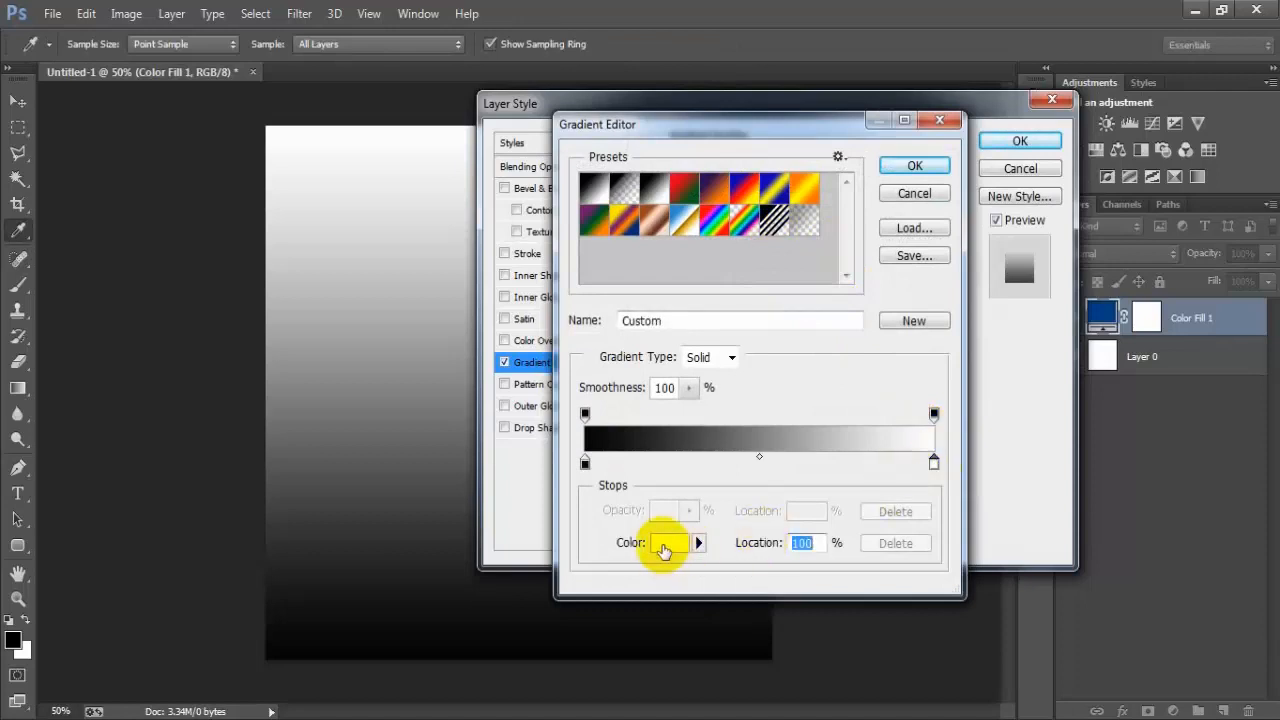
{"action": "left_click", "coordinate": [665, 543]}
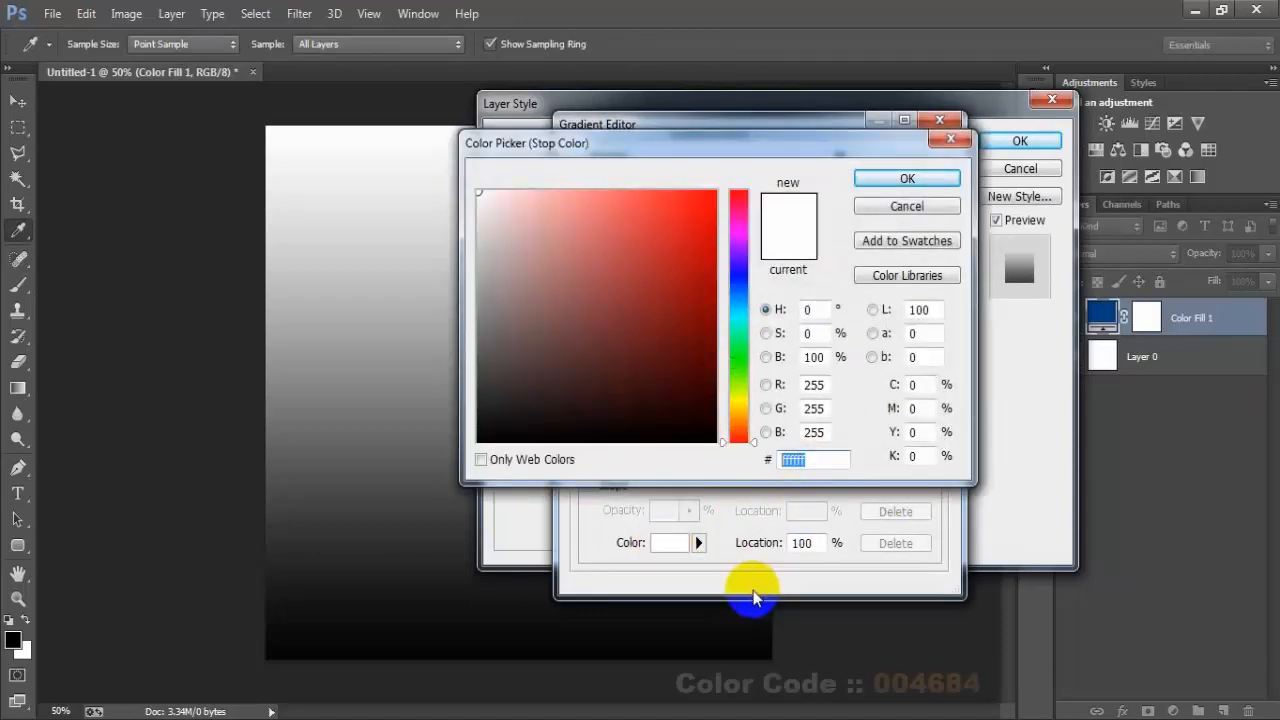
{"action": "type", "text": "004"}
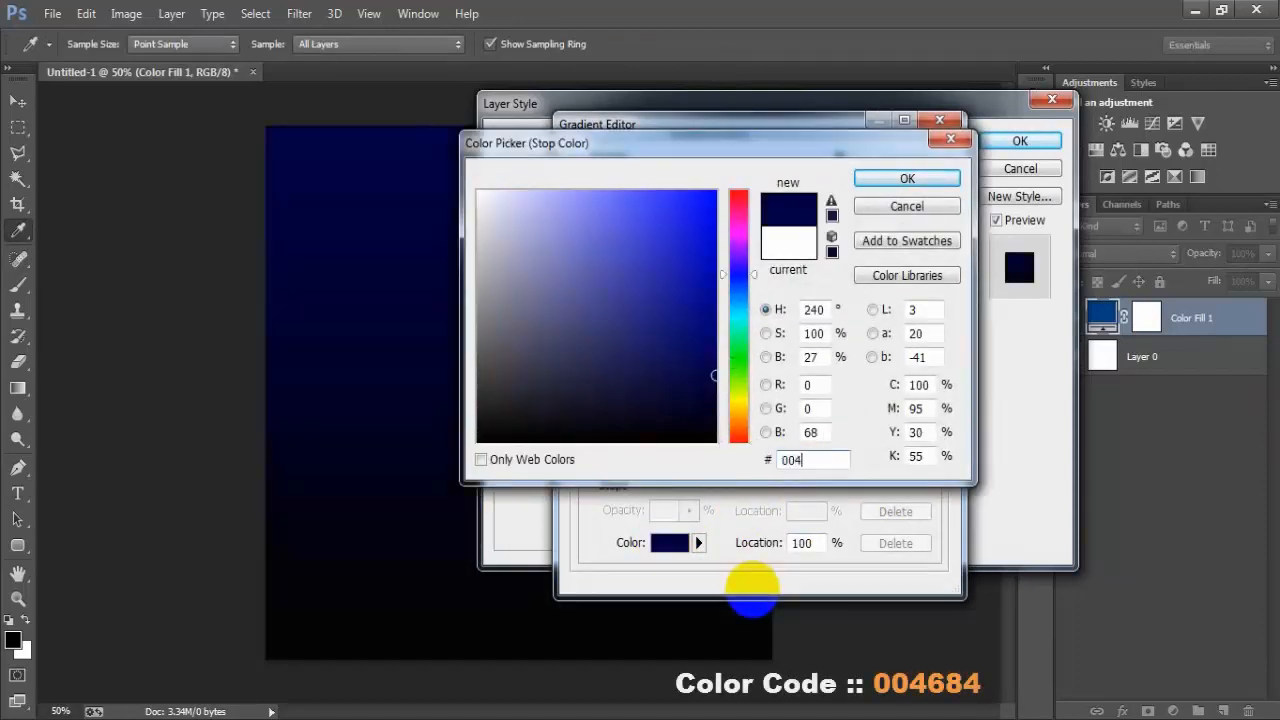
{"action": "type", "text": "684"}
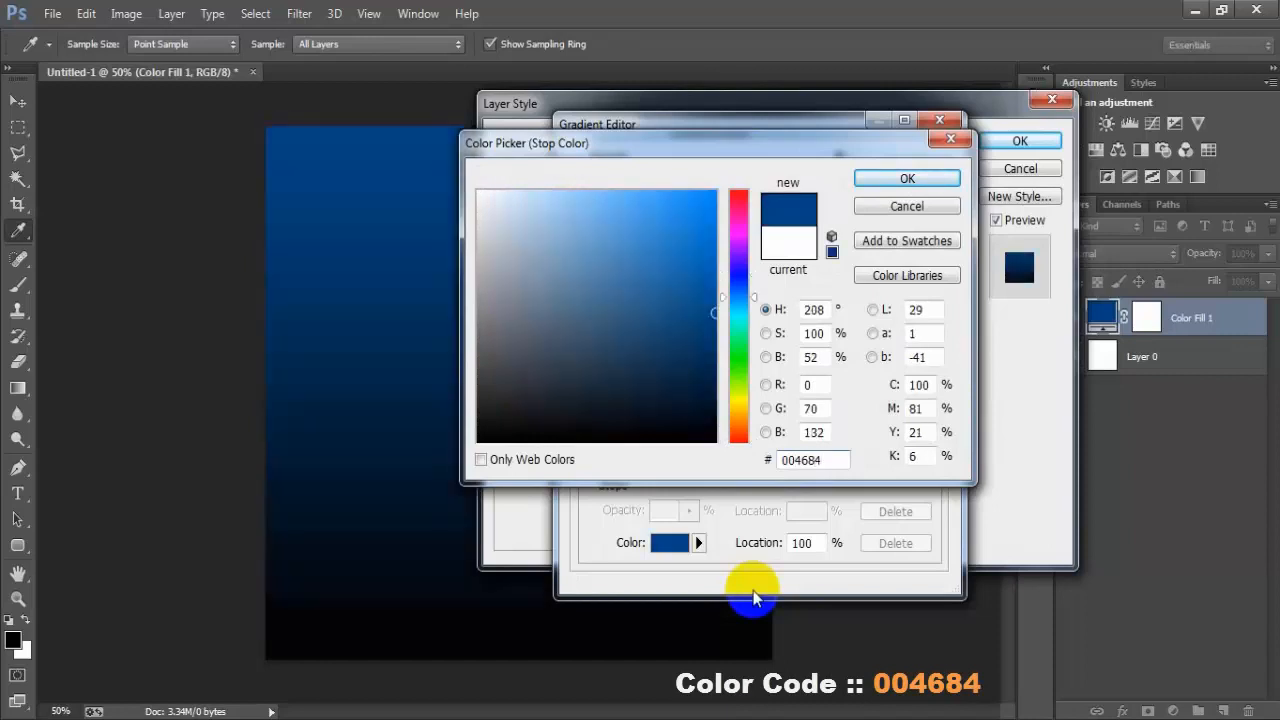
{"action": "left_click_drag", "start_coordinate": [827, 462], "coordinate": [783, 463]}
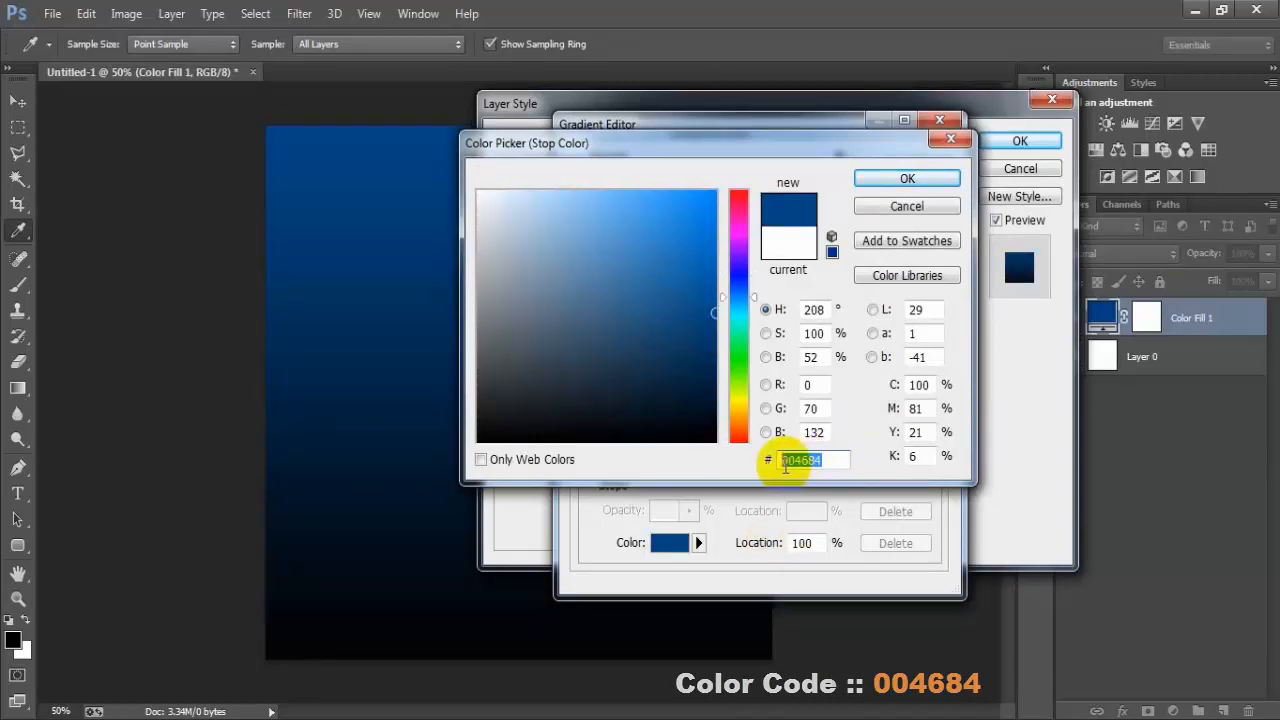
{"action": "left_click", "coordinate": [907, 178]}
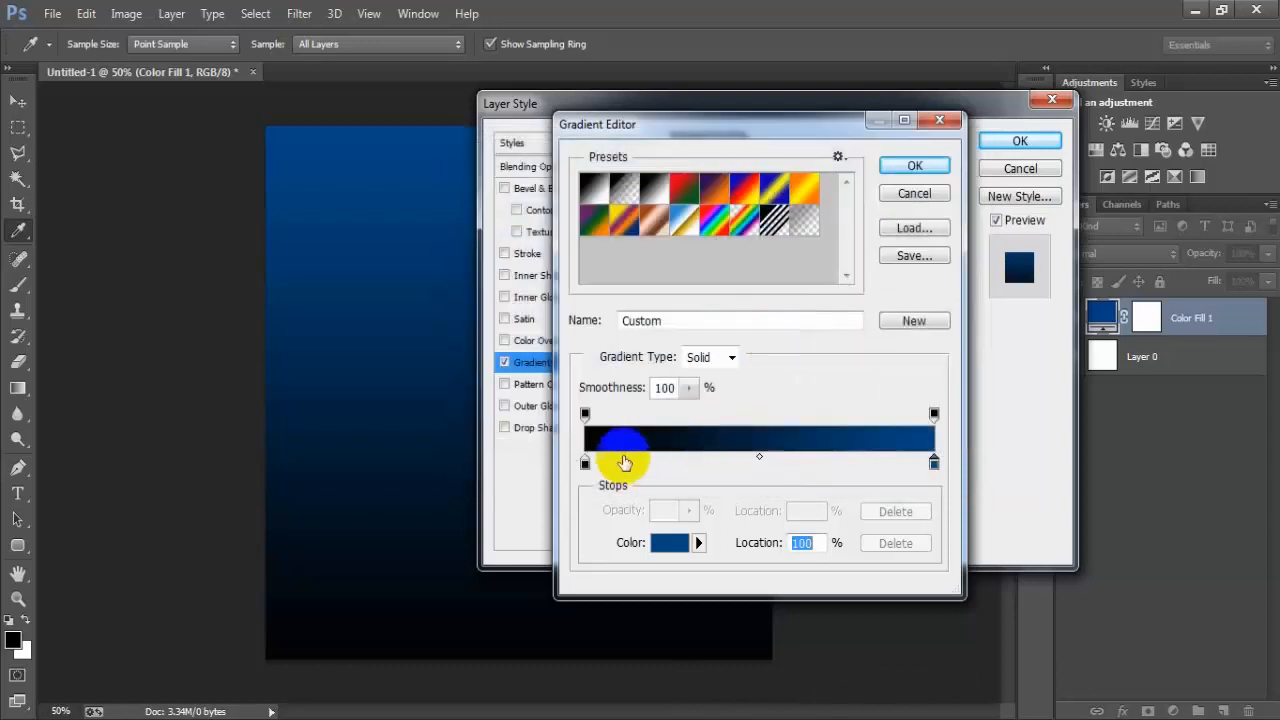
Set the gradient's start stop at 0% to #001D3D and accept the custom gradient
{"action": "left_click", "coordinate": [585, 463]}
{"action": "left_click", "coordinate": [657, 552]}
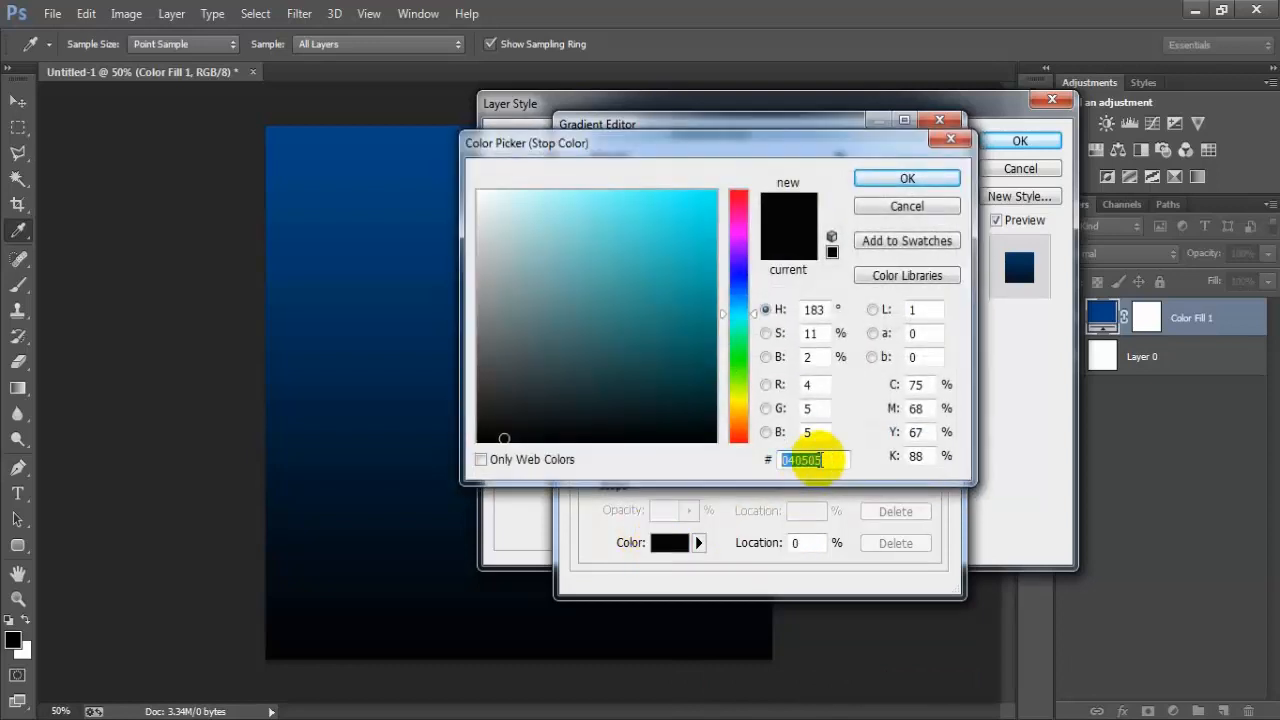
{"action": "type", "text": "001D"}
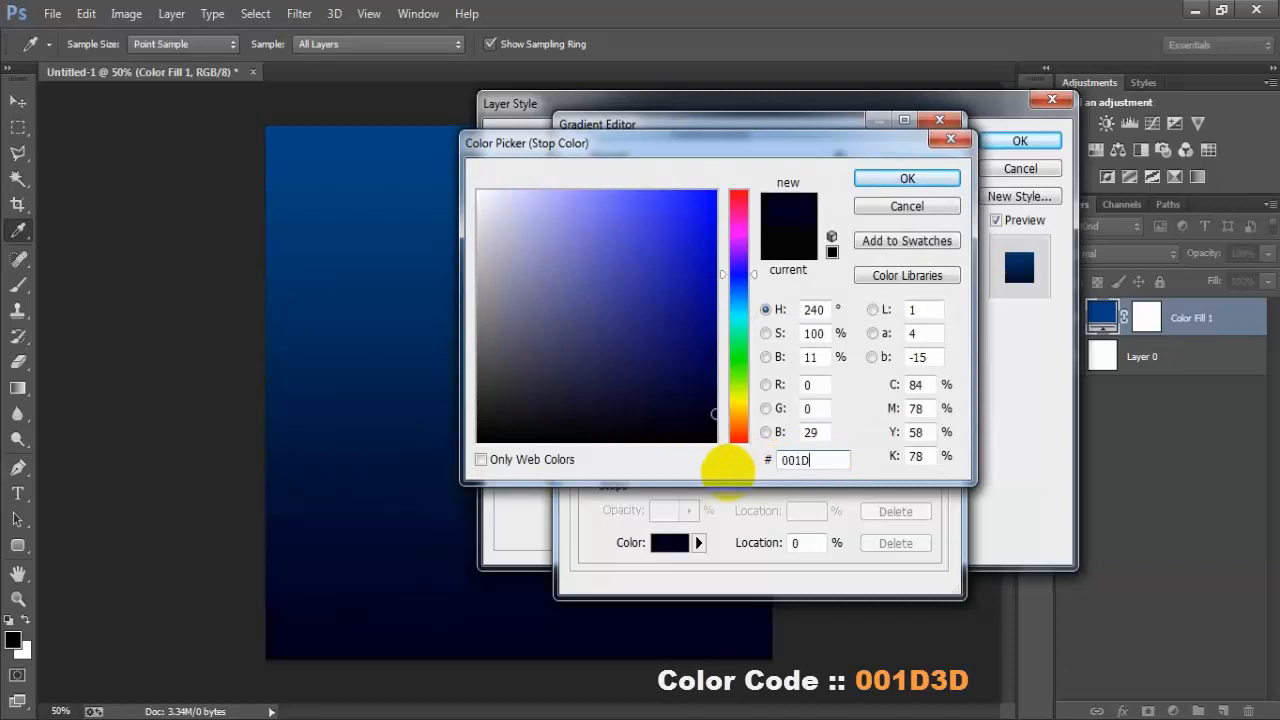
{"action": "type", "text": "3D"}
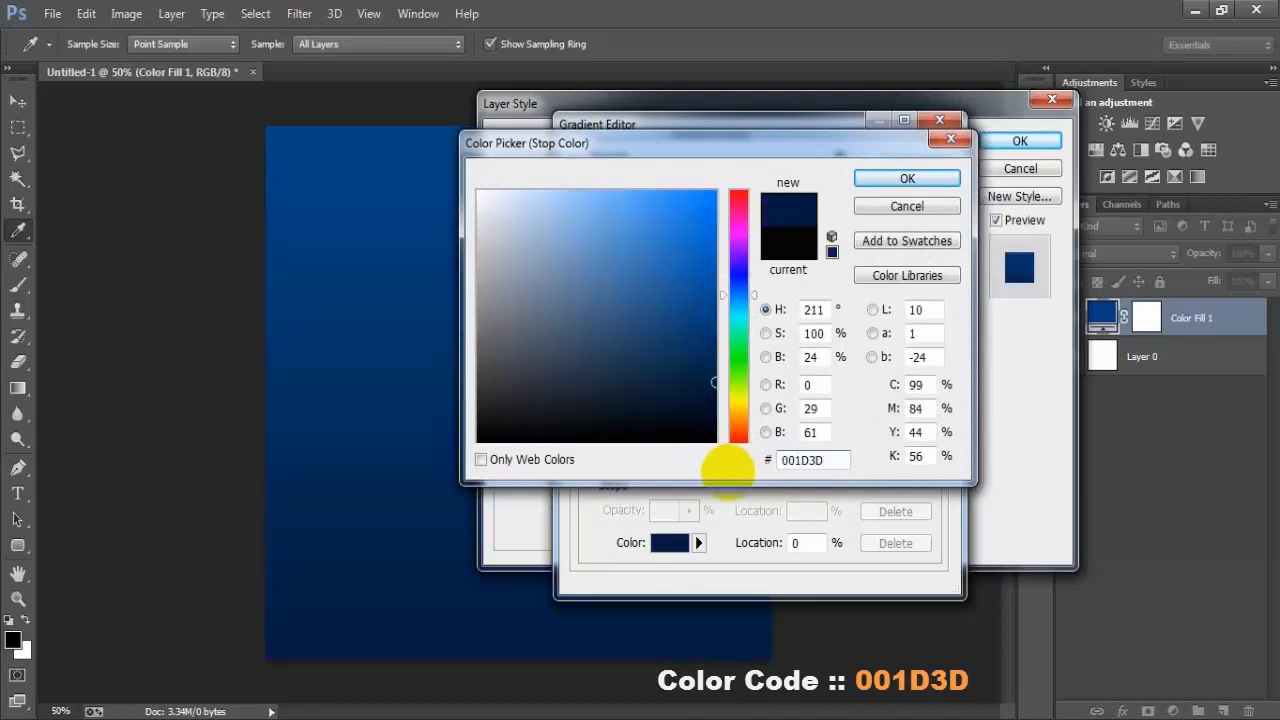
{"action": "left_click_drag", "start_coordinate": [826, 460], "coordinate": [770, 460]}
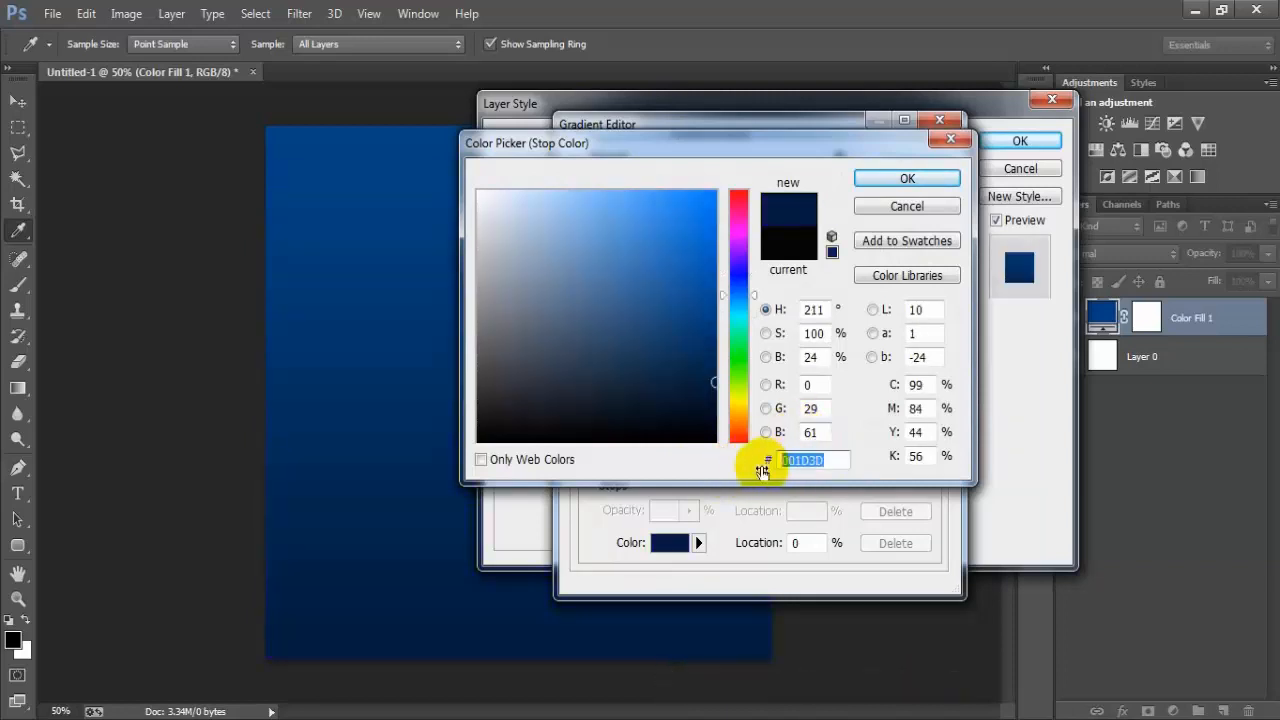
{"action": "left_click", "coordinate": [884, 179]}
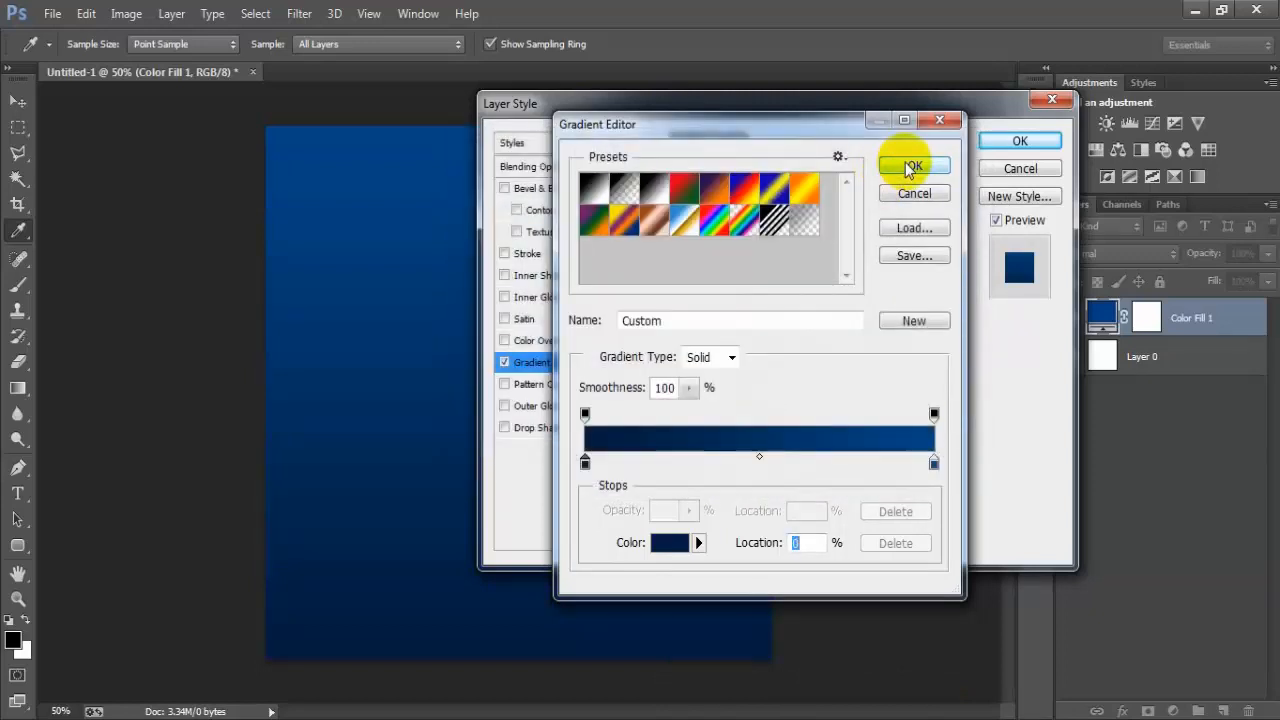
{"action": "left_click", "coordinate": [910, 168]}
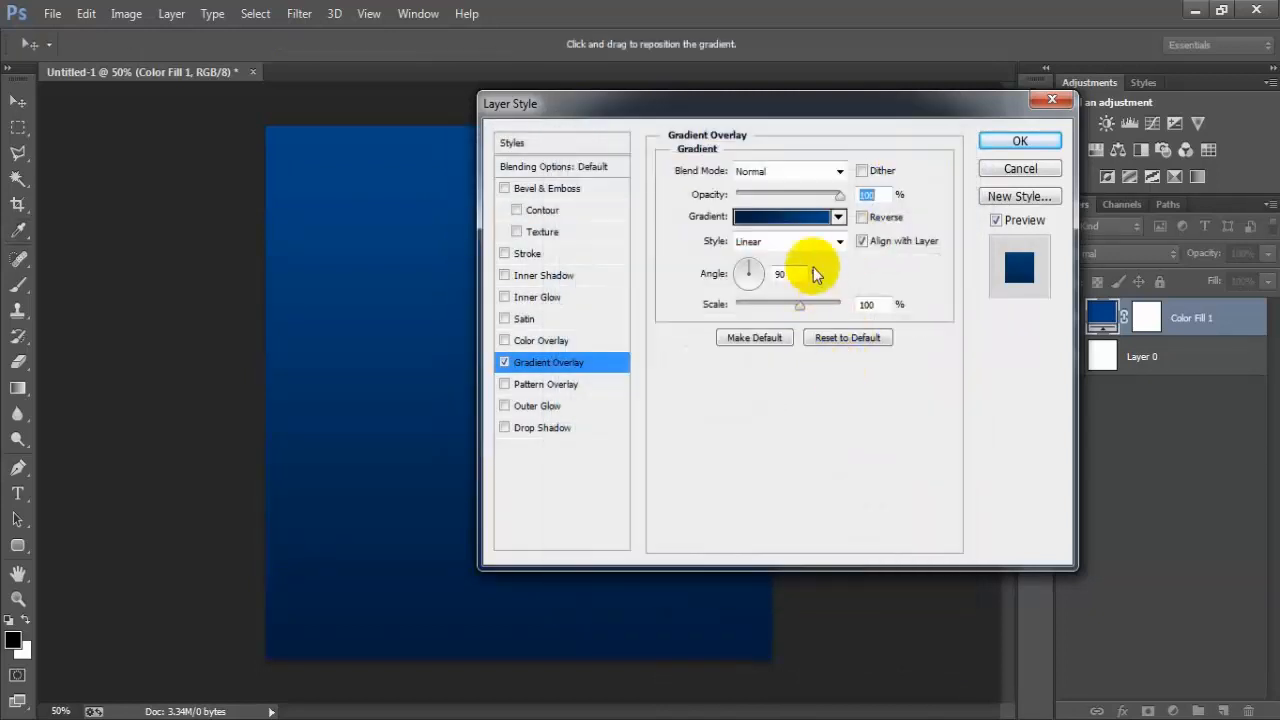
Reverse the gradient overlay, set its scale to 75%, and apply the layer style
{"action": "left_click", "coordinate": [861, 217]}
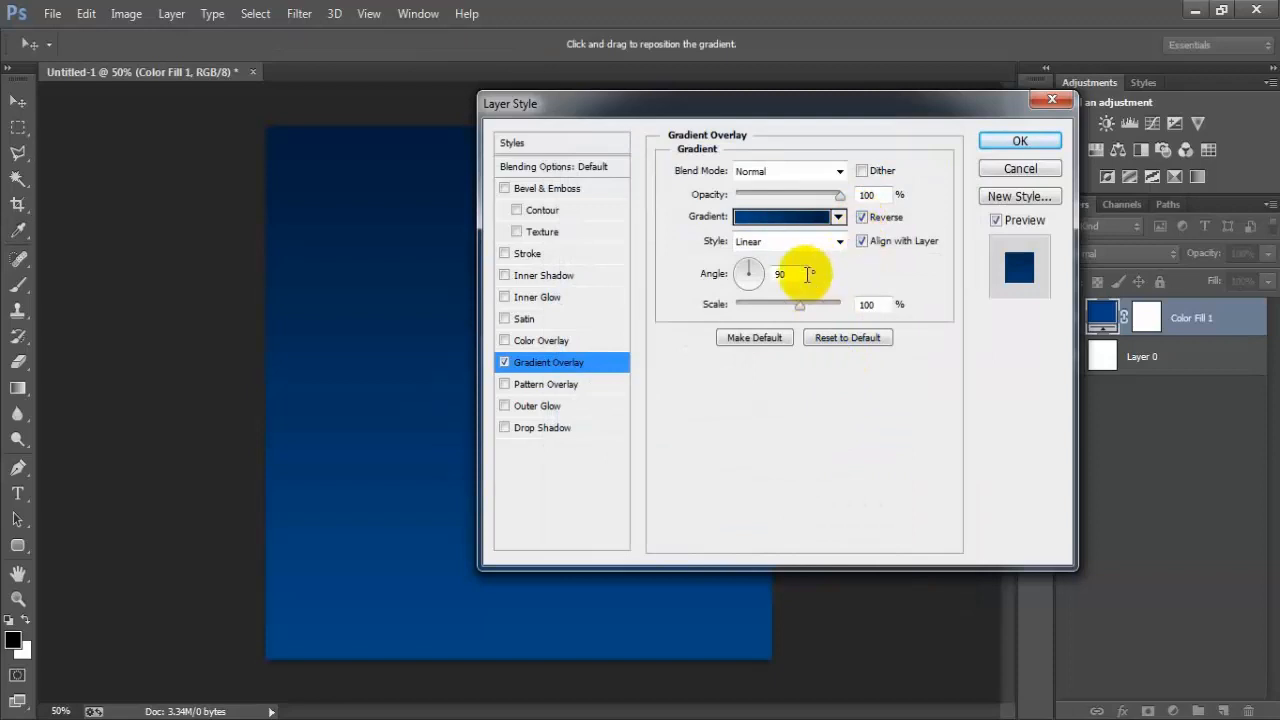
{"action": "double_click", "coordinate": [870, 304]}
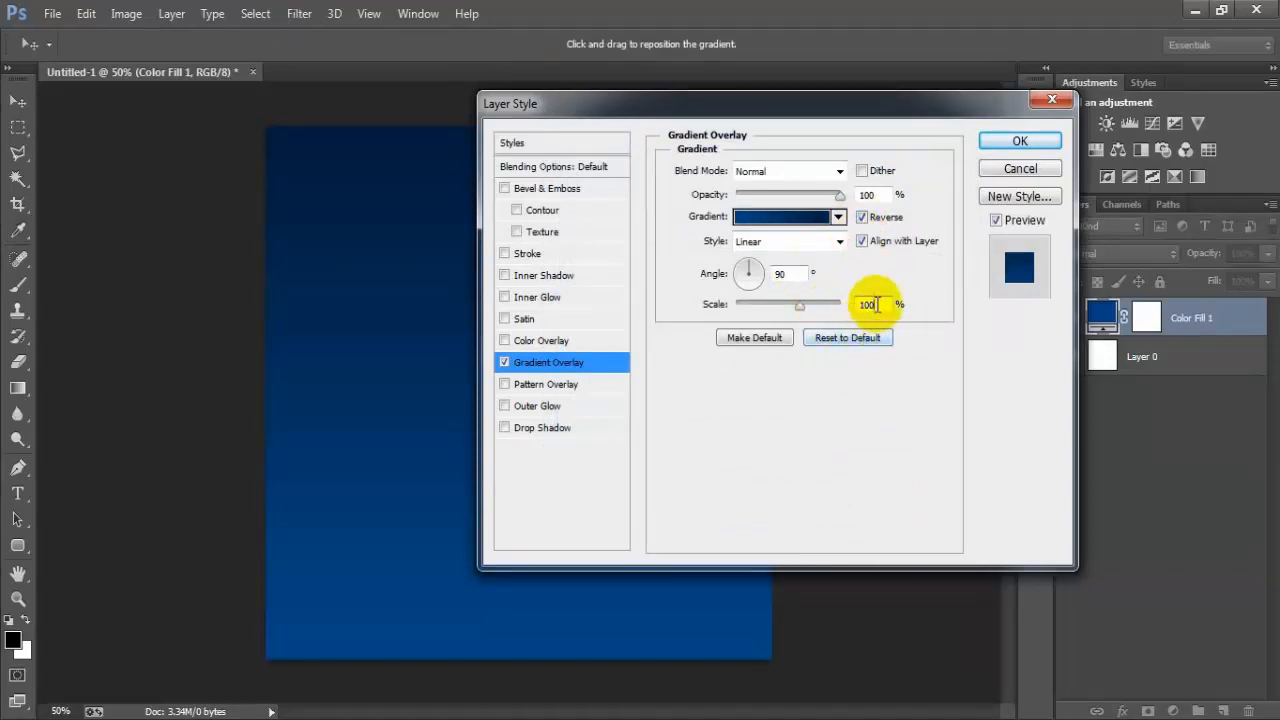
{"action": "type", "text": "75"}
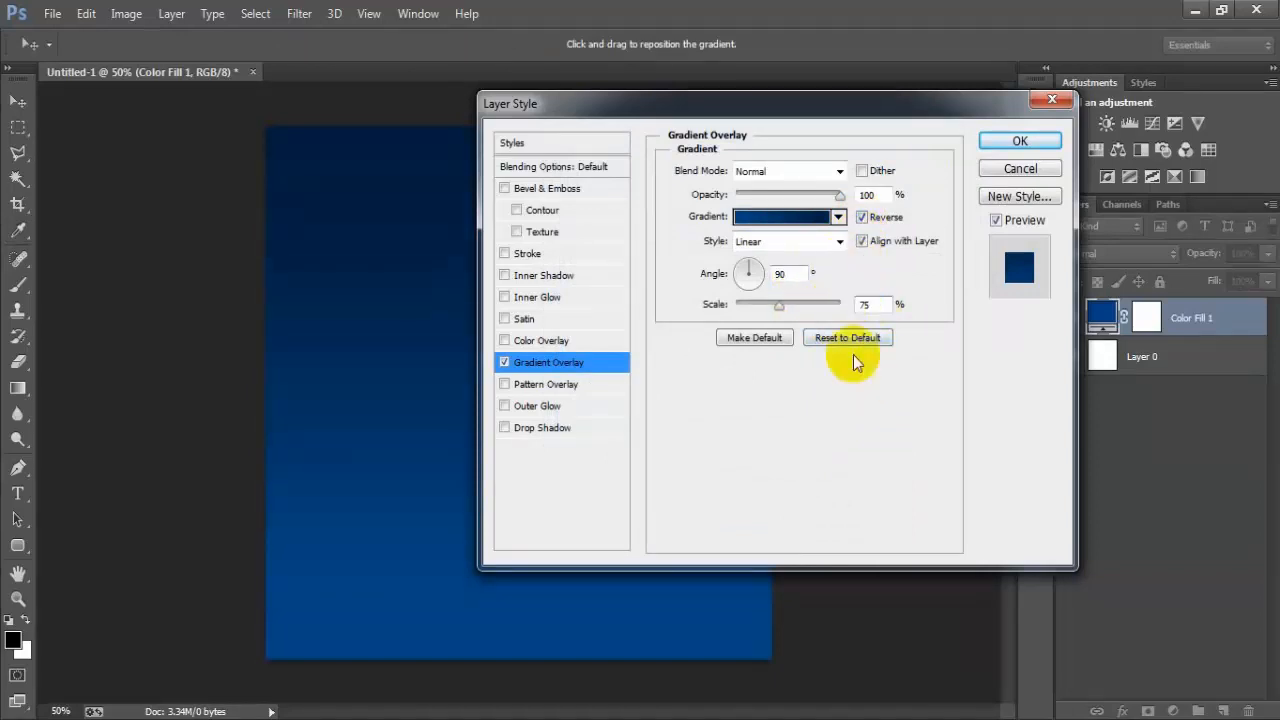
{"action": "left_click", "coordinate": [1000, 148]}
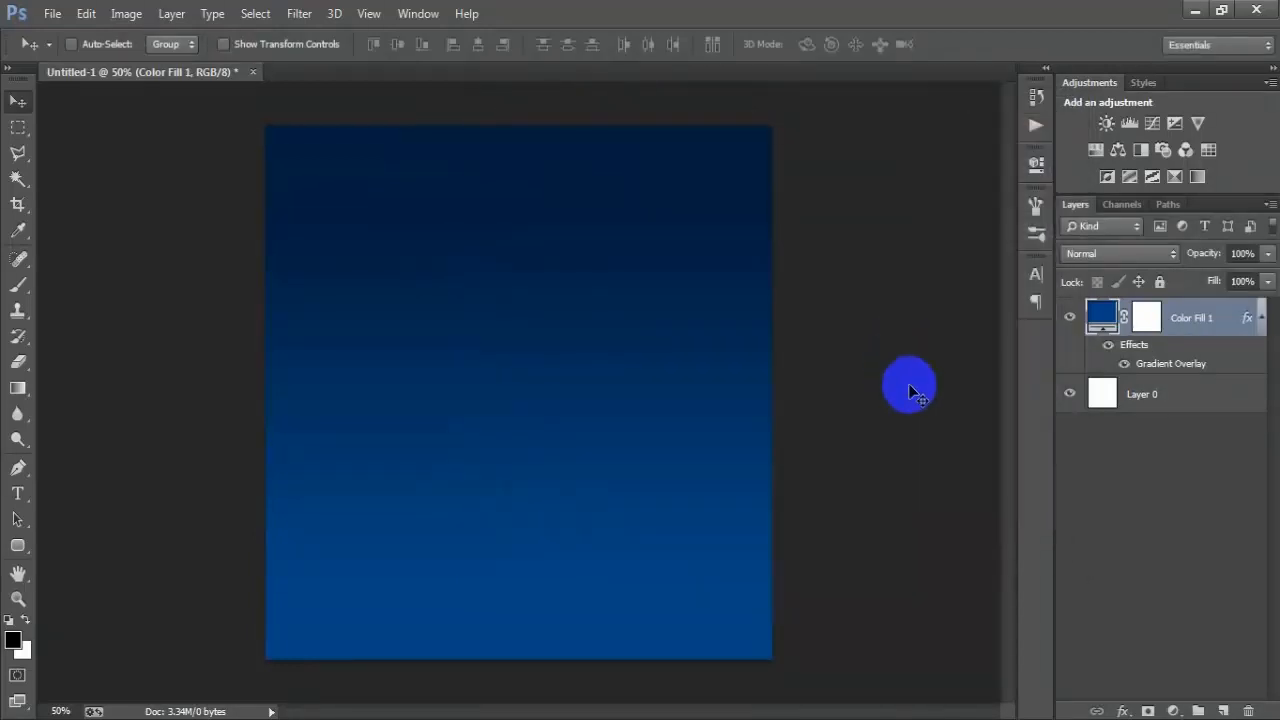
Group the colour fill layer with Layer 0 and add a new empty layer above the group
{"action": "left_click", "coordinate": [1191, 394]}
{"action": "key", "text": "ctrl+g"}
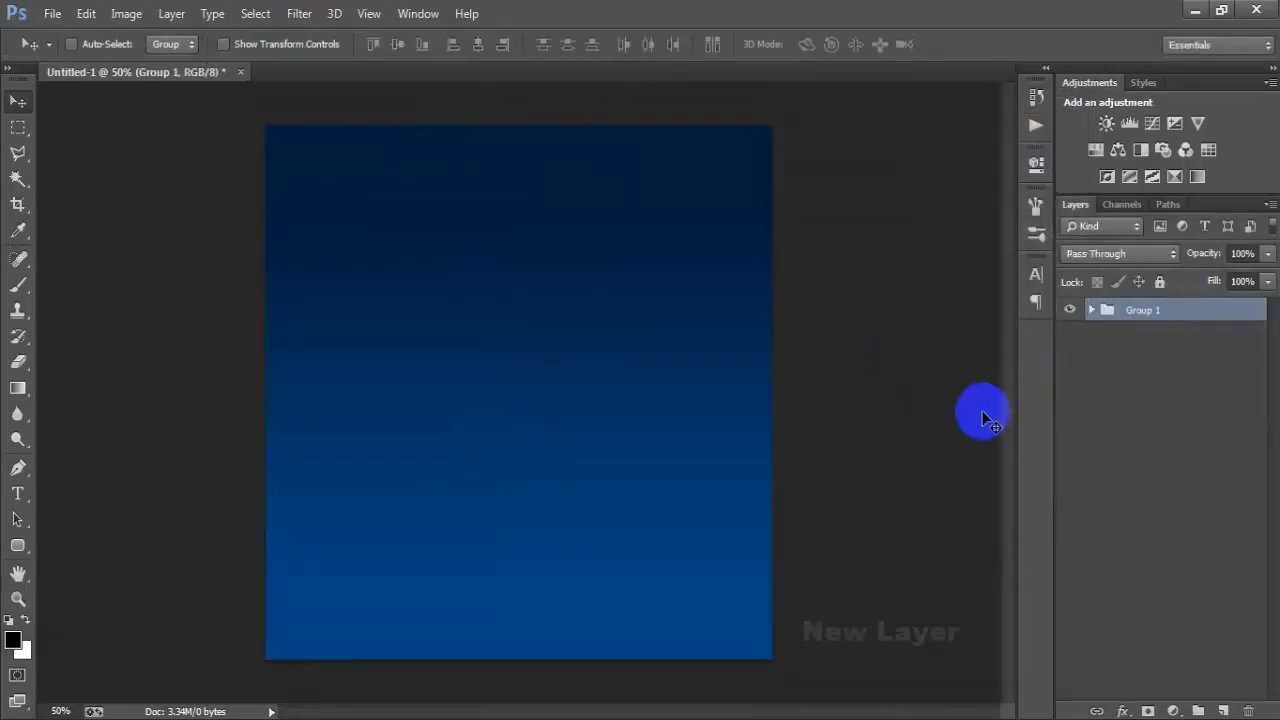
{"action": "left_click", "coordinate": [1222, 711]}
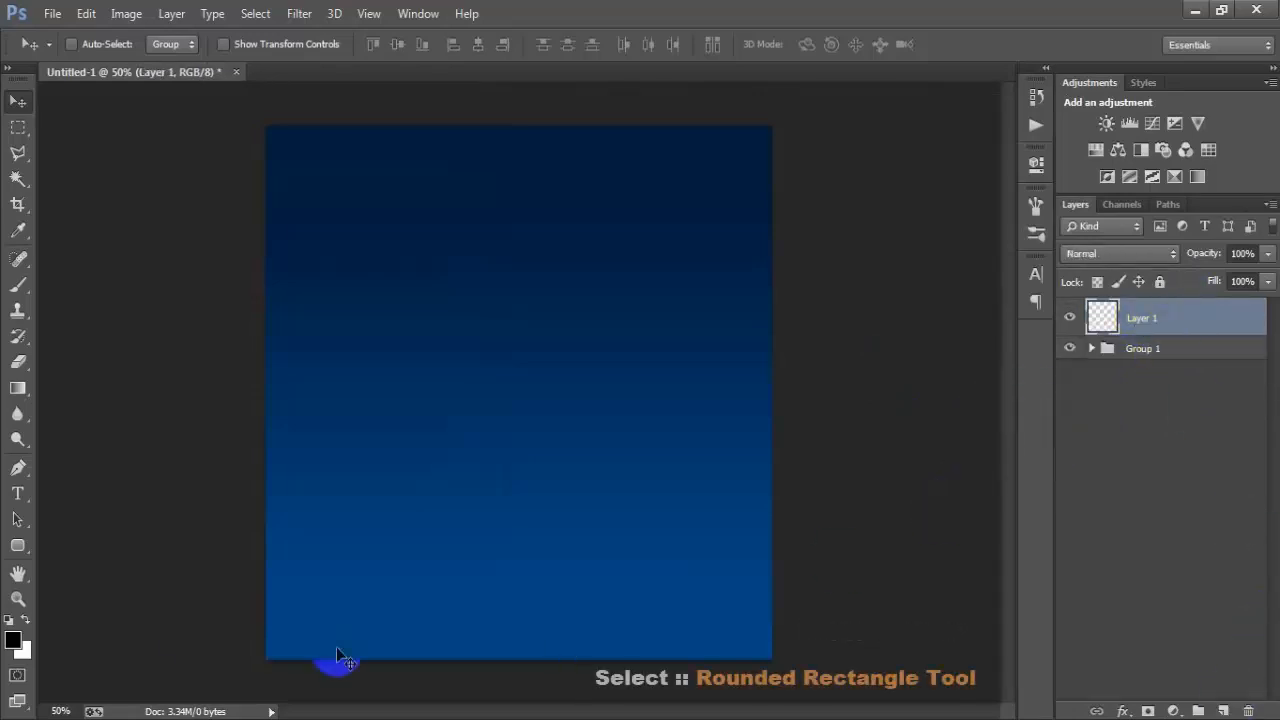
Draw a black rectangle about 1088 × 406 px across the canvas's lower part and shift it flush with the bottom edge
{"action": "left_click", "coordinate": [18, 546]}
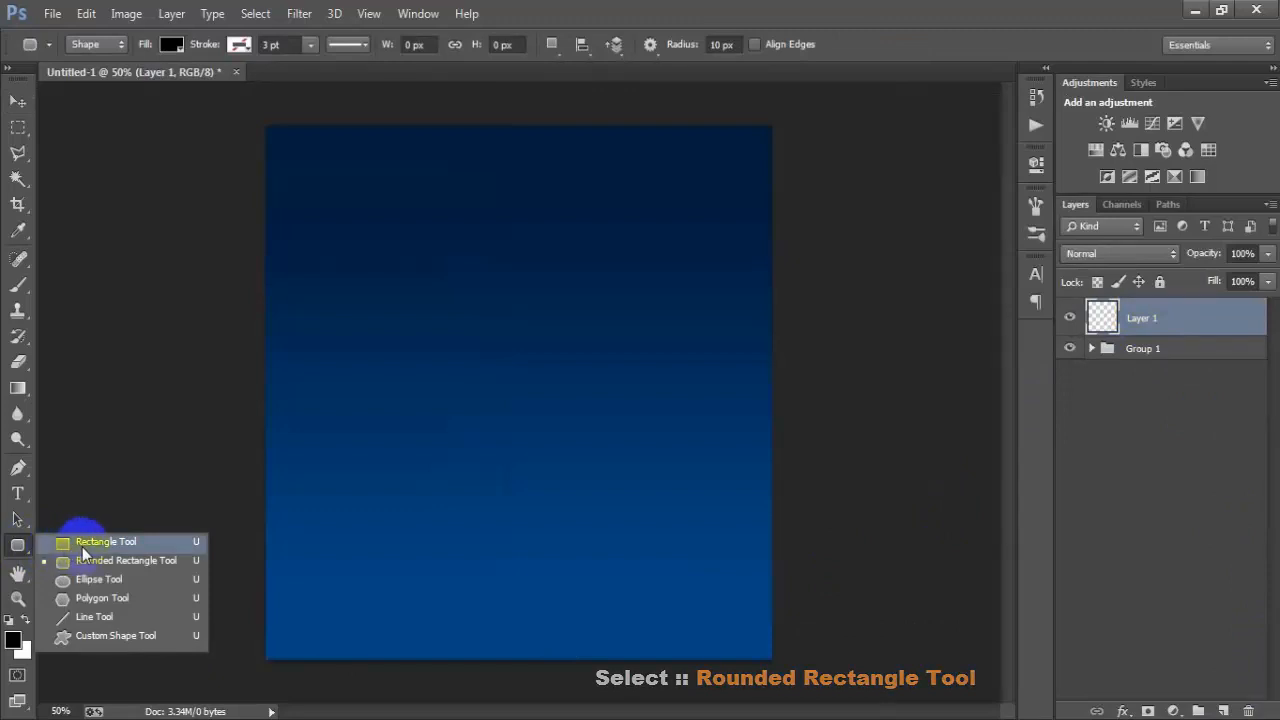
{"action": "left_click", "coordinate": [80, 536]}
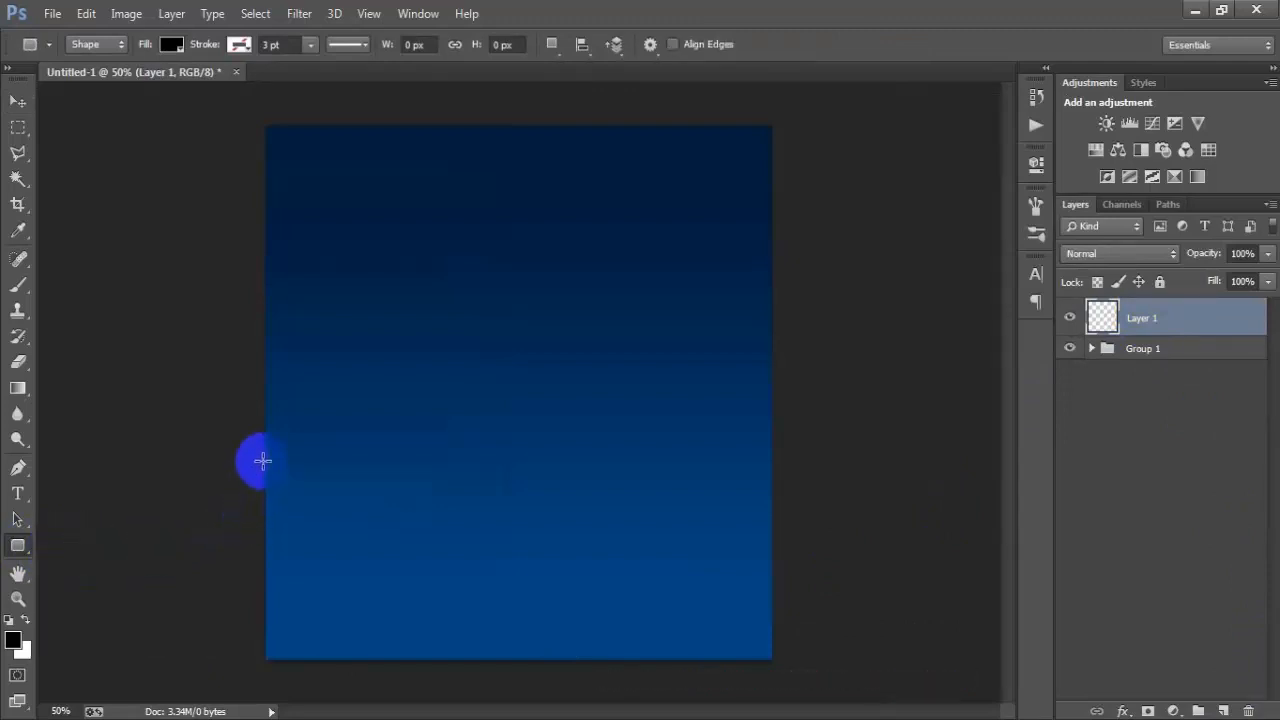
{"action": "left_click_drag", "start_coordinate": [264, 457], "coordinate": [770, 657]}
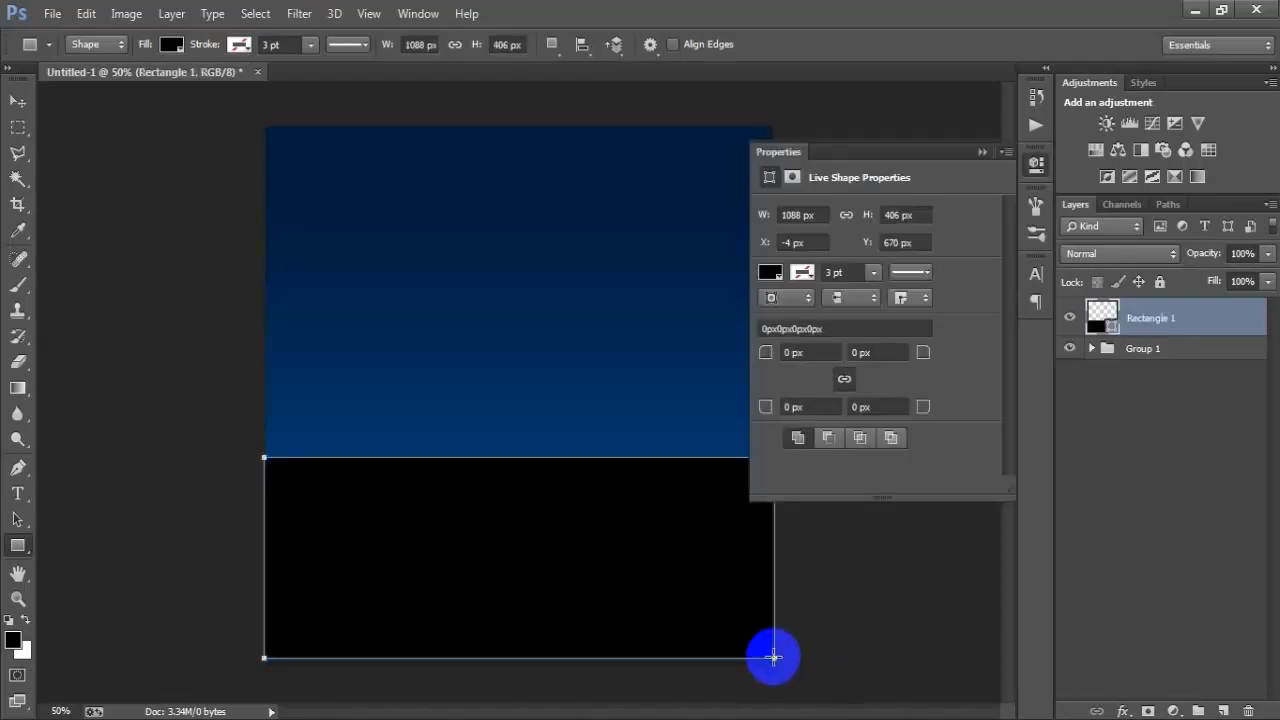
{"action": "left_click", "coordinate": [22, 104]}
{"action": "left_click", "coordinate": [843, 138]}
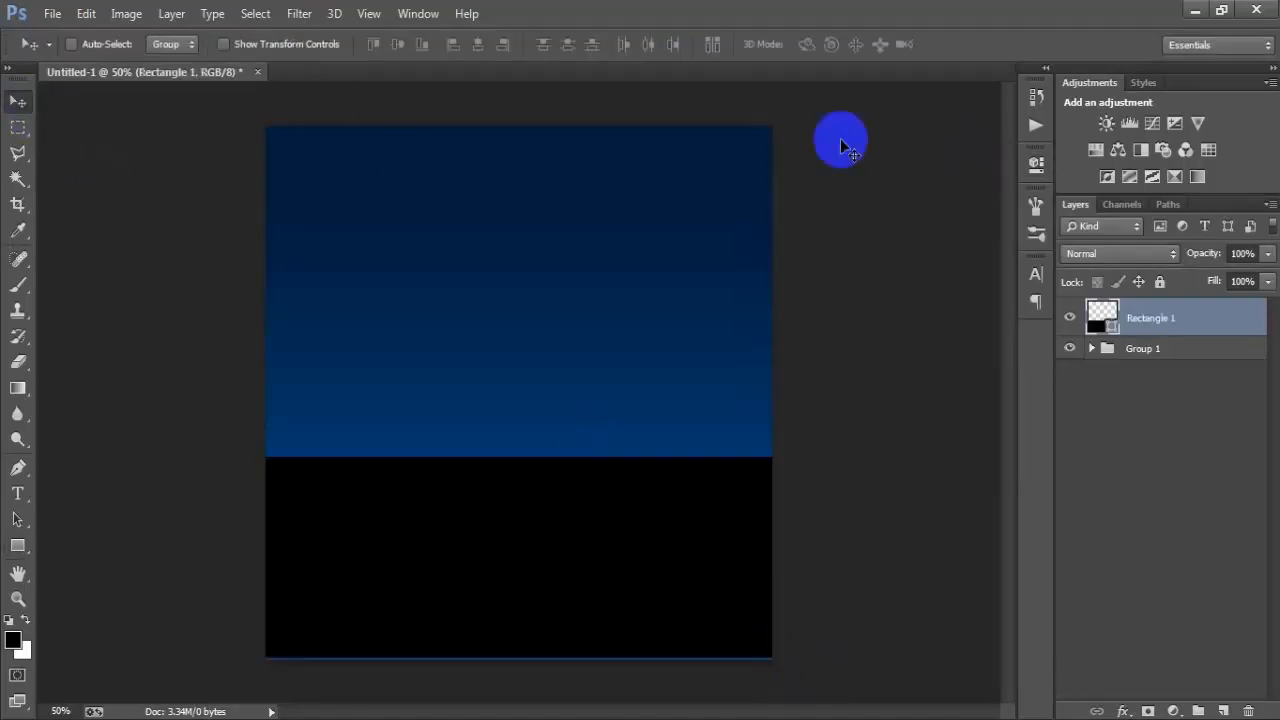
{"action": "left_click_drag", "start_coordinate": [426, 214], "coordinate": [426, 214]}
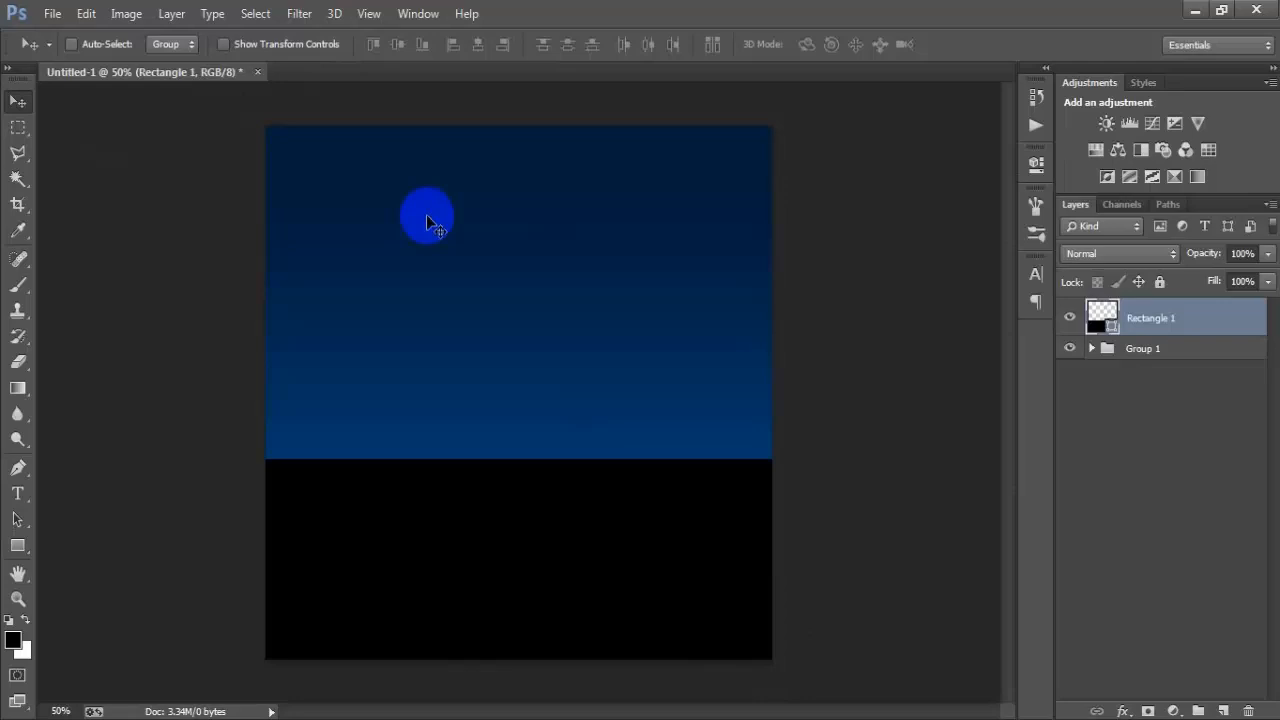
{"action": "left_click_drag", "start_coordinate": [426, 214], "coordinate": [426, 214]}
Set the fill colour of the rectangle on the canvas's lower part to white, #FFFFFF
{"action": "double_click", "coordinate": [1096, 318]}
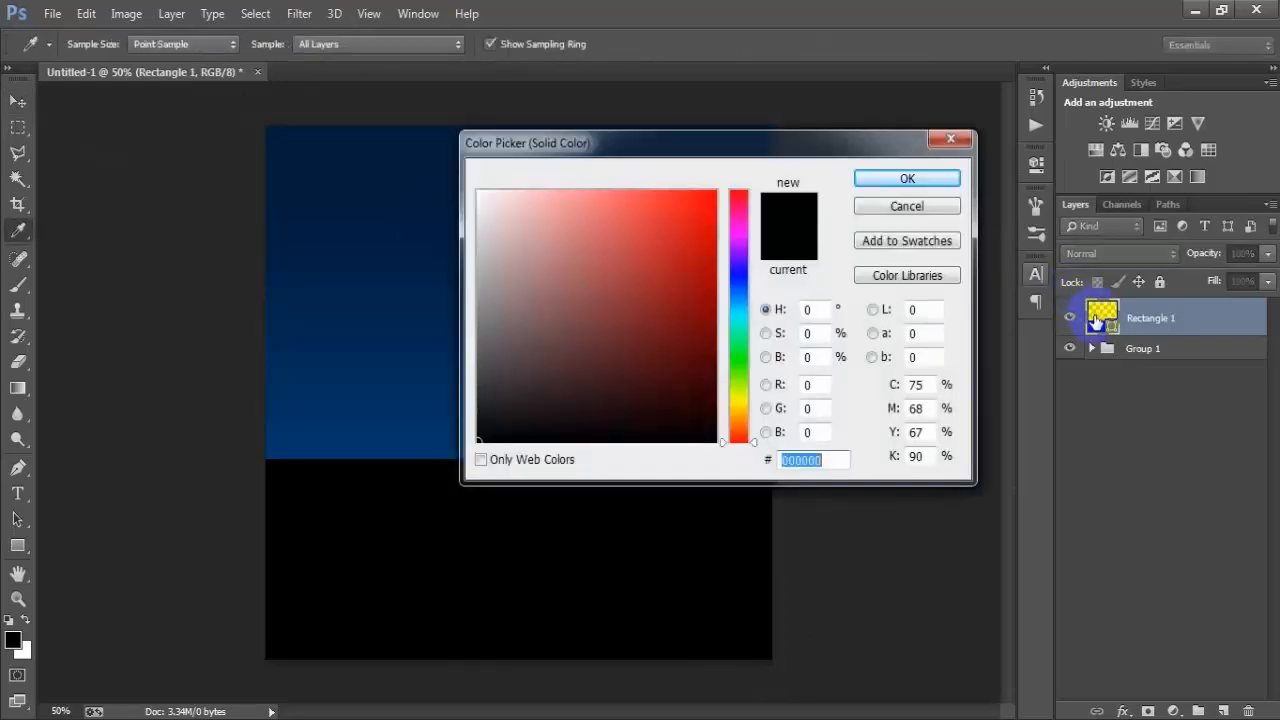
{"action": "left_click_drag", "start_coordinate": [796, 141], "coordinate": [766, 134]}
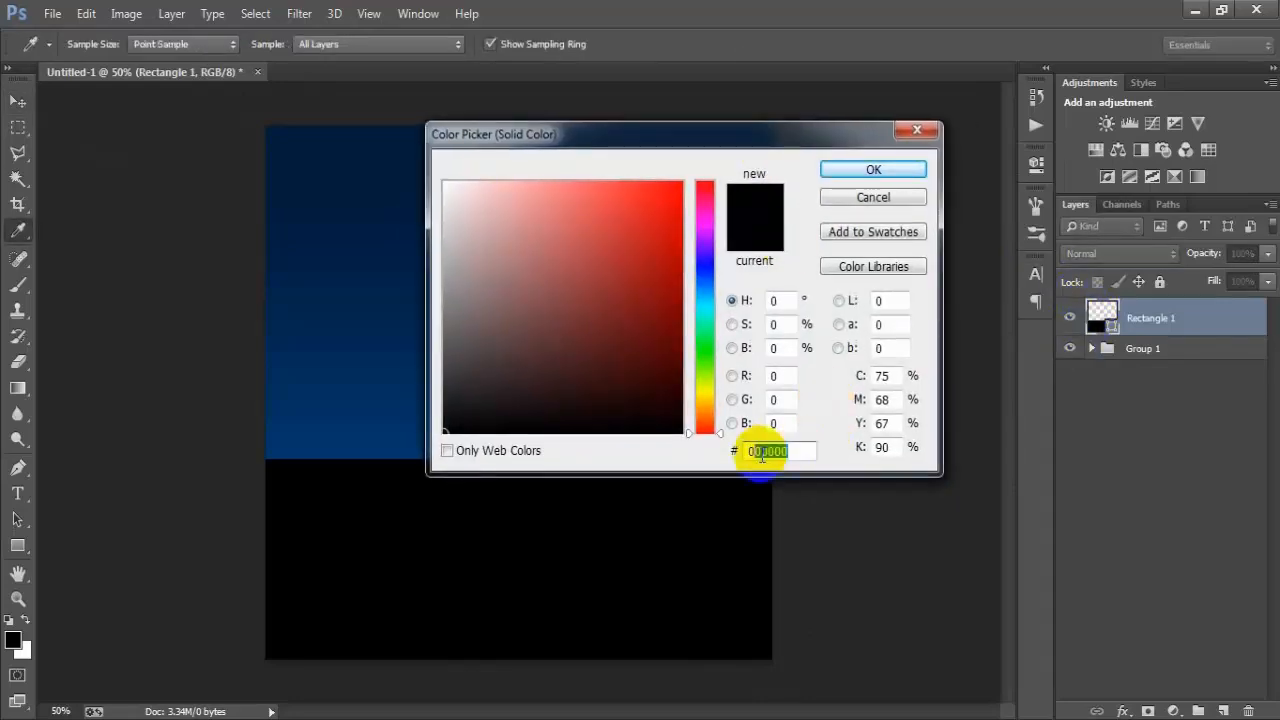
{"action": "type", "text": "FFFF"}
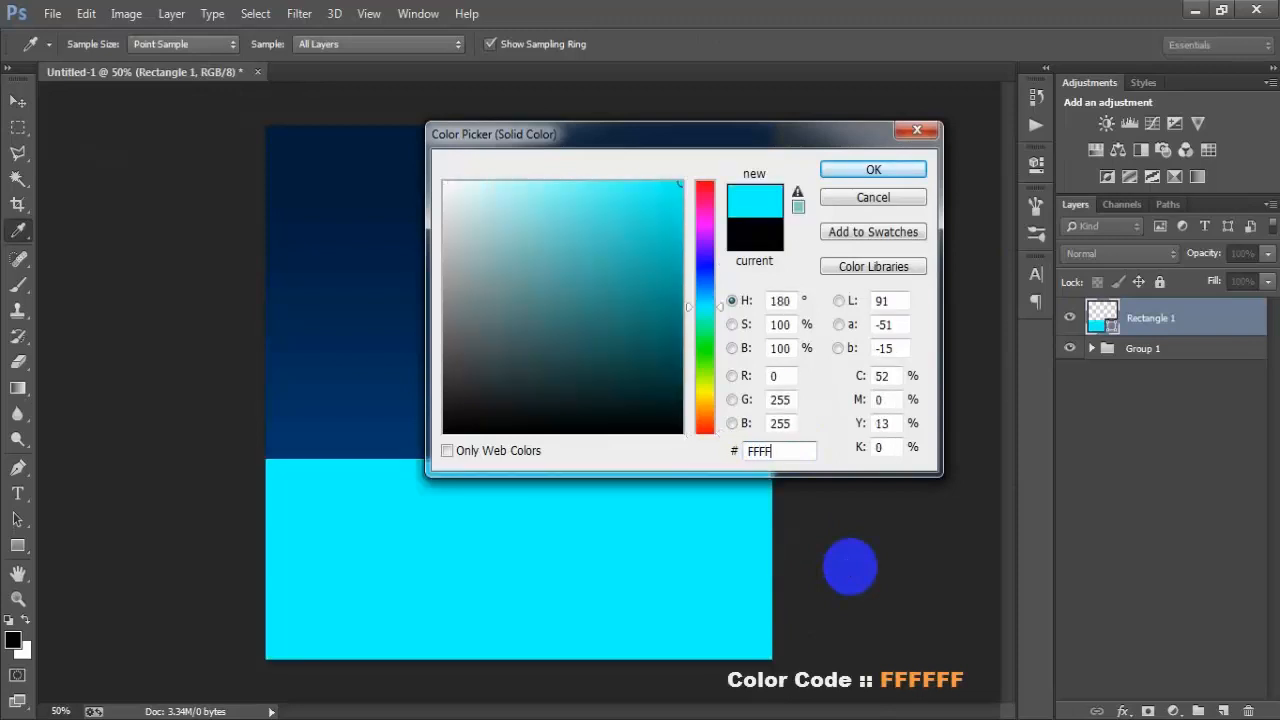
{"action": "type", "text": "FF"}
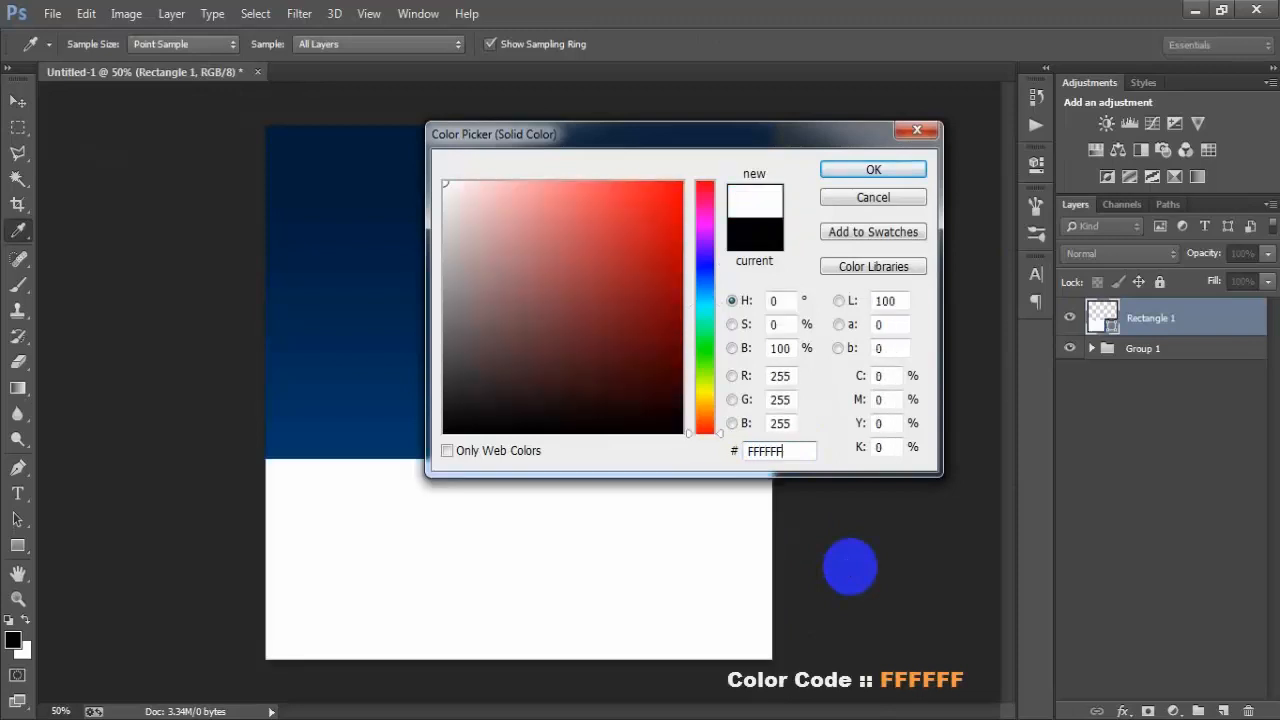
{"action": "left_click", "coordinate": [840, 171]}
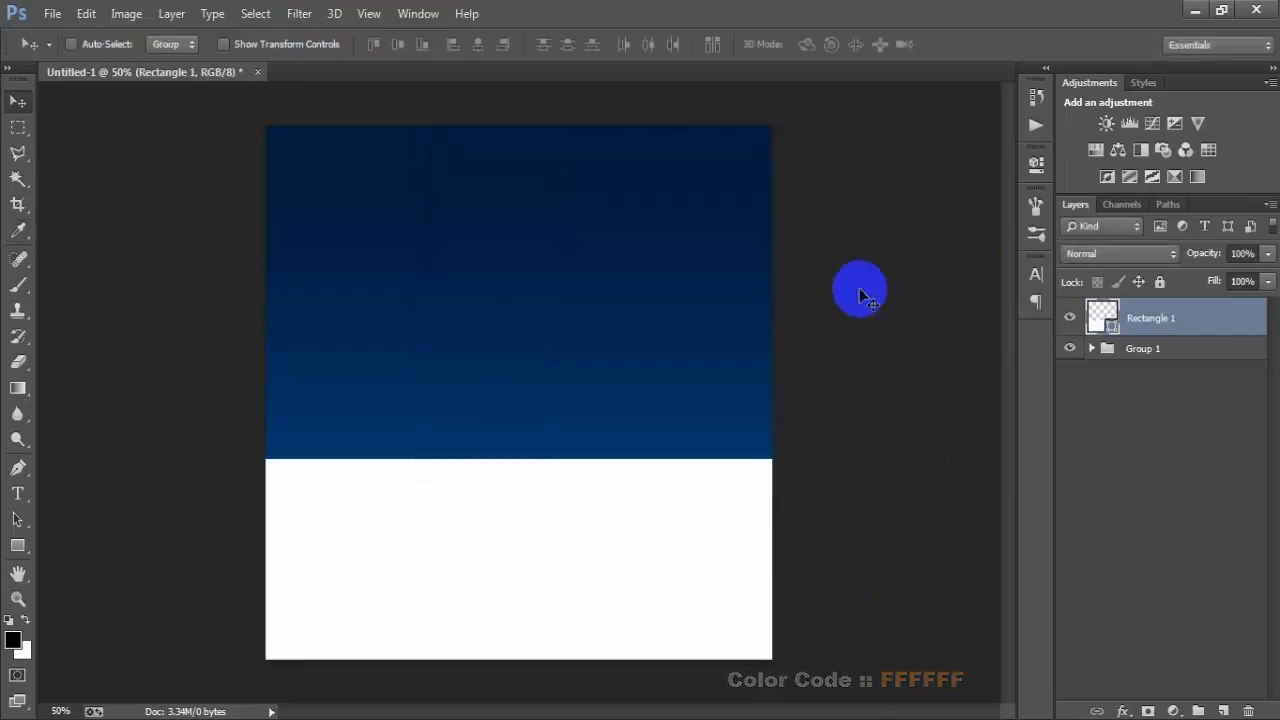
On a new layer, draw a horizontal line about 1094 px long across the blue area and set its height to 8 px
{"action": "left_click", "coordinate": [1224, 710]}
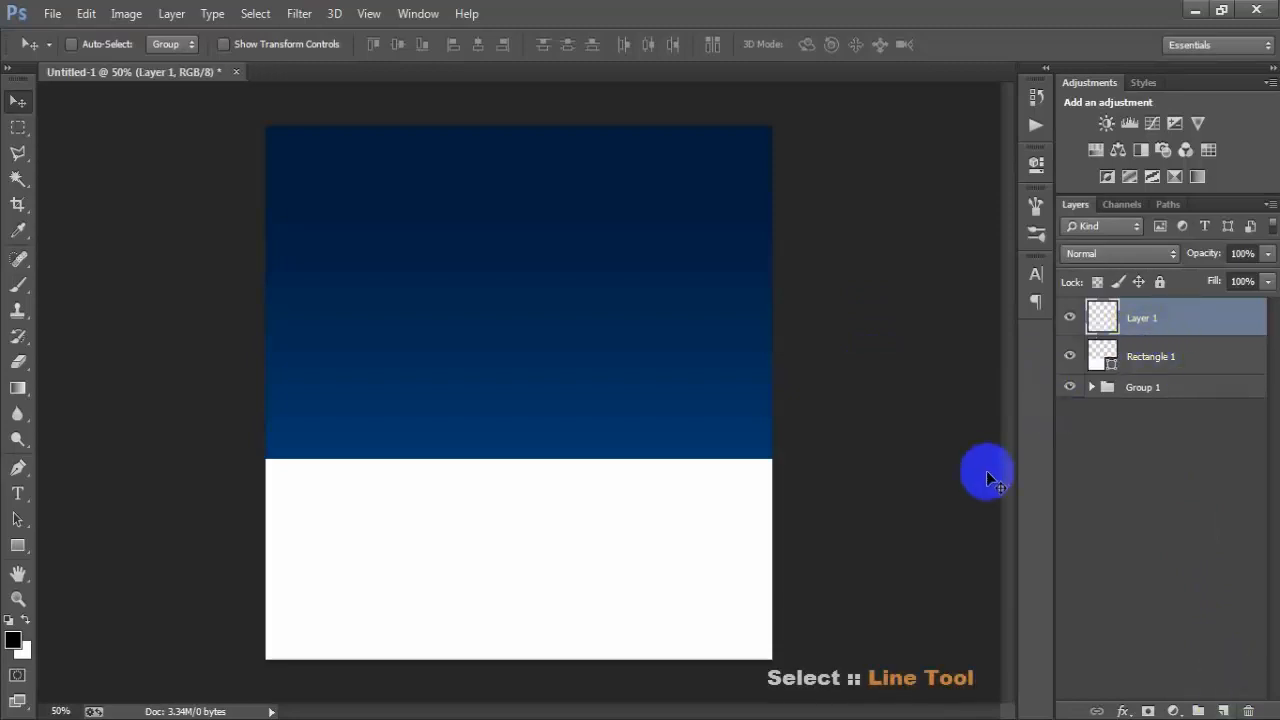
{"action": "left_click", "coordinate": [18, 545]}
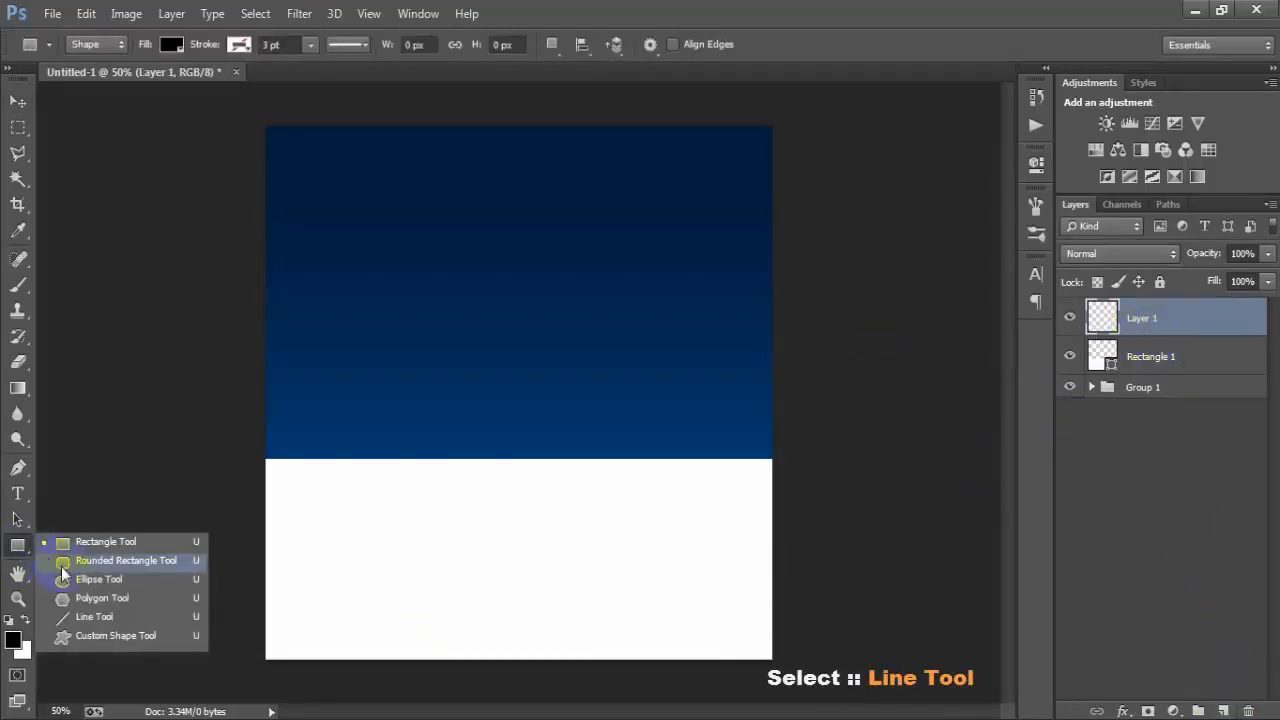
{"action": "left_click", "coordinate": [153, 617]}
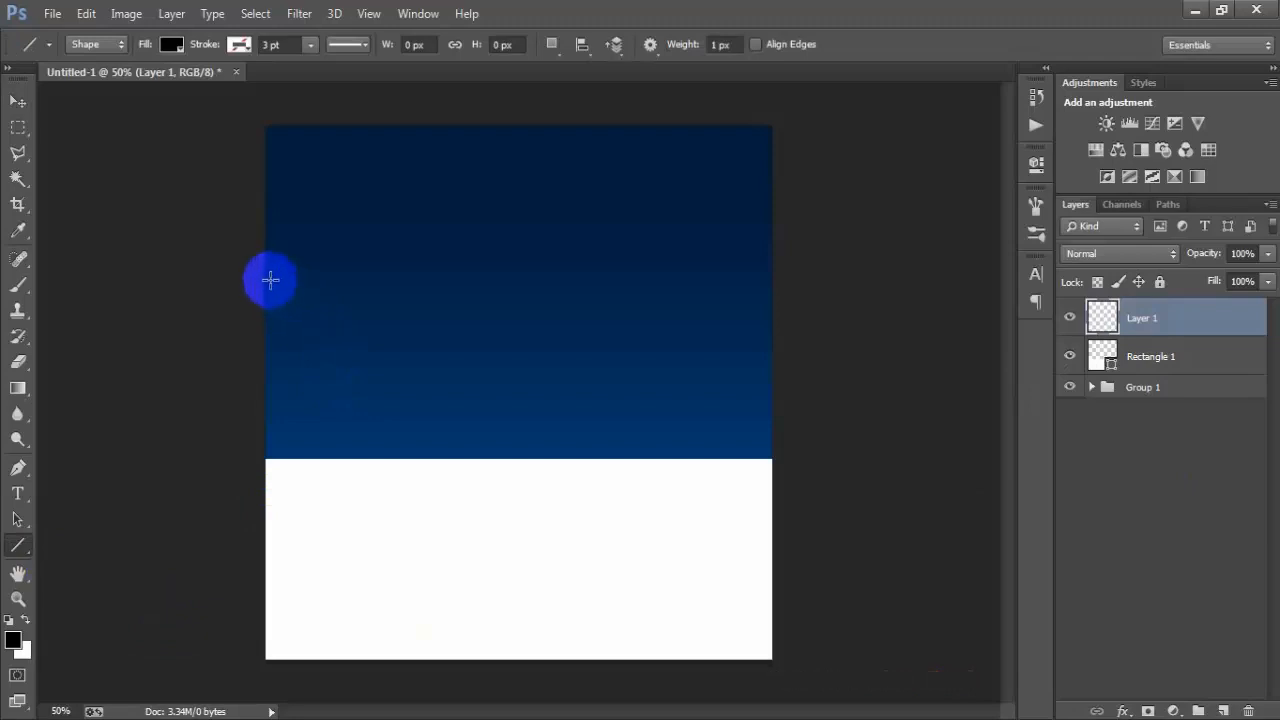
{"action": "left_click_drag", "start_coordinate": [265, 279], "coordinate": [774, 282]}
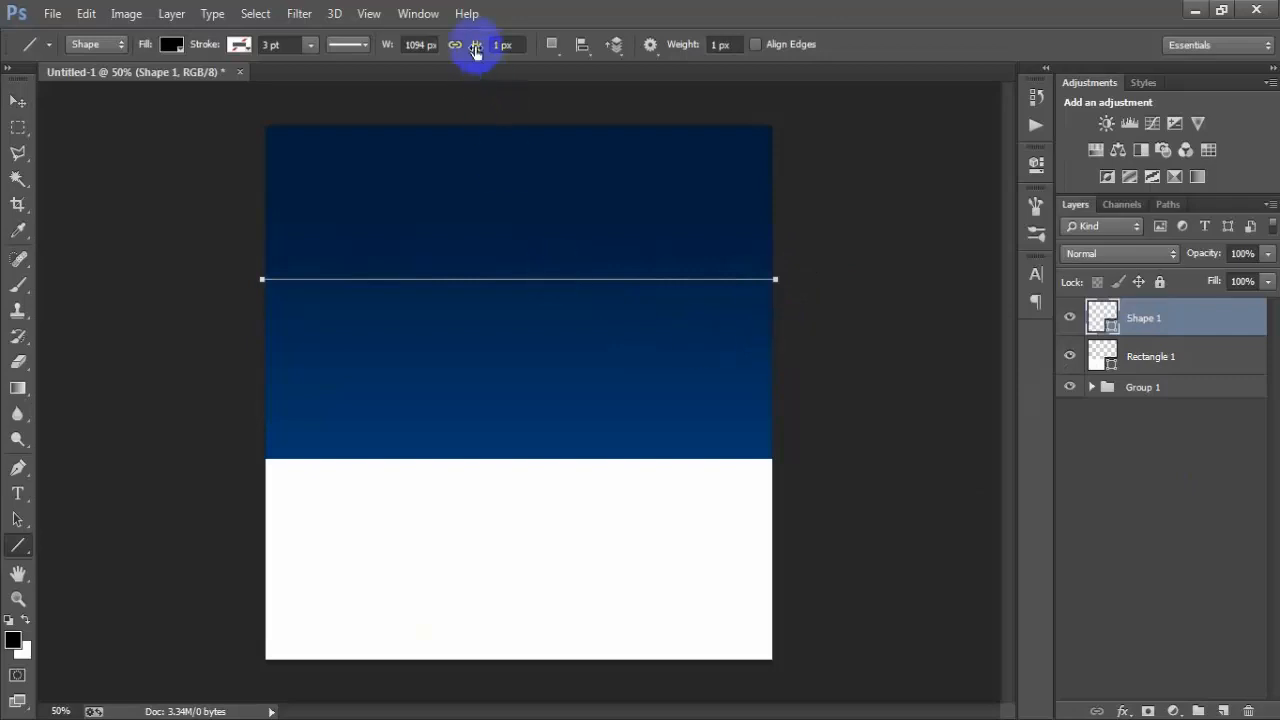
{"action": "type", "text": "8"}
{"action": "key", "text": "Return"}
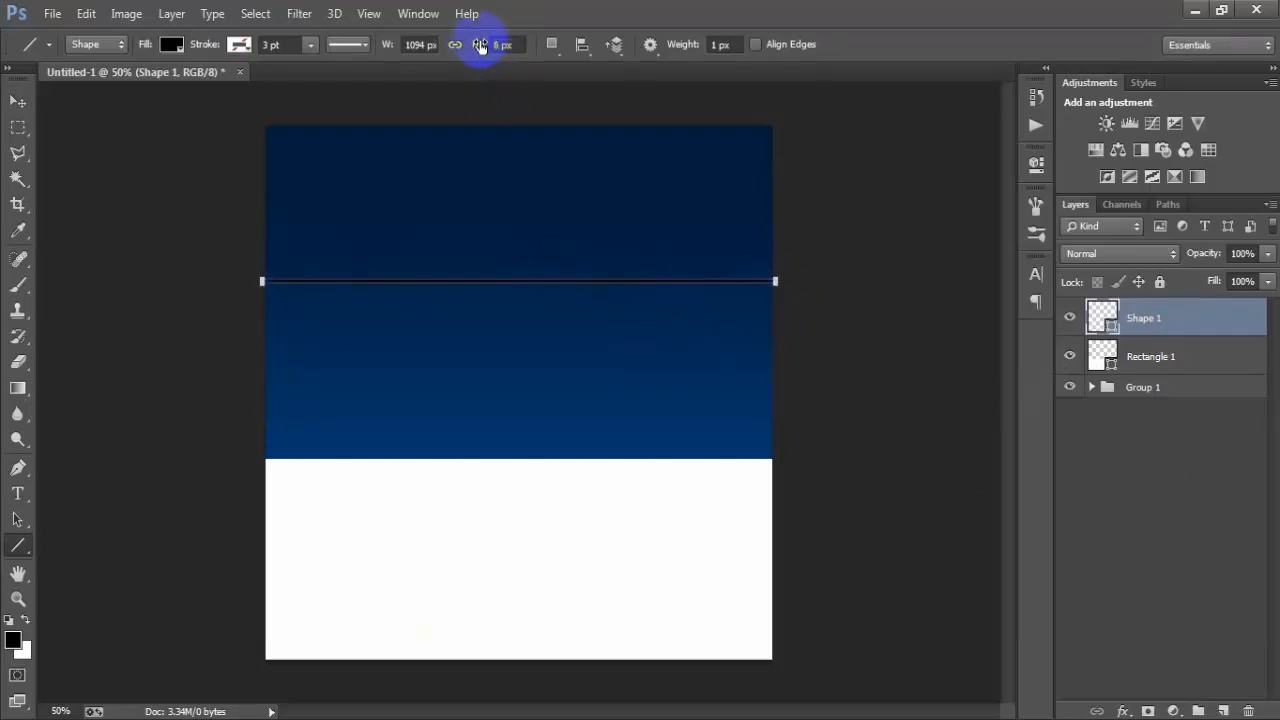
Set the fill colour of the horizontal line to yellow, #FFCE0A
{"action": "left_click", "coordinate": [18, 101]}
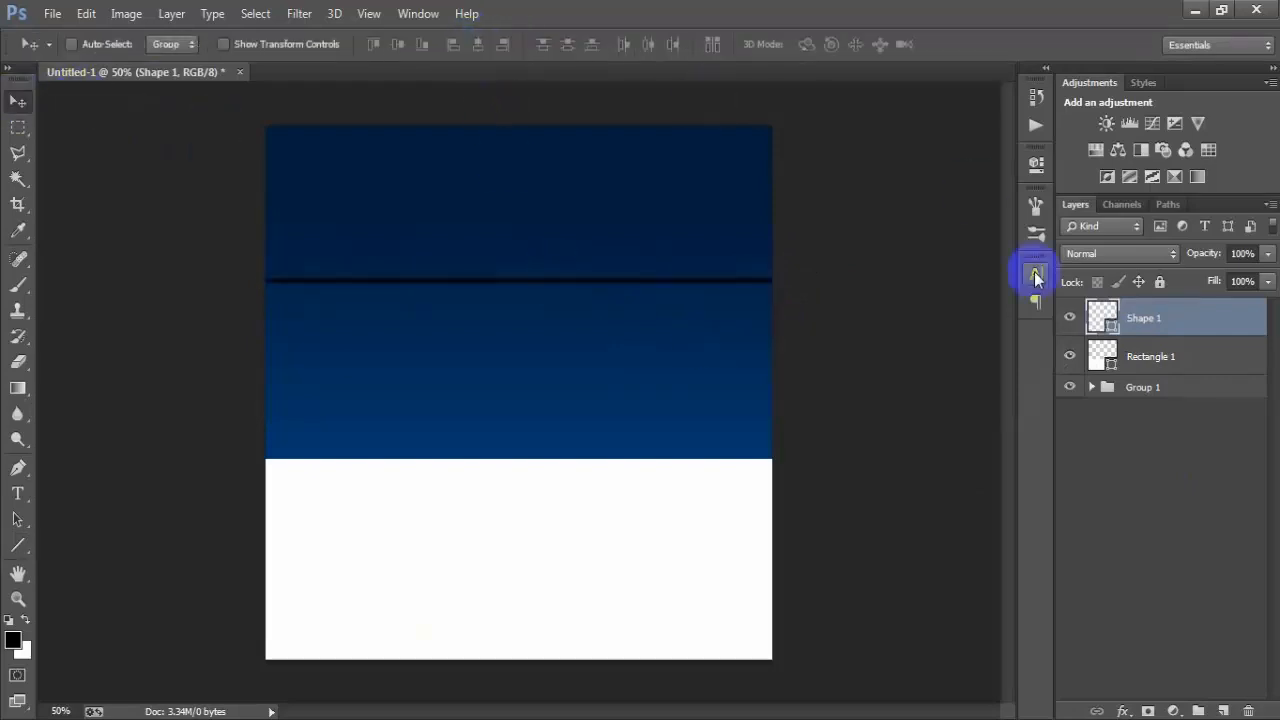
{"action": "double_click", "coordinate": [1100, 314]}
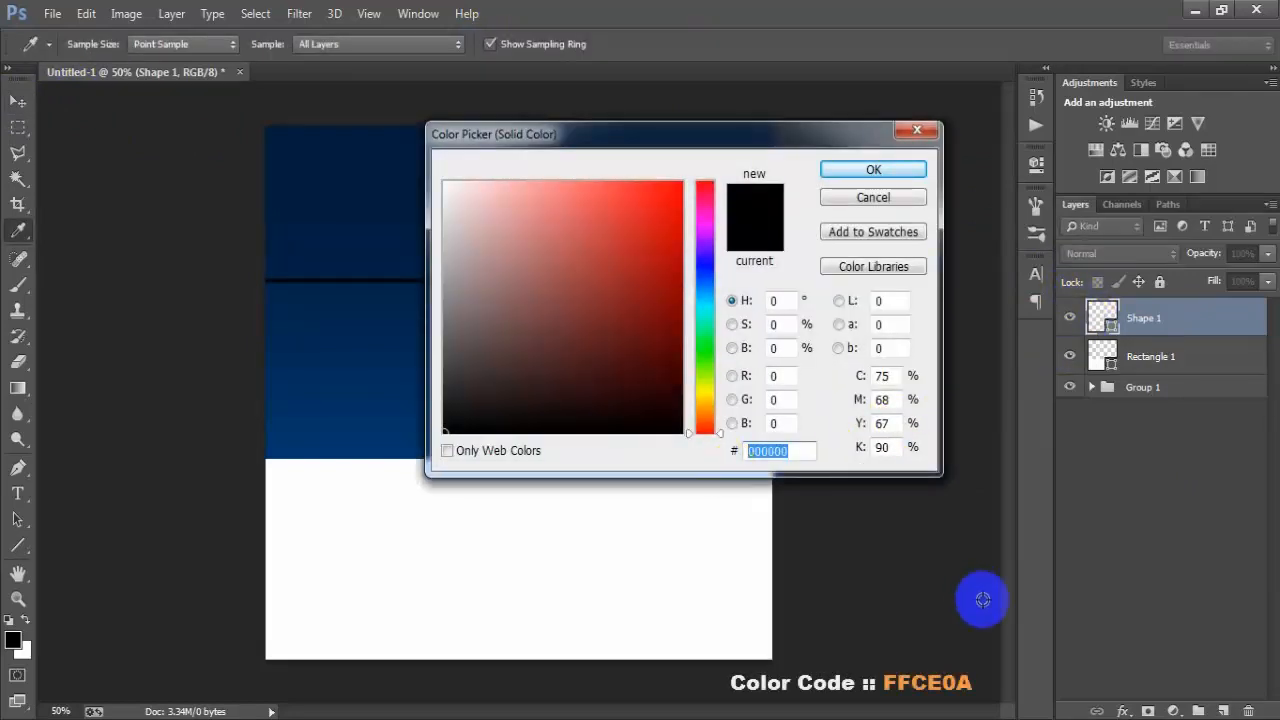
{"action": "type", "text": "FFCE"}
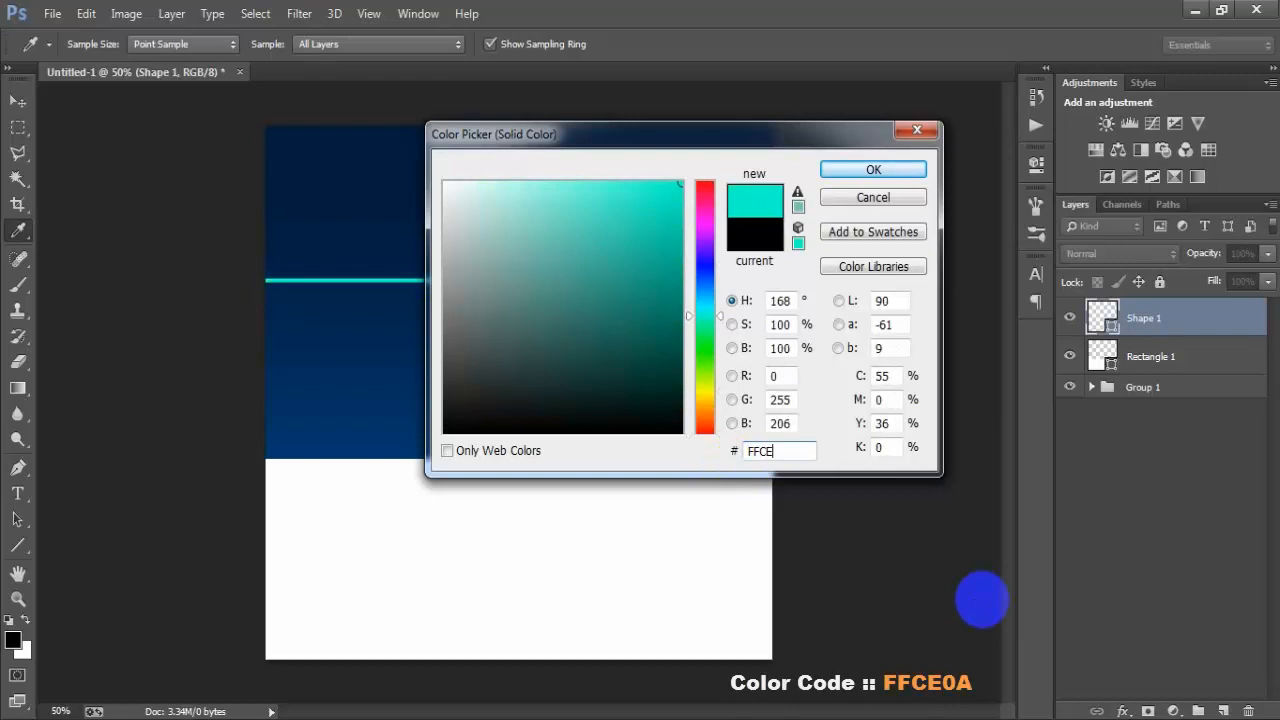
{"action": "type", "text": "0A"}
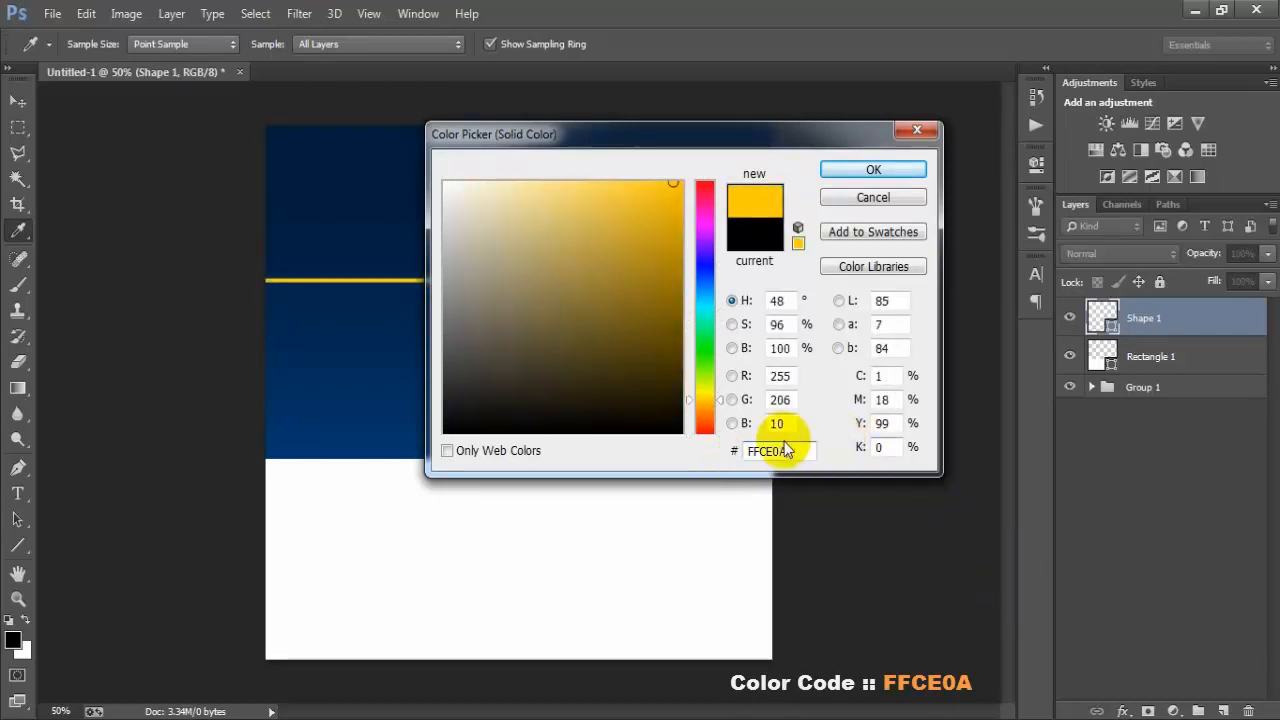
{"action": "left_click", "coordinate": [862, 168]}
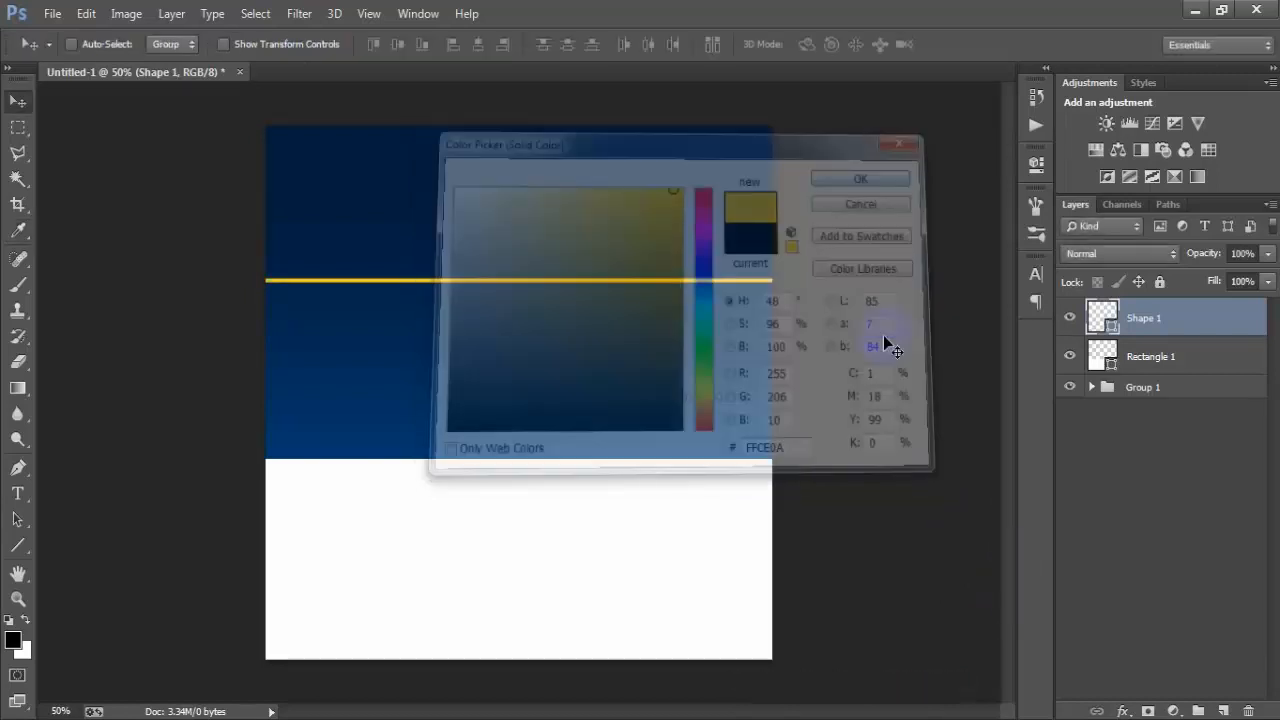
Nudge the yellow line straight down until it sits on the upper edge of the white rectangle
{"action": "key", "text": "Down"}
{"action": "key", "text": "Down"}
{"action": "key", "text": "Down"}
{"action": "key", "text": "Down"}
{"action": "key", "text": "Down"}
{"action": "key", "text": "Down"}
{"action": "key", "text": "Down"}
{"action": "key", "text": "Down"}
{"action": "key", "text": "Down"}
{"action": "key", "text": "Down"}
{"action": "key", "text": "Down"}
{"action": "key", "text": "Down"}
{"action": "key", "text": "Down"}
{"action": "key", "text": "Down"}
{"action": "key", "text": "Down"}
{"action": "key", "text": "Down"}
{"action": "key", "text": "Down"}
{"action": "key", "text": "Down"}
{"action": "key", "text": "Down"}
{"action": "key", "text": "Down"}
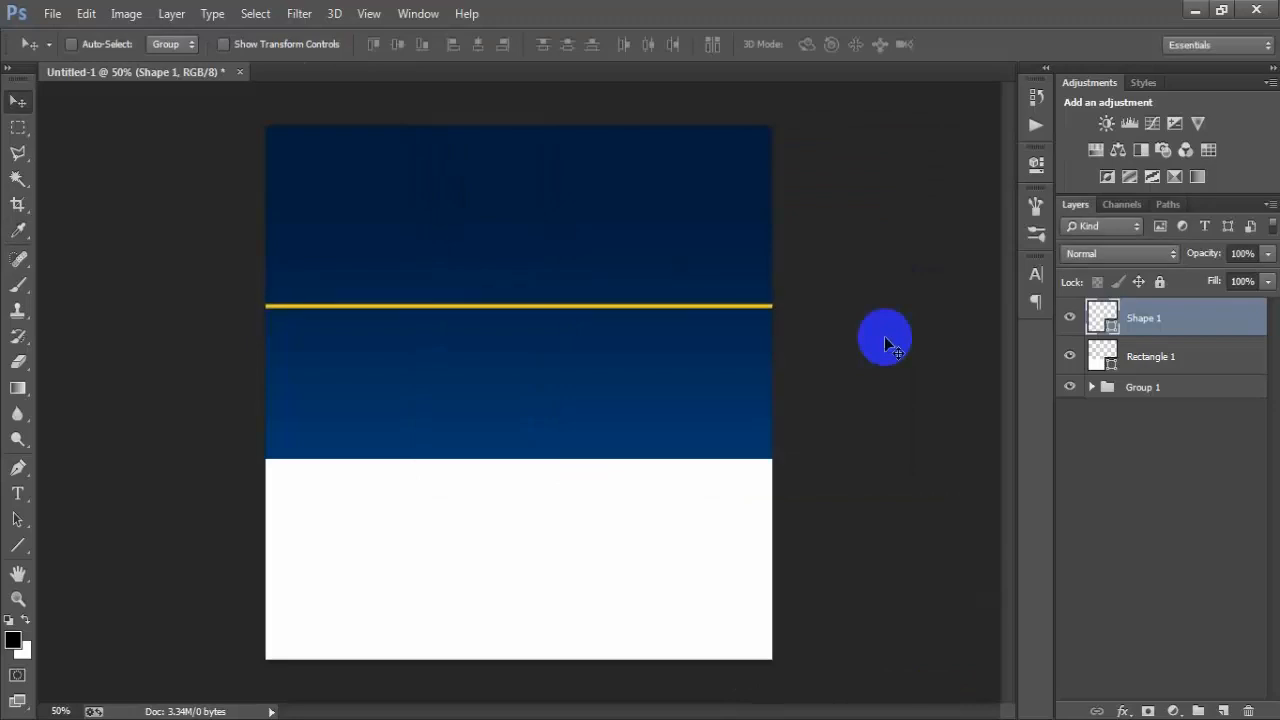
{"action": "key", "text": "Down"}
{"action": "key", "text": "Down"}
{"action": "key", "text": "Down"}
{"action": "key", "text": "Down"}
{"action": "key", "text": "Down"}
{"action": "key", "text": "Down"}
{"action": "key", "text": "Down"}
{"action": "key", "text": "Down"}
{"action": "key", "text": "Down"}
{"action": "key", "text": "Down"}
{"action": "key", "text": "Down"}
{"action": "key", "text": "Down"}
{"action": "key", "text": "Down"}
{"action": "key", "text": "Down"}
{"action": "key", "text": "Down"}
{"action": "key", "text": "Down"}
{"action": "key", "text": "Down"}
{"action": "key", "text": "Down"}
{"action": "key", "text": "Down"}
{"action": "key", "text": "Down"}
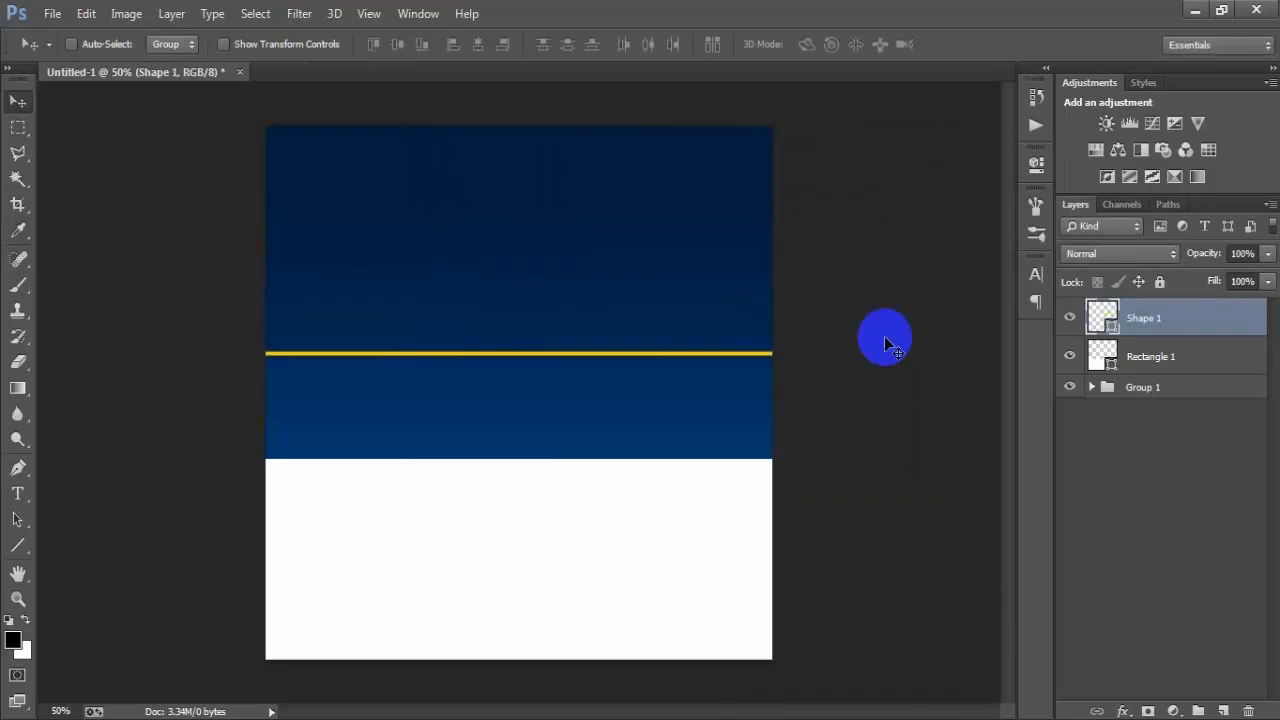
{"action": "key", "text": "Down"}
{"action": "key", "text": "Down"}
{"action": "key", "text": "Down"}
{"action": "key", "text": "Down"}
{"action": "key", "text": "Down"}
{"action": "key", "text": "Down"}
{"action": "key", "text": "Down"}
{"action": "key", "text": "Down"}
{"action": "key", "text": "Down"}
{"action": "key", "text": "Down"}
{"action": "key", "text": "Down"}
{"action": "key", "text": "Down"}
{"action": "key", "text": "Down"}
{"action": "key", "text": "Down"}
{"action": "key", "text": "Down"}
{"action": "key", "text": "Down"}
{"action": "key", "text": "Down"}
{"action": "key", "text": "Down"}
{"action": "key", "text": "Down"}
{"action": "key", "text": "Down"}
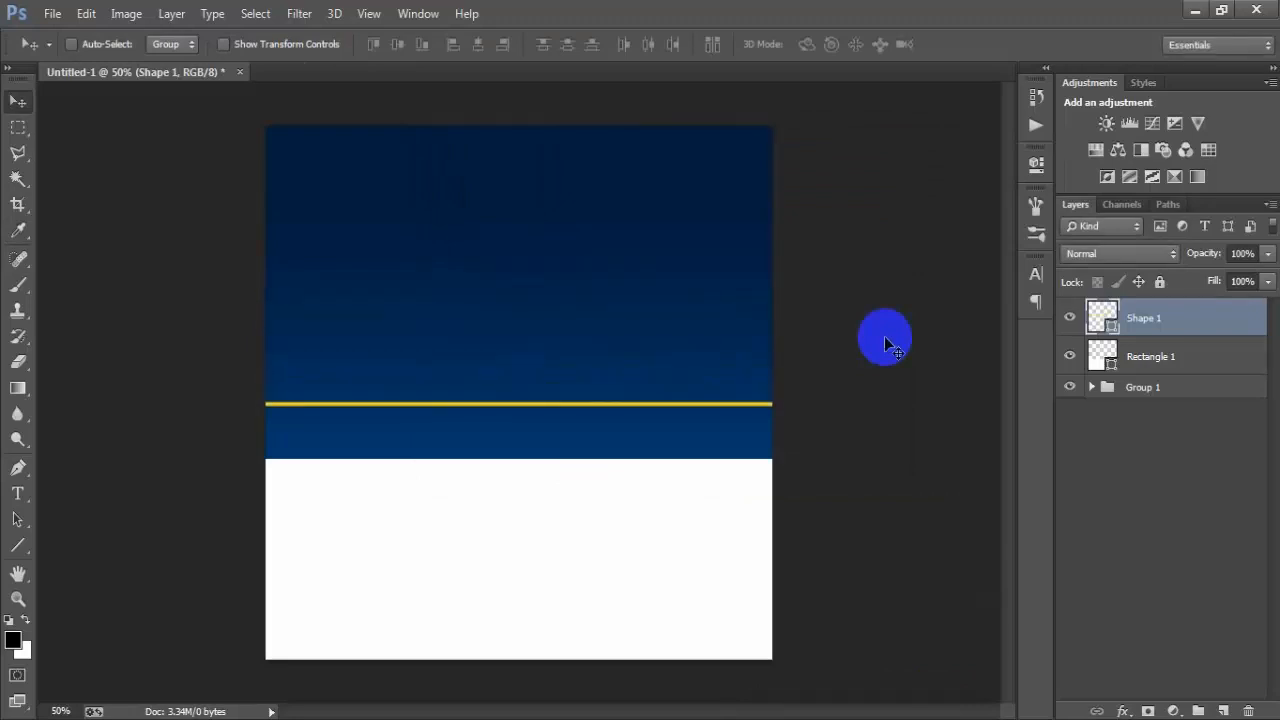
{"action": "key", "text": "Down"}
{"action": "key", "text": "Down"}
{"action": "key", "text": "Down"}
{"action": "key", "text": "Down"}
{"action": "key", "text": "Down"}
{"action": "key", "text": "Down"}
{"action": "key", "text": "Down"}
{"action": "key", "text": "Down"}
{"action": "key", "text": "Down"}
{"action": "key", "text": "Down"}
{"action": "key", "text": "Down"}
{"action": "key", "text": "Down"}
{"action": "key", "text": "Down"}
{"action": "key", "text": "Down"}
{"action": "key", "text": "Down"}
{"action": "key", "text": "Down"}
{"action": "key", "text": "Down"}
{"action": "key", "text": "Down"}
{"action": "key", "text": "Down"}
{"action": "key", "text": "Down"}
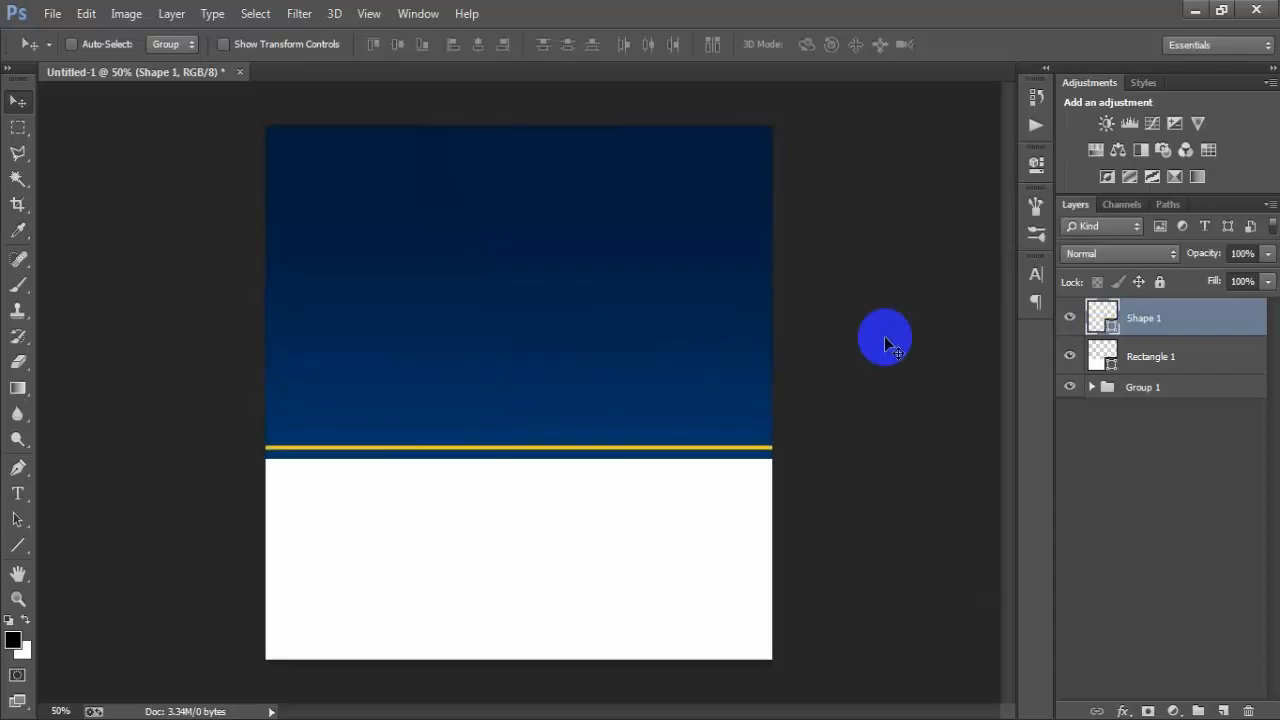
{"action": "key", "text": "Down"}
{"action": "key", "text": "Down"}
{"action": "key", "text": "Down"}
{"action": "key", "text": "Down"}
{"action": "key", "text": "Down"}
{"action": "key", "text": "Down"}
{"action": "key", "text": "Down"}
{"action": "key", "text": "Down"}
{"action": "key", "text": "Down"}
{"action": "key", "text": "Down"}
{"action": "key", "text": "Down"}
{"action": "key", "text": "Down"}
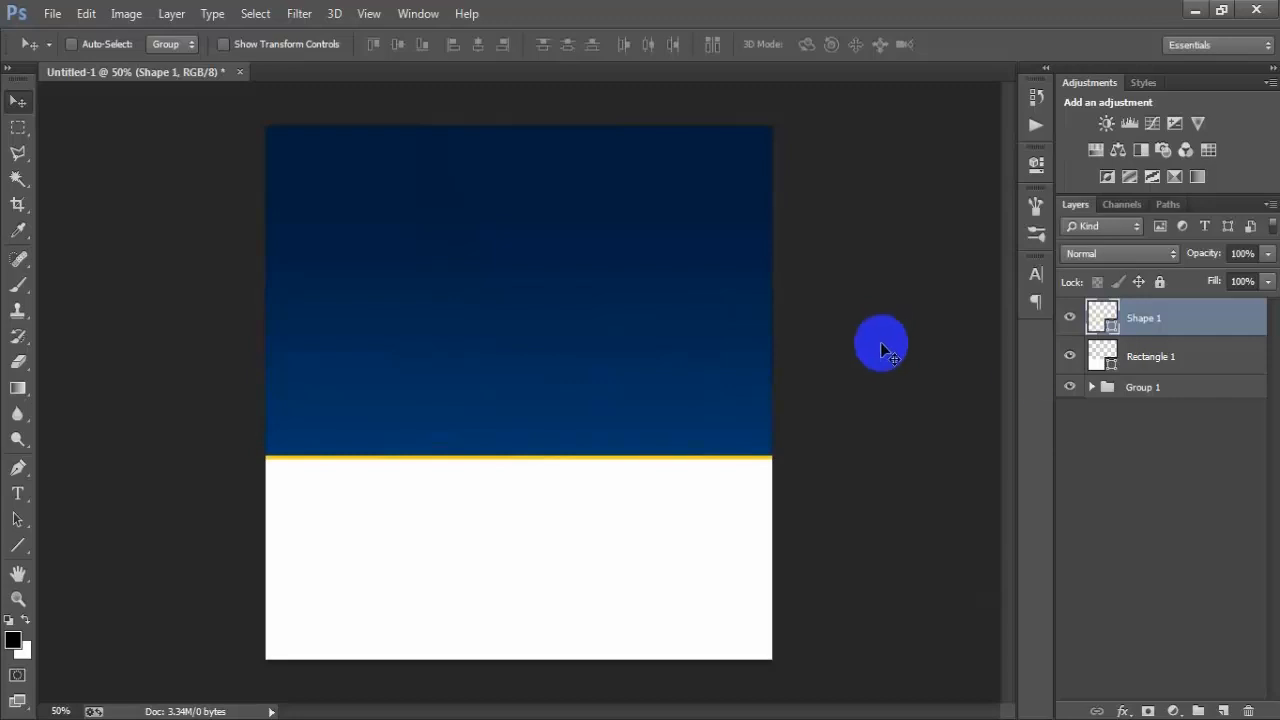
Nudge the yellow line and the white rectangle down together by a small amount and group the two layers
{"action": "left_click", "coordinate": [1170, 361], "text": "shift"}
{"action": "key", "text": "Down"}
{"action": "key", "text": "Down"}
{"action": "key", "text": "Down"}
{"action": "key", "text": "Down"}
{"action": "key", "text": "Down"}
{"action": "key", "text": "Down"}
{"action": "key", "text": "Down"}
{"action": "key", "text": "Down"}
{"action": "key", "text": "Down"}
{"action": "key", "text": "Down"}
{"action": "key", "text": "Down"}
{"action": "key", "text": "Down"}
{"action": "key", "text": "Down"}
{"action": "key", "text": "Down"}
{"action": "key", "text": "Down"}
{"action": "key", "text": "Down"}
{"action": "key", "text": "Down"}
{"action": "key", "text": "Down"}
{"action": "key", "text": "Down"}
{"action": "key", "text": "Down"}
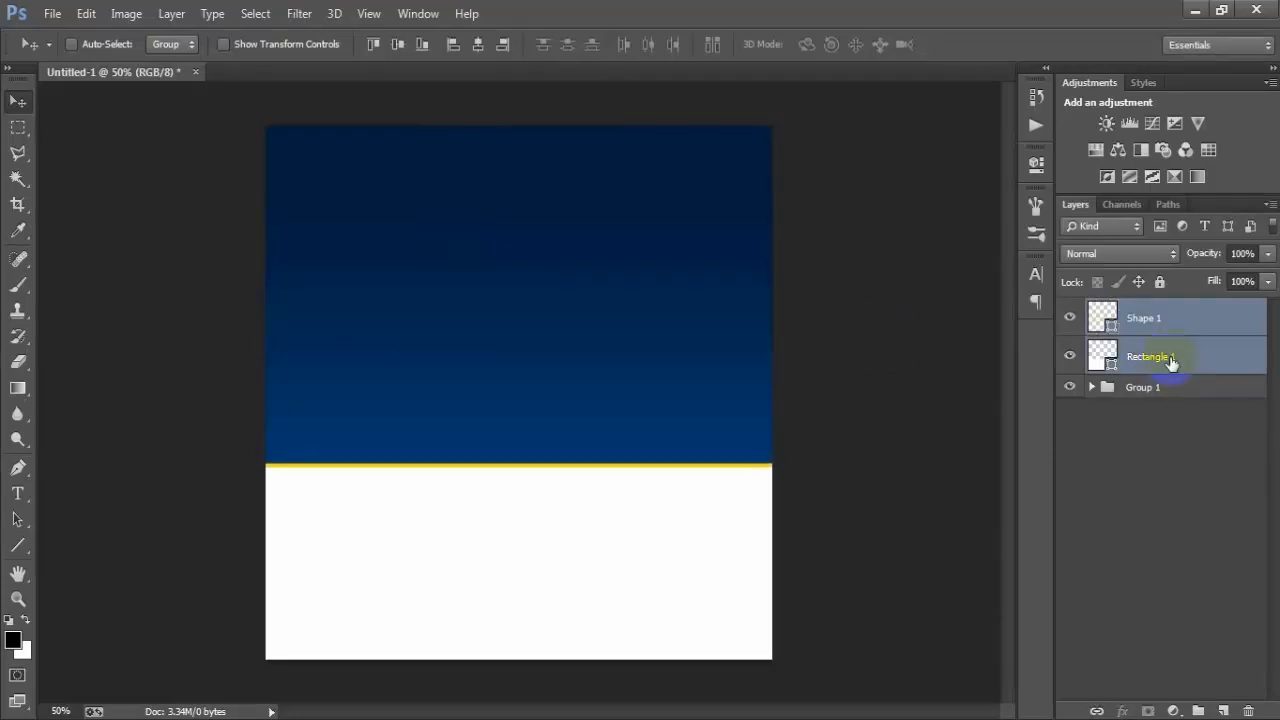
{"action": "key", "text": "Down"}
{"action": "key", "text": "Down"}
{"action": "key", "text": "Down"}
{"action": "key", "text": "Down"}
{"action": "key", "text": "Down"}
{"action": "key", "text": "Down"}
{"action": "key", "text": "Down"}
{"action": "key", "text": "Down"}
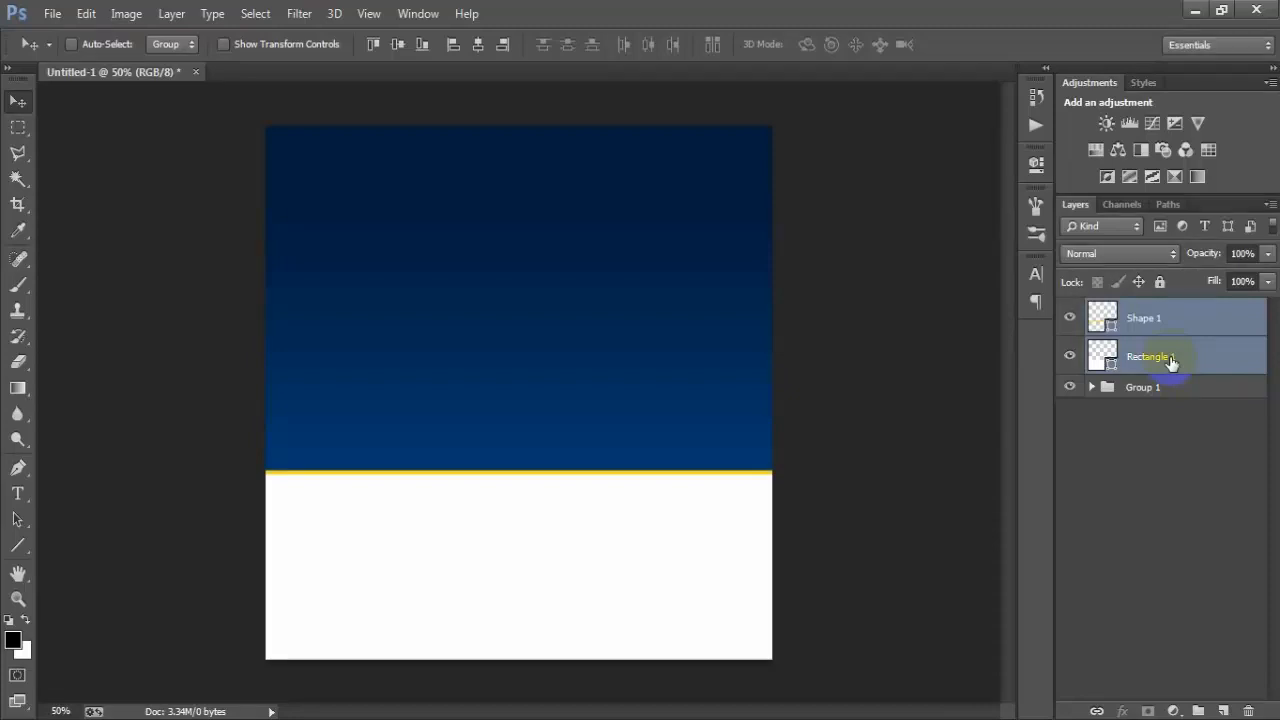
{"action": "key", "text": "Up"}
{"action": "key", "text": "Up"}
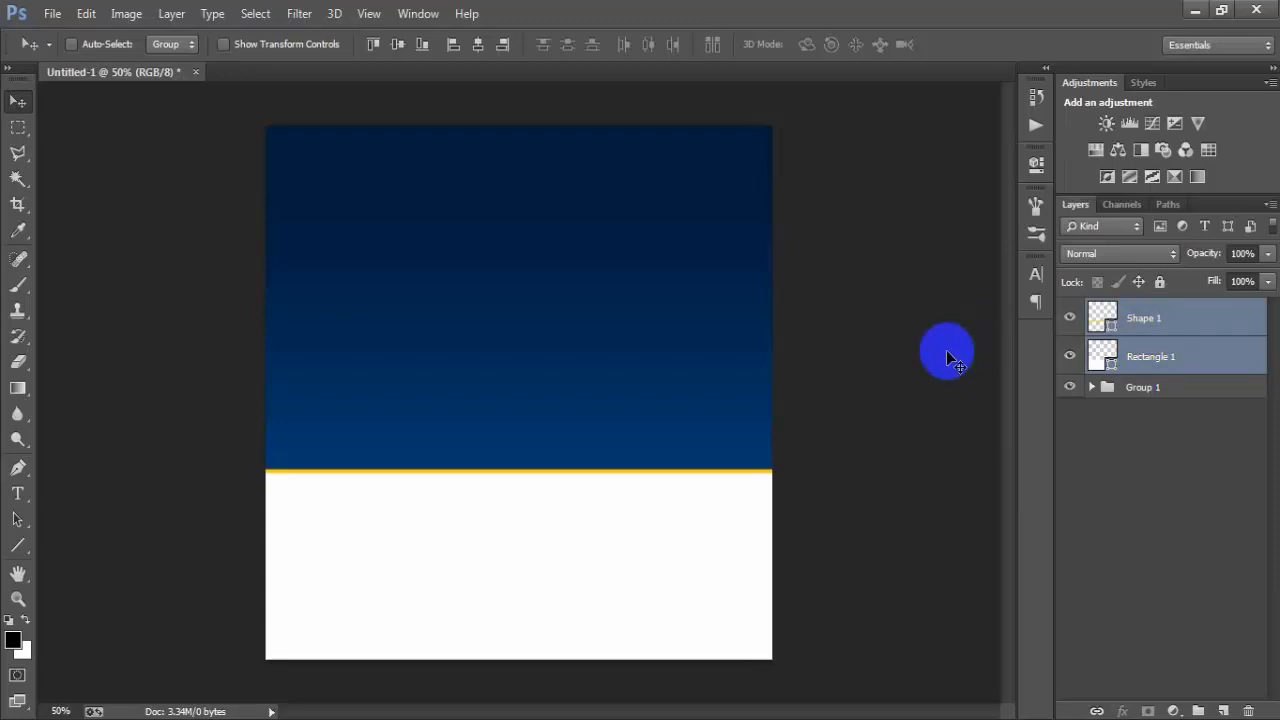
{"action": "key", "text": "Down"}
{"action": "key", "text": "Down"}
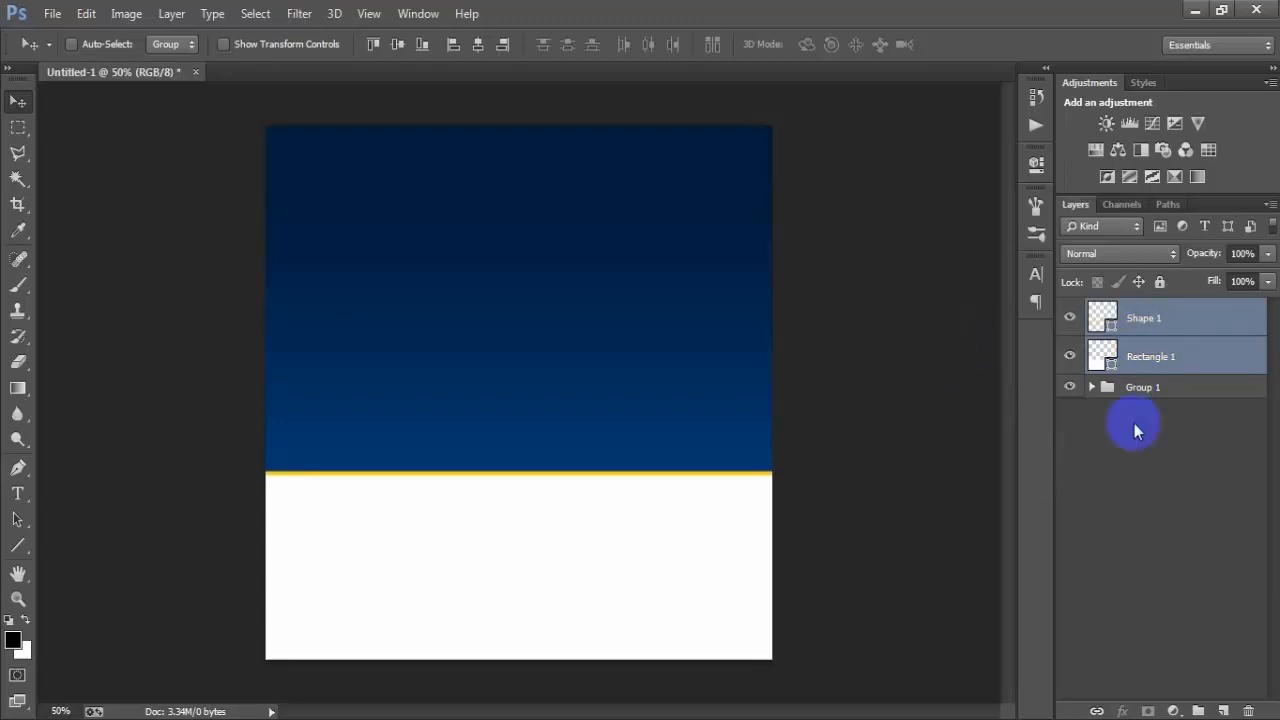
{"action": "key", "text": "ctrl+g"}
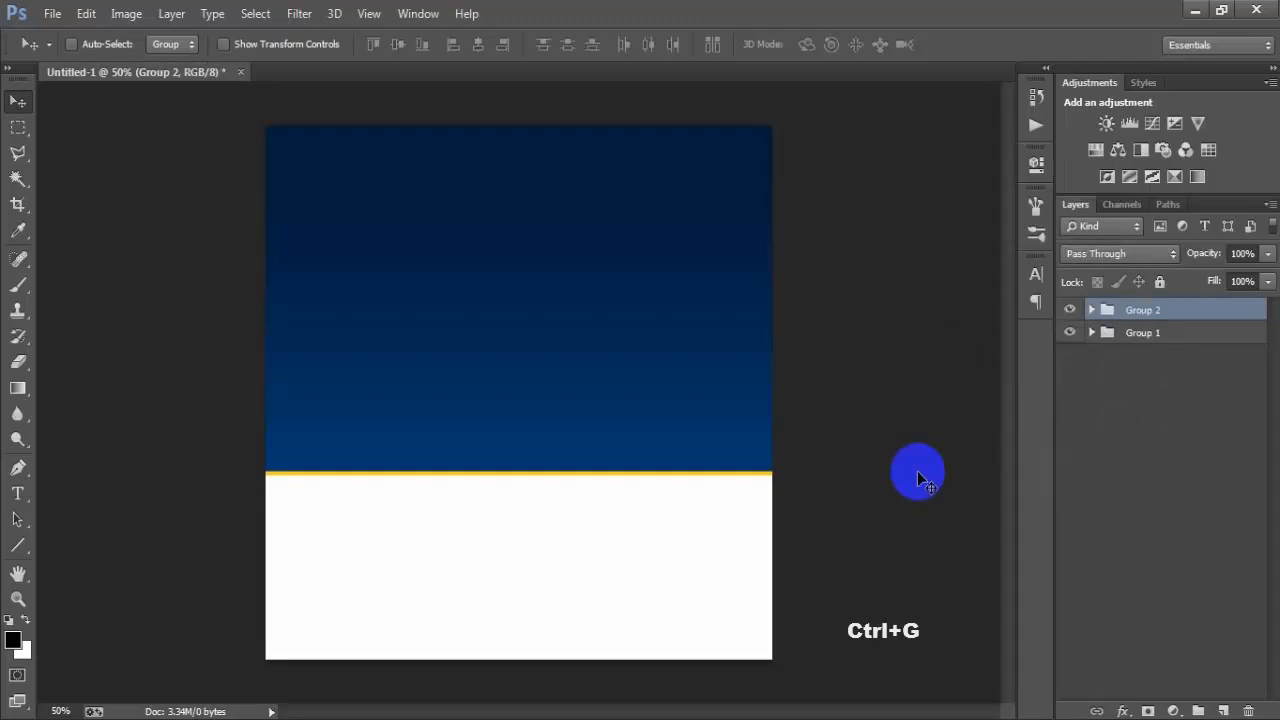
On a new layer, add the text "ELEGANT HOME" and place it near the upper edge of the blue area
{"action": "left_click", "coordinate": [1222, 711]}
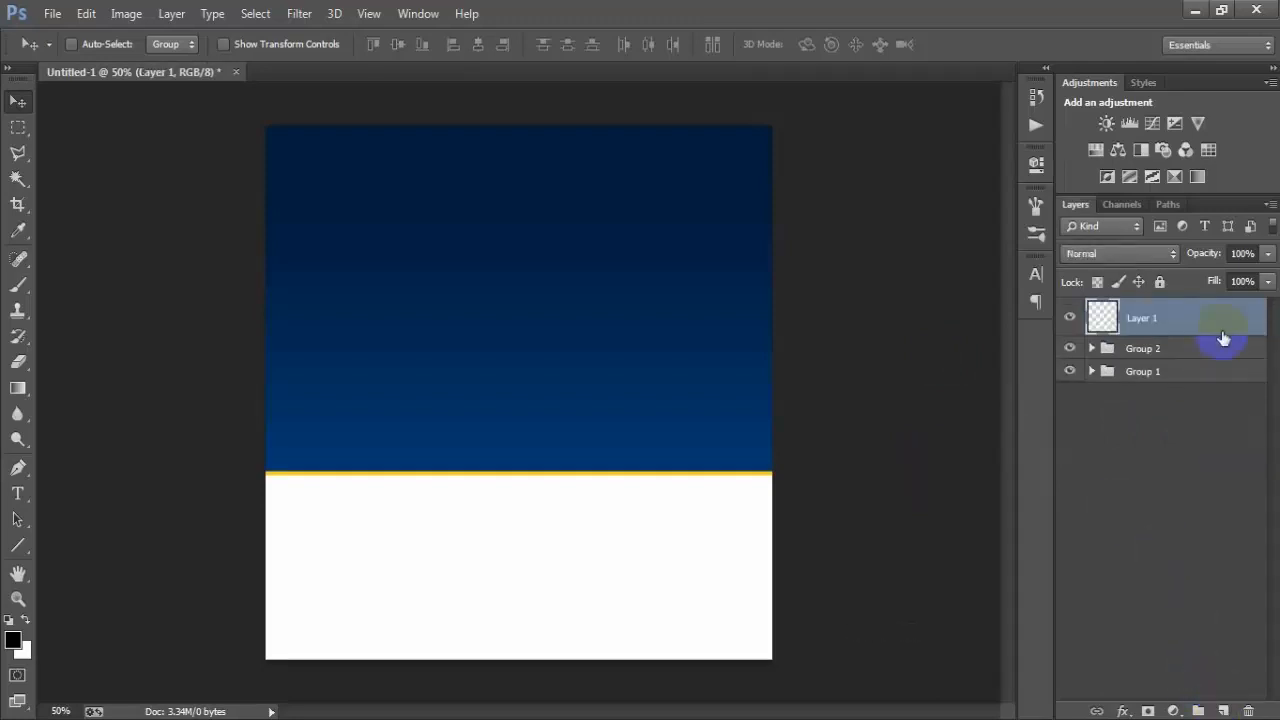
{"action": "left_click", "coordinate": [560, 512]}
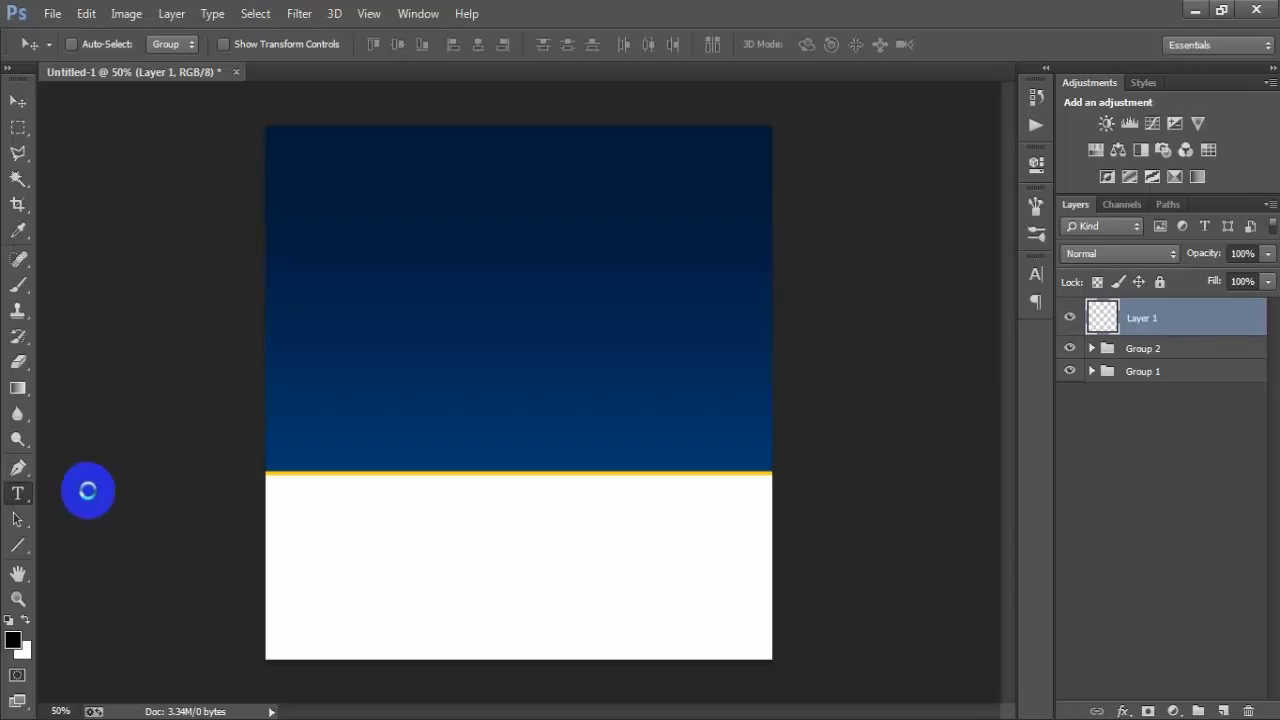
{"action": "left_click", "coordinate": [134, 488]}
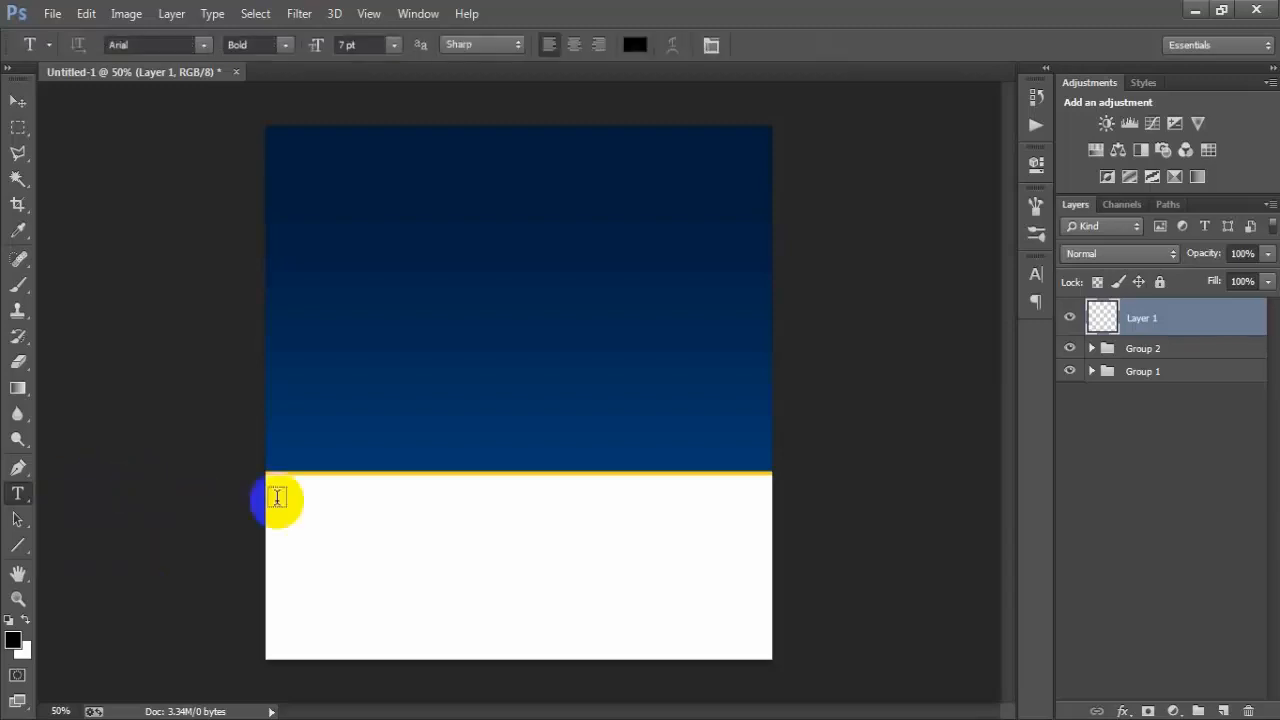
{"action": "left_click", "coordinate": [482, 206]}
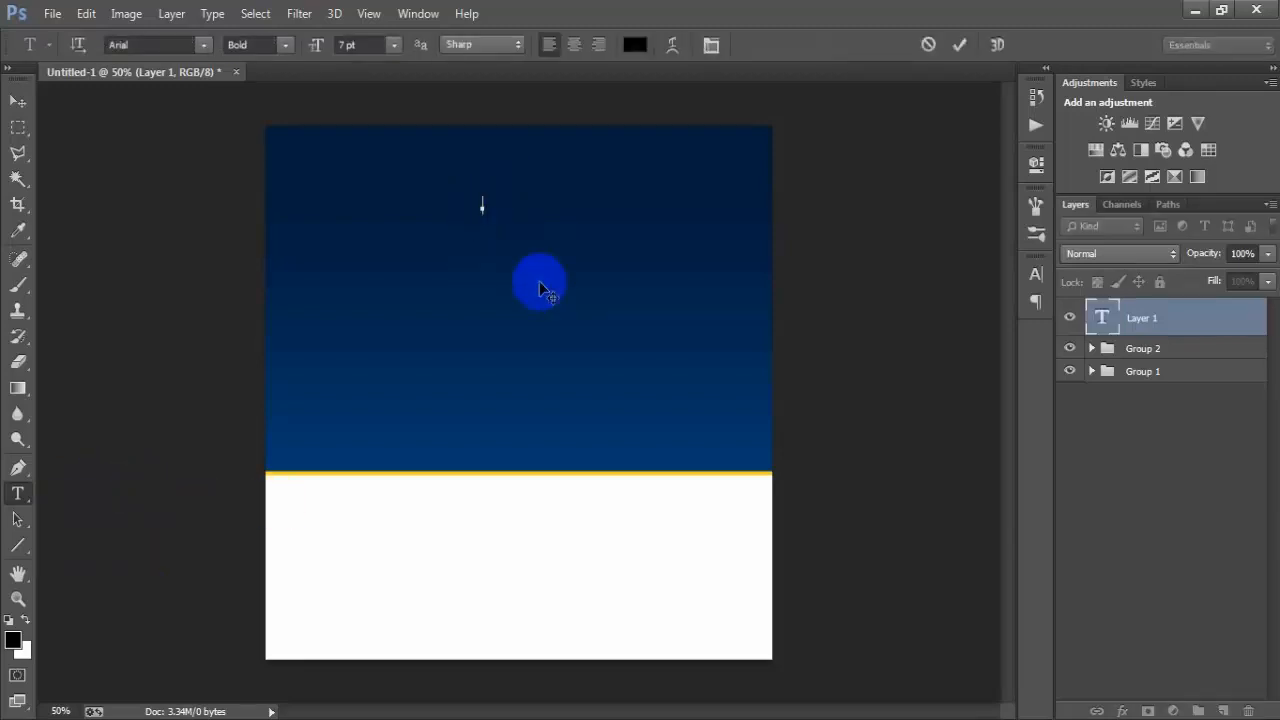
{"action": "left_click", "coordinate": [18, 103]}
{"action": "left_click_drag", "start_coordinate": [552, 208], "coordinate": [512, 185]}
Set the ELEGANT HOME text's font to Poppins and its colour to white, #ffffff
{"action": "left_click", "coordinate": [1036, 274]}
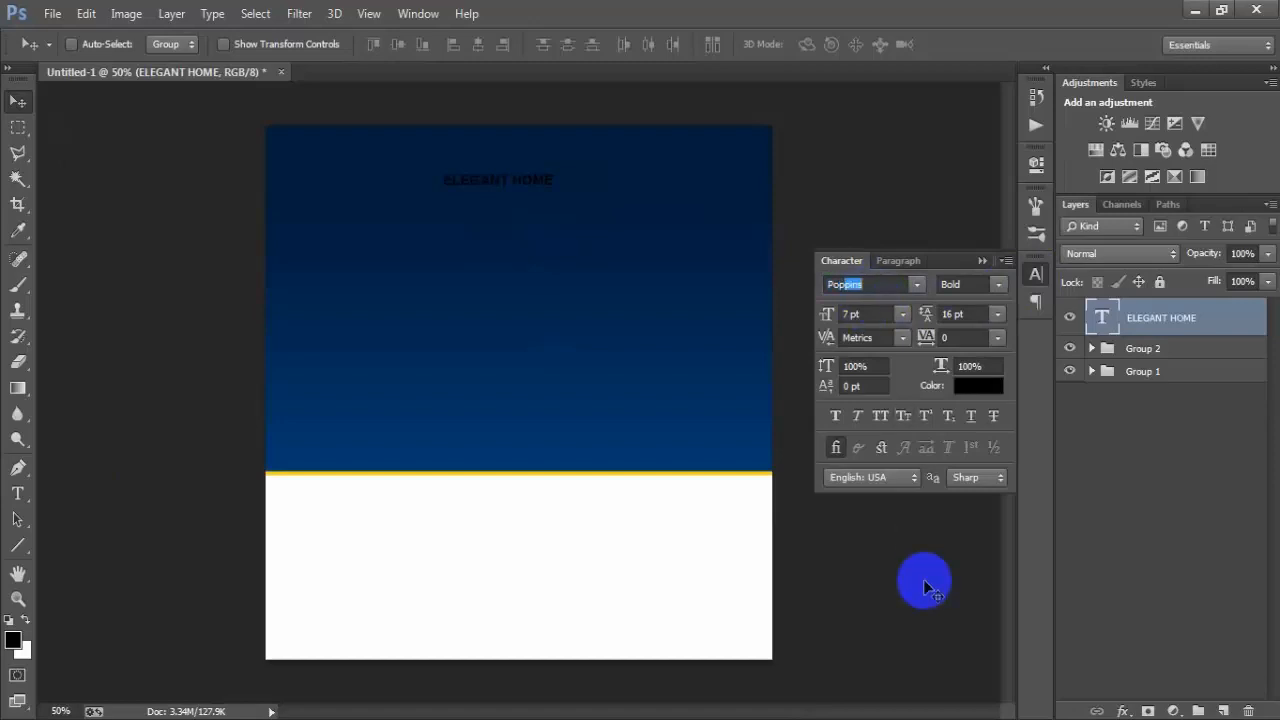
{"action": "left_click", "coordinate": [992, 389]}
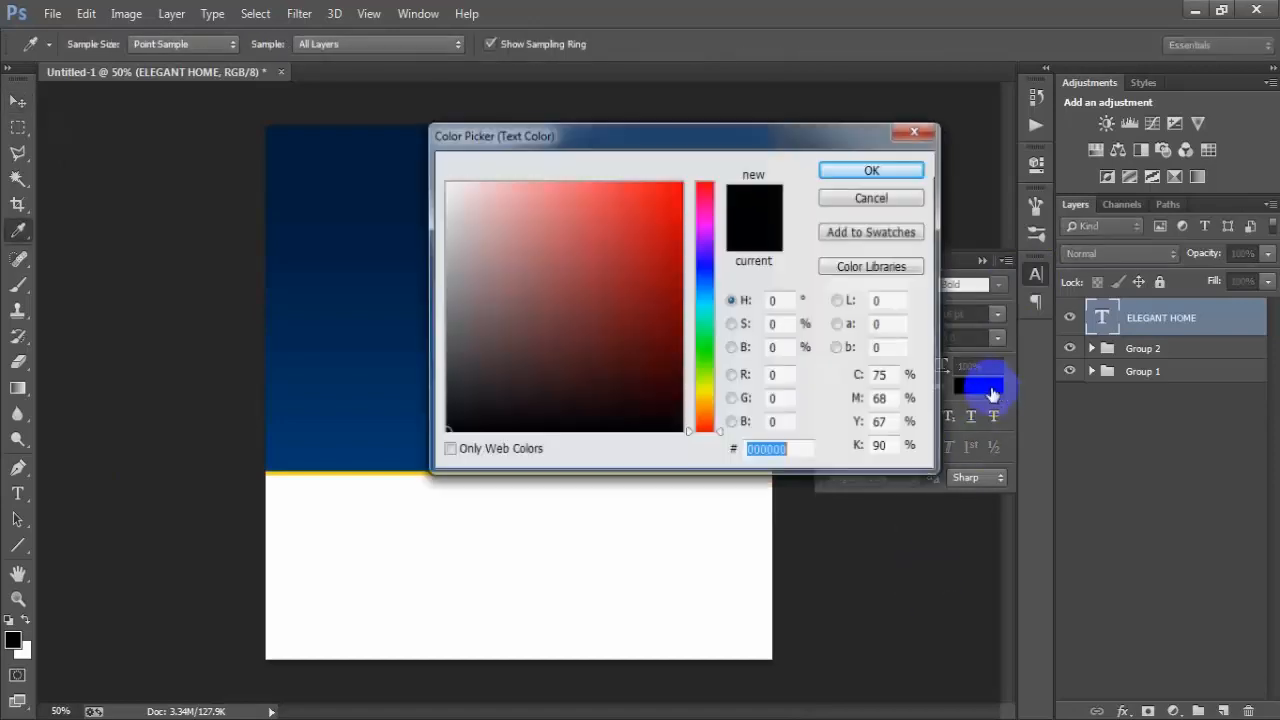
{"action": "type", "text": "ffffff"}
{"action": "left_click", "coordinate": [887, 170]}
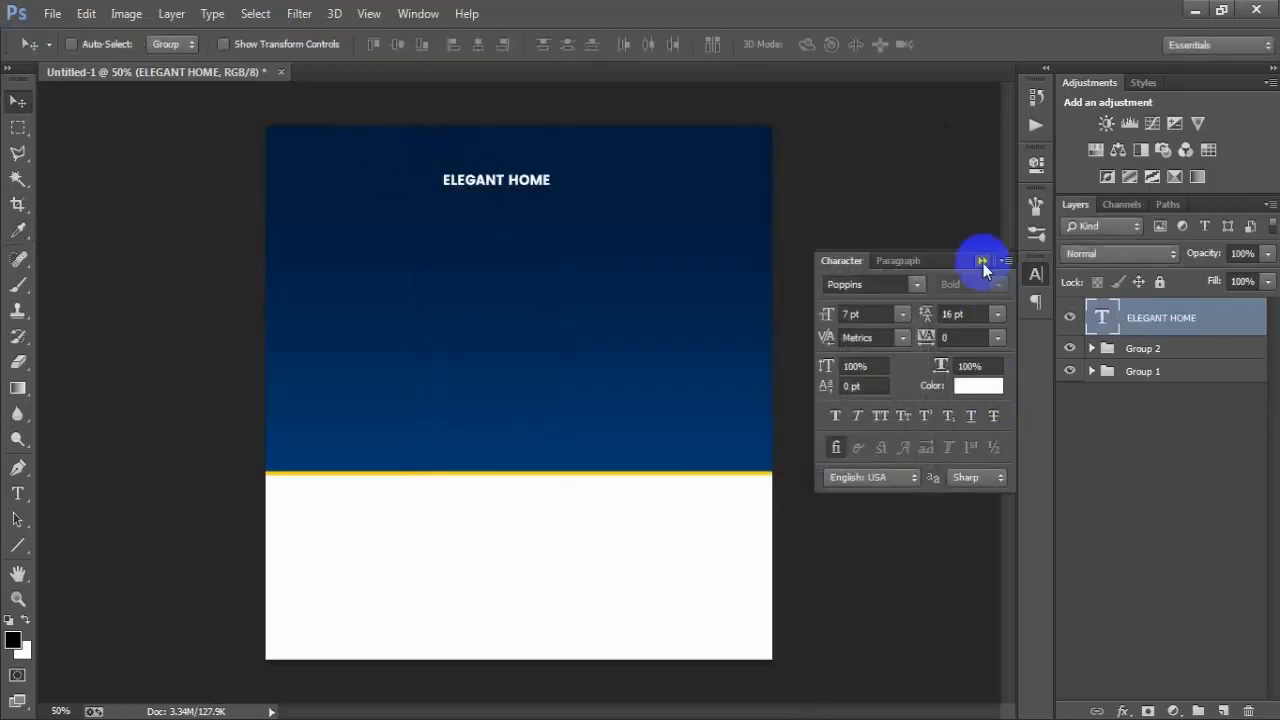
{"action": "left_click", "coordinate": [983, 262]}
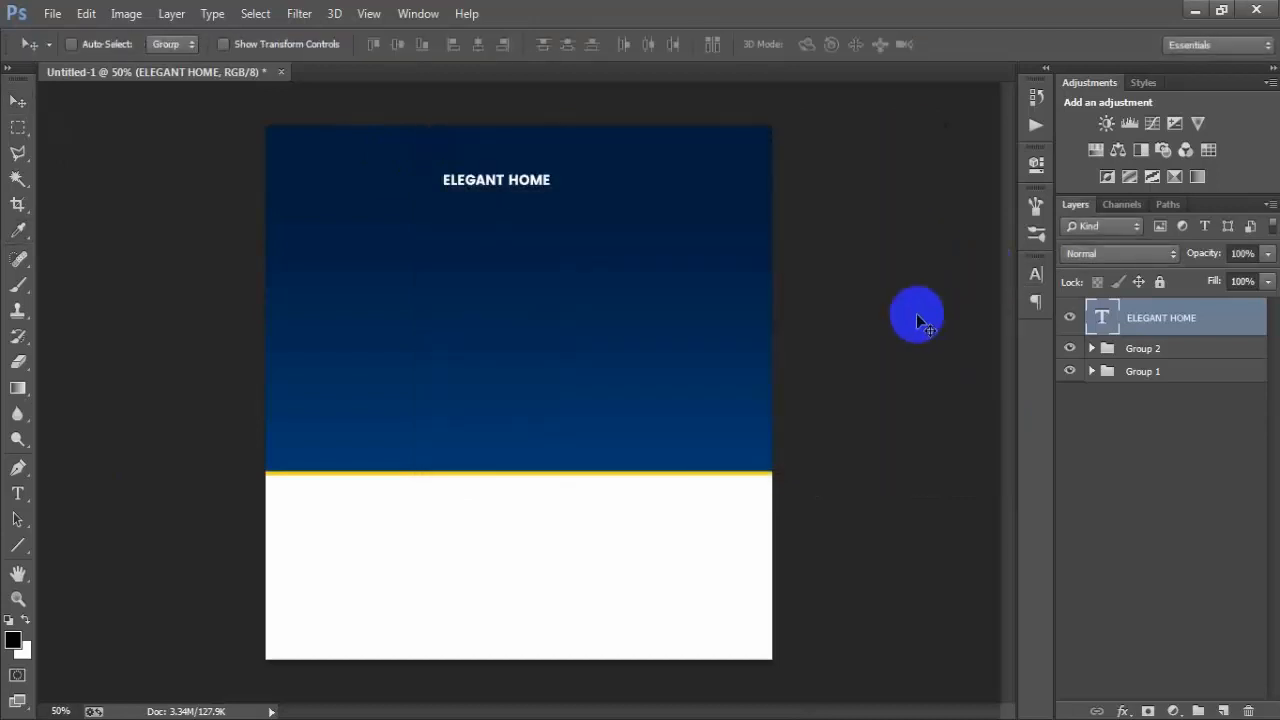
Scale the ELEGANT HOME text up to span roughly three quarters of the canvas width and apply the transform
{"action": "key", "text": "ctrl+t"}
{"action": "left_click_drag", "start_coordinate": [549, 191], "coordinate": [682, 212]}
{"action": "left_click", "coordinate": [846, 44]}
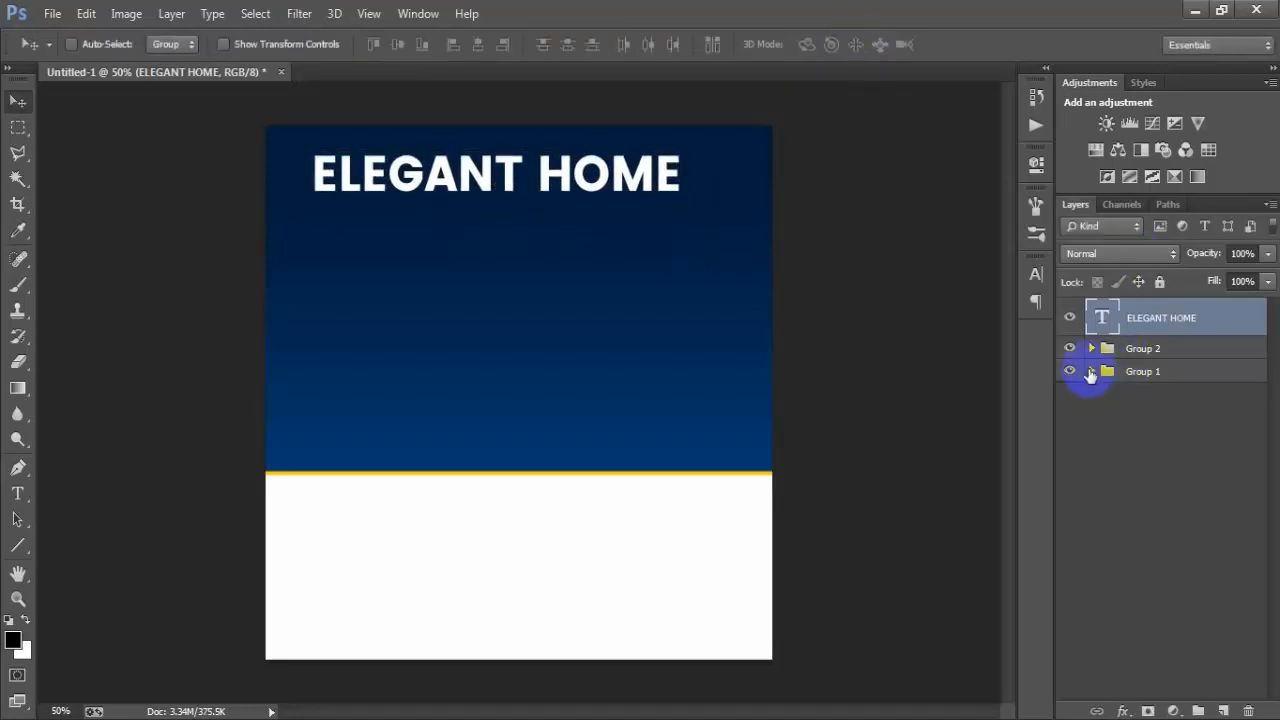
Centre the ELEGANT HOME text horizontally on the canvas by aligning it with the background layer, Layer 0
{"action": "left_click", "coordinate": [1091, 372]}
{"action": "left_click", "coordinate": [1120, 483]}
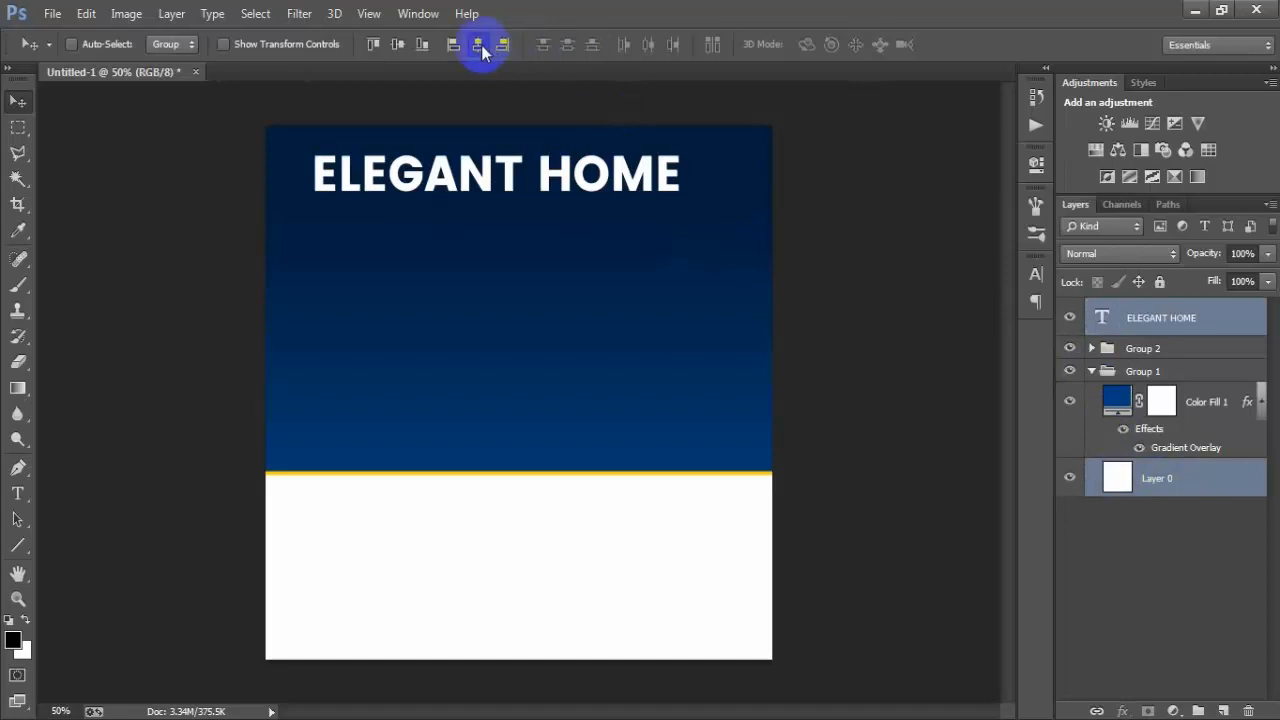
{"action": "left_click", "coordinate": [479, 45]}
{"action": "left_click", "coordinate": [1093, 372]}
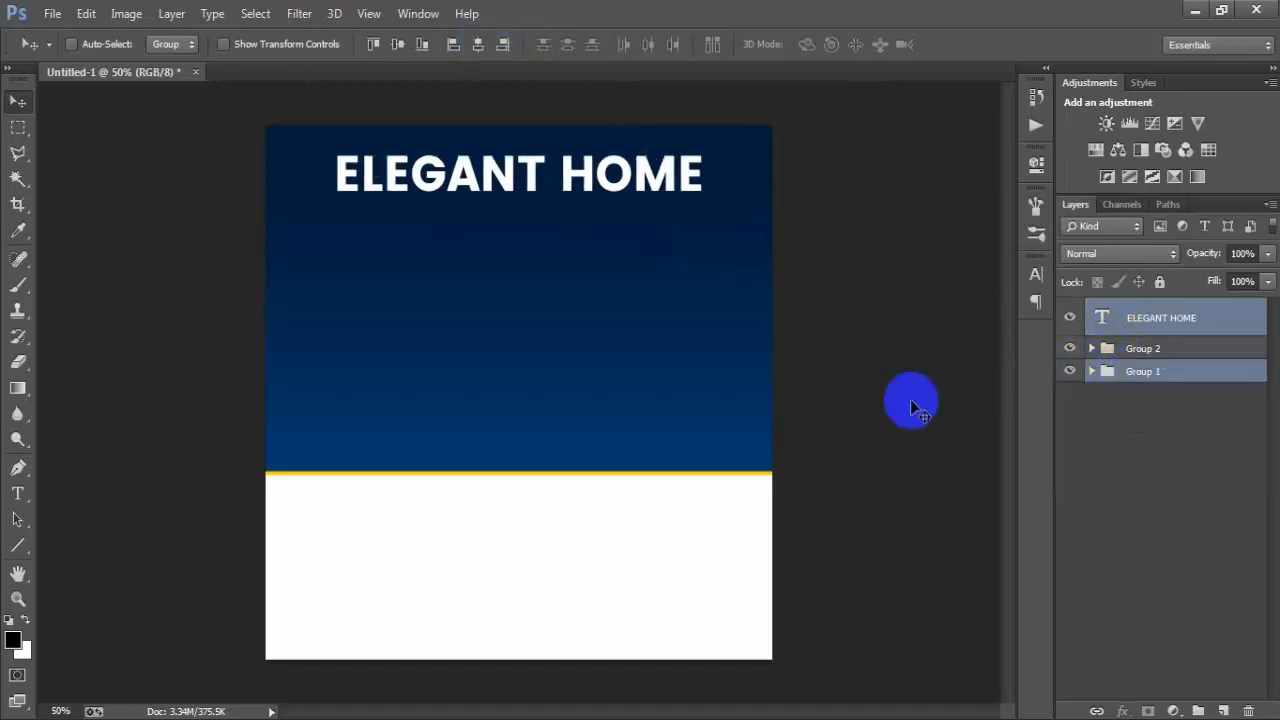
Scale the ELEGANT HOME text down slightly about its centre and apply the transform
{"action": "left_click", "coordinate": [1102, 318]}
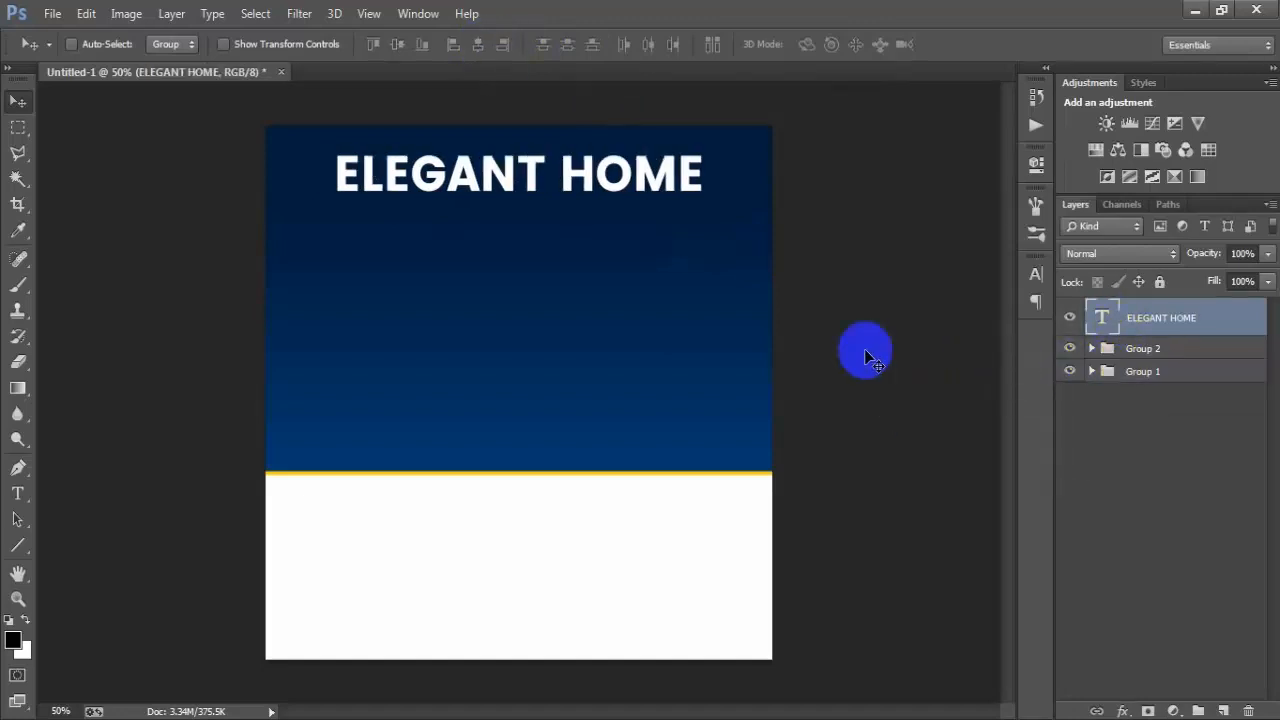
{"action": "key", "text": "ctrl+t"}
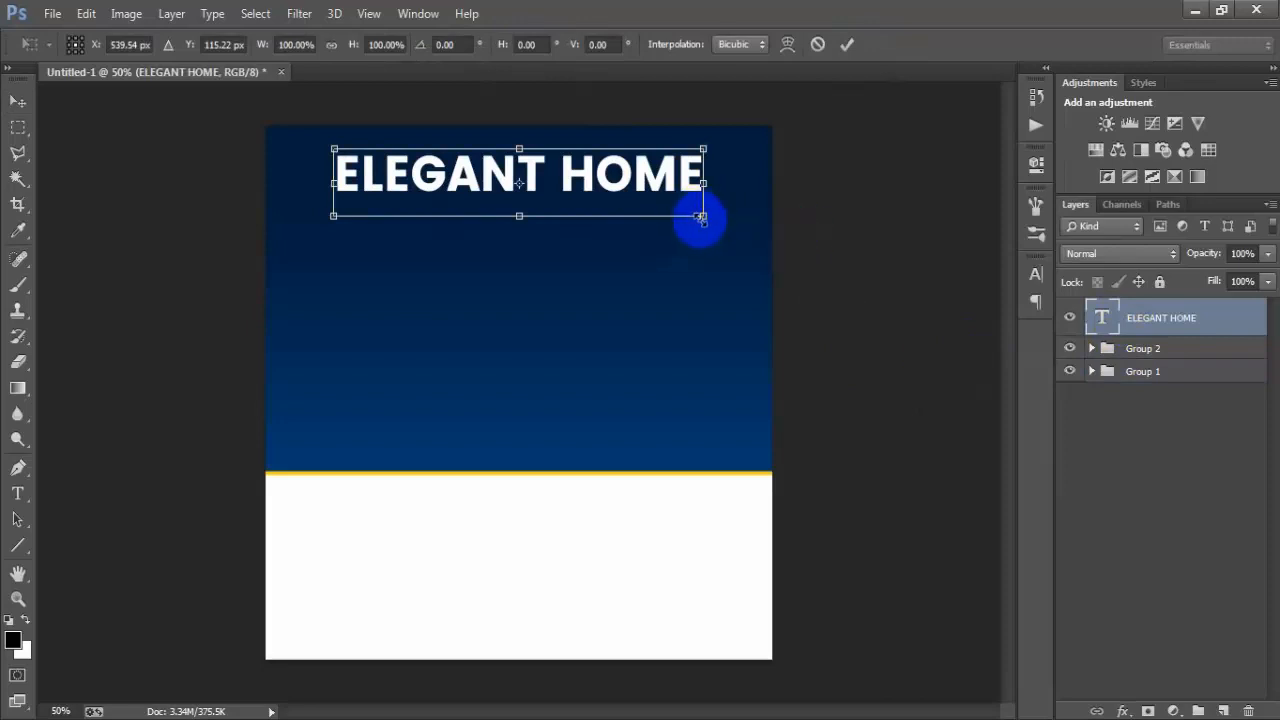
{"action": "left_click_drag", "start_coordinate": [701, 217], "coordinate": [690, 216]}
{"action": "left_click", "coordinate": [846, 44]}
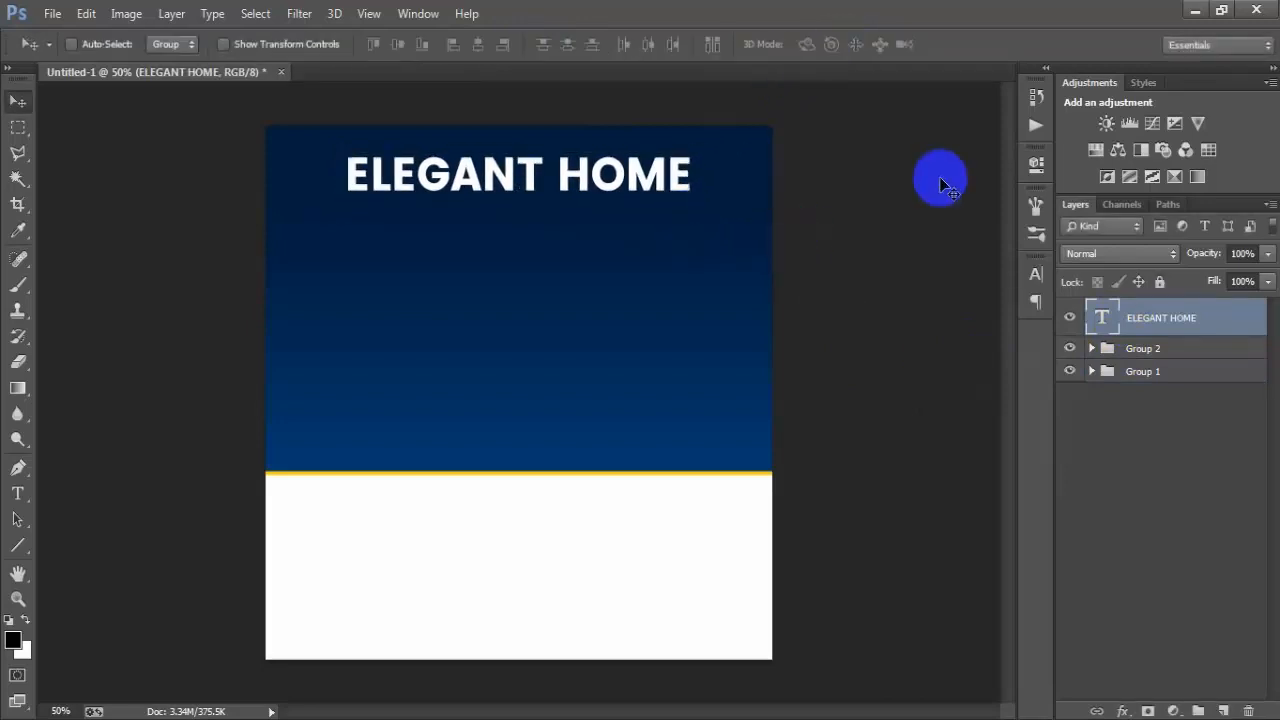
Nudge the ELEGANT HOME text up a few pixels towards the canvas's upper edge
{"action": "key", "text": "Up"}
{"action": "key", "text": "Up"}
{"action": "key", "text": "Up"}
{"action": "key", "text": "Up"}
{"action": "key", "text": "Up"}
{"action": "key", "text": "Up"}
{"action": "key", "text": "Up"}
{"action": "key", "text": "Up"}
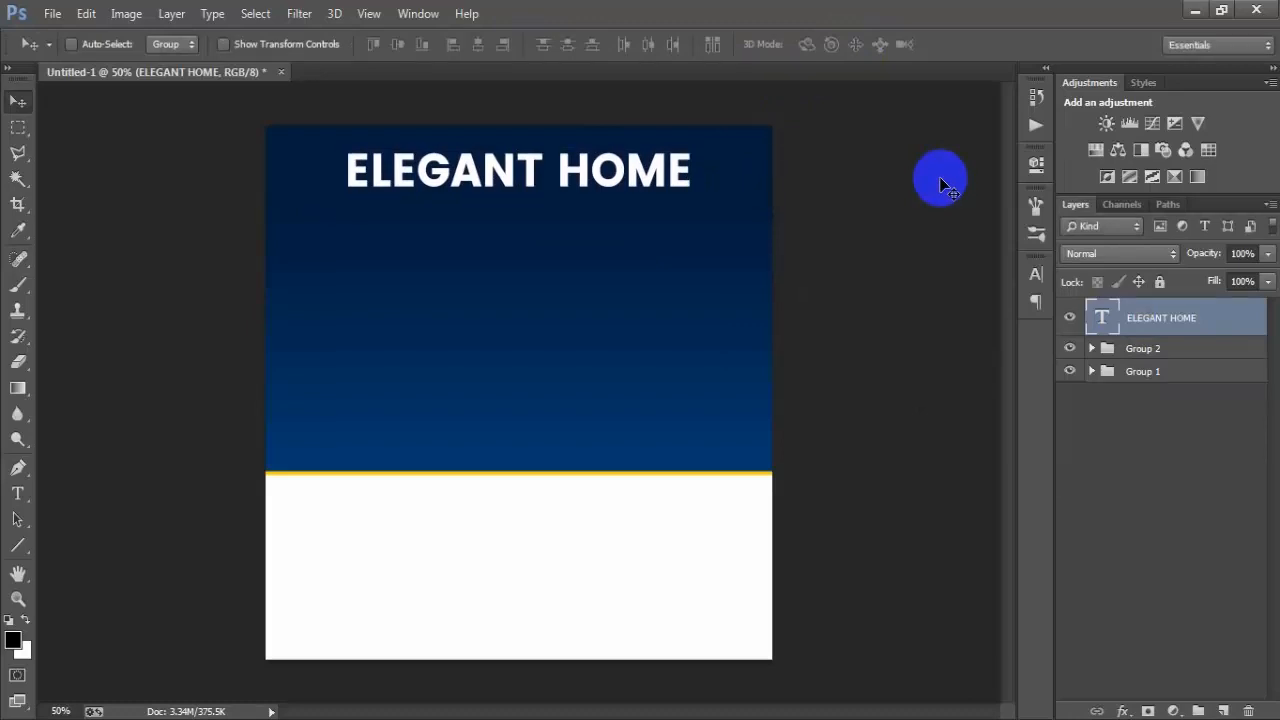
Duplicate the ELEGANT HOME text, place the copy directly beneath it and change the copy's wording to "FOR SALE"
{"action": "key", "text": "ctrl+j"}
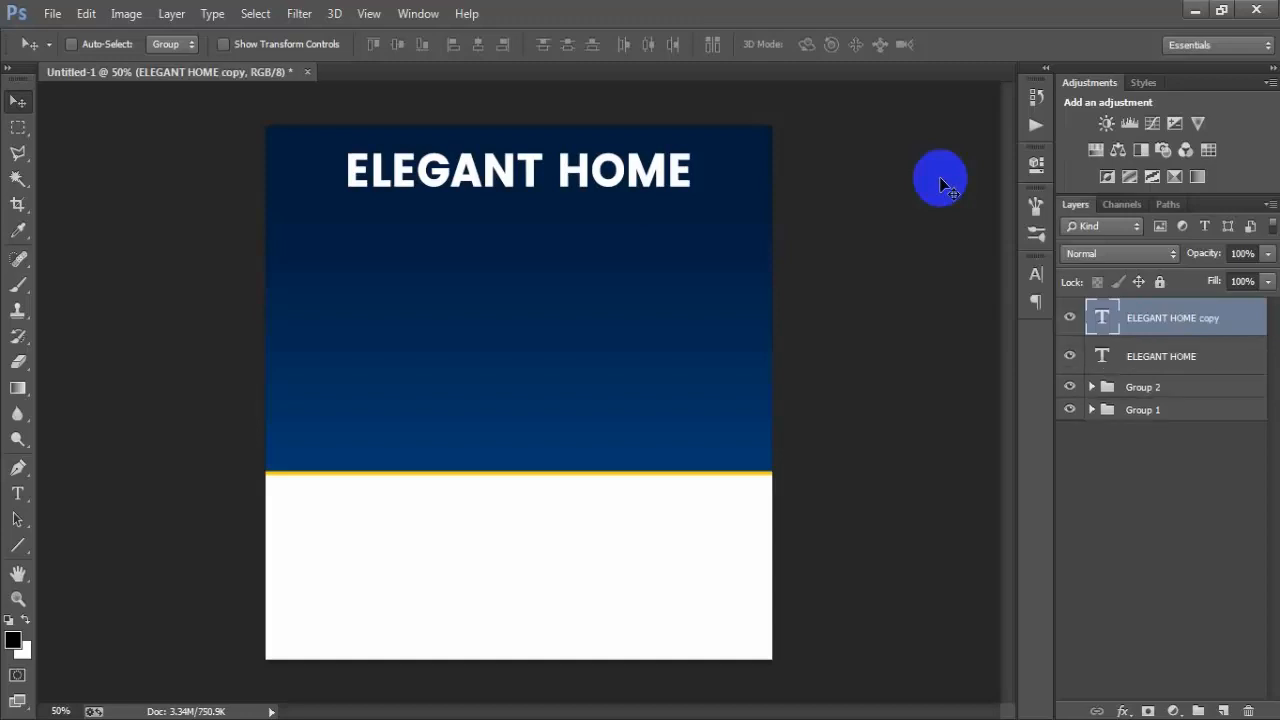
{"action": "left_click_drag", "start_coordinate": [531, 189], "coordinate": [537, 237]}
{"action": "left_click", "coordinate": [1110, 328]}
{"action": "double_click", "coordinate": [1104, 320]}
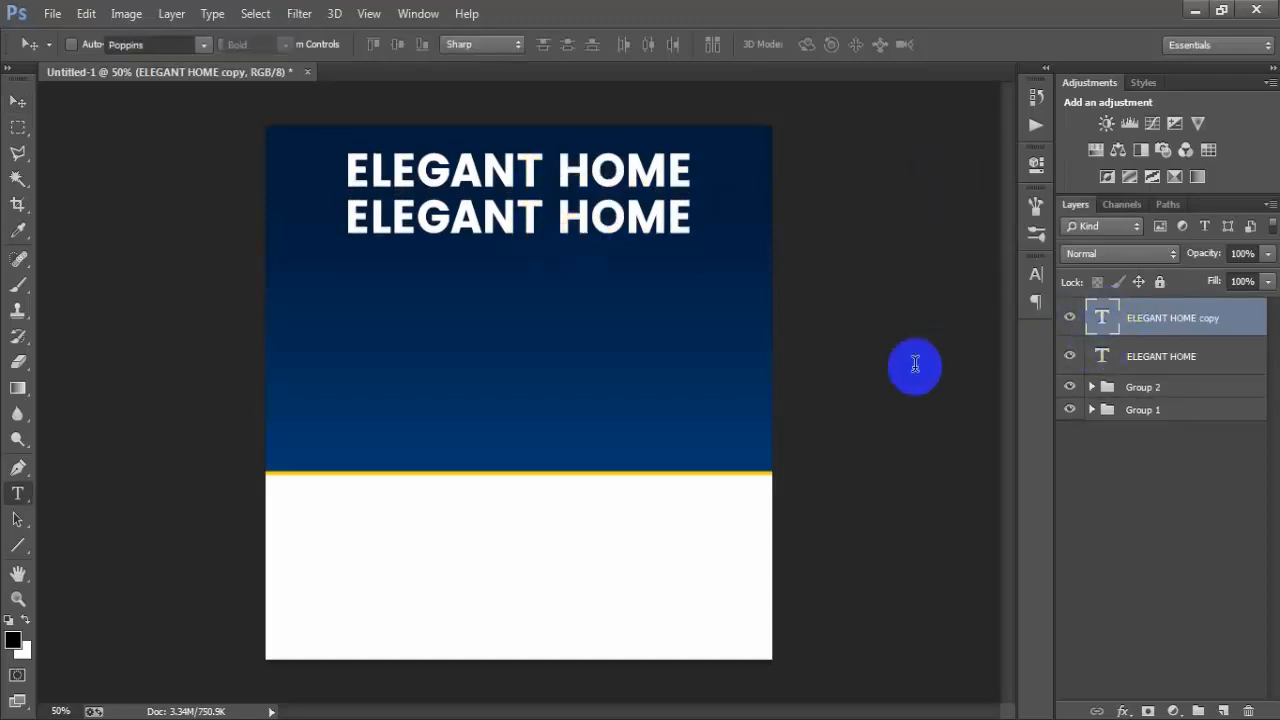
{"action": "type", "text": "FOR SALE"}
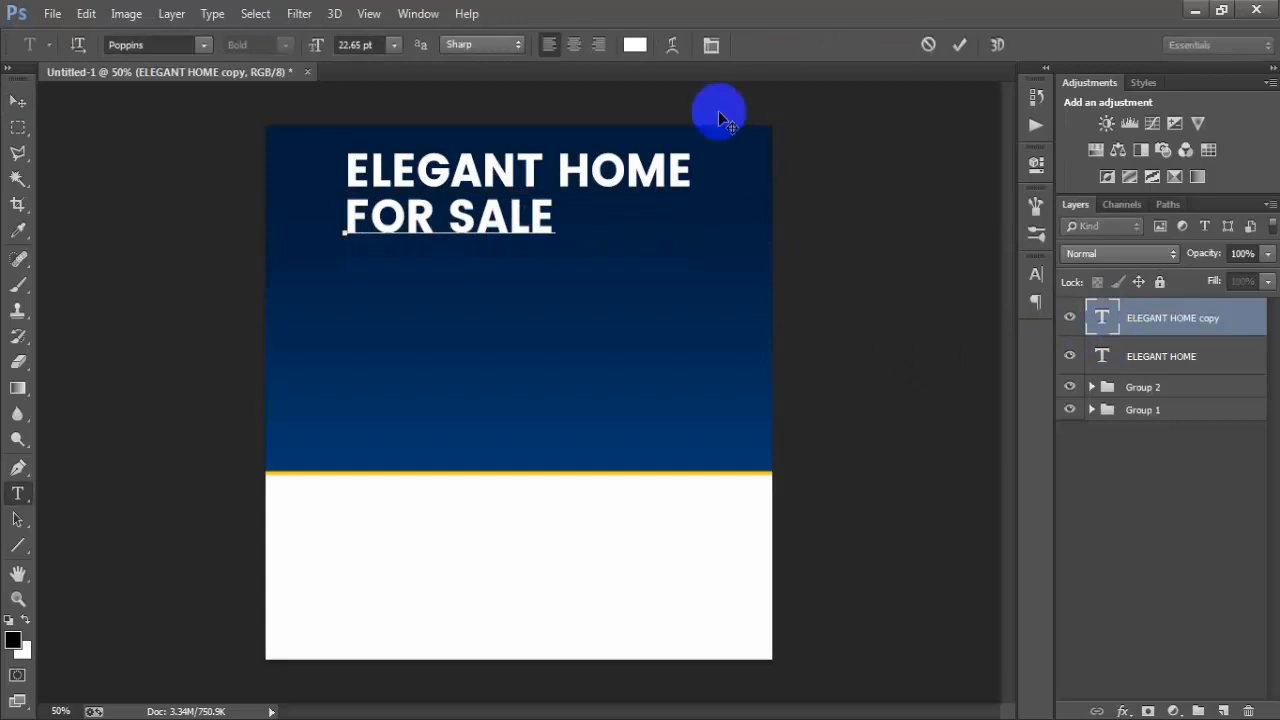
{"action": "left_click", "coordinate": [946, 47]}
{"action": "left_click", "coordinate": [16, 103]}
Set the FOR SALE text's font to Arial Bold
{"action": "left_click", "coordinate": [1032, 284]}
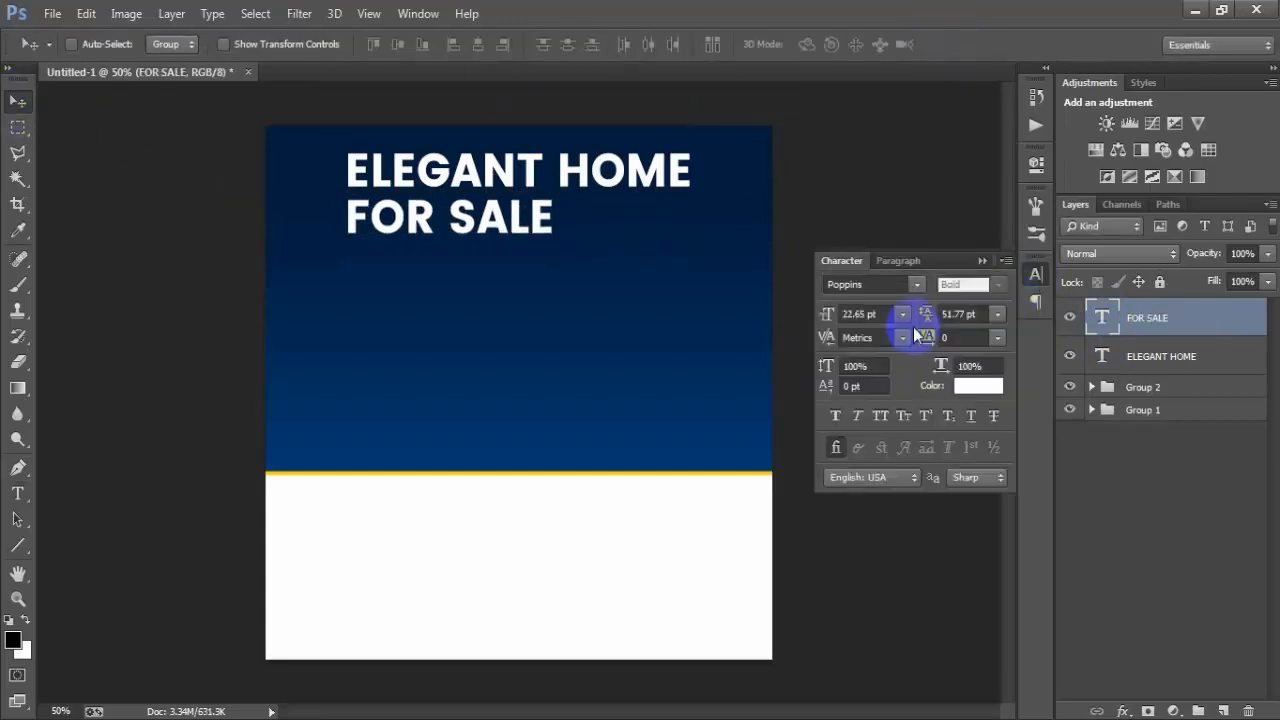
{"action": "left_click", "coordinate": [869, 285]}
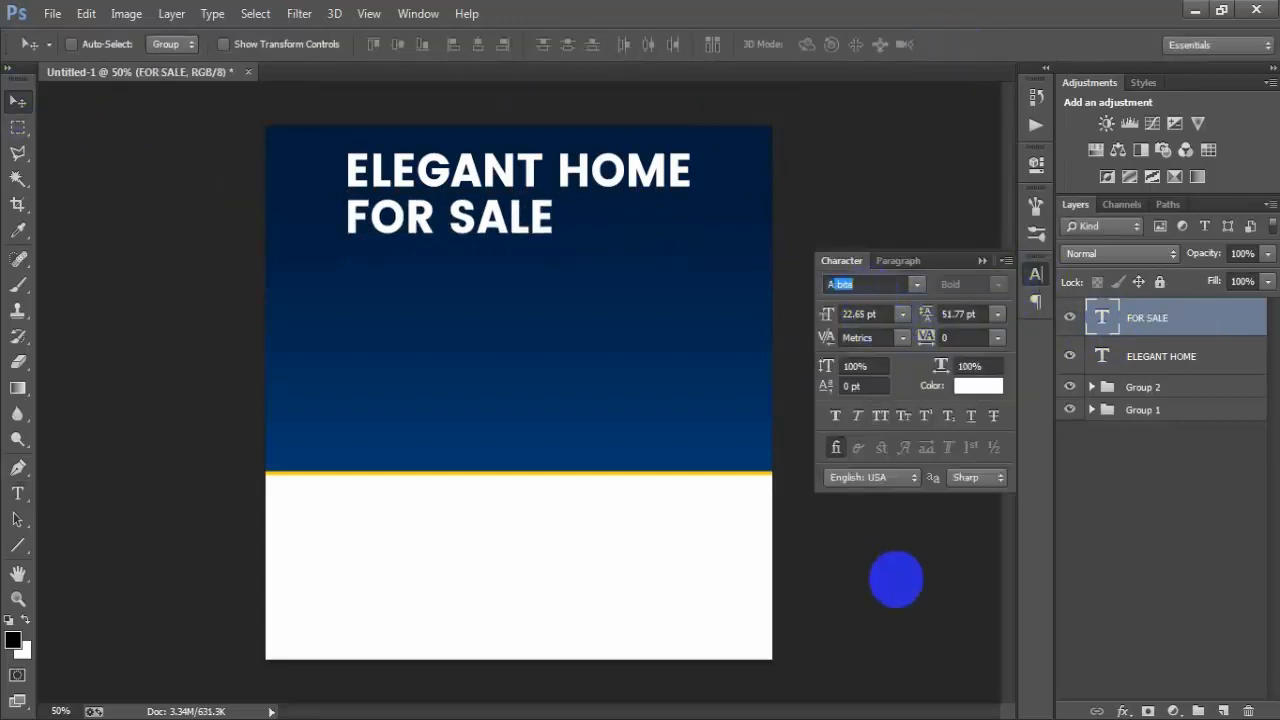
{"action": "key", "text": "Return"}
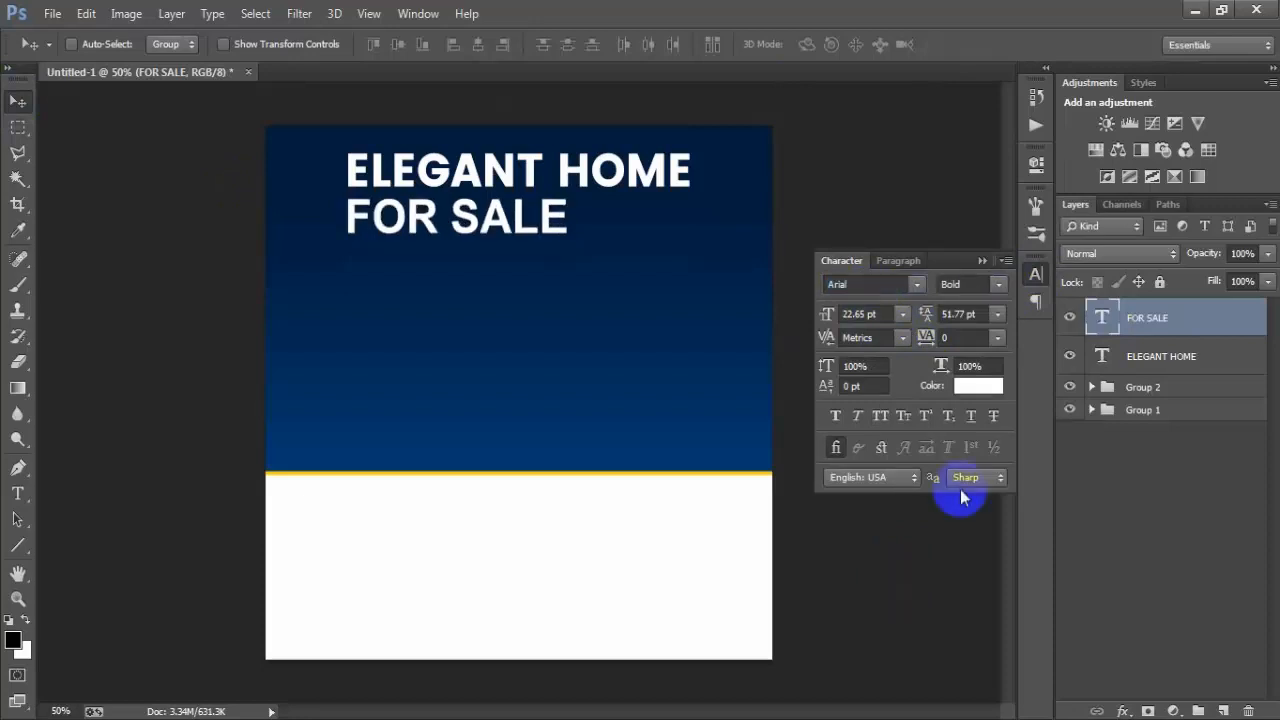
Centre the FOR SALE text horizontally on the canvas by aligning it with Layer 0
{"action": "left_click", "coordinate": [1092, 410]}
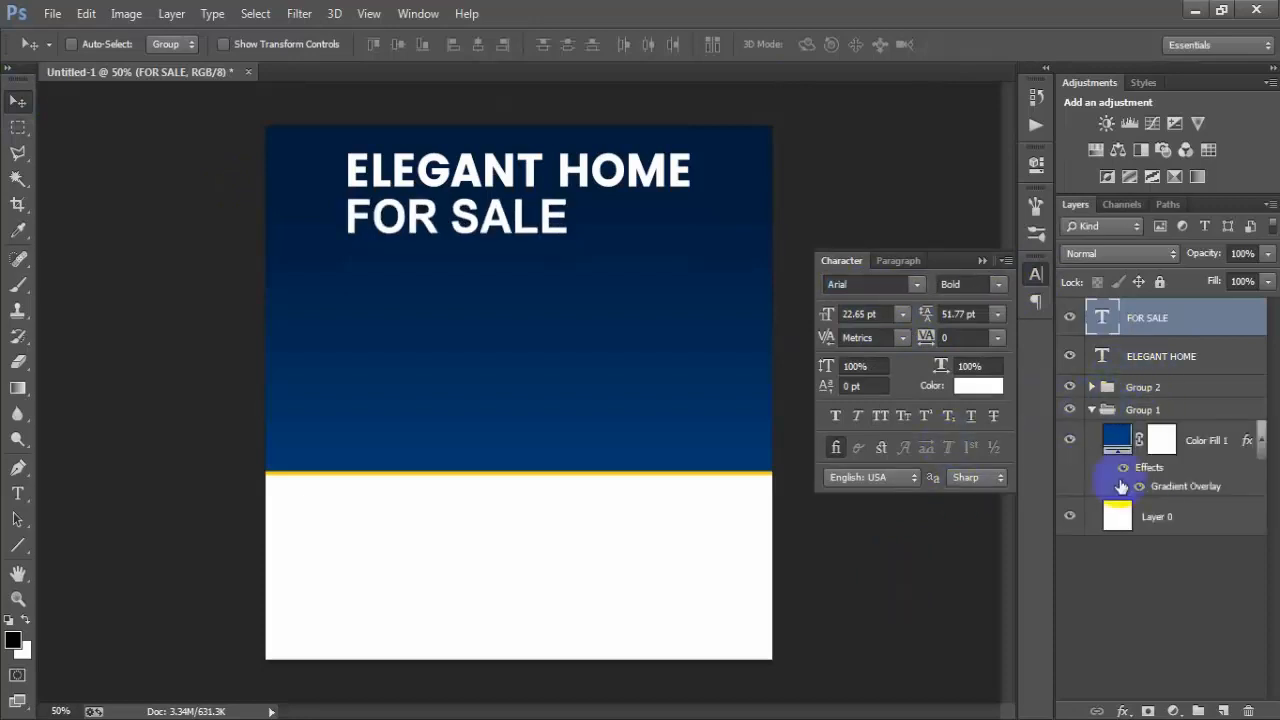
{"action": "left_click", "coordinate": [1158, 522], "text": "ctrl"}
{"action": "left_click", "coordinate": [478, 45]}
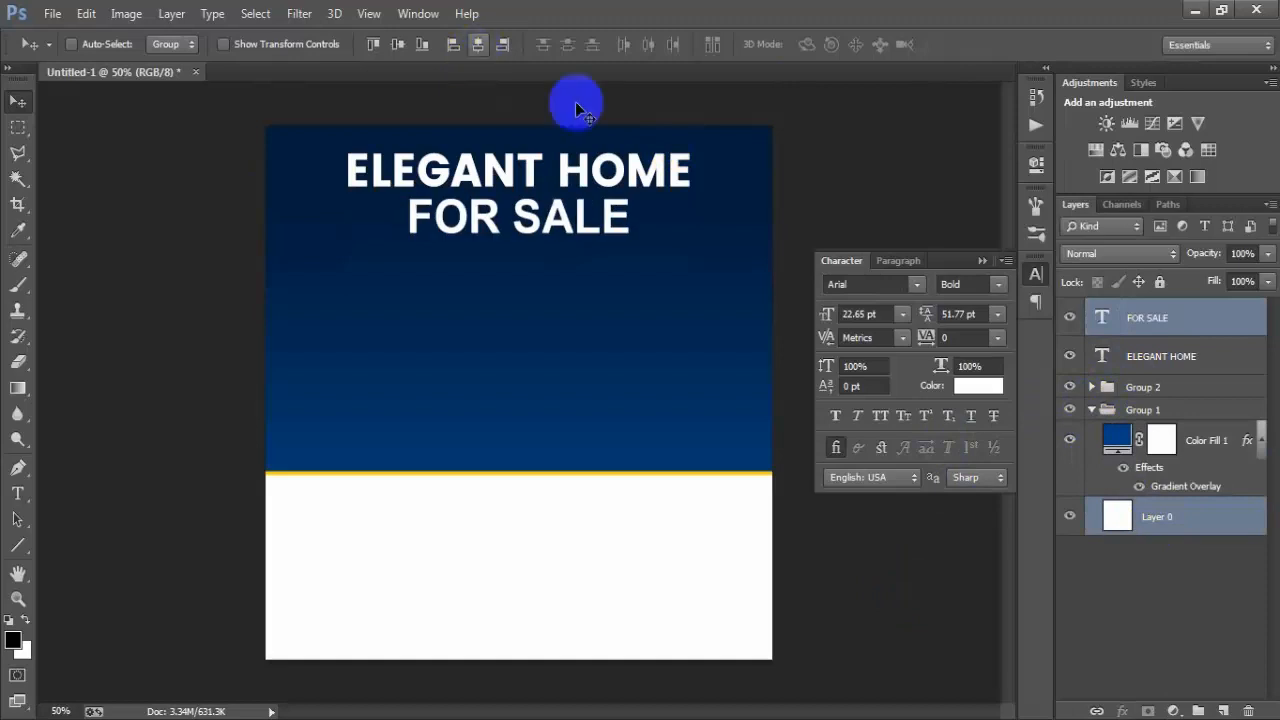
{"action": "left_click", "coordinate": [1092, 410]}
Scale the FOR SALE text down to about 58% about its centre and apply the transform
{"action": "left_click", "coordinate": [1100, 325]}
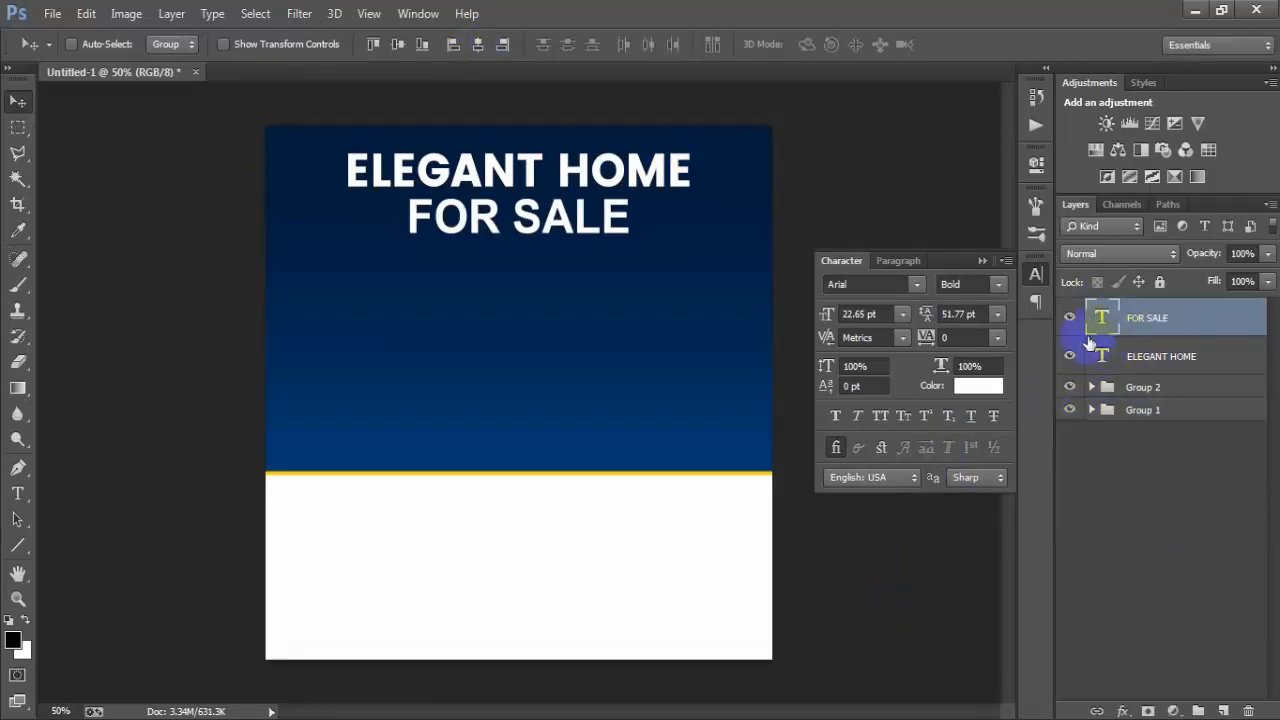
{"action": "key", "text": "ctrl+t"}
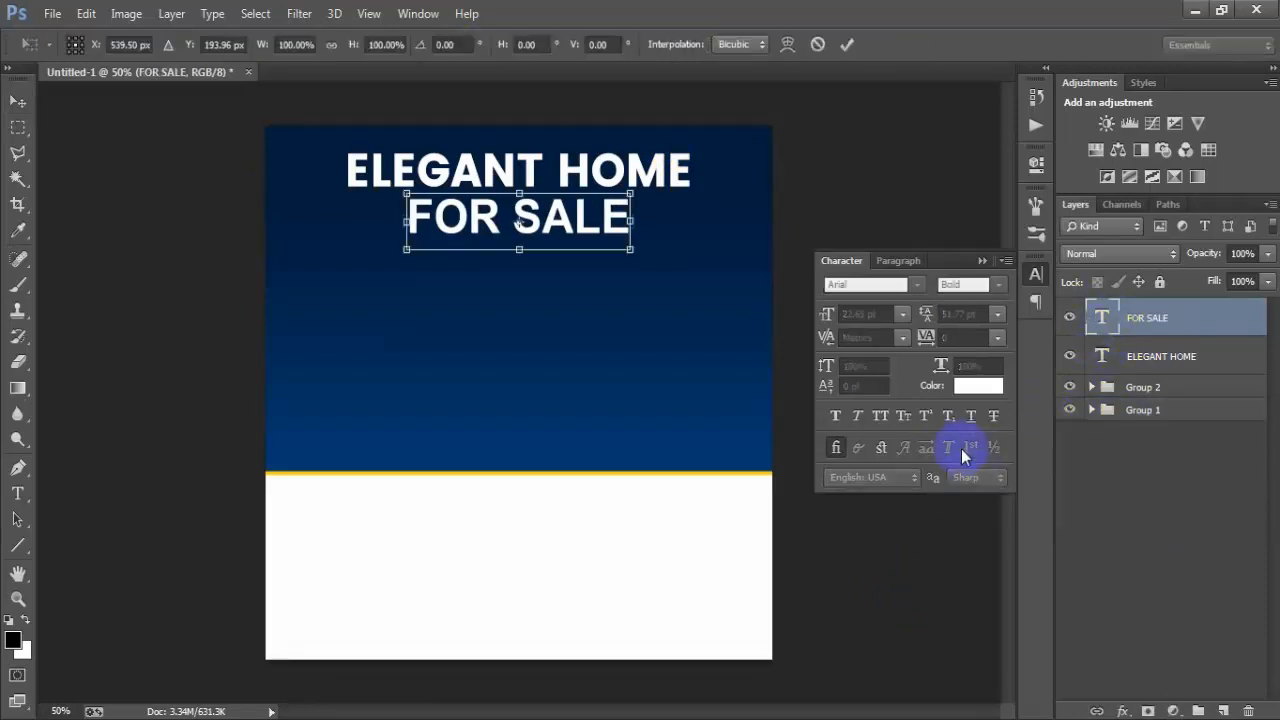
{"action": "left_click_drag", "start_coordinate": [630, 250], "coordinate": [585, 237]}
{"action": "left_click", "coordinate": [846, 44]}
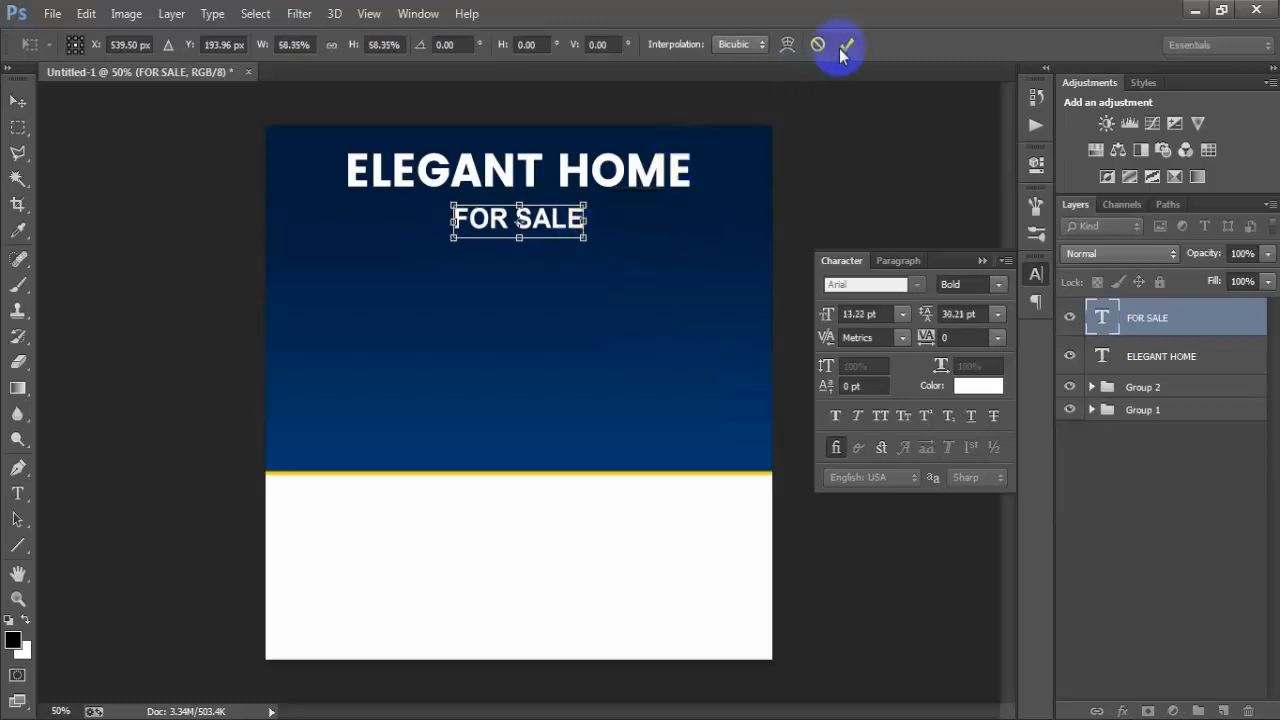
Nudge the FOR SALE text up until it sits closely beneath ELEGANT HOME with a small gap, and collapse the character settings
{"action": "key", "text": "Up"}
{"action": "key", "text": "Up"}
{"action": "key", "text": "Up"}
{"action": "key", "text": "Up"}
{"action": "key", "text": "Up"}
{"action": "key", "text": "Up"}
{"action": "key", "text": "Up"}
{"action": "key", "text": "Up"}
{"action": "key", "text": "Up"}
{"action": "key", "text": "Up"}
{"action": "key", "text": "Up"}
{"action": "key", "text": "Up"}
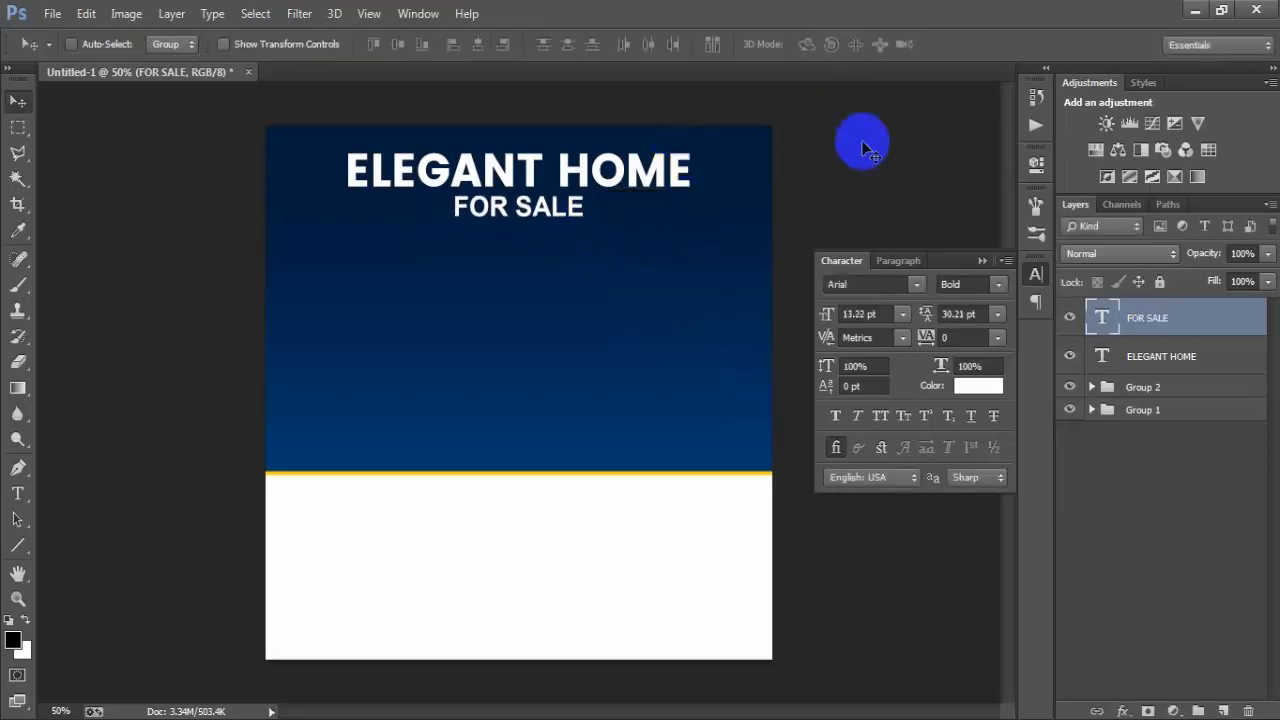
{"action": "key", "text": "Down"}
{"action": "key", "text": "Down"}
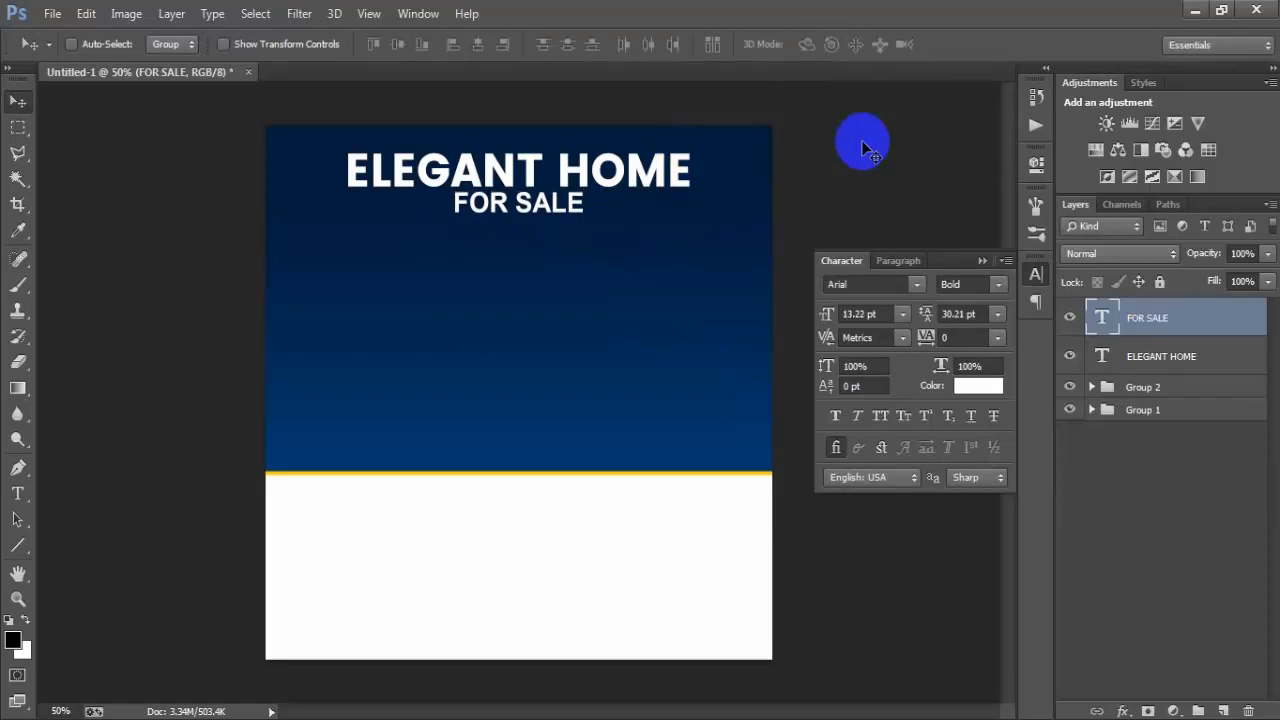
{"action": "key", "text": "Down"}
{"action": "key", "text": "Down"}
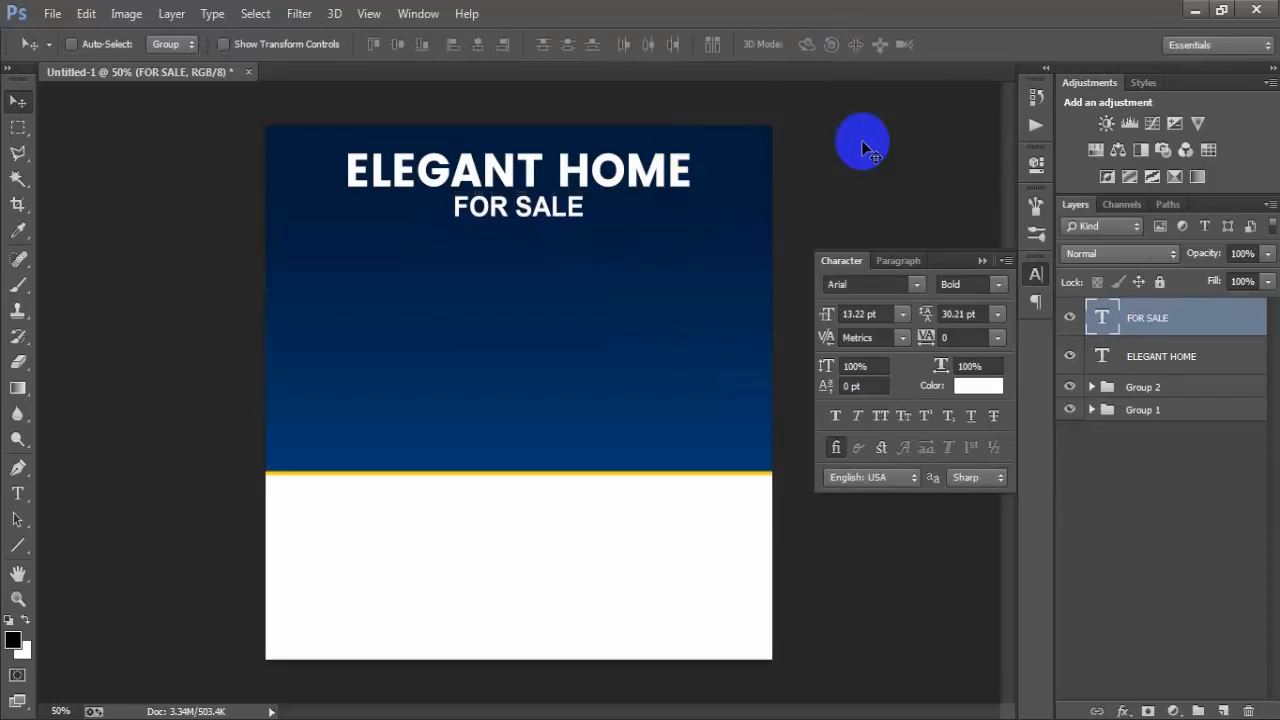
{"action": "left_click", "coordinate": [980, 260]}
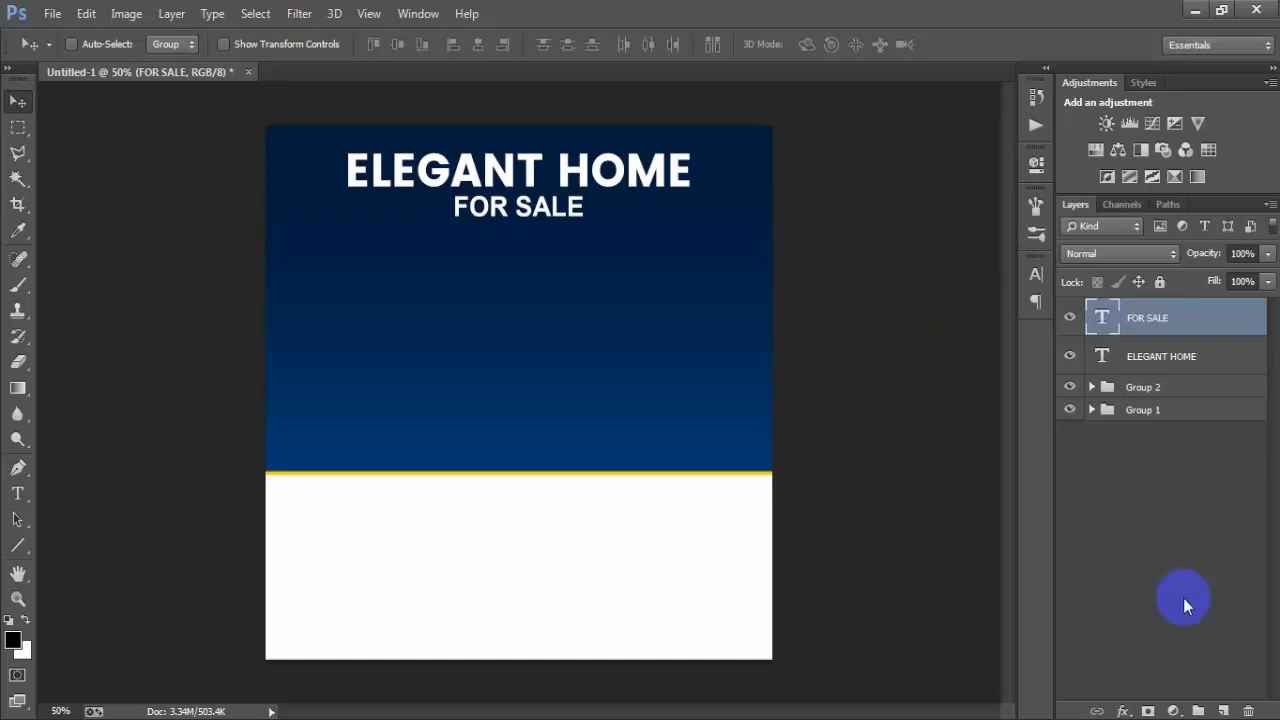
On a new layer, draw a rectangle shape about 850 by 728 px across the blue area and upper white area
{"action": "left_click", "coordinate": [1222, 711]}
{"action": "double_click", "coordinate": [1150, 319]}
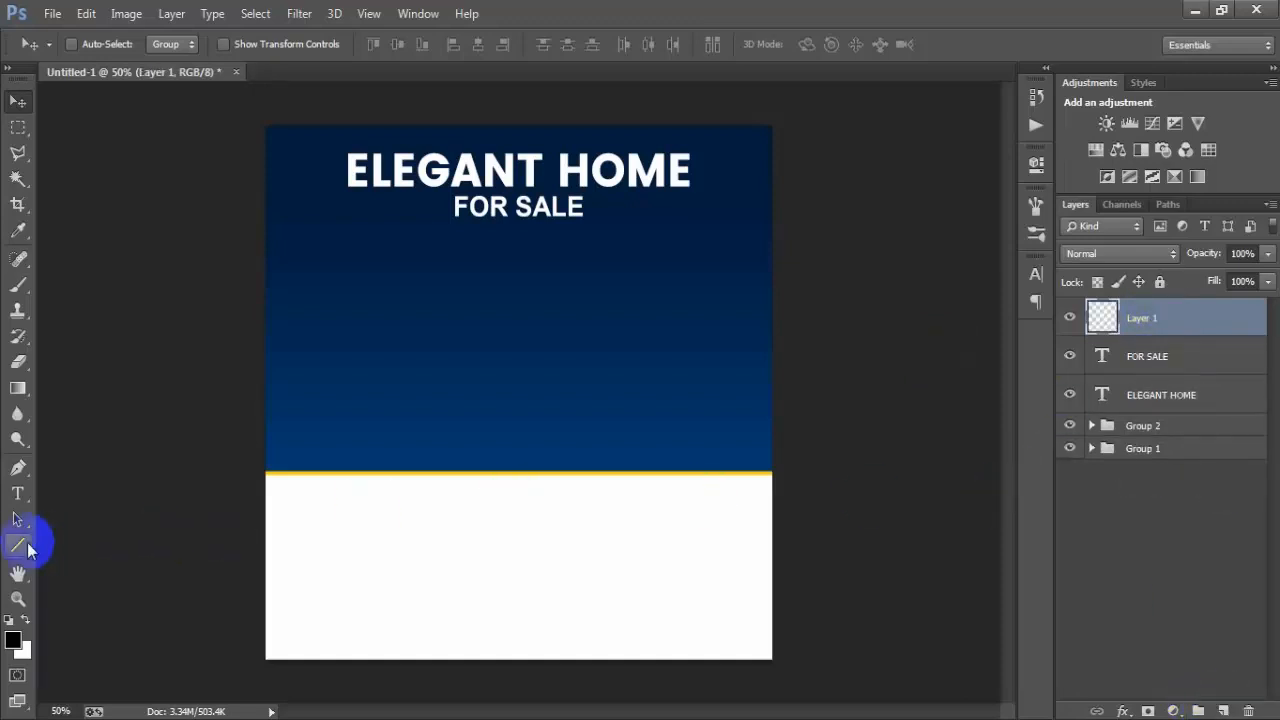
{"action": "left_click_drag", "start_coordinate": [16, 543], "coordinate": [86, 545]}
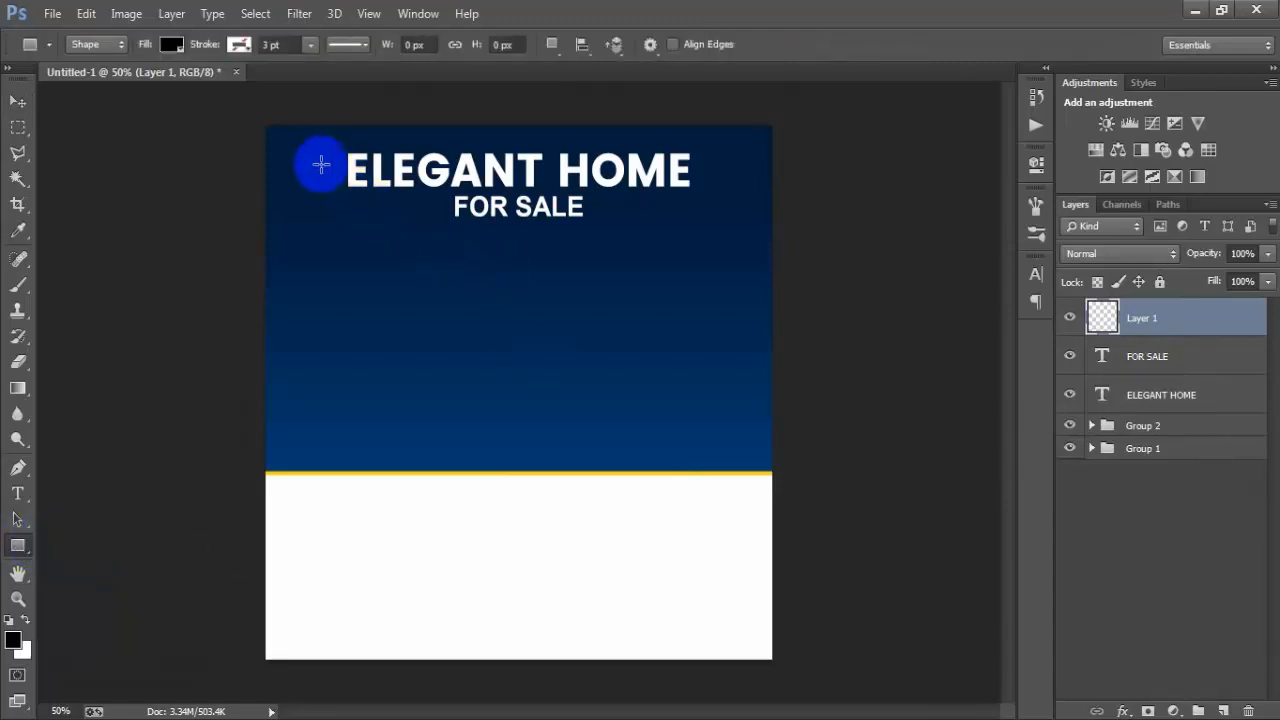
{"action": "left_click_drag", "start_coordinate": [318, 164], "coordinate": [715, 524]}
Remove the new rectangle's fill and give it a white 1.33 pt stroke
{"action": "left_click", "coordinate": [769, 272]}
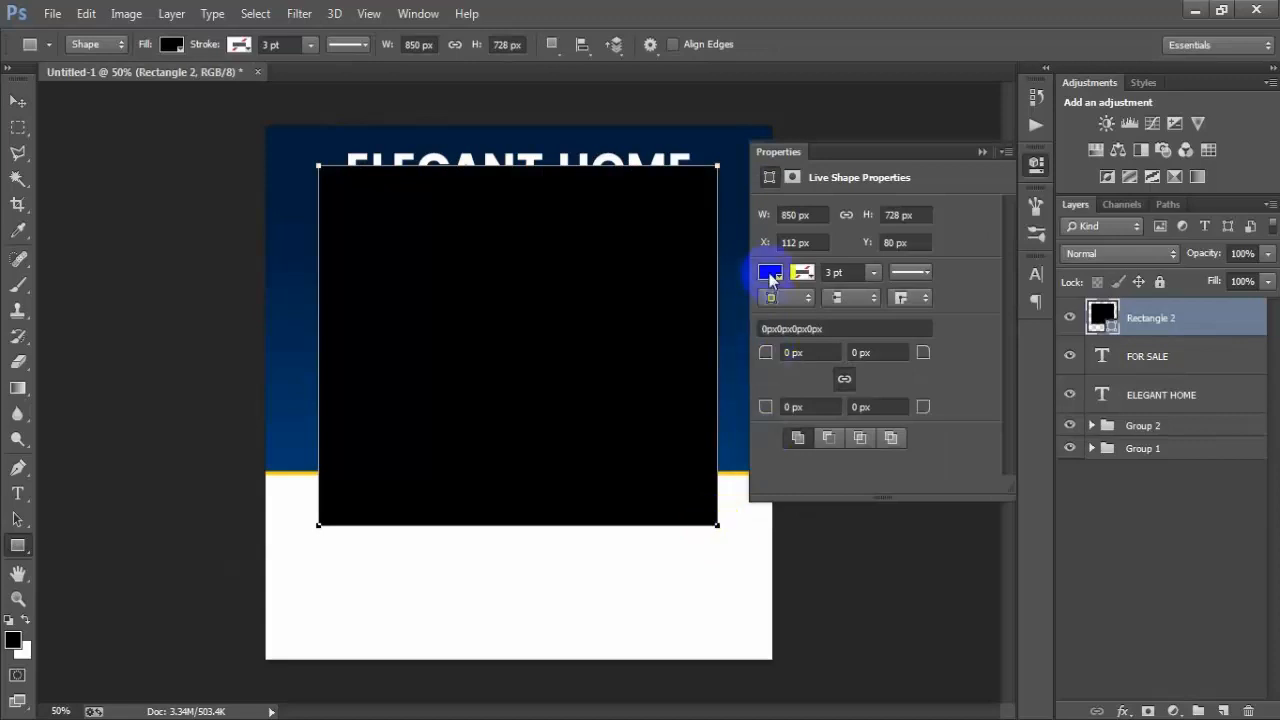
{"action": "left_click", "coordinate": [786, 314]}
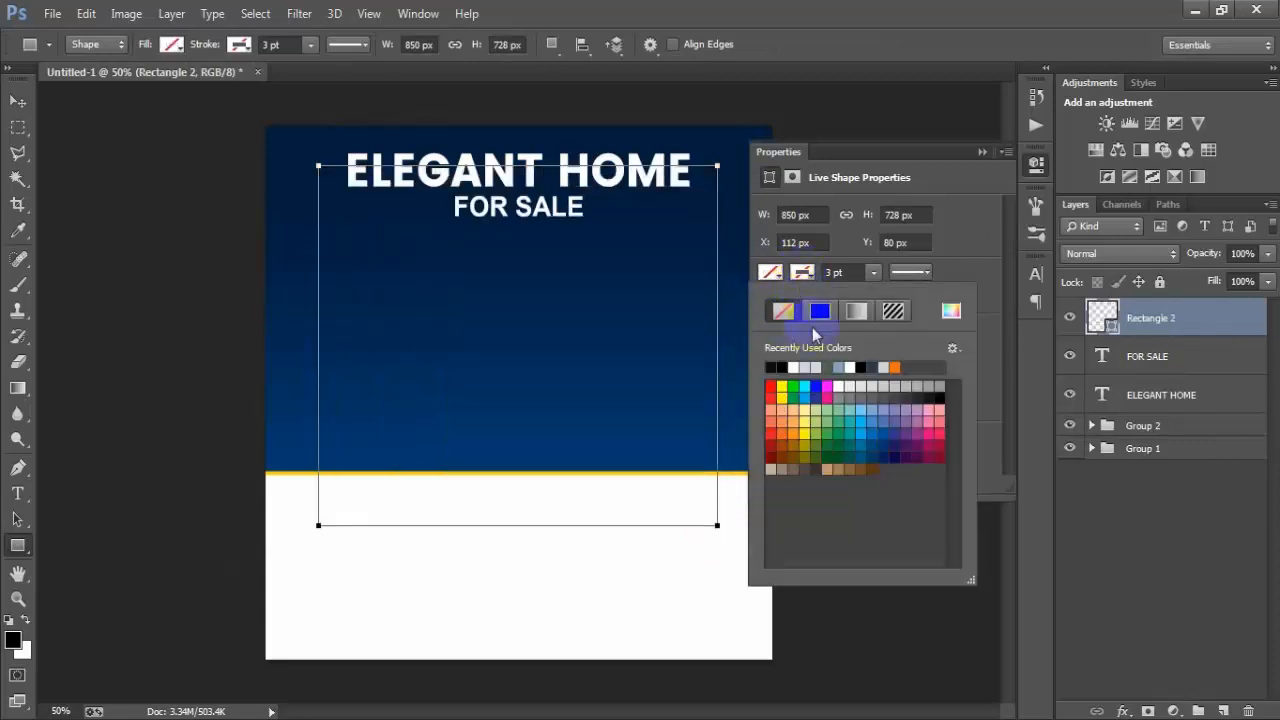
{"action": "left_click", "coordinate": [801, 366]}
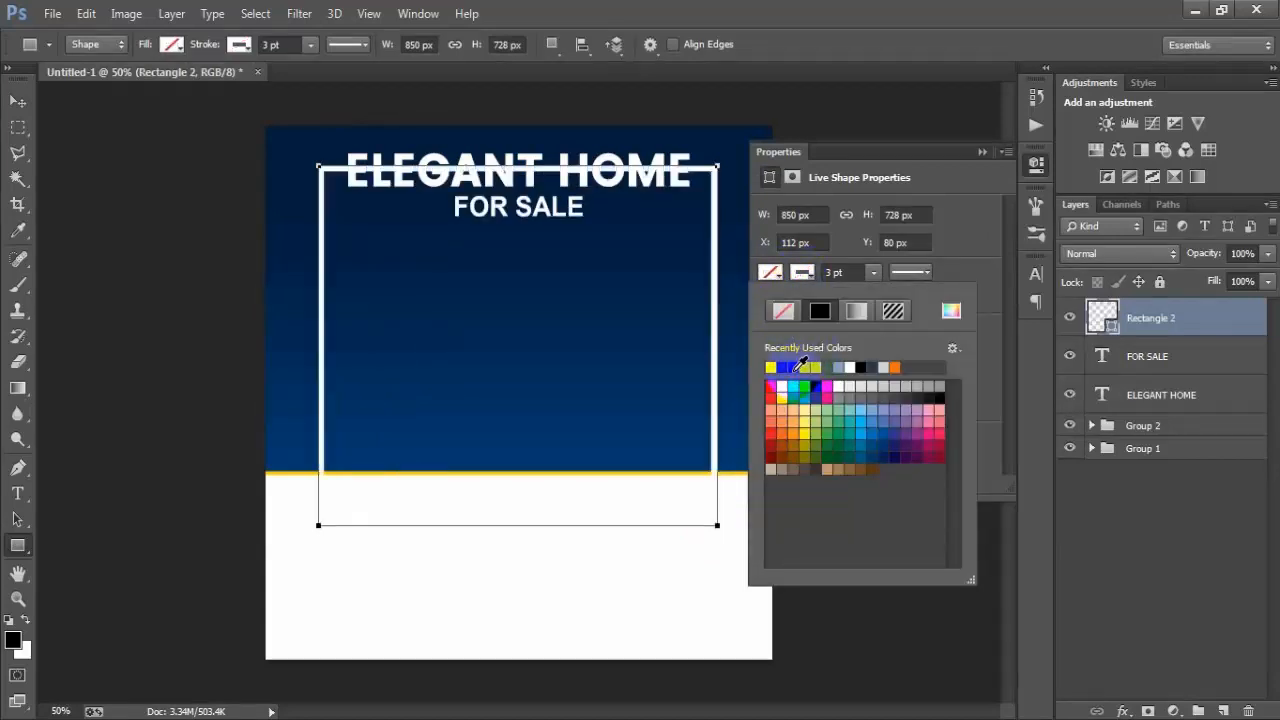
{"action": "left_click", "coordinate": [875, 275]}
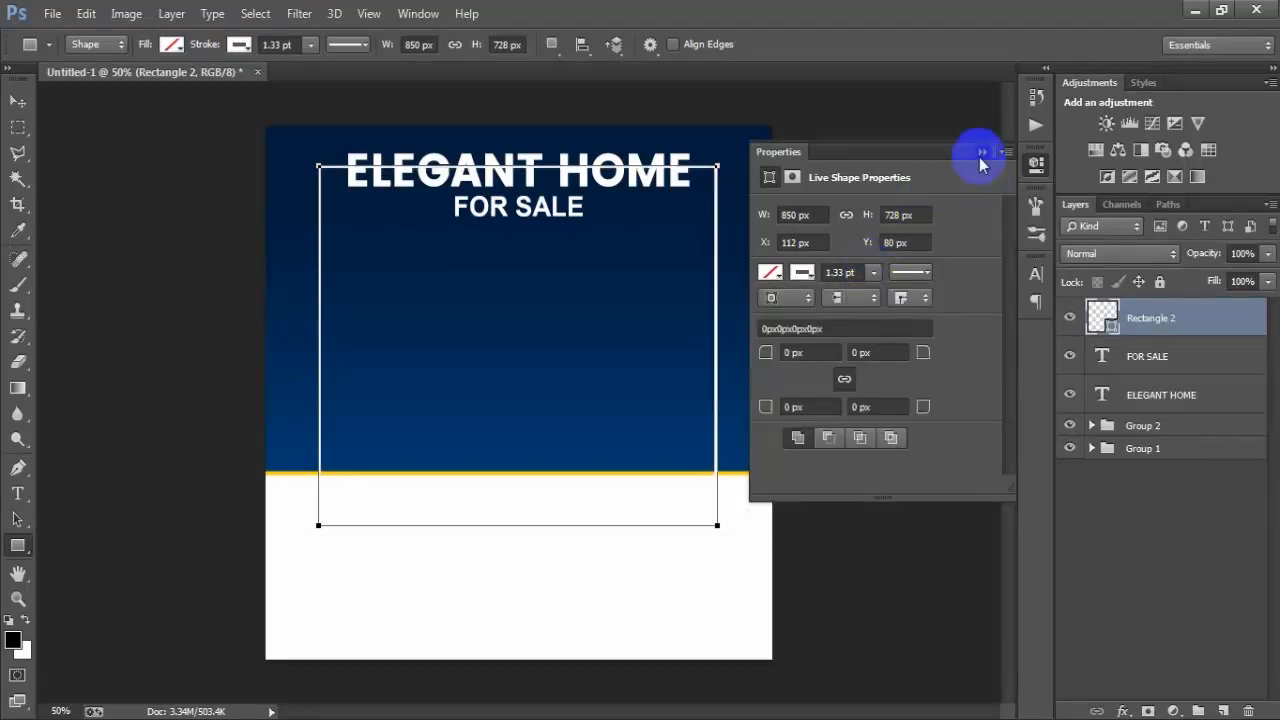
{"action": "left_click", "coordinate": [982, 152]}
Stretch the outlined rectangle to about 106% width and 114% height, extending its lower edge further down, and apply the transform
{"action": "left_click", "coordinate": [17, 102]}
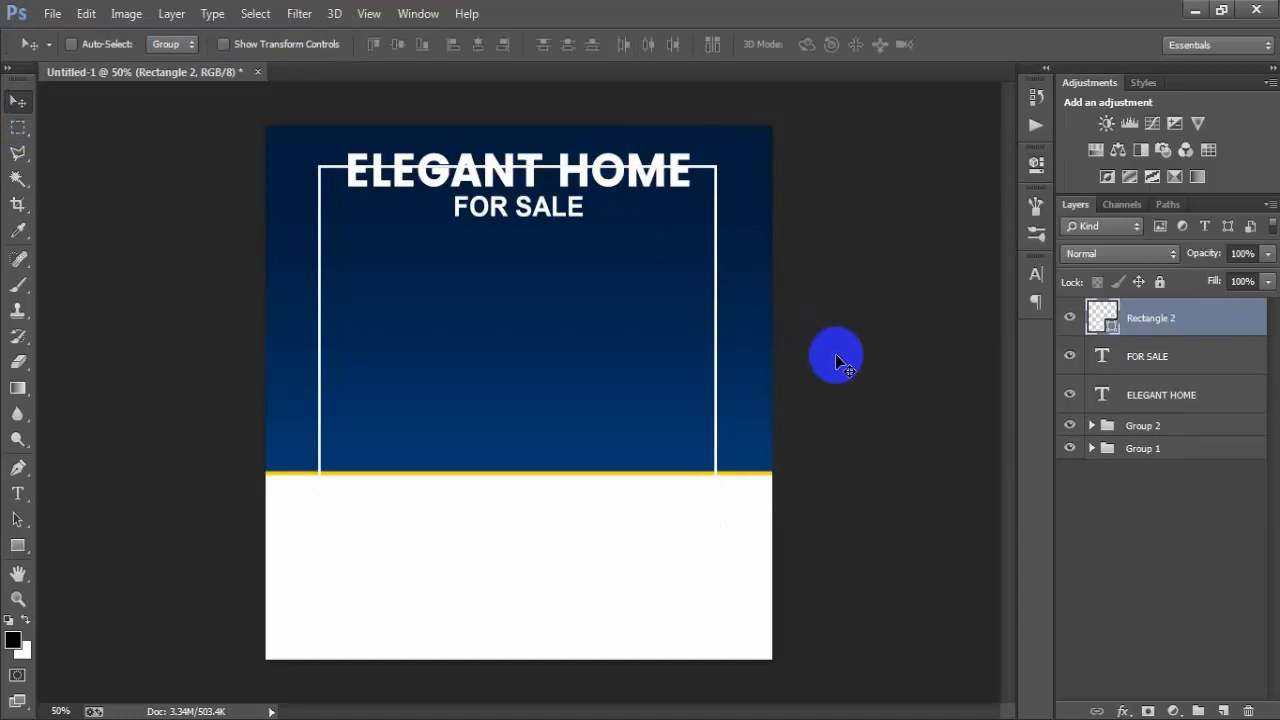
{"action": "key", "text": "ctrl+t"}
{"action": "left_click_drag", "start_coordinate": [716, 345], "coordinate": [724, 344]}
{"action": "left_click_drag", "start_coordinate": [506, 549], "coordinate": [517, 583]}
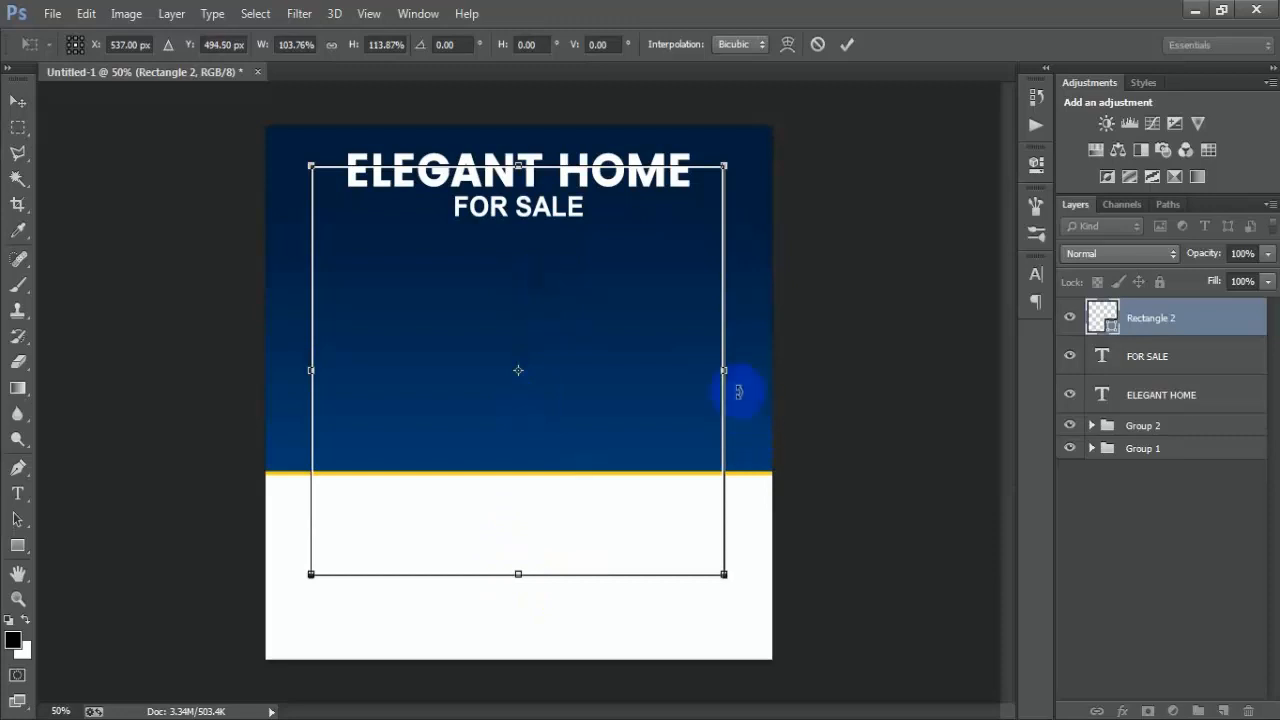
{"action": "left_click_drag", "start_coordinate": [727, 372], "coordinate": [731, 367]}
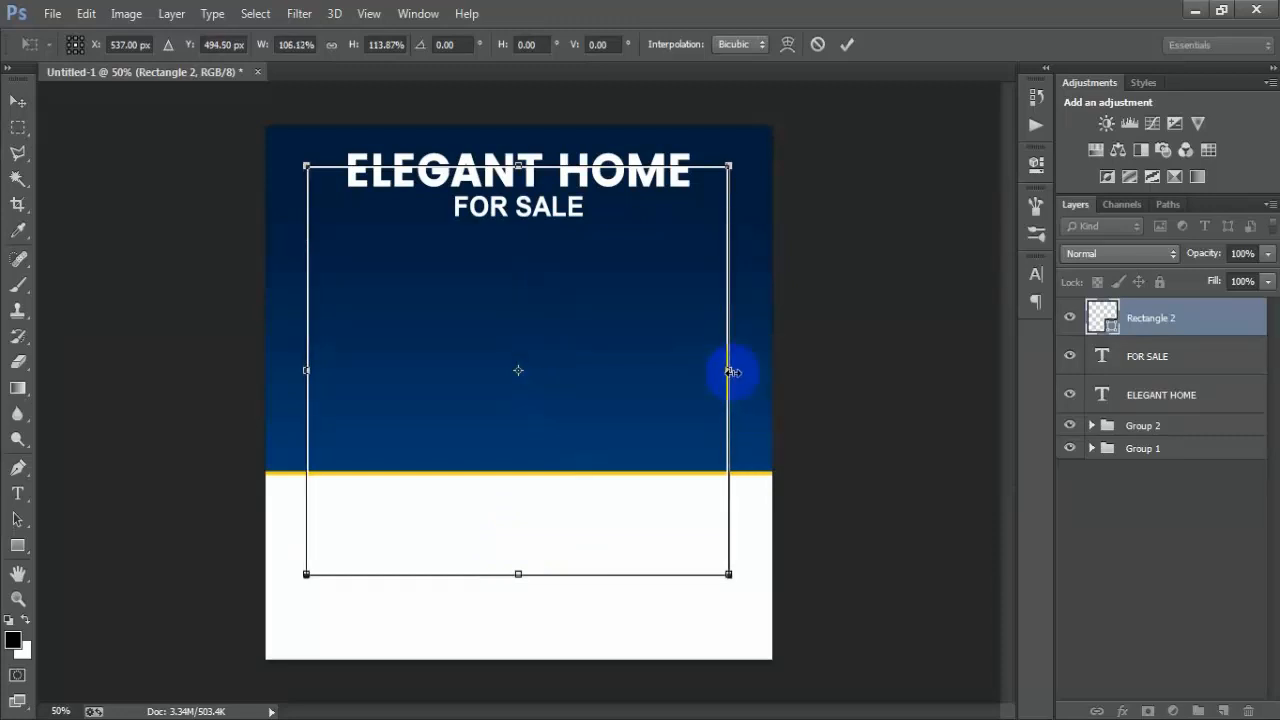
{"action": "left_click", "coordinate": [846, 44]}
Nudge the outlined rectangle and the FOR SALE and ELEGANT HOME texts up together by a small amount
{"action": "left_click", "coordinate": [1168, 396], "text": "shift"}
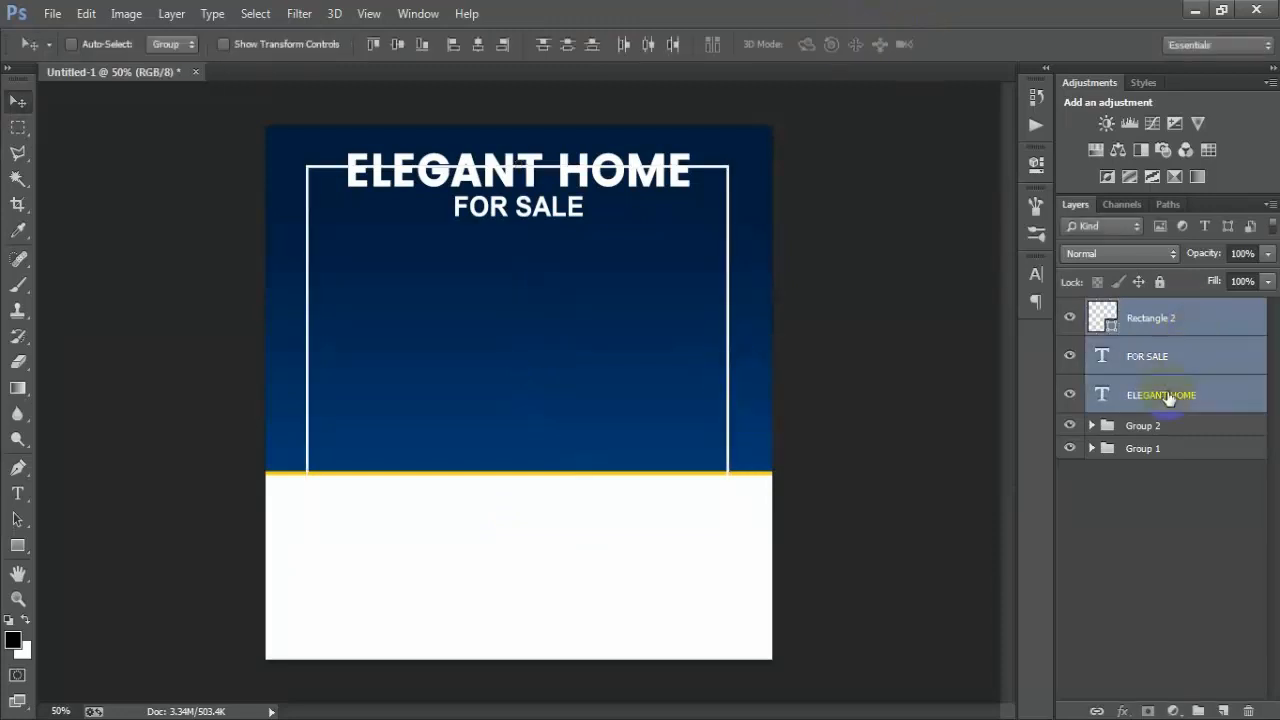
{"action": "key", "text": "Up"}
{"action": "key", "text": "Up"}
{"action": "key", "text": "Up"}
{"action": "key", "text": "Up"}
{"action": "key", "text": "Up"}
{"action": "key", "text": "Up"}
{"action": "key", "text": "Up"}
{"action": "key", "text": "Up"}
{"action": "key", "text": "Up"}
{"action": "key", "text": "Up"}
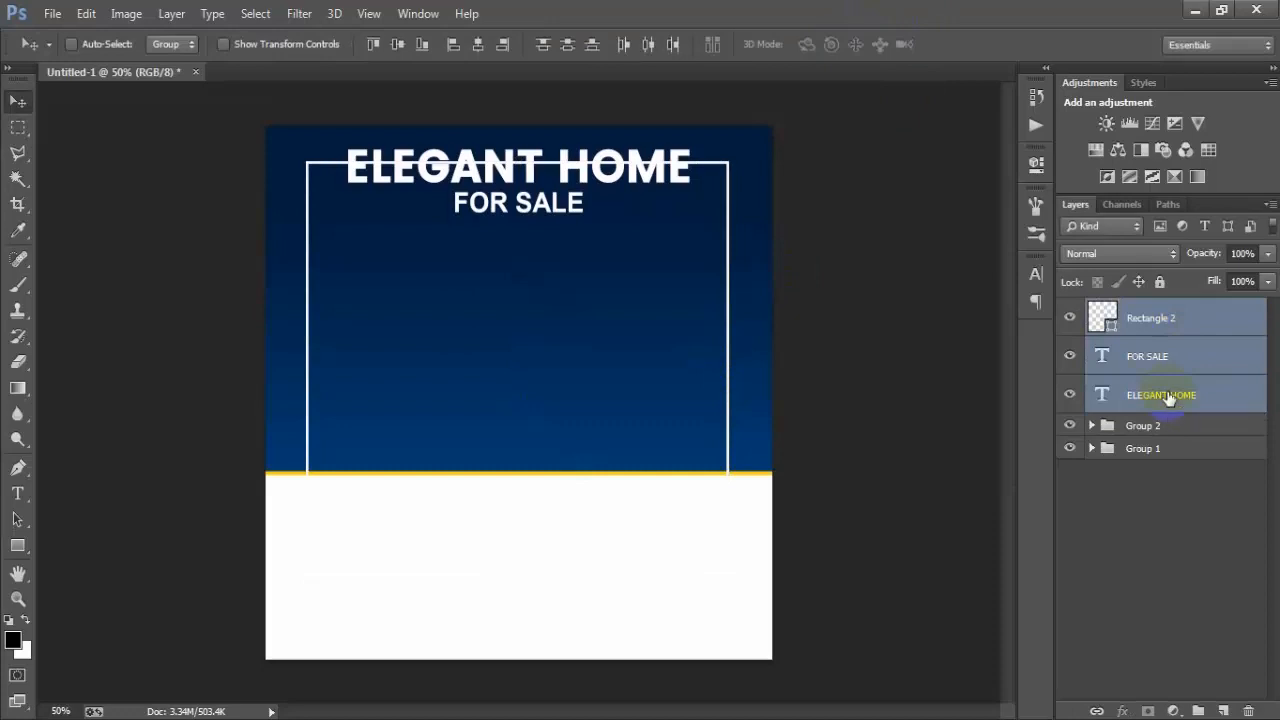
Centre the outlined rectangle horizontally on the canvas by aligning it with Layer 0
{"action": "left_click", "coordinate": [1149, 318]}
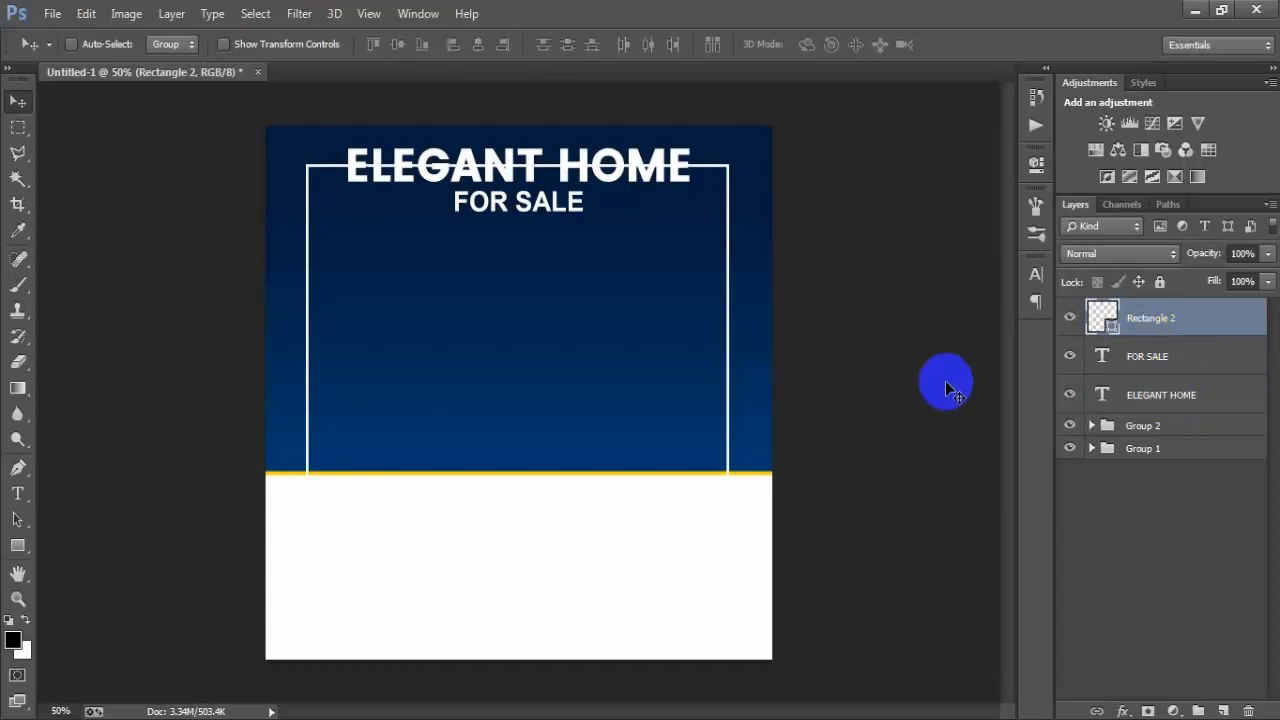
{"action": "left_click", "coordinate": [1092, 449]}
{"action": "left_click", "coordinate": [1155, 557], "text": "ctrl"}
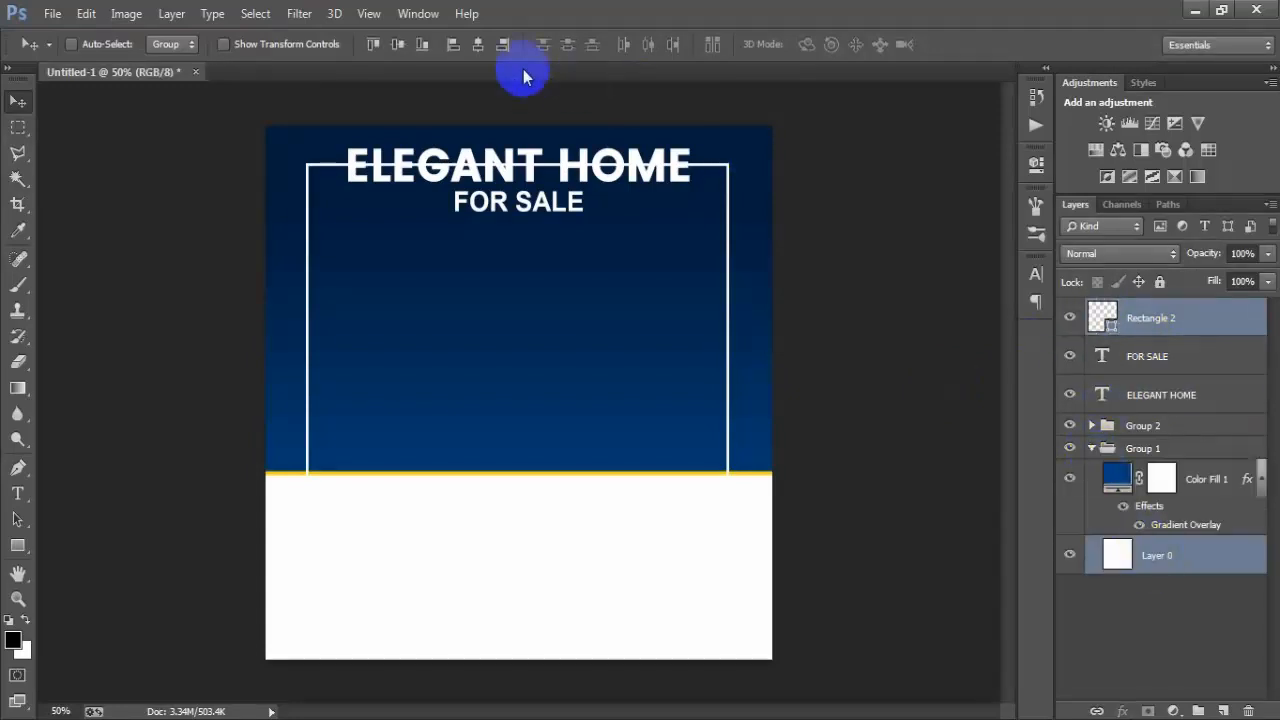
{"action": "left_click", "coordinate": [479, 47]}
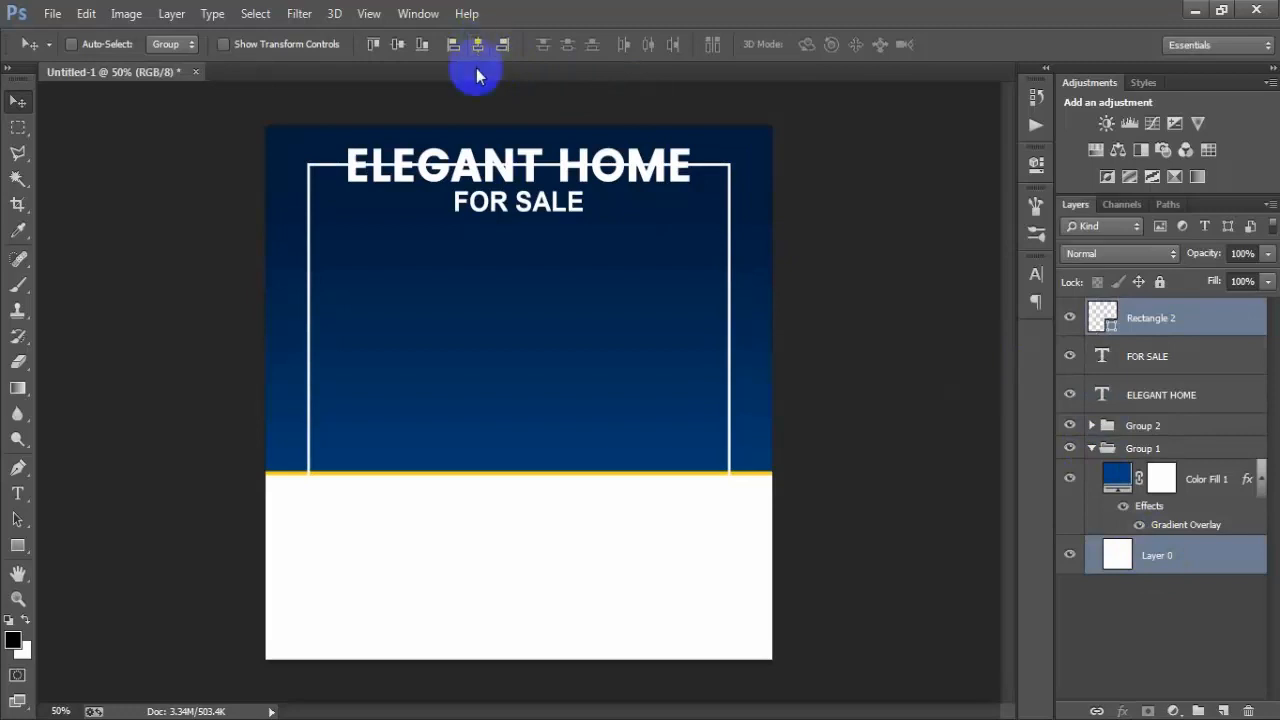
Collapse Group 1 and rasterize the outlined frame layer Rectangle 2
{"action": "left_click", "coordinate": [1092, 449]}
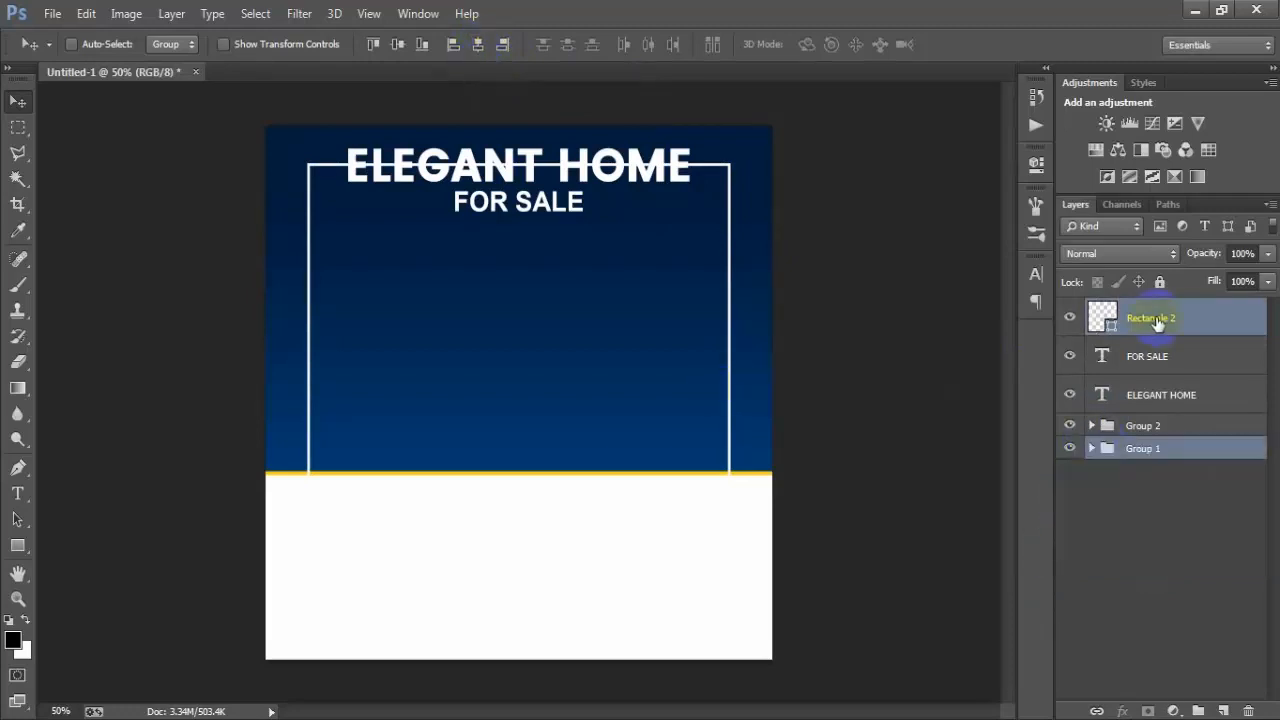
{"action": "left_click", "coordinate": [1166, 320]}
{"action": "right_click", "coordinate": [1166, 320]}
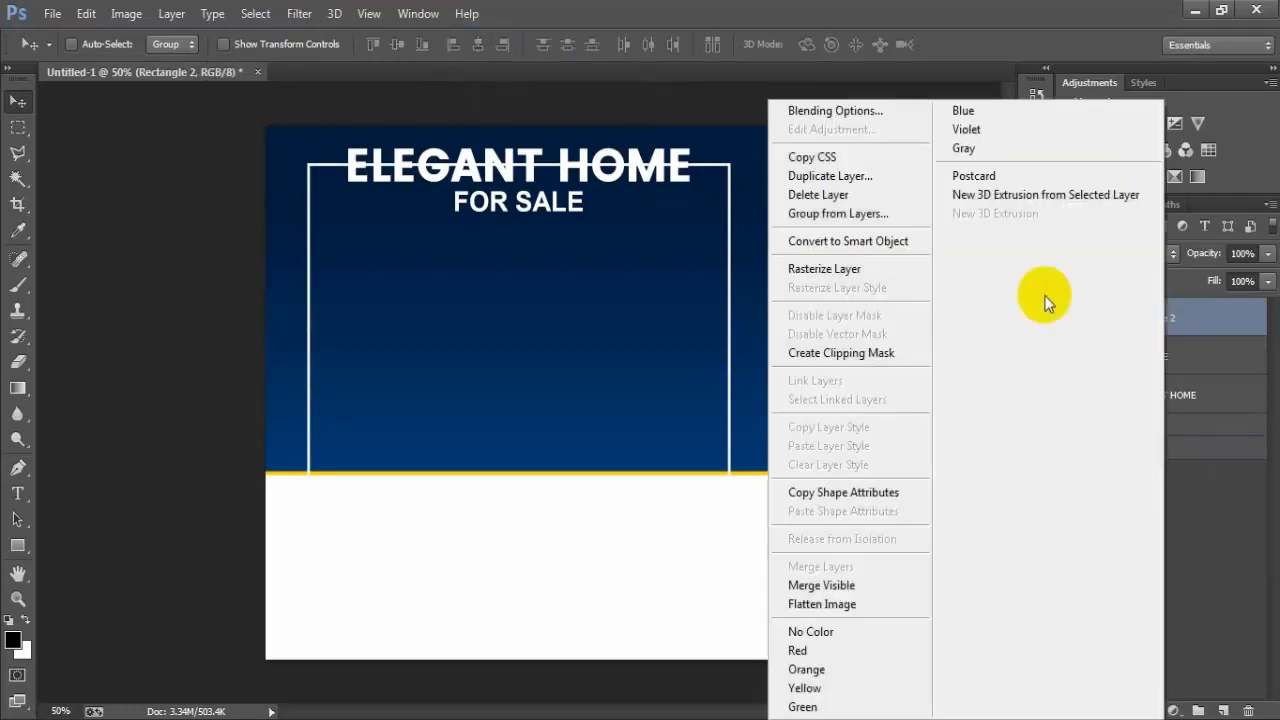
{"action": "left_click", "coordinate": [848, 274]}
{"action": "left_click", "coordinate": [1103, 318]}
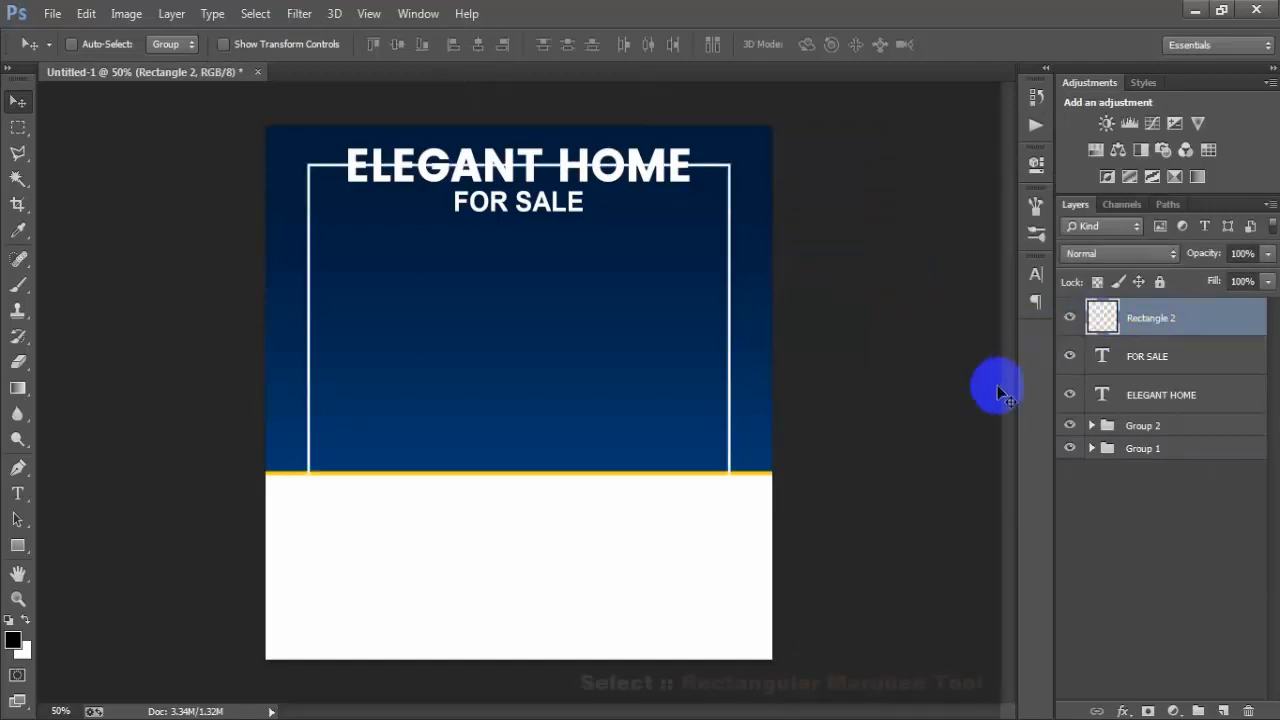
Erase the part of the frame's upper line behind ELEGANT HOME using a rectangular marquee selection, and deselect
{"action": "right_click", "coordinate": [12, 130]}
{"action": "left_click", "coordinate": [89, 128]}
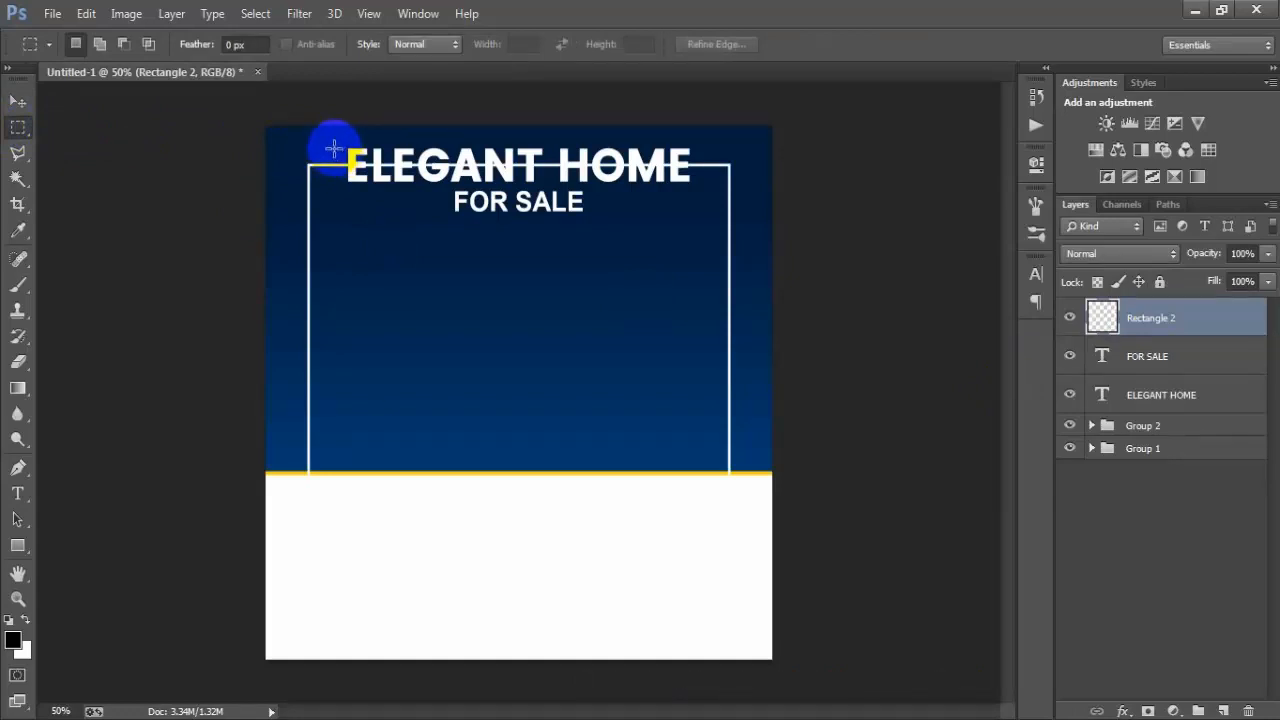
{"action": "left_click_drag", "start_coordinate": [333, 148], "coordinate": [700, 192]}
{"action": "key", "text": "Delete"}
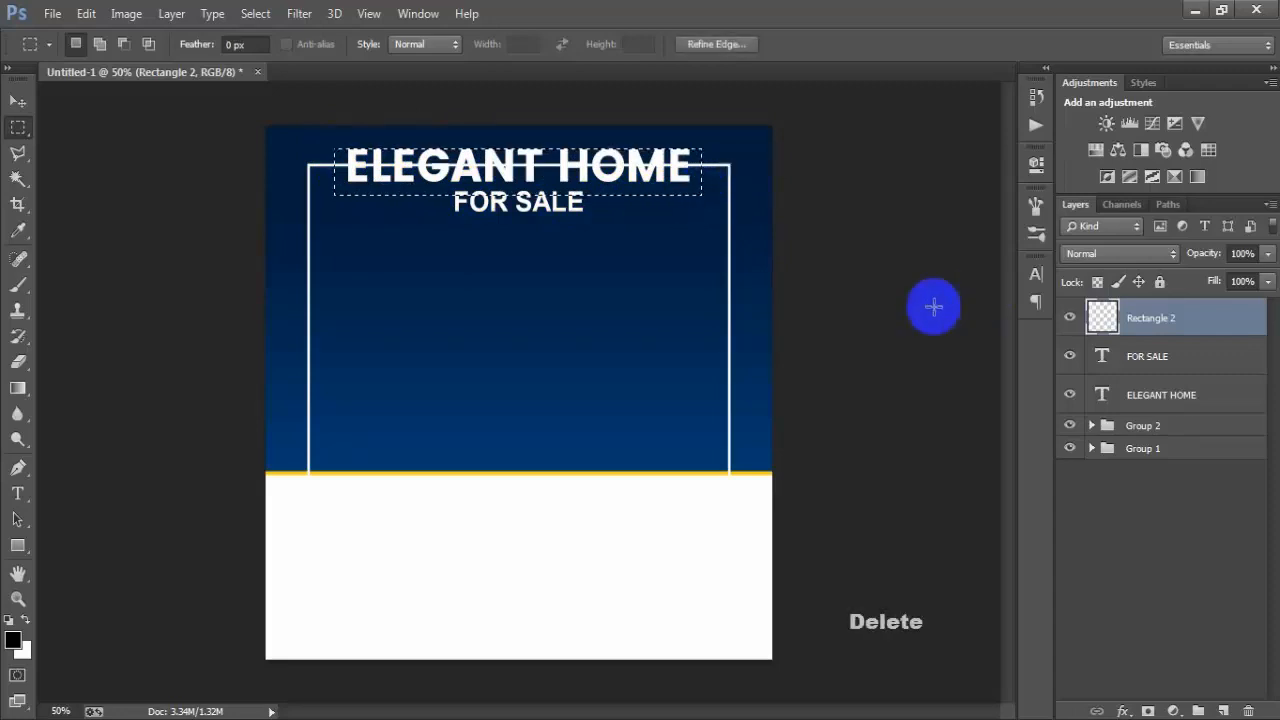
{"action": "key", "text": "ctrl+d"}
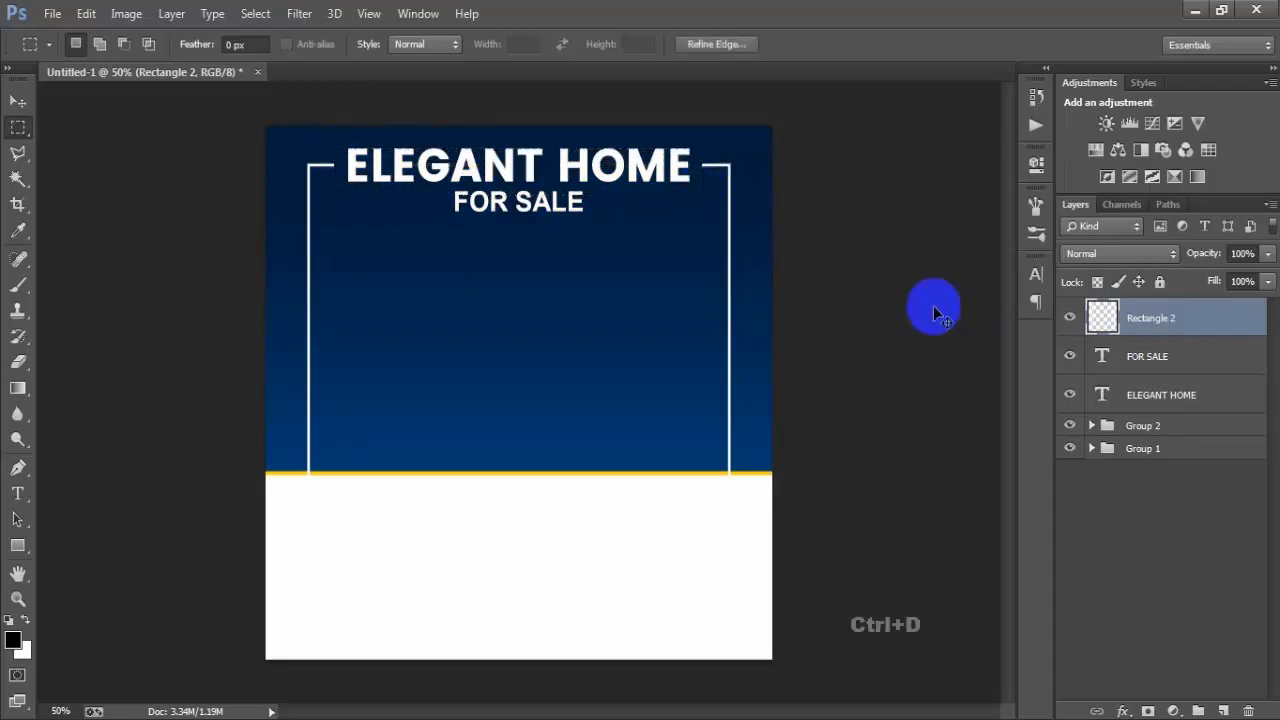
{"action": "left_click", "coordinate": [18, 101]}
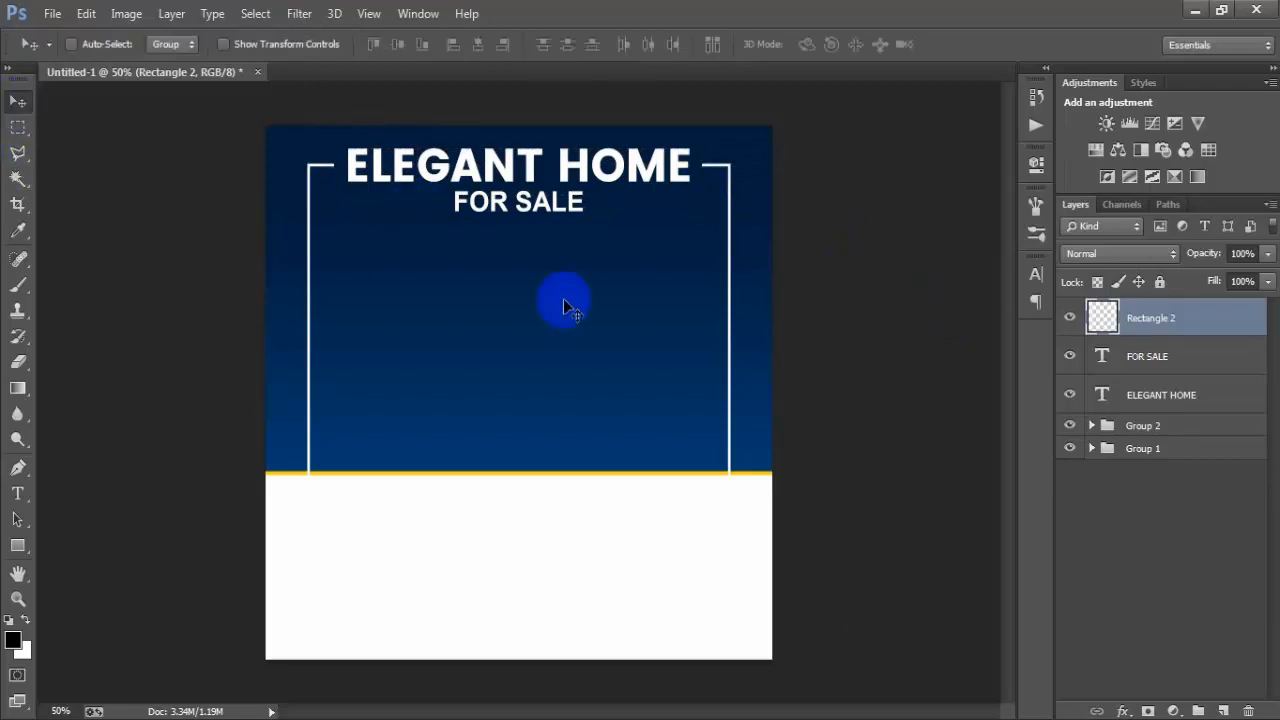
Draw a horizontal line about 718 px wide across the FOR SALE text with the Line tool and set its height to 9 px
{"action": "left_click", "coordinate": [1222, 711]}
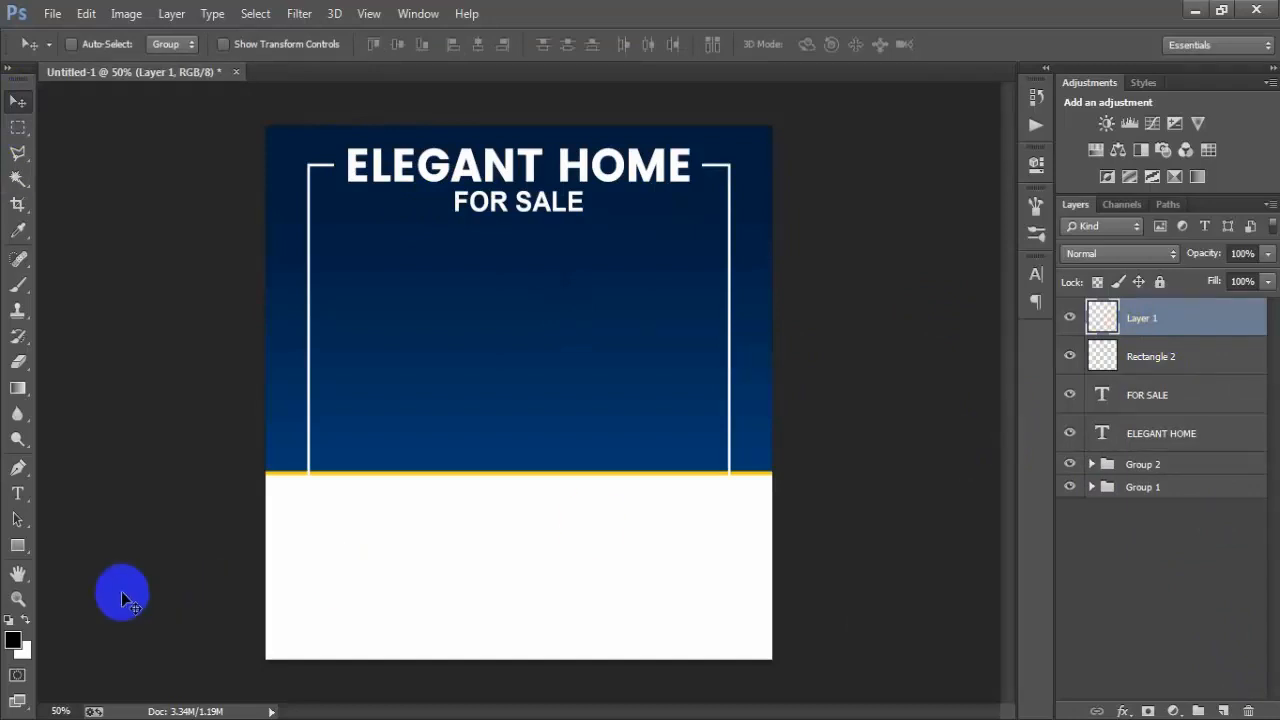
{"action": "left_click_drag", "start_coordinate": [18, 545], "coordinate": [105, 614]}
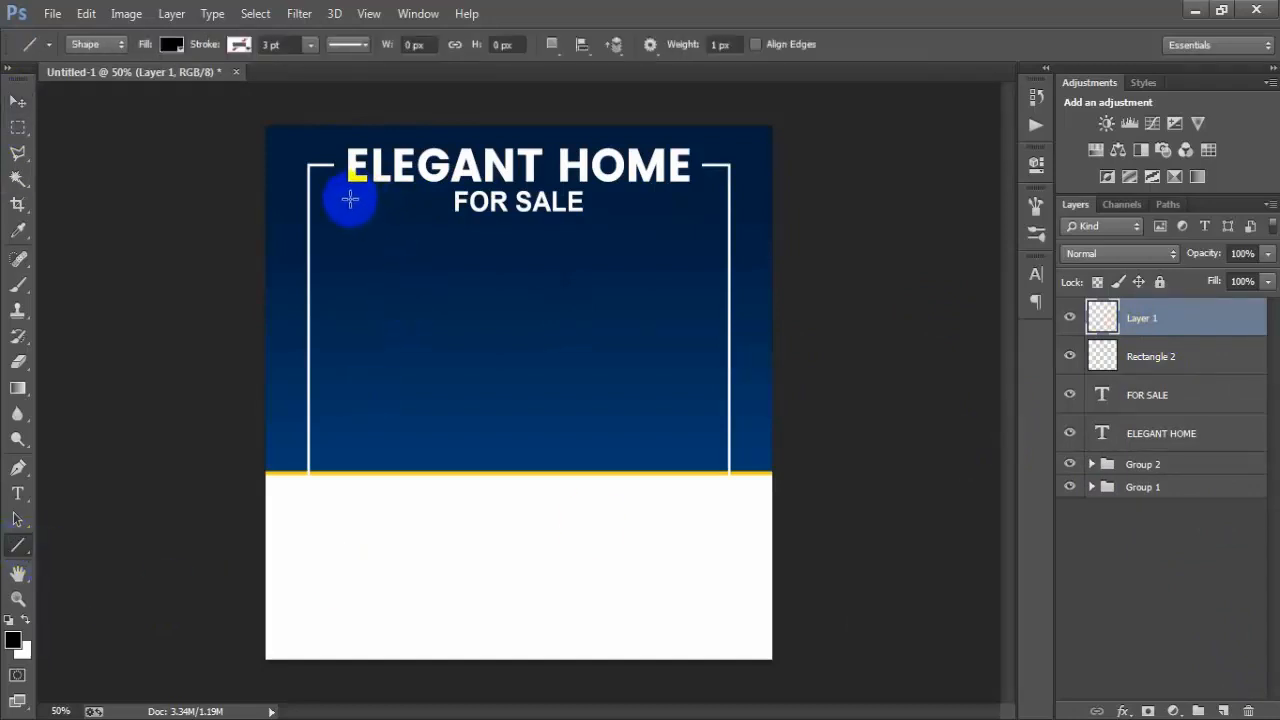
{"action": "left_click_drag", "start_coordinate": [350, 199], "coordinate": [681, 199]}
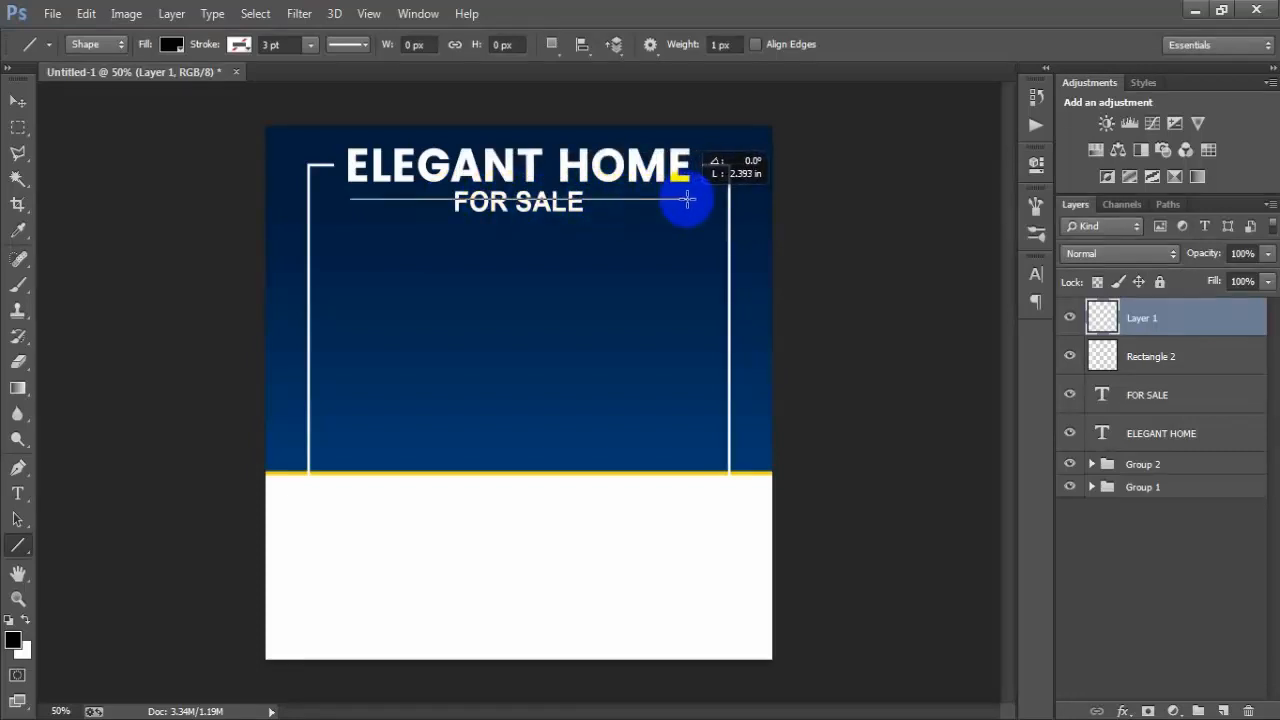
{"action": "left_click_drag", "start_coordinate": [686, 199], "coordinate": [687, 199]}
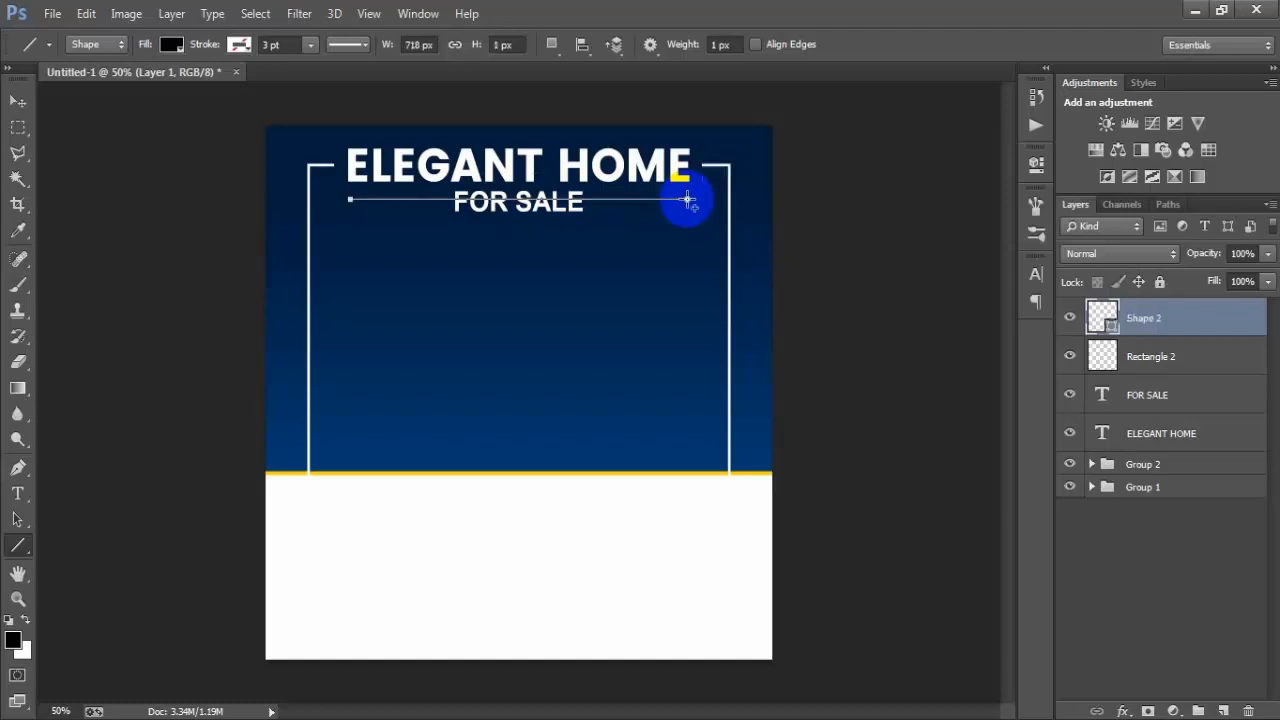
{"action": "left_click", "coordinate": [474, 45]}
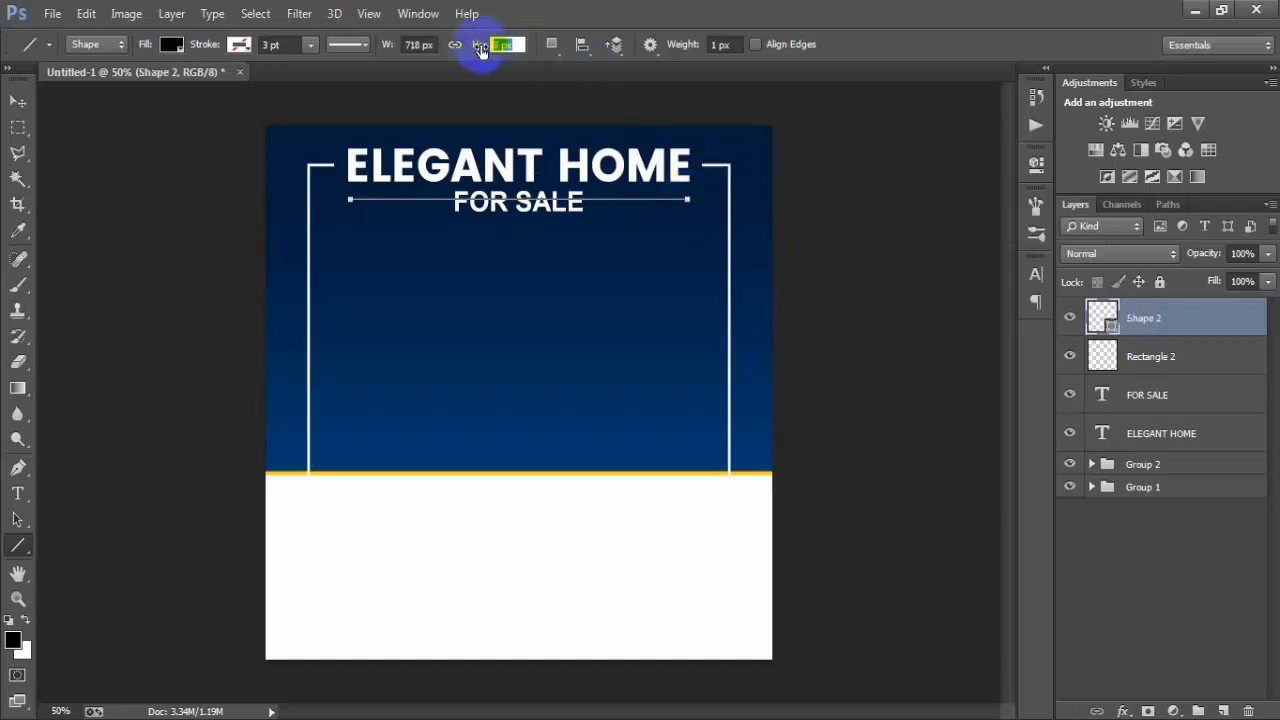
{"action": "type", "text": "9"}
{"action": "key", "text": "Return"}
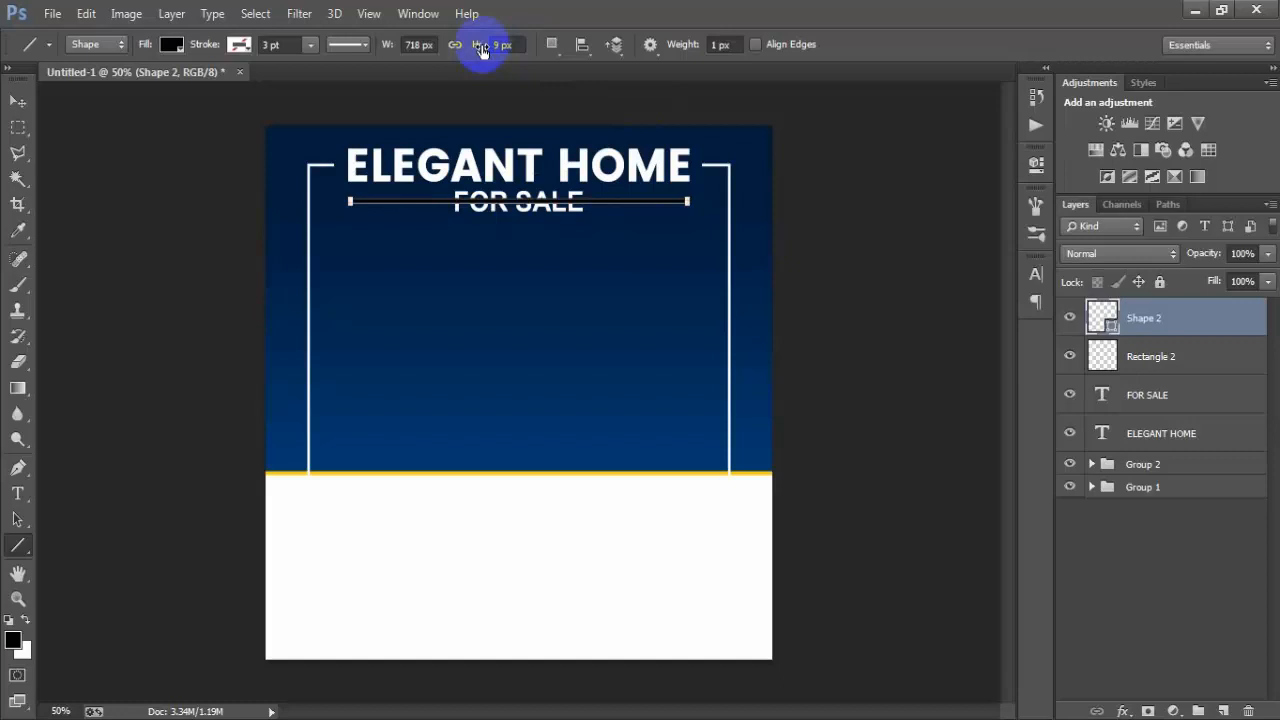
Change the new line's fill colour to yellow ffce0a
{"action": "left_click", "coordinate": [18, 101]}
{"action": "left_click", "coordinate": [1097, 315]}
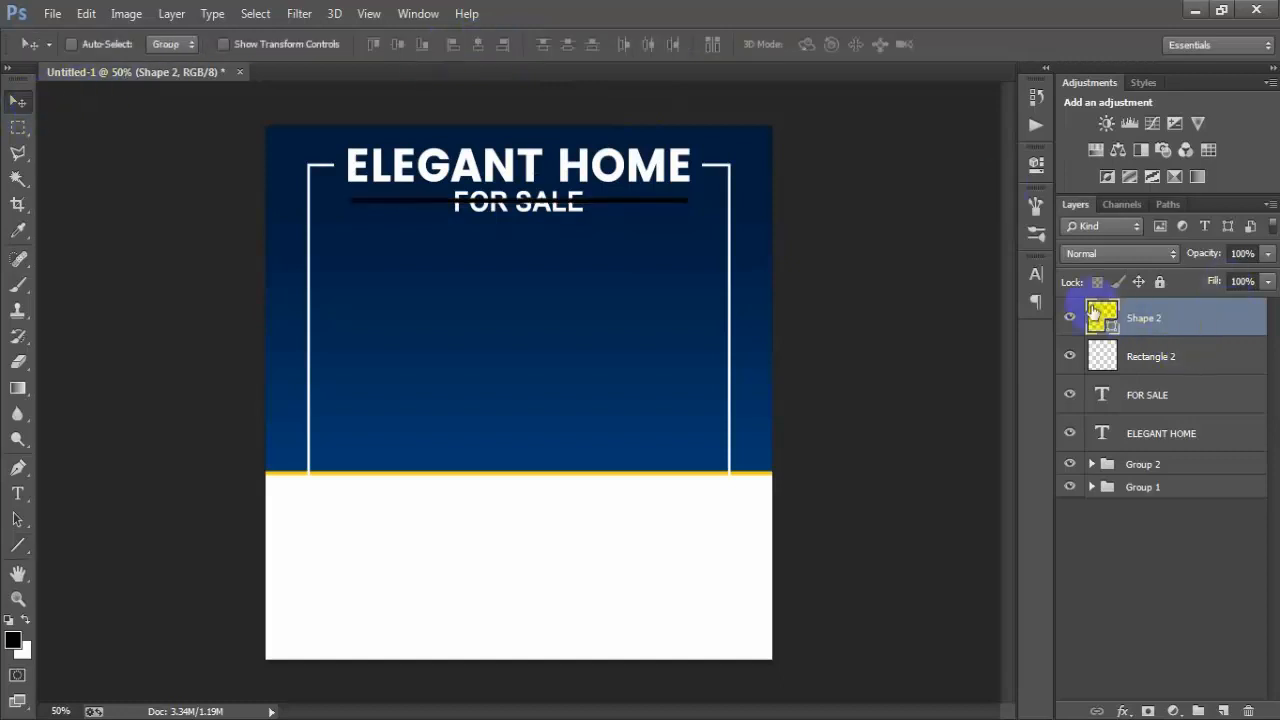
{"action": "double_click", "coordinate": [1097, 315]}
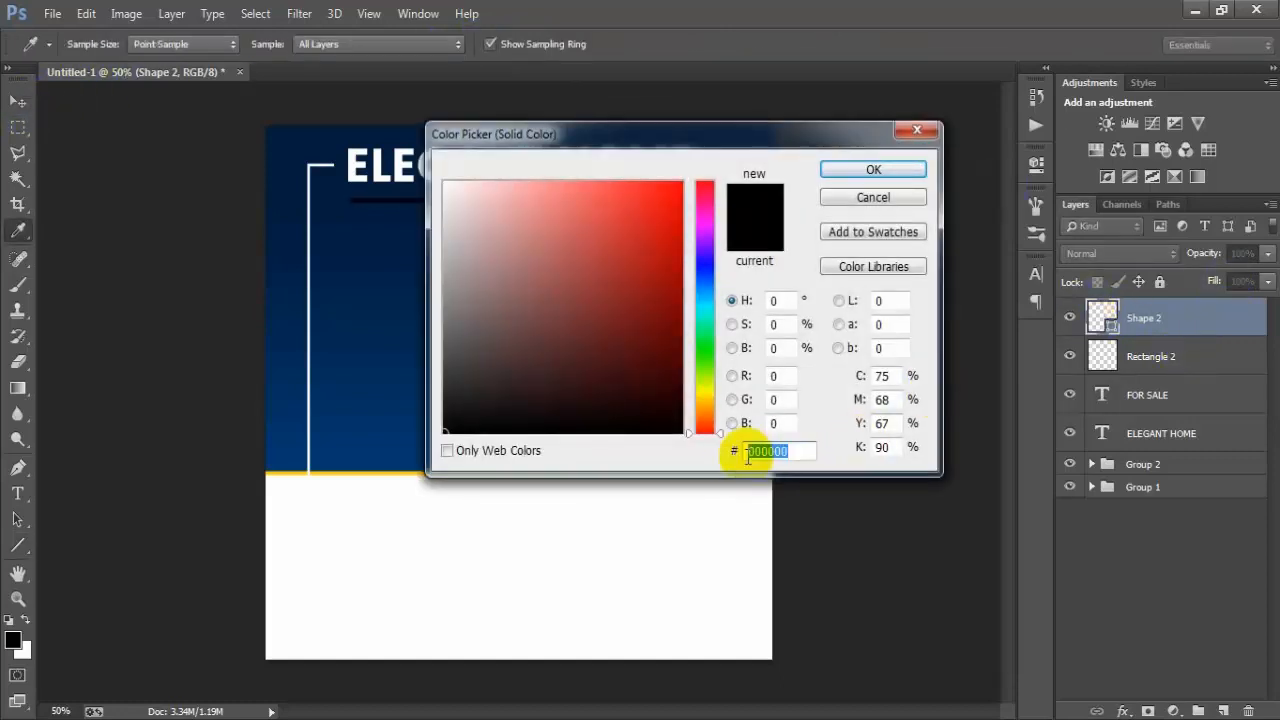
{"action": "left_click", "coordinate": [953, 592]}
{"action": "type", "text": "f"}
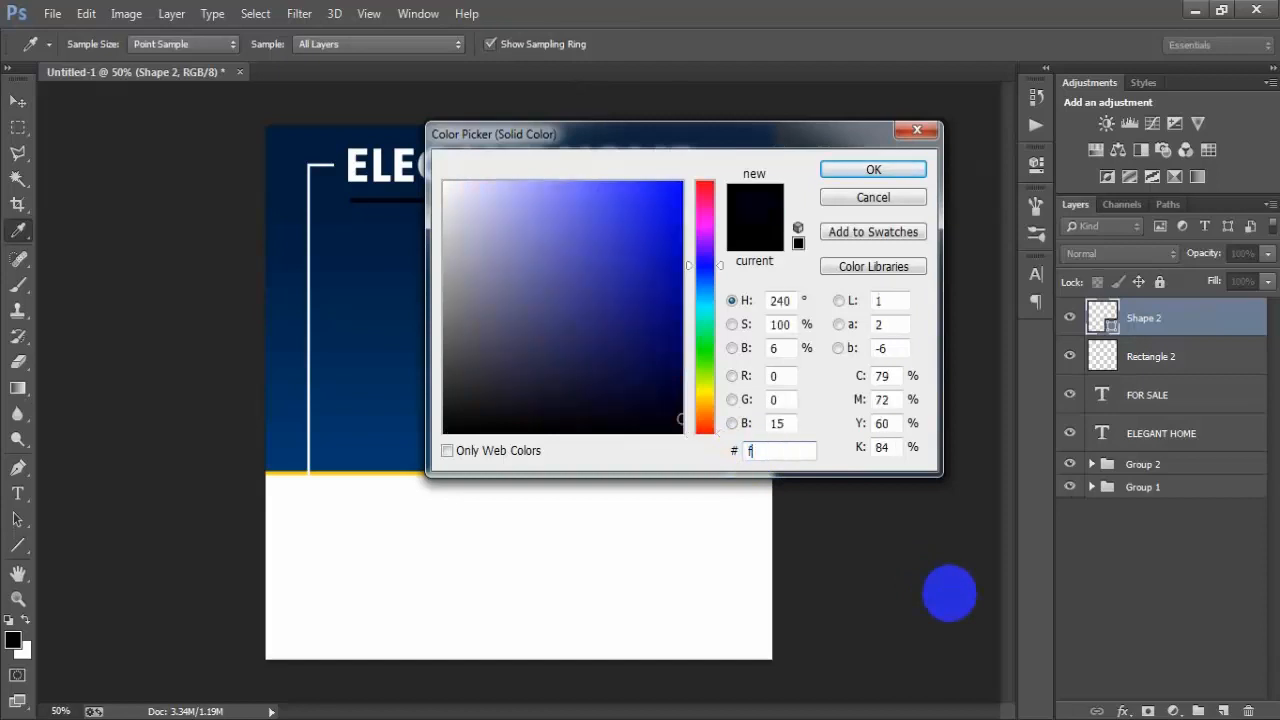
{"action": "type", "text": "fce0a"}
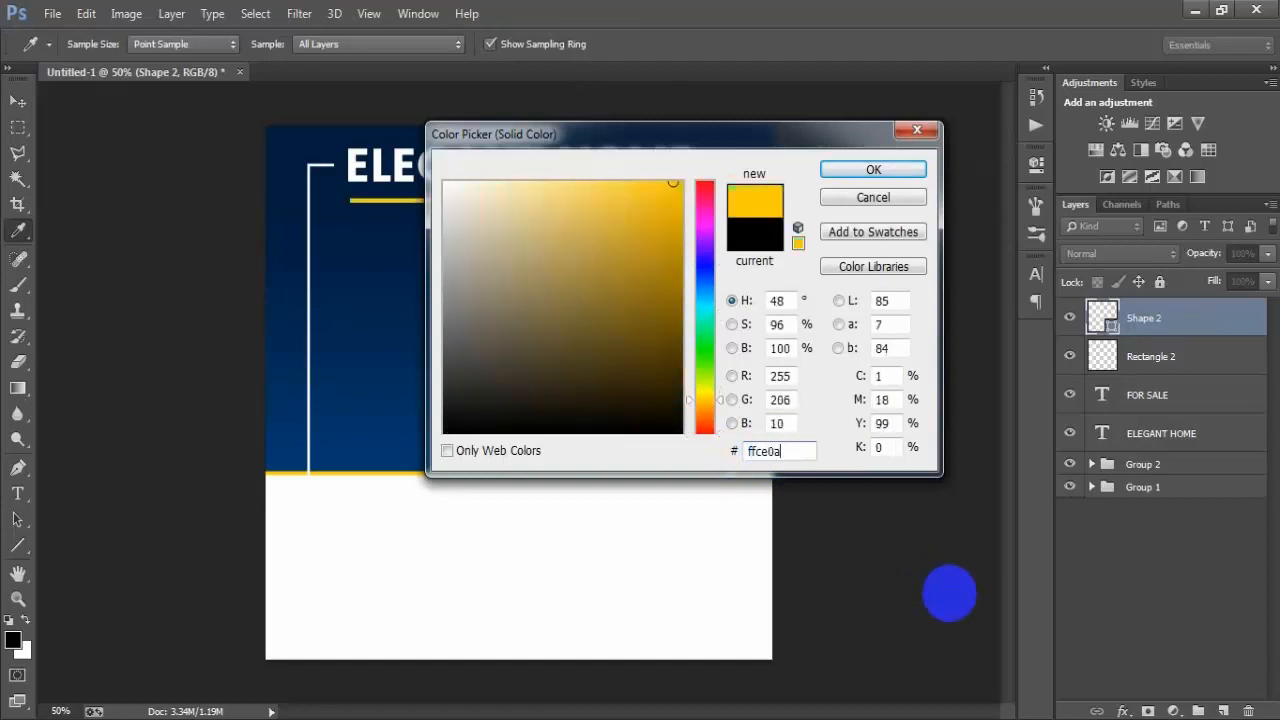
{"action": "left_click", "coordinate": [872, 170]}
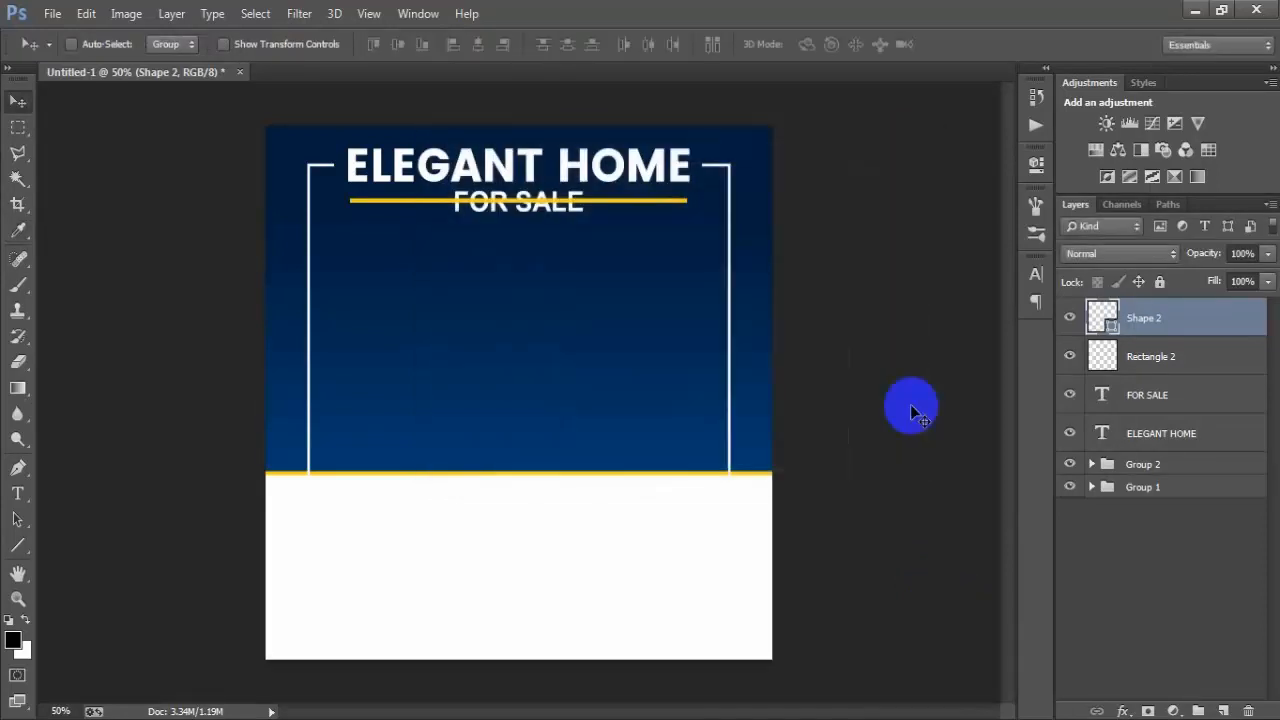
Centre the yellow line across FOR SALE horizontally on the canvas by aligning it with Layer 0
{"action": "left_click", "coordinate": [1091, 487]}
{"action": "left_click", "coordinate": [1171, 593], "text": "ctrl"}
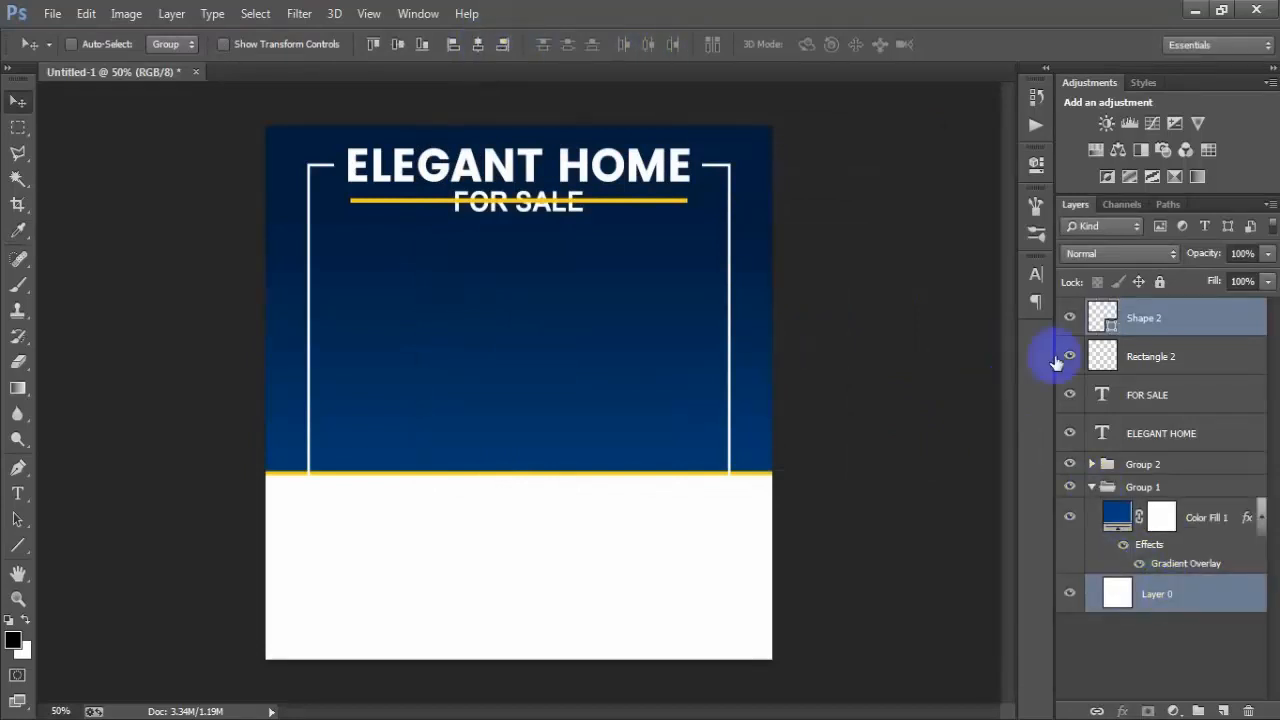
{"action": "left_click", "coordinate": [1091, 487]}
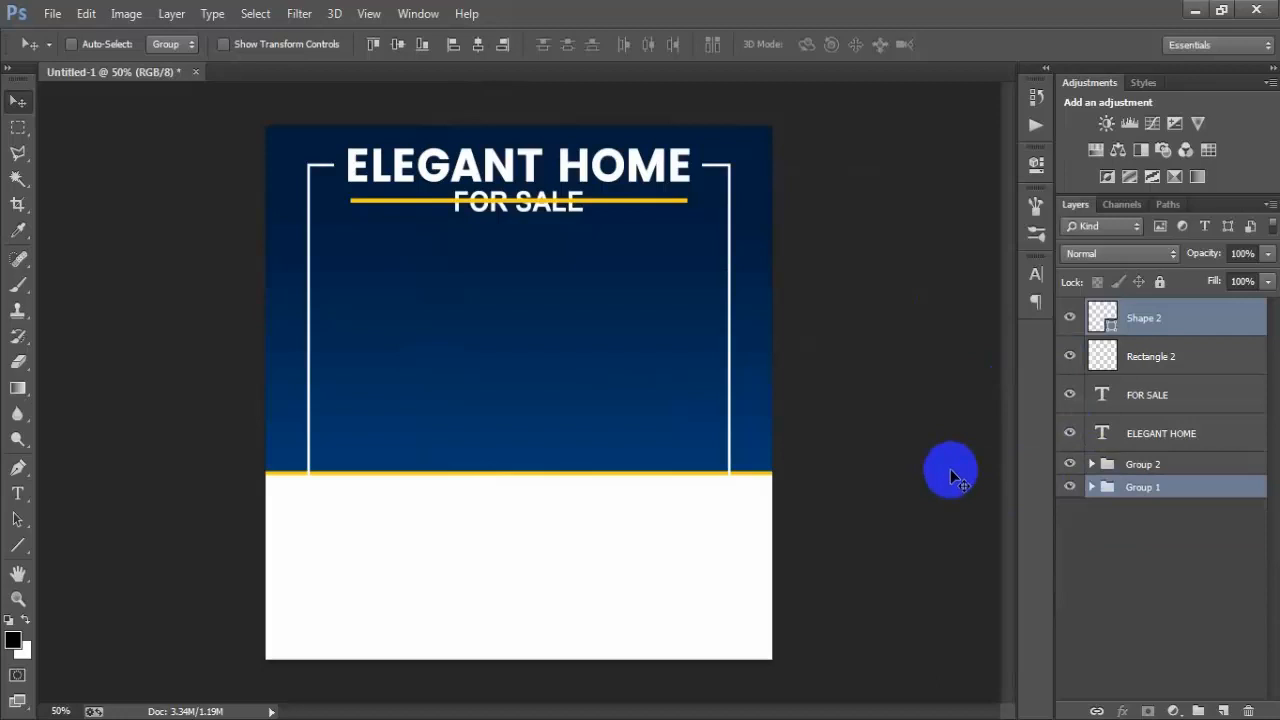
Rasterize the yellow line's layer Shape 2 and erase the part crossing FOR SALE using a rectangular marquee selection
{"action": "left_click", "coordinate": [1165, 320]}
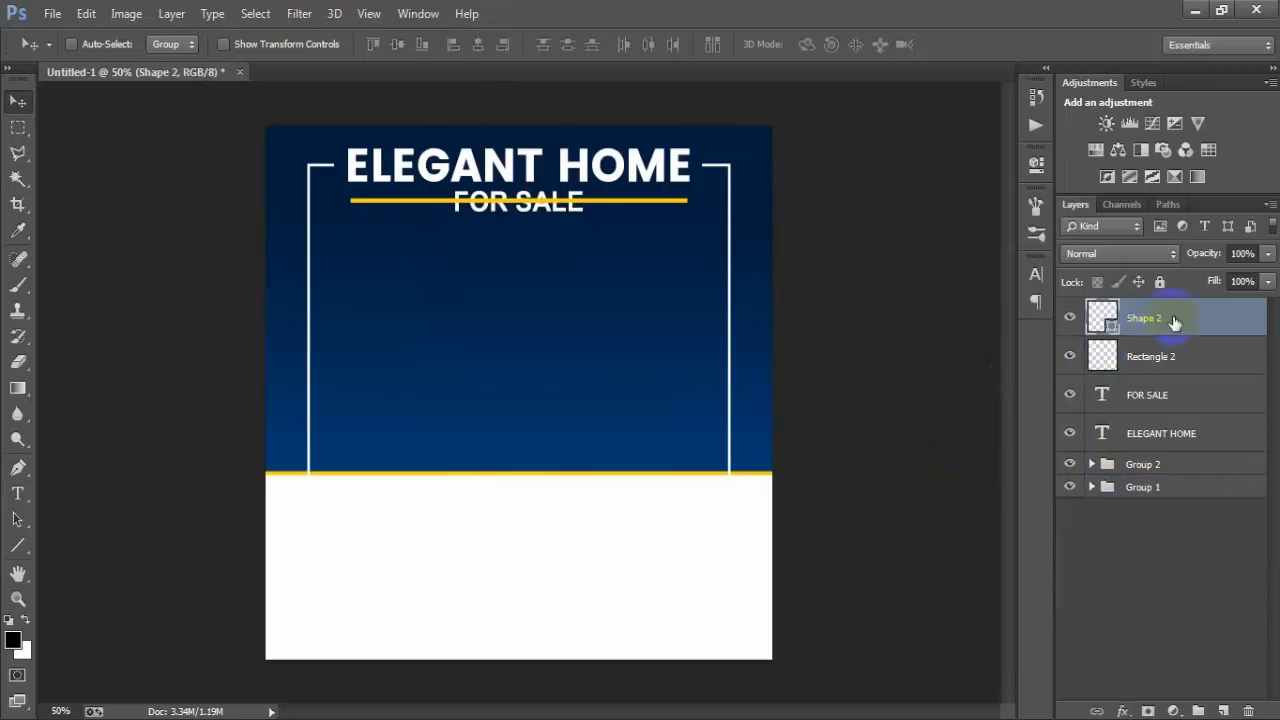
{"action": "right_click", "coordinate": [1165, 320]}
{"action": "left_click", "coordinate": [855, 270]}
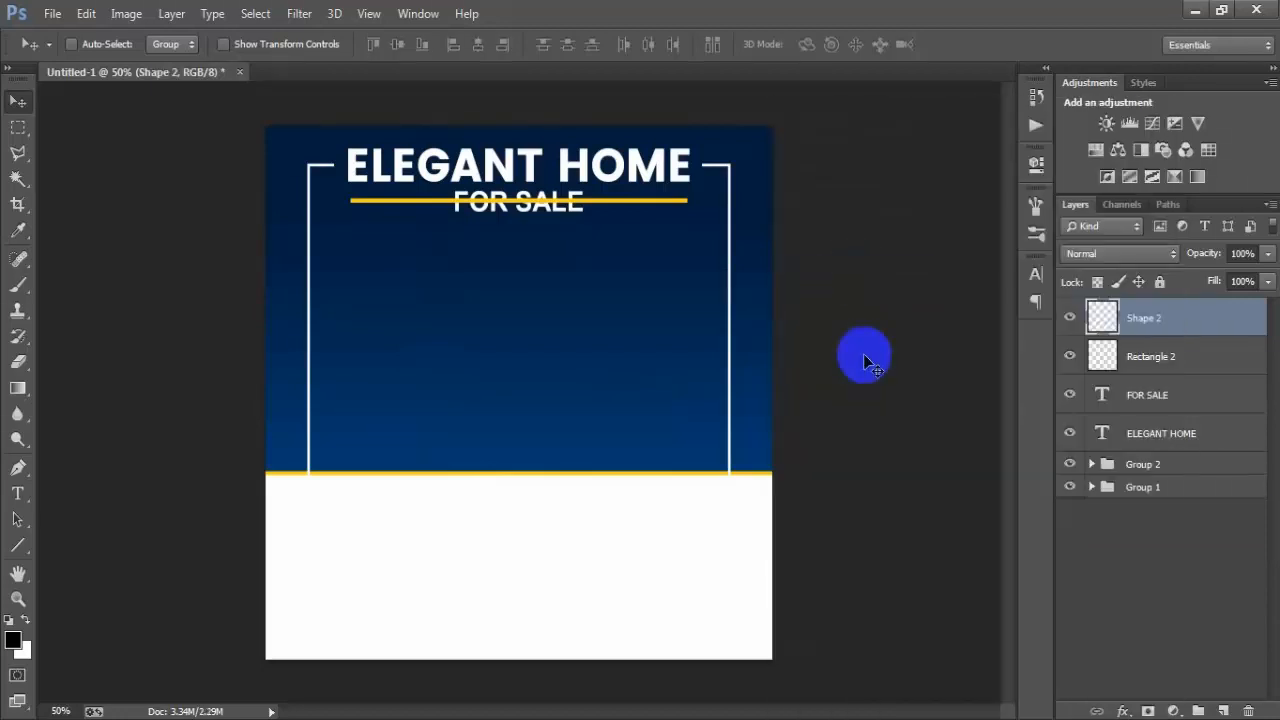
{"action": "left_click", "coordinate": [18, 127]}
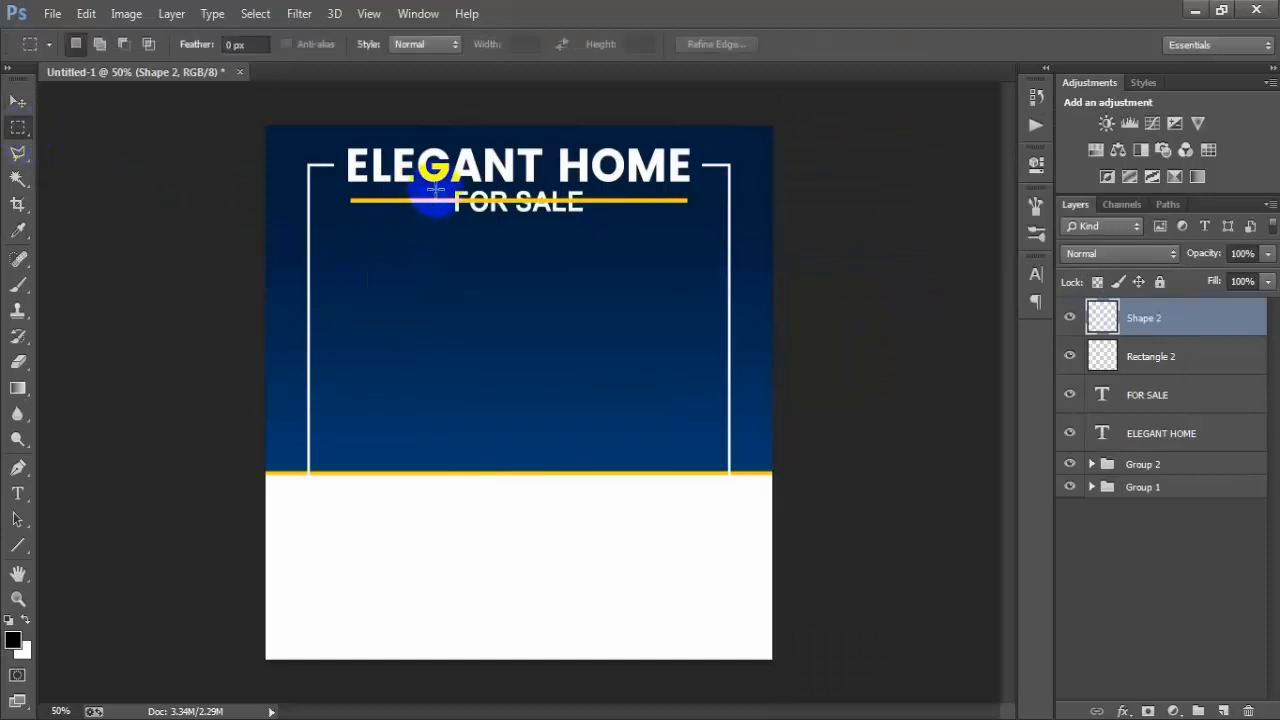
{"action": "left_click_drag", "start_coordinate": [435, 180], "coordinate": [598, 220]}
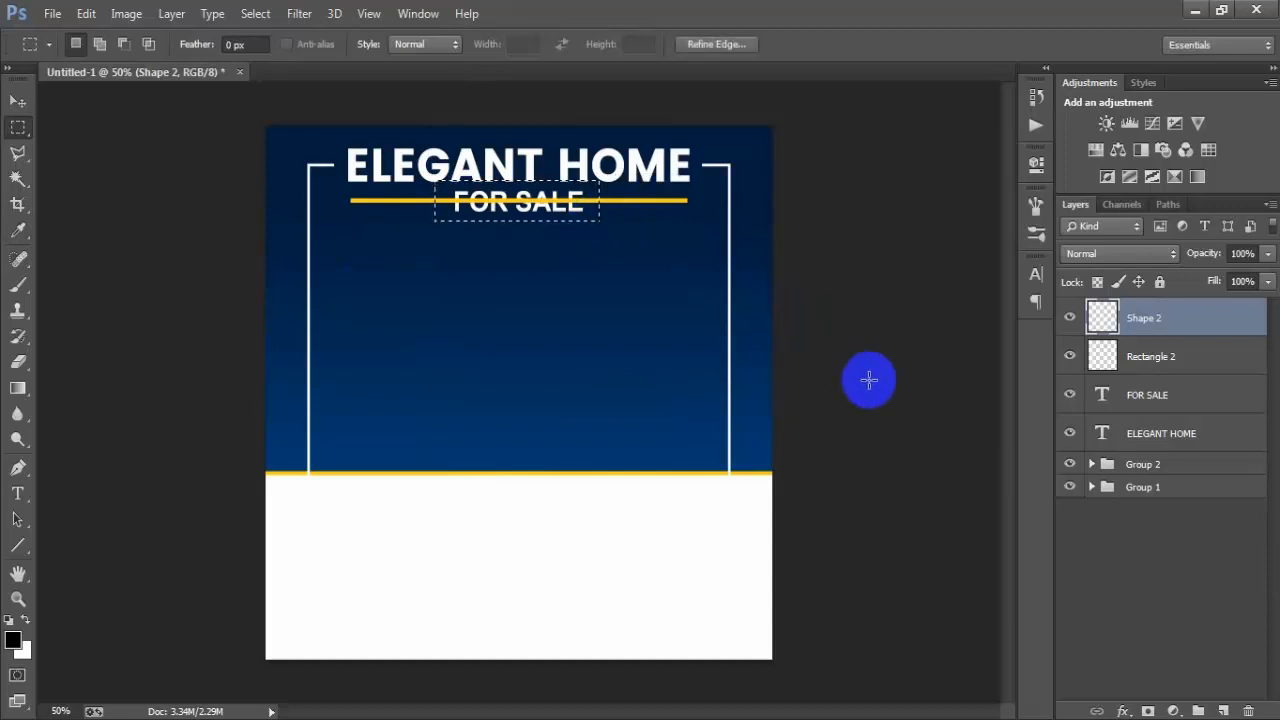
{"action": "key", "text": "Delete"}
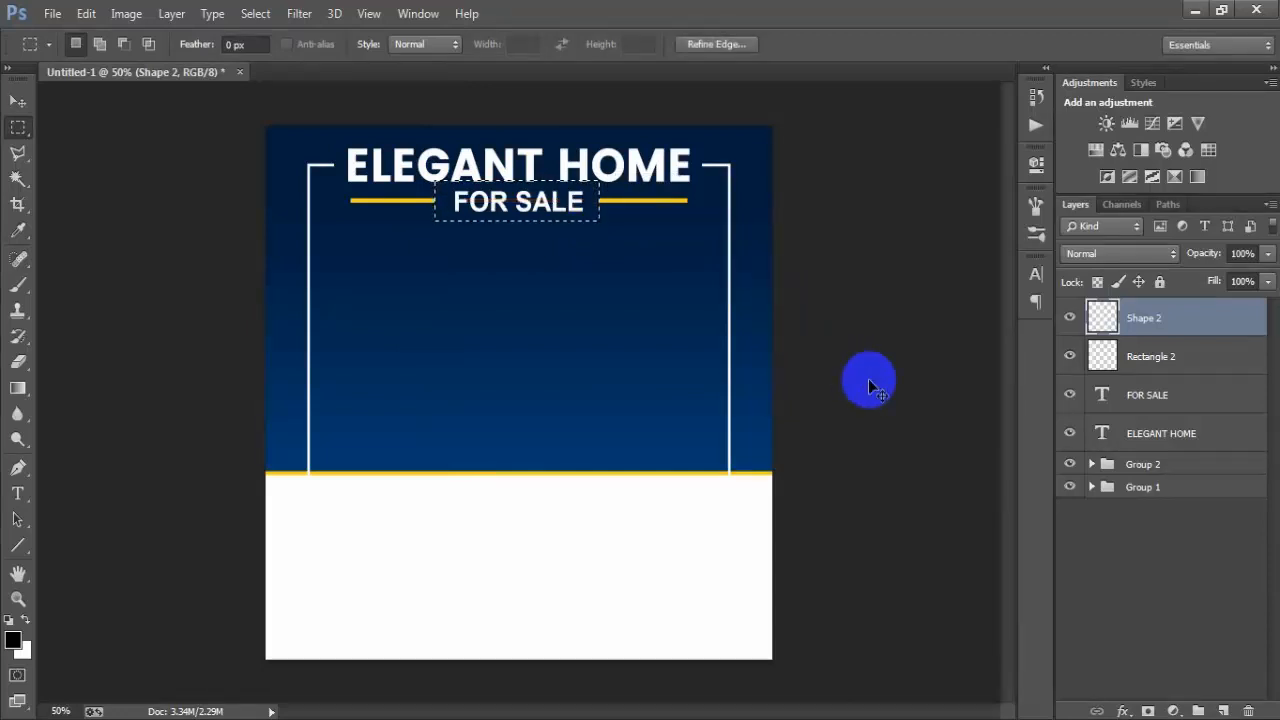
{"action": "left_click", "coordinate": [17, 101]}
{"action": "left_click", "coordinate": [52, 13]}
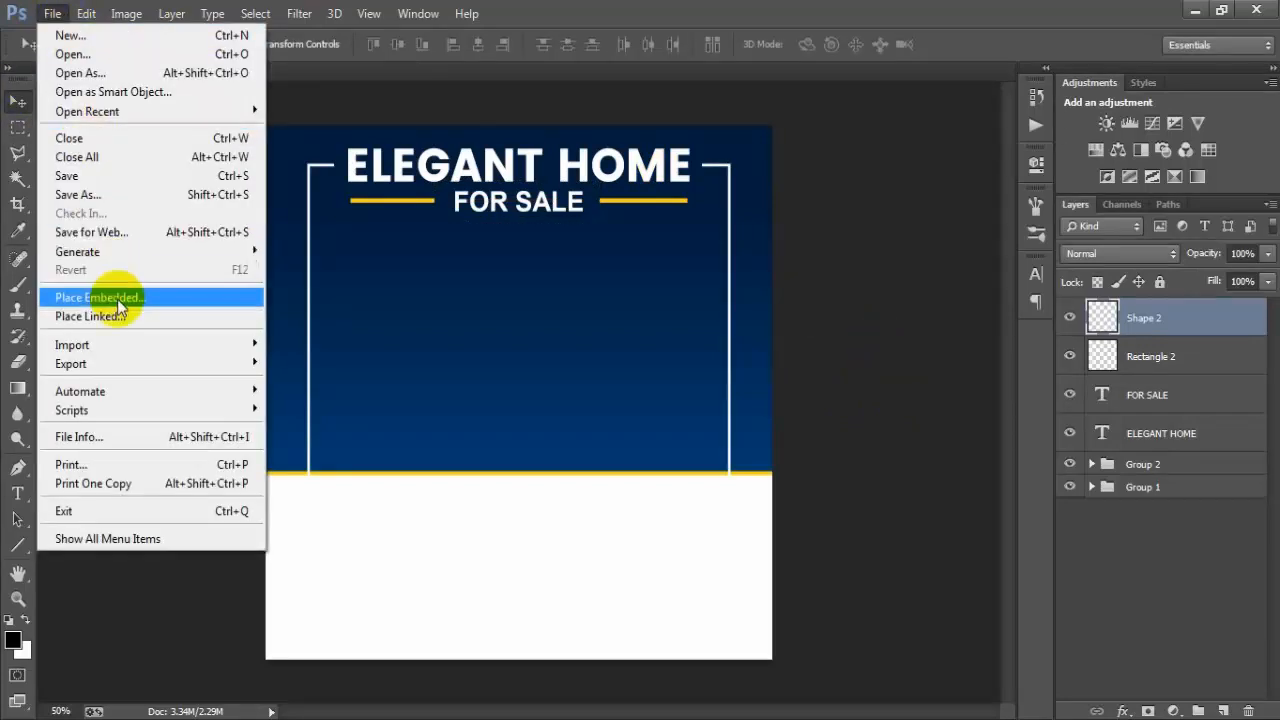
{"action": "left_click", "coordinate": [118, 318]}
{"action": "left_click", "coordinate": [431, 290]}
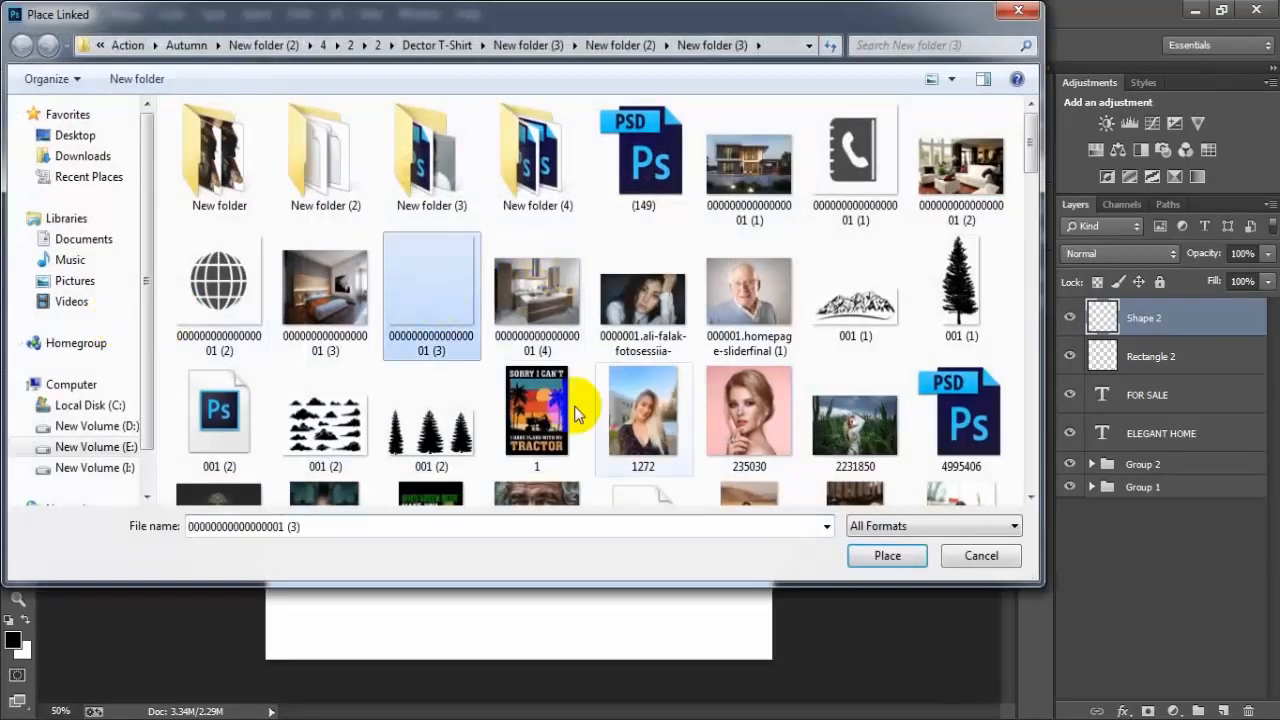
{"action": "left_click", "coordinate": [884, 555]}
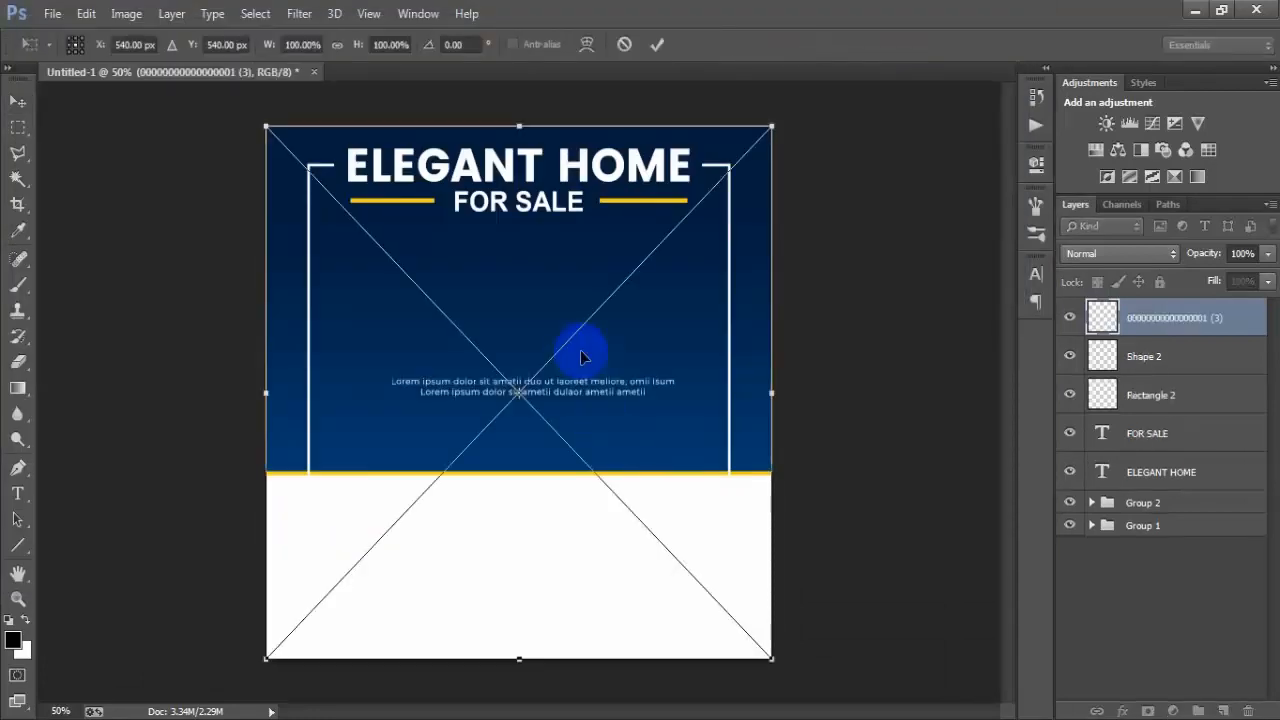
Move the placed lorem ipsum text up to just beneath FOR SALE, commit the placement and nudge it down slightly
{"action": "left_click_drag", "start_coordinate": [575, 395], "coordinate": [557, 236]}
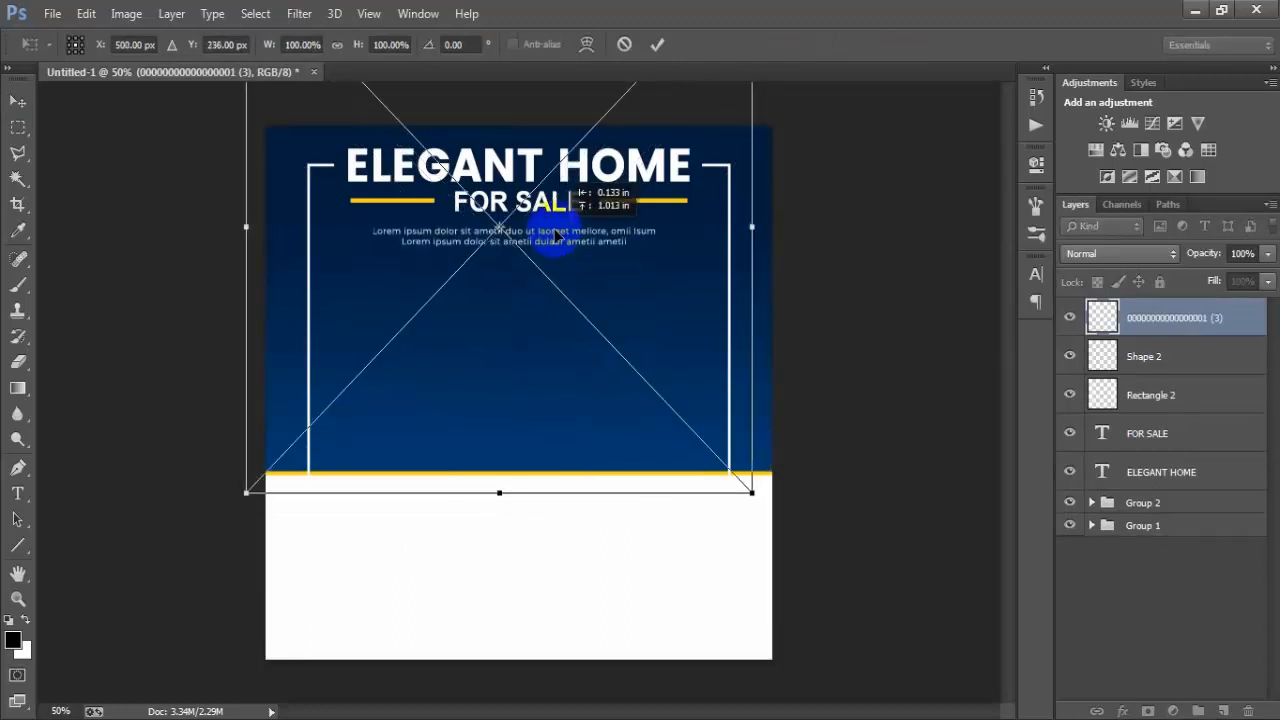
{"action": "left_click", "coordinate": [655, 42]}
{"action": "key", "text": "Down"}
{"action": "key", "text": "Down"}
{"action": "key", "text": "Down"}
{"action": "key", "text": "Down"}
{"action": "key", "text": "Down"}
{"action": "key", "text": "Down"}
{"action": "key", "text": "Down"}
{"action": "key", "text": "Down"}
{"action": "key", "text": "Down"}
{"action": "key", "text": "Down"}
{"action": "key", "text": "Down"}
{"action": "key", "text": "Down"}
{"action": "key", "text": "Down"}
{"action": "key", "text": "Down"}
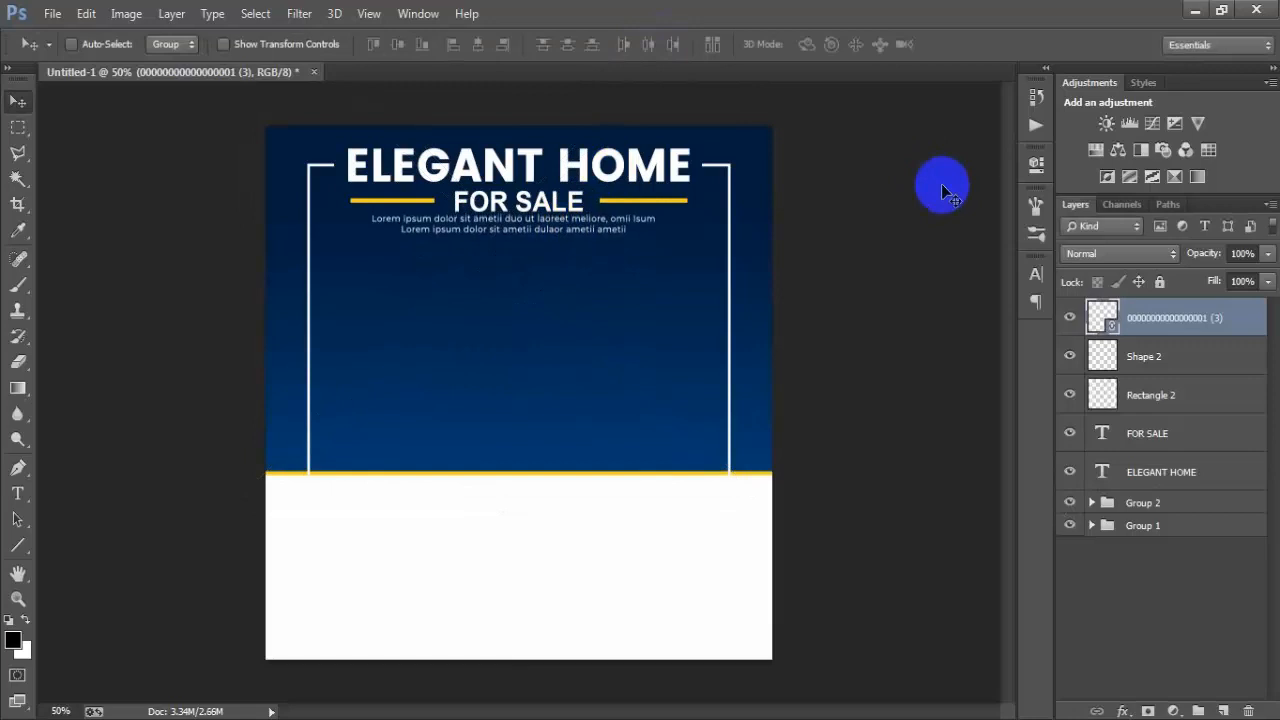
{"action": "key", "text": "Down"}
{"action": "key", "text": "Down"}
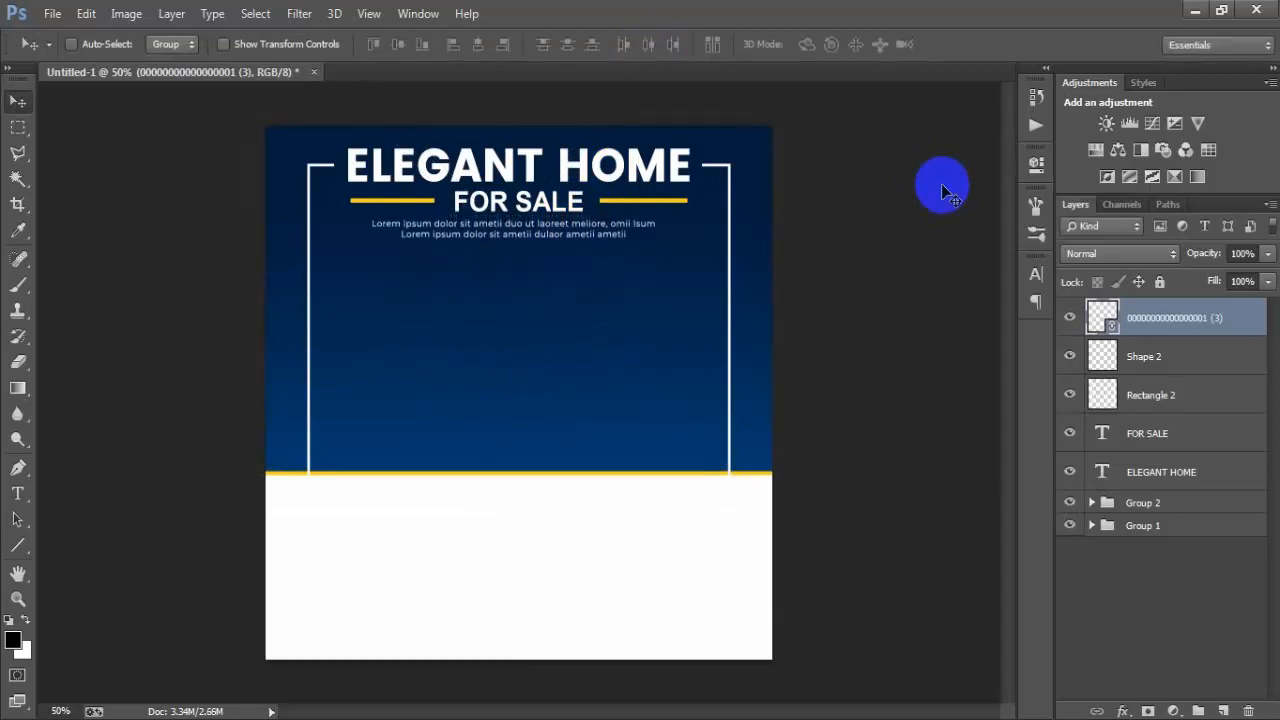
Centre the lorem ipsum text horizontally on the canvas by aligning it with Layer 0, and reselect only its layer
{"action": "left_click", "coordinate": [1091, 525]}
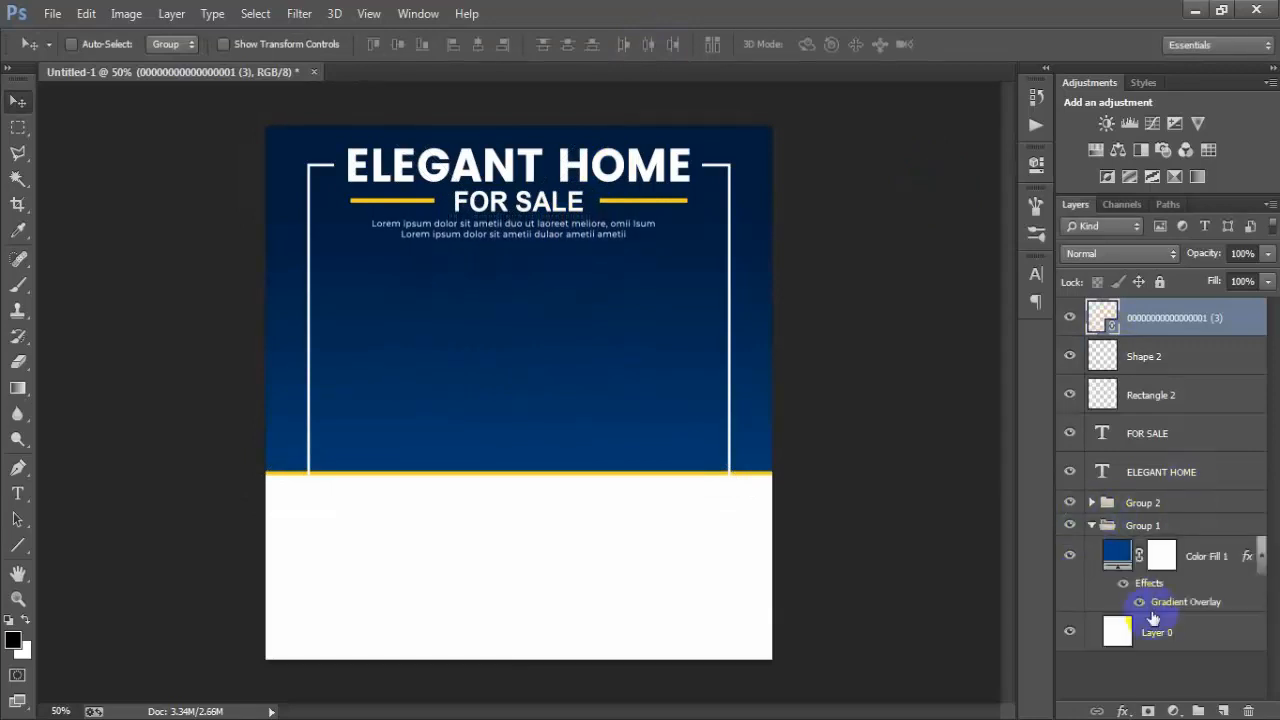
{"action": "left_click", "coordinate": [1160, 633], "text": "ctrl"}
{"action": "left_click", "coordinate": [478, 46]}
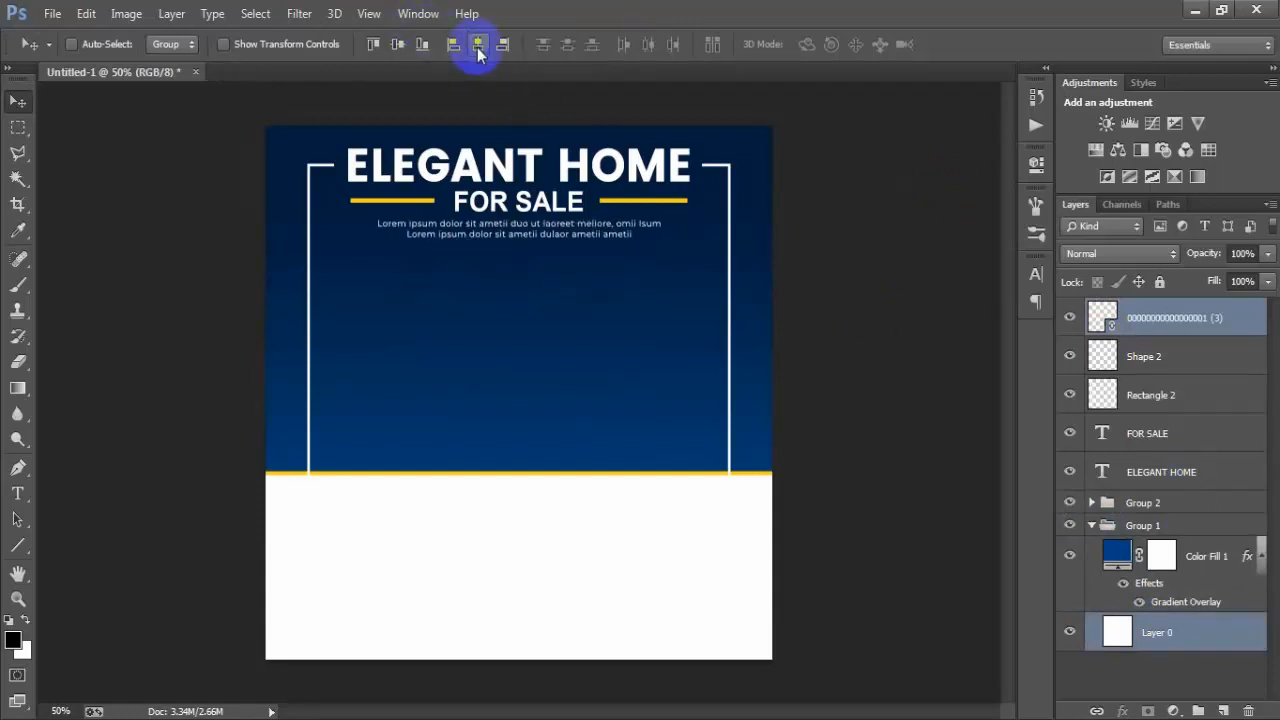
{"action": "left_click", "coordinate": [1091, 525]}
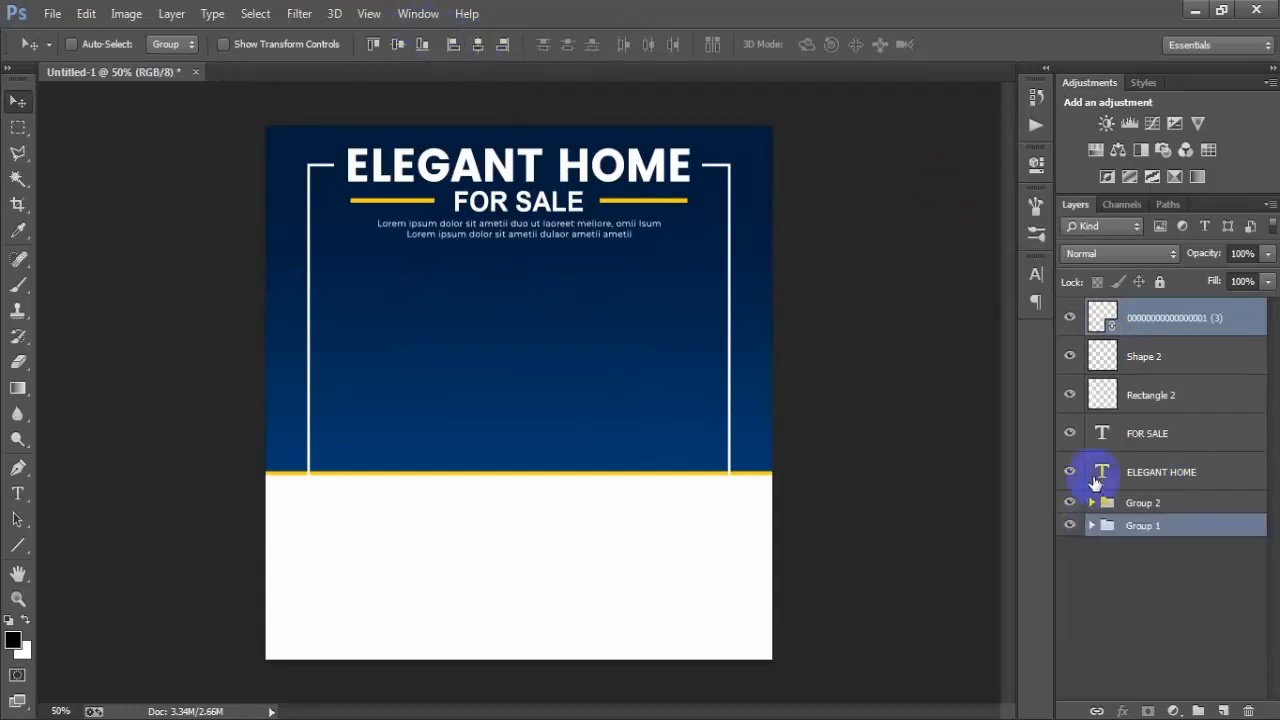
{"action": "left_click", "coordinate": [1143, 327]}
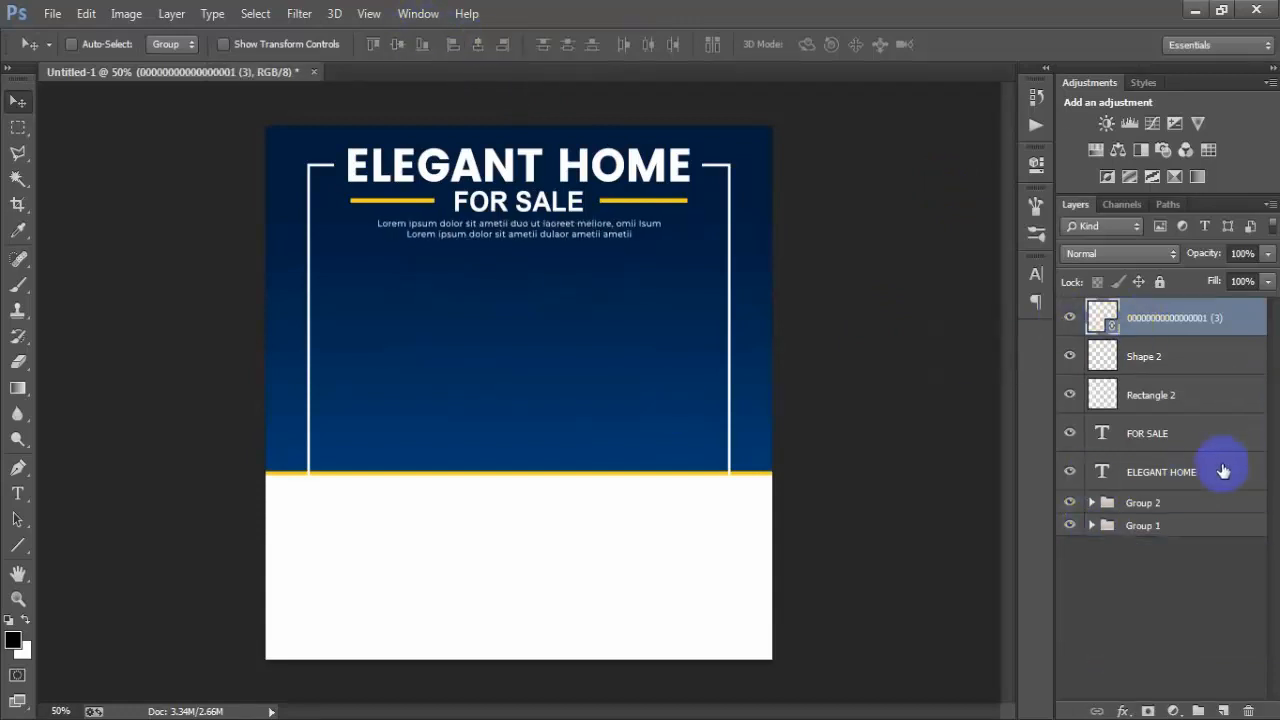
Erase the part of the white outline frame on Rectangle 2 that overlaps the yellow divider, using a rectangular marquee selection
{"action": "left_click", "coordinate": [1118, 402]}
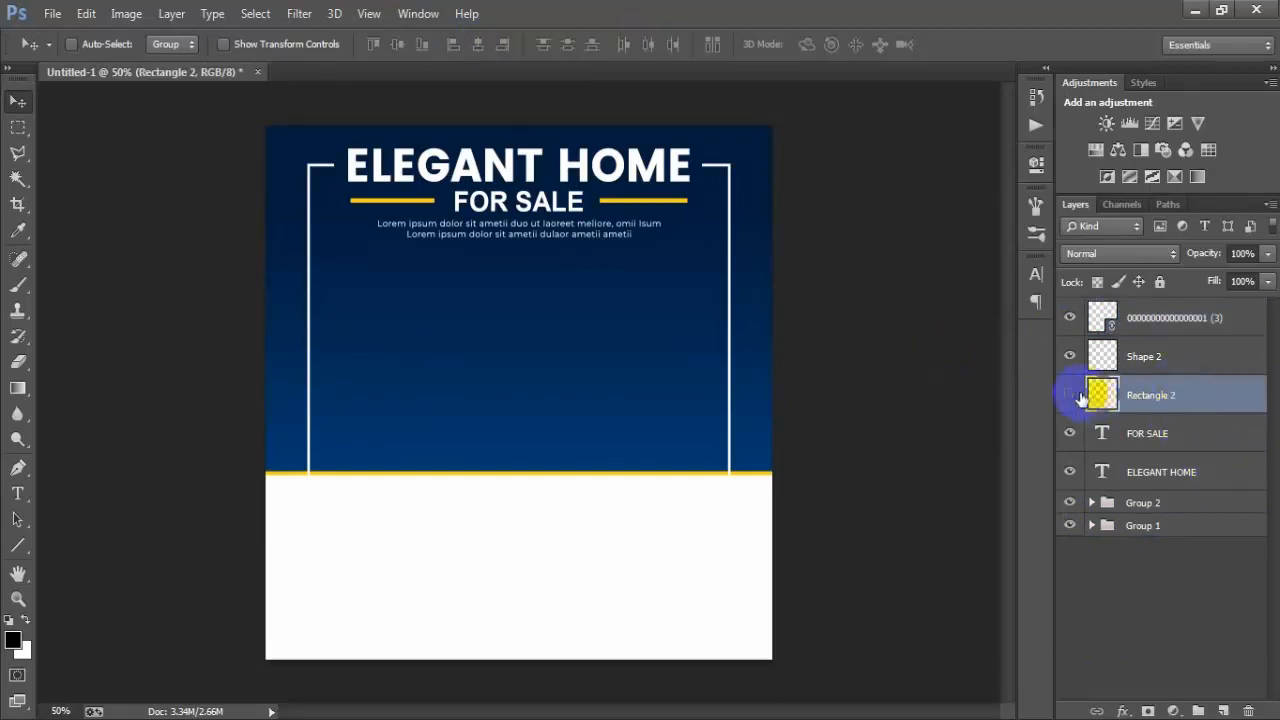
{"action": "left_click", "coordinate": [1070, 394]}
{"action": "left_click", "coordinate": [1070, 394]}
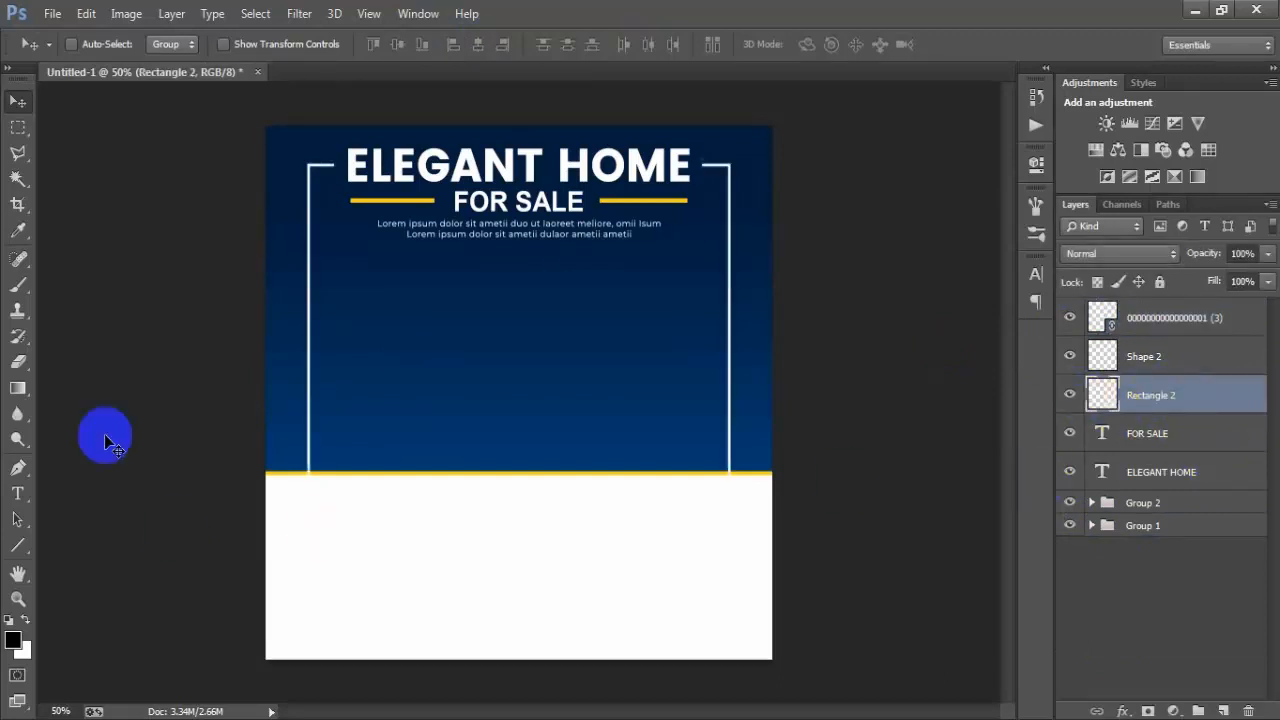
{"action": "left_click", "coordinate": [18, 127]}
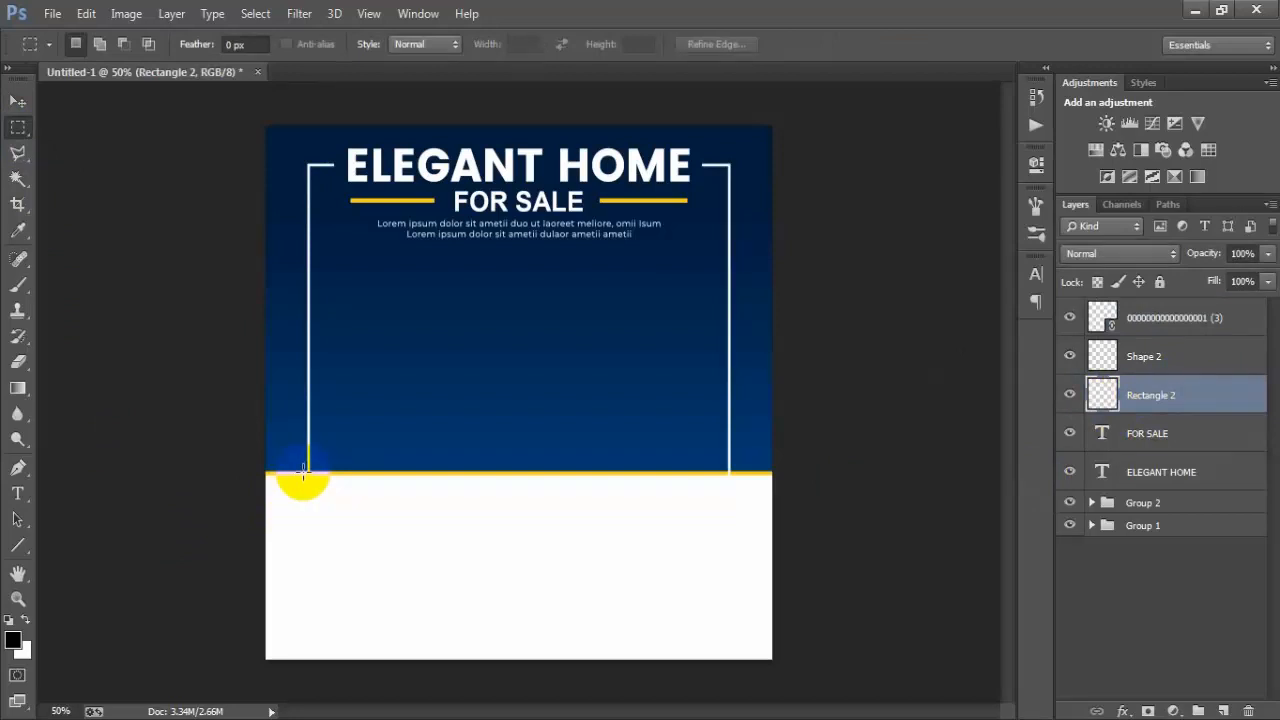
{"action": "left_click_drag", "start_coordinate": [303, 472], "coordinate": [854, 688]}
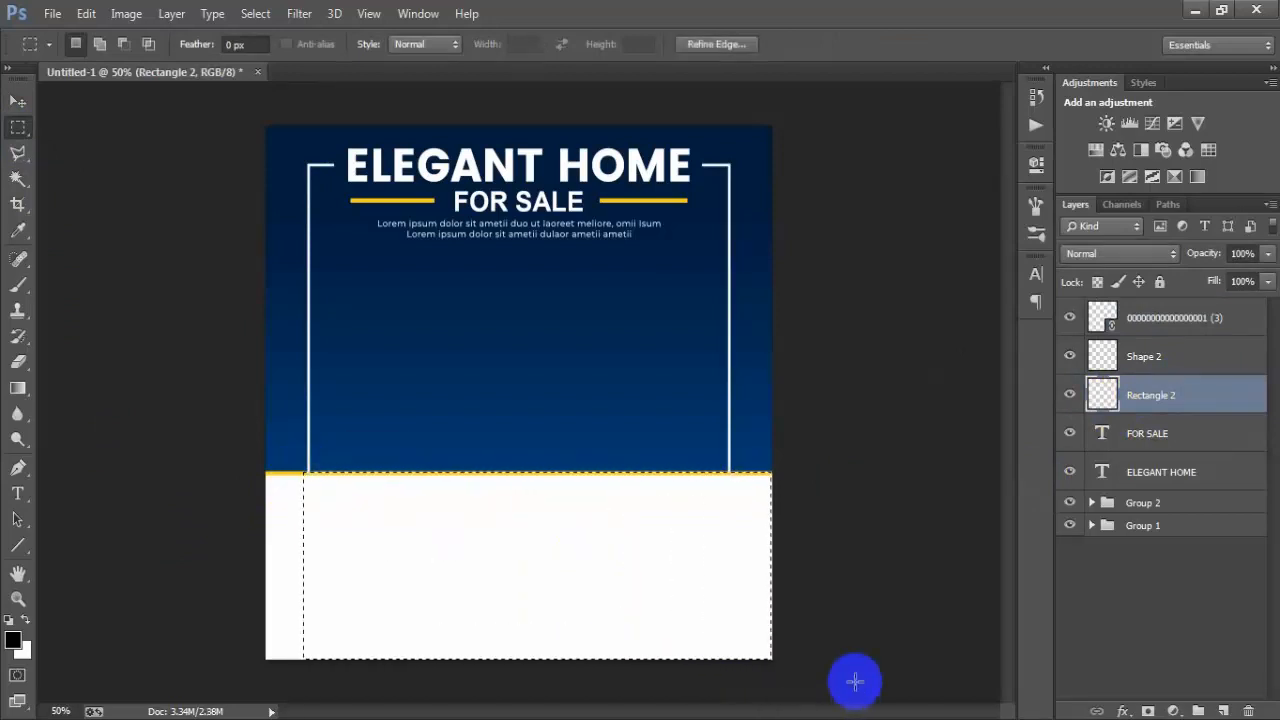
{"action": "left_click", "coordinate": [854, 681]}
Group the lorem ipsum, Shape 2, Rectangle 2, FOR SALE and ELEGANT HOME layers together
{"action": "left_click", "coordinate": [16, 100]}
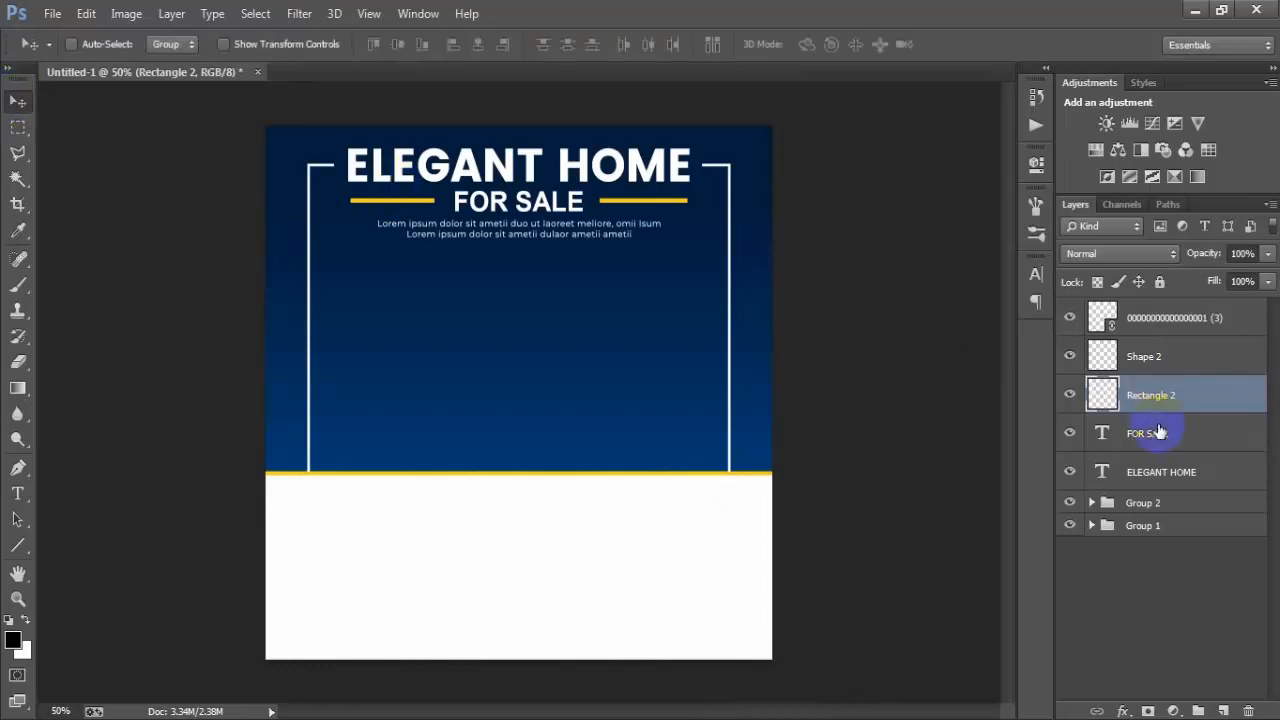
{"action": "left_click", "coordinate": [1180, 318]}
{"action": "left_click", "coordinate": [1184, 472], "text": "shift"}
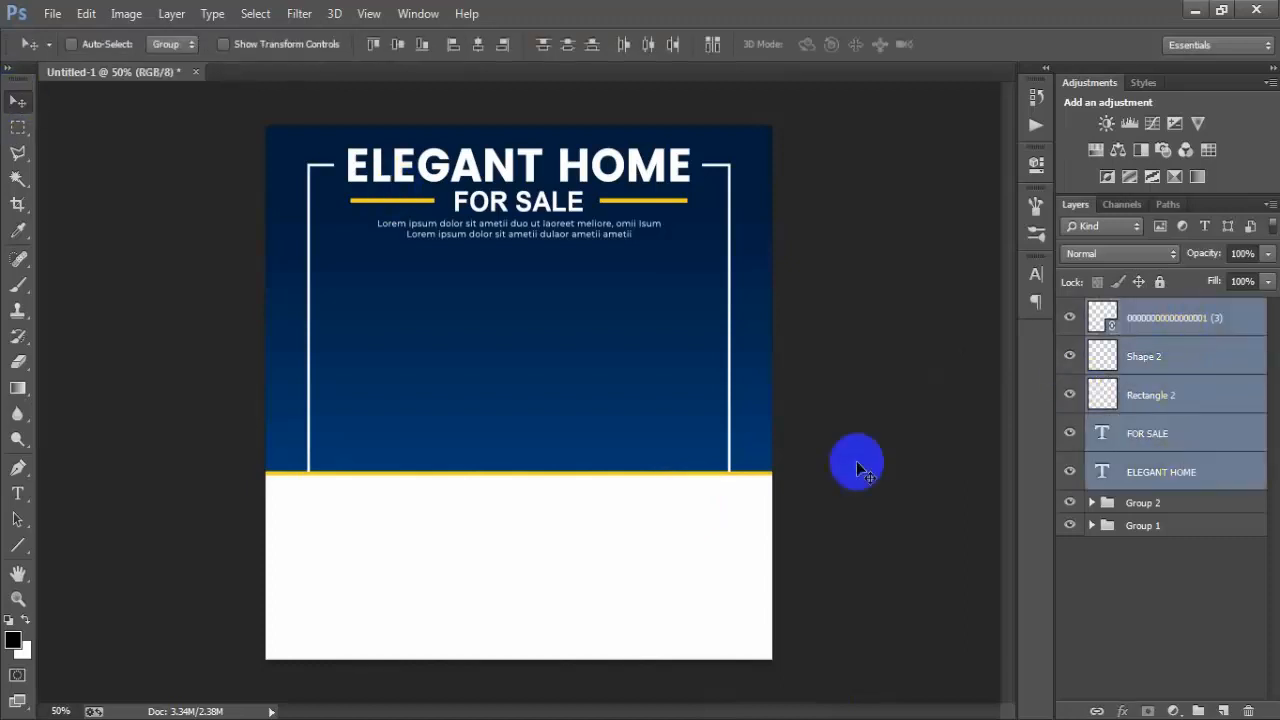
{"action": "key", "text": "ctrl+g"}
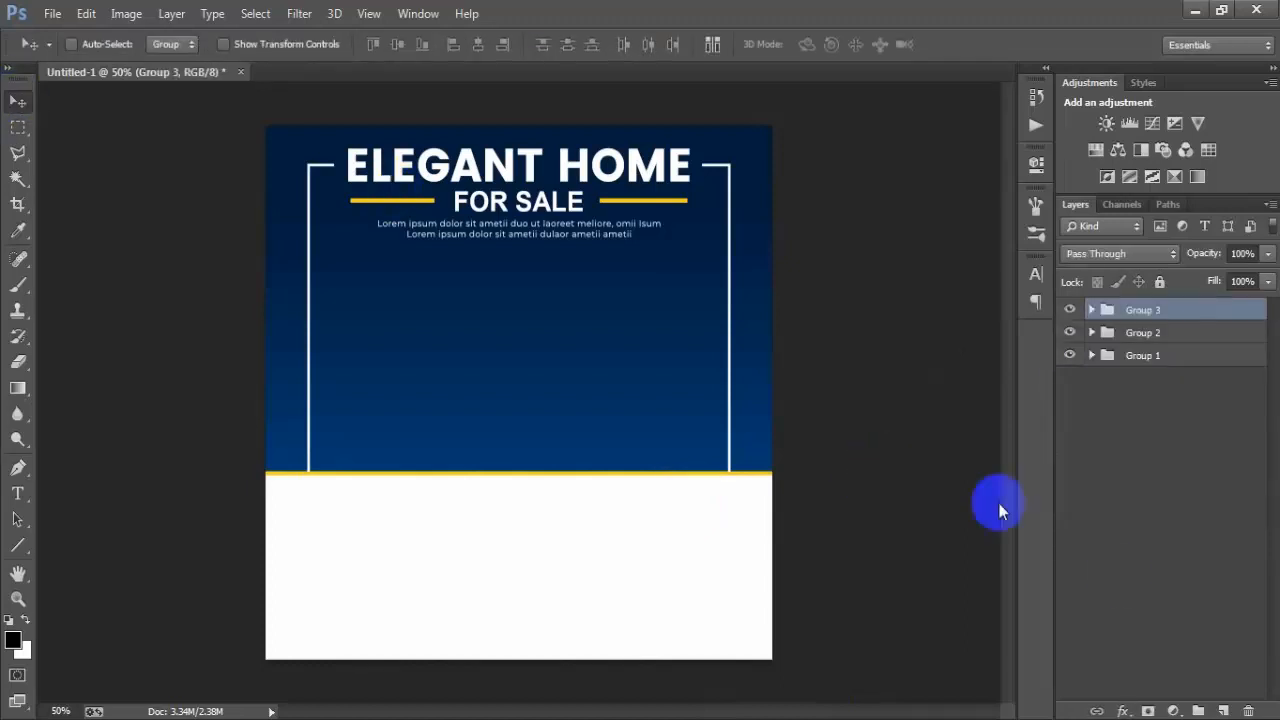
Draw a black rectangle about 750 by 378 px on a new layer, inside the outline frame beneath the lorem ipsum text
{"action": "left_click", "coordinate": [1222, 710]}
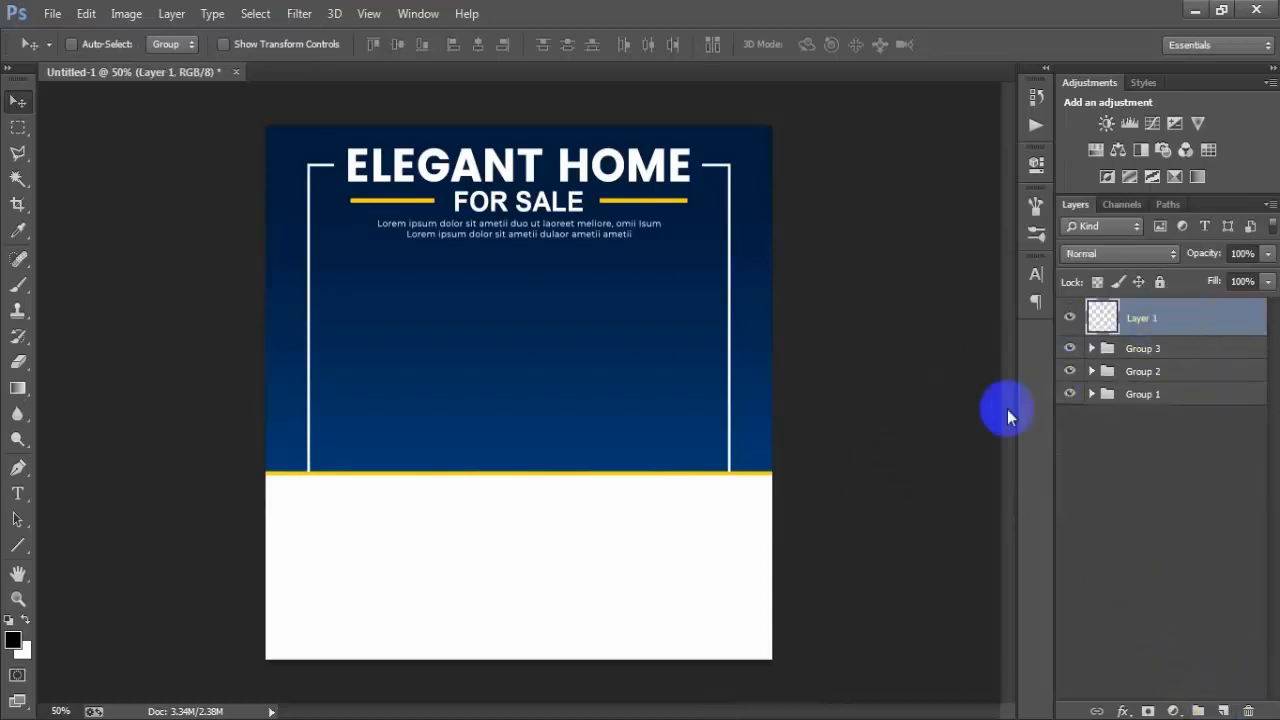
{"action": "left_click", "coordinate": [22, 545]}
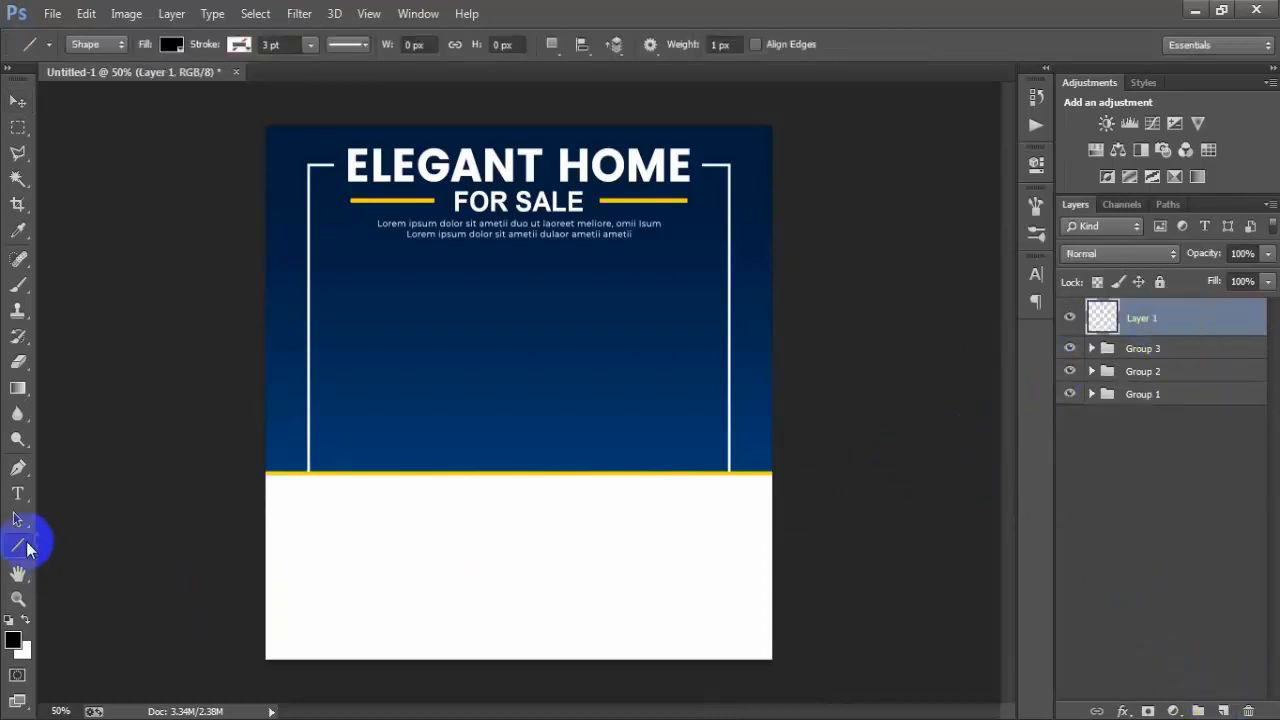
{"action": "right_click", "coordinate": [27, 548]}
{"action": "left_click", "coordinate": [86, 537]}
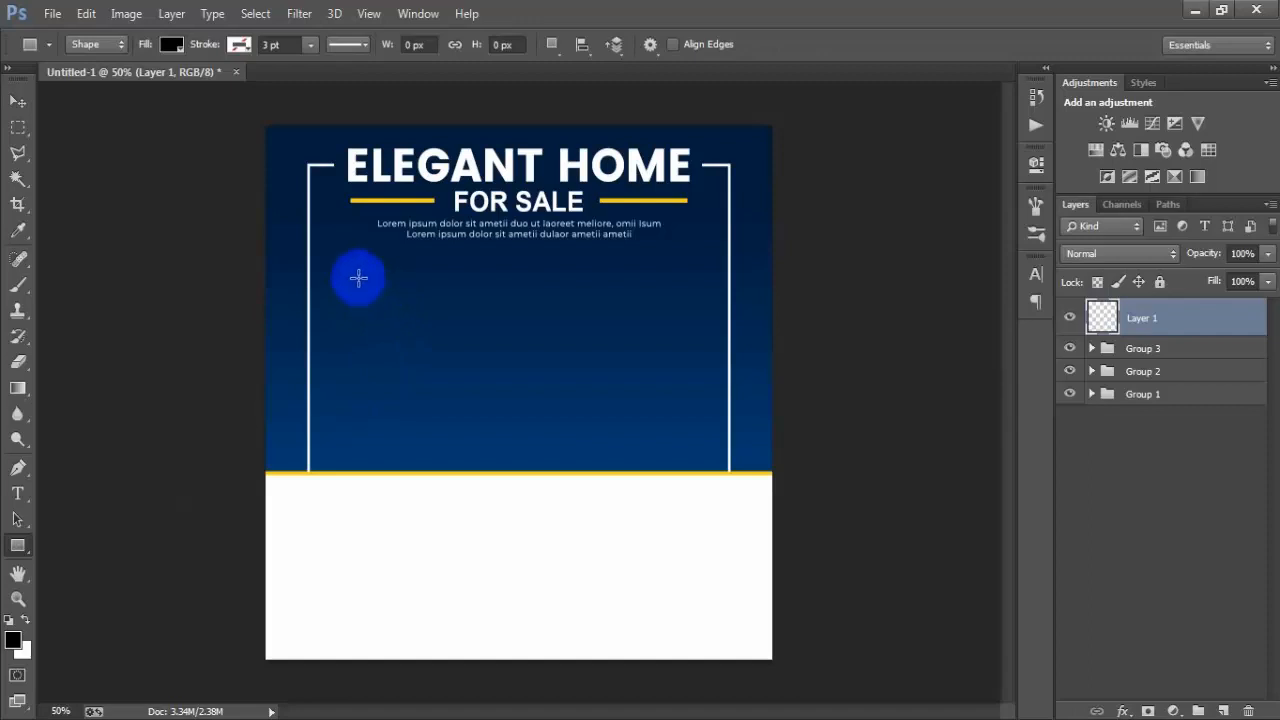
{"action": "left_click_drag", "start_coordinate": [349, 278], "coordinate": [701, 465]}
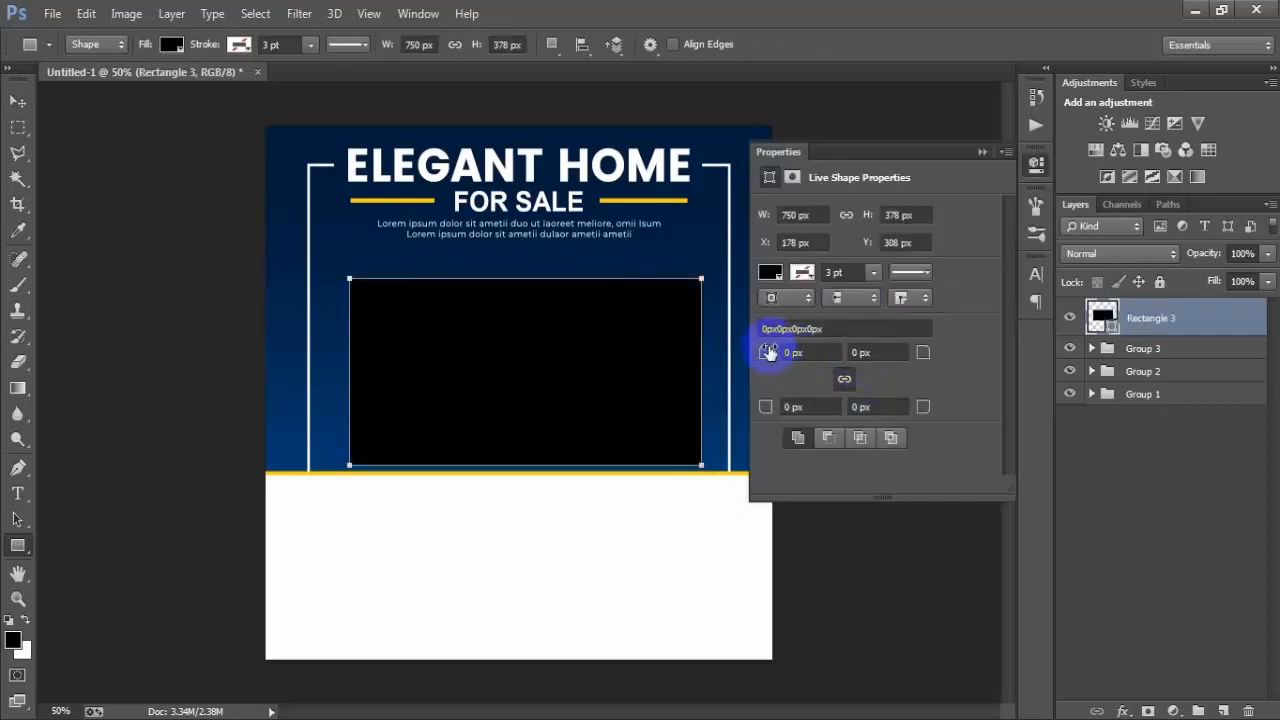
Round all four corners of the black rectangle to a 47 px radius
{"action": "left_click_drag", "start_coordinate": [768, 352], "coordinate": [808, 349]}
{"action": "left_click", "coordinate": [900, 214]}
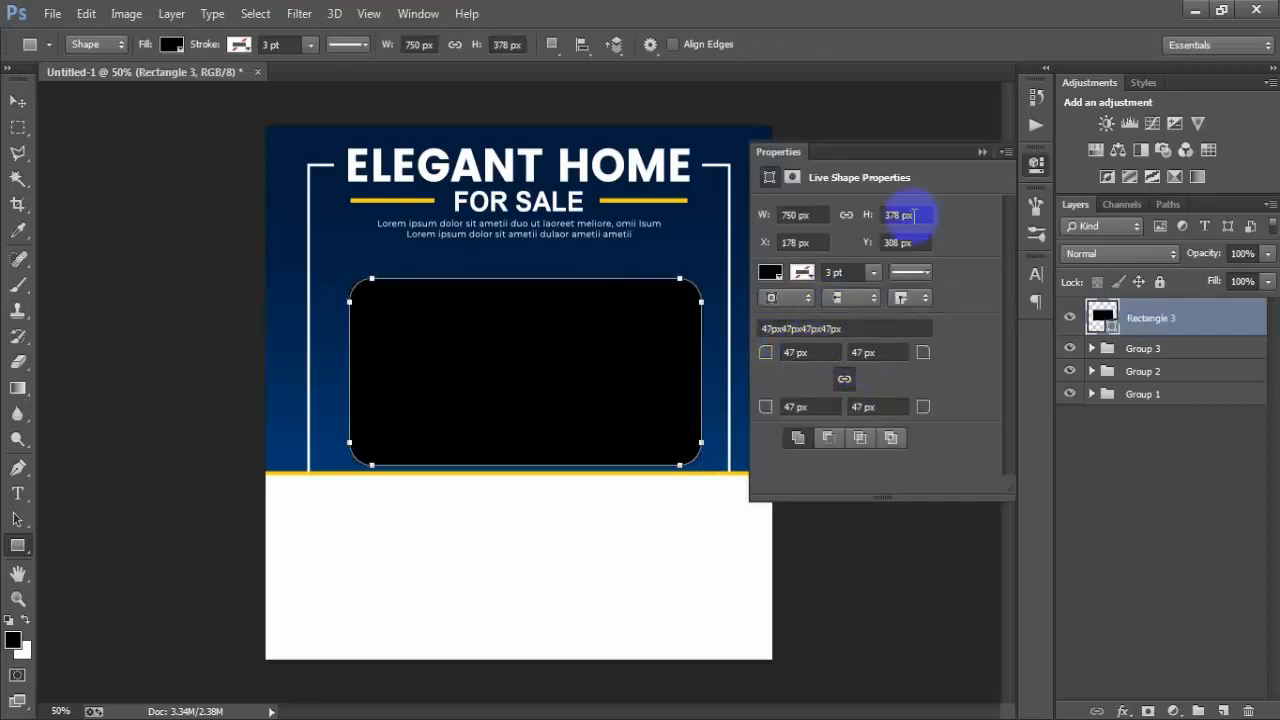
{"action": "left_click", "coordinate": [983, 151]}
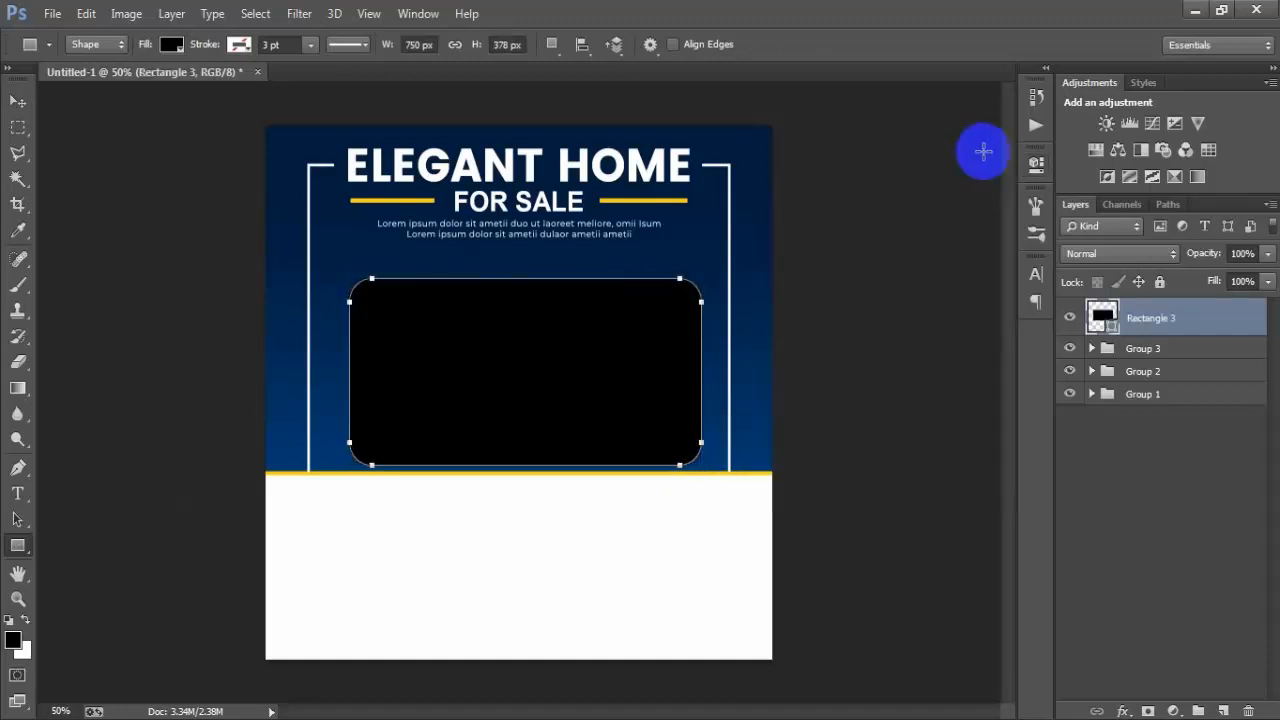
Move Group 2, the white lower area with its yellow line, down to leave a wider gap beneath the black rectangle
{"action": "left_click", "coordinate": [1072, 373]}
{"action": "left_click", "coordinate": [1072, 373]}
{"action": "left_click", "coordinate": [1113, 377]}
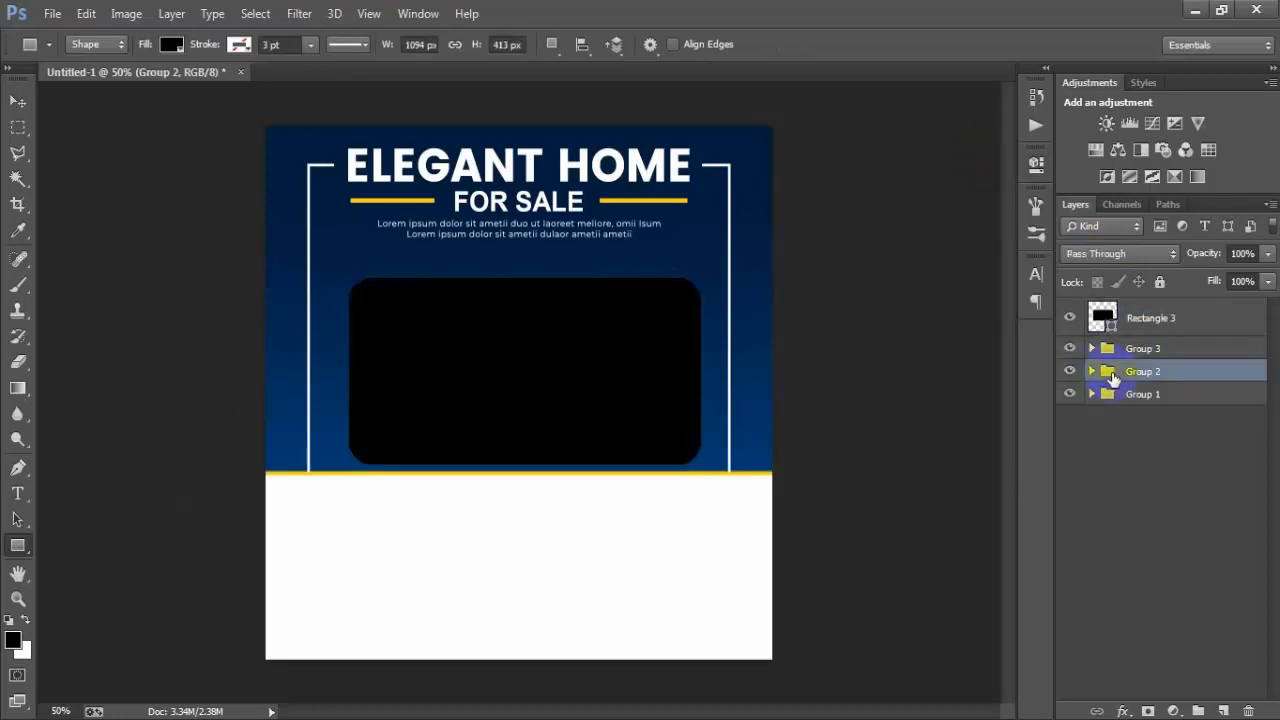
{"action": "left_click", "coordinate": [18, 101]}
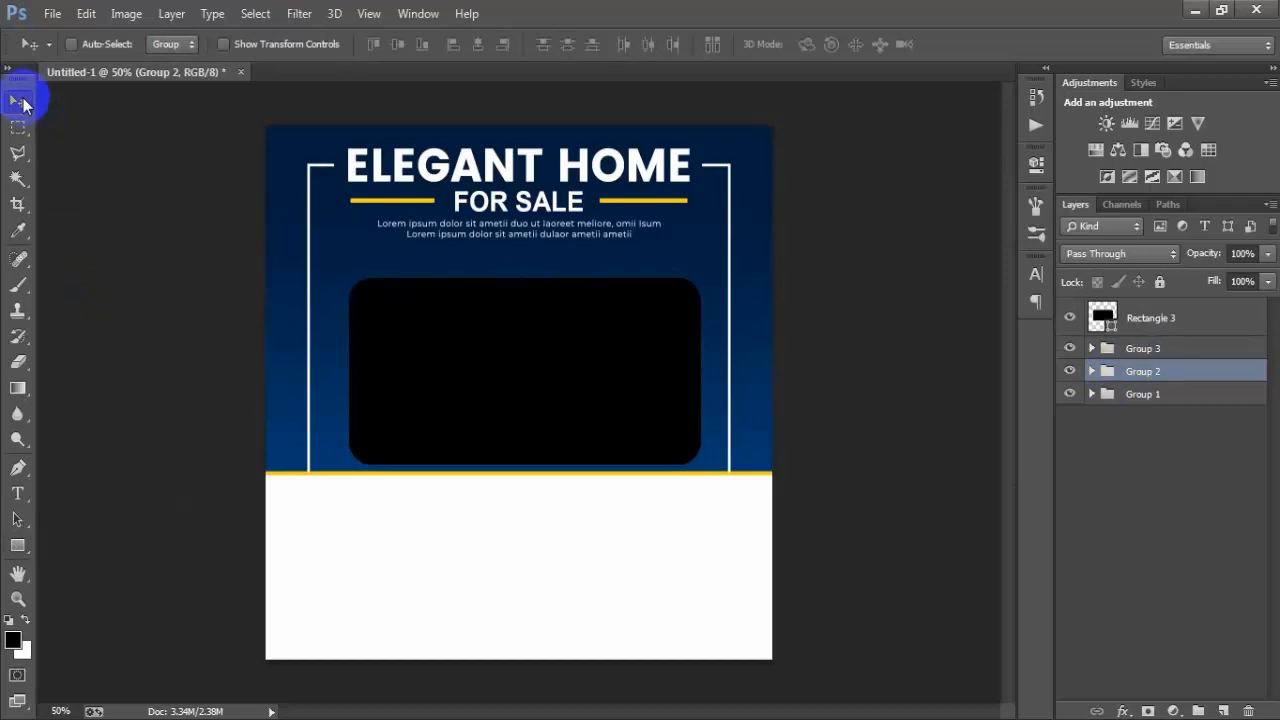
{"action": "left_click", "coordinate": [1066, 371]}
{"action": "left_click", "coordinate": [1066, 371]}
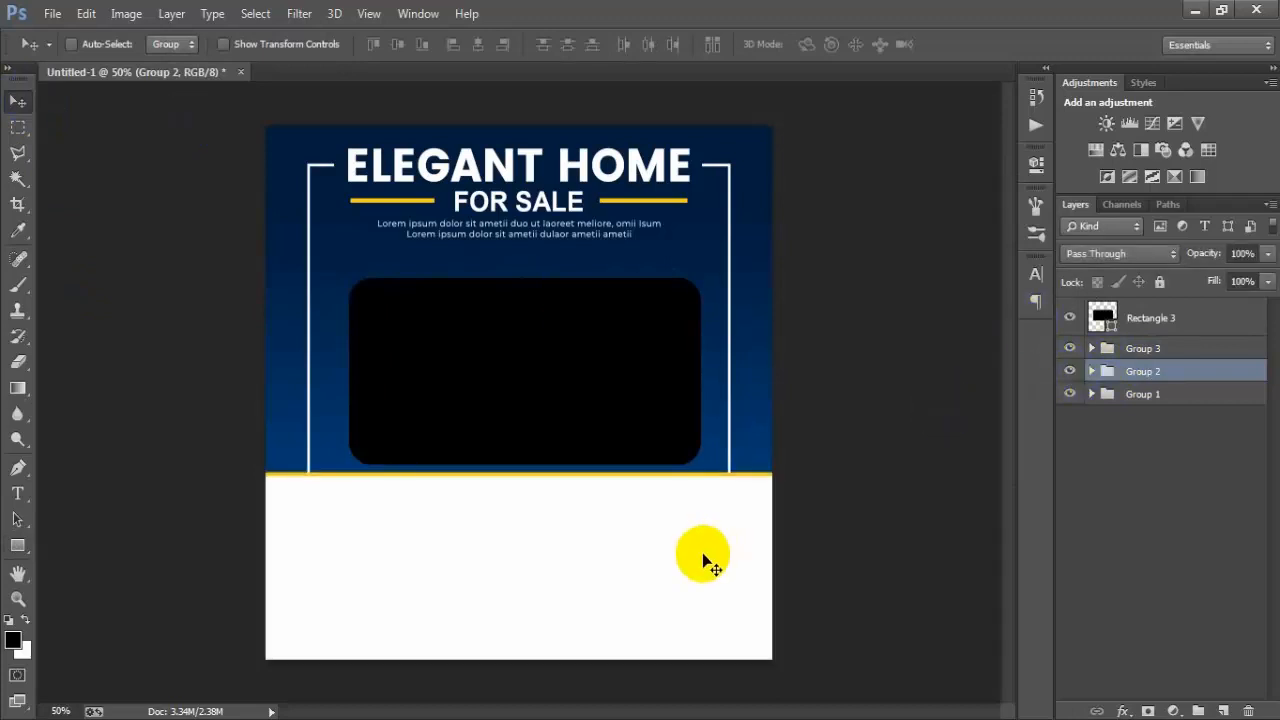
{"action": "key", "text": "Down"}
{"action": "key", "text": "Down"}
{"action": "key", "text": "Down"}
{"action": "key", "text": "Down"}
{"action": "key", "text": "Down"}
{"action": "key", "text": "Down"}
{"action": "key", "text": "Down"}
{"action": "key", "text": "Down"}
{"action": "key", "text": "Down"}
{"action": "key", "text": "Down"}
{"action": "key", "text": "Down"}
{"action": "key", "text": "Down"}
{"action": "key", "text": "Down"}
{"action": "key", "text": "Down"}
{"action": "key", "text": "Down"}
{"action": "key", "text": "Down"}
{"action": "key", "text": "Down"}
{"action": "key", "text": "Down"}
{"action": "key", "text": "Down"}
{"action": "key", "text": "Down"}
{"action": "key", "text": "Down"}
{"action": "key", "text": "Down"}
{"action": "key", "text": "Down"}
{"action": "key", "text": "Down"}
{"action": "key", "text": "Down"}
{"action": "key", "text": "Down"}
{"action": "key", "text": "Down"}
{"action": "key", "text": "Down"}
{"action": "key", "text": "Down"}
{"action": "key", "text": "Down"}
{"action": "key", "text": "Down"}
{"action": "key", "text": "Down"}
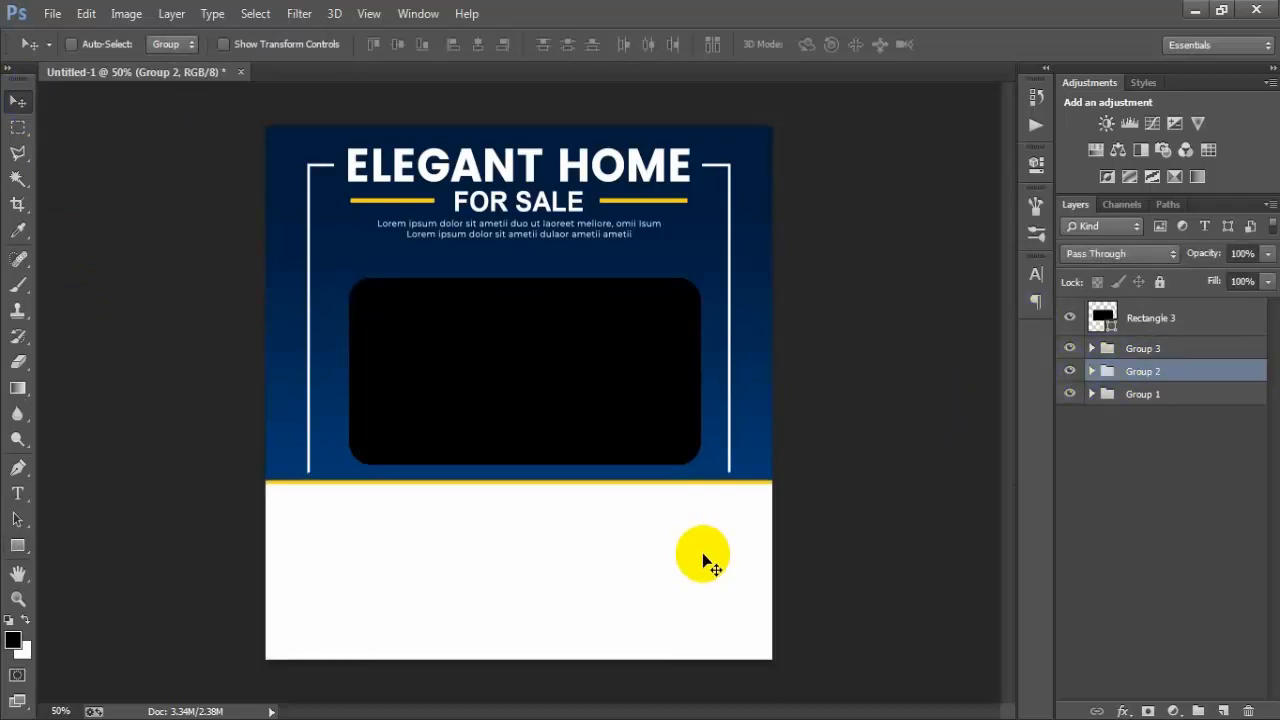
{"action": "key", "text": "Down"}
{"action": "key", "text": "Down"}
{"action": "key", "text": "Down"}
{"action": "key", "text": "Down"}
{"action": "key", "text": "Down"}
{"action": "key", "text": "Down"}
{"action": "key", "text": "Down"}
{"action": "key", "text": "Down"}
{"action": "key", "text": "Down"}
{"action": "key", "text": "Down"}
{"action": "key", "text": "Down"}
{"action": "key", "text": "Down"}
{"action": "key", "text": "Down"}
{"action": "key", "text": "Down"}
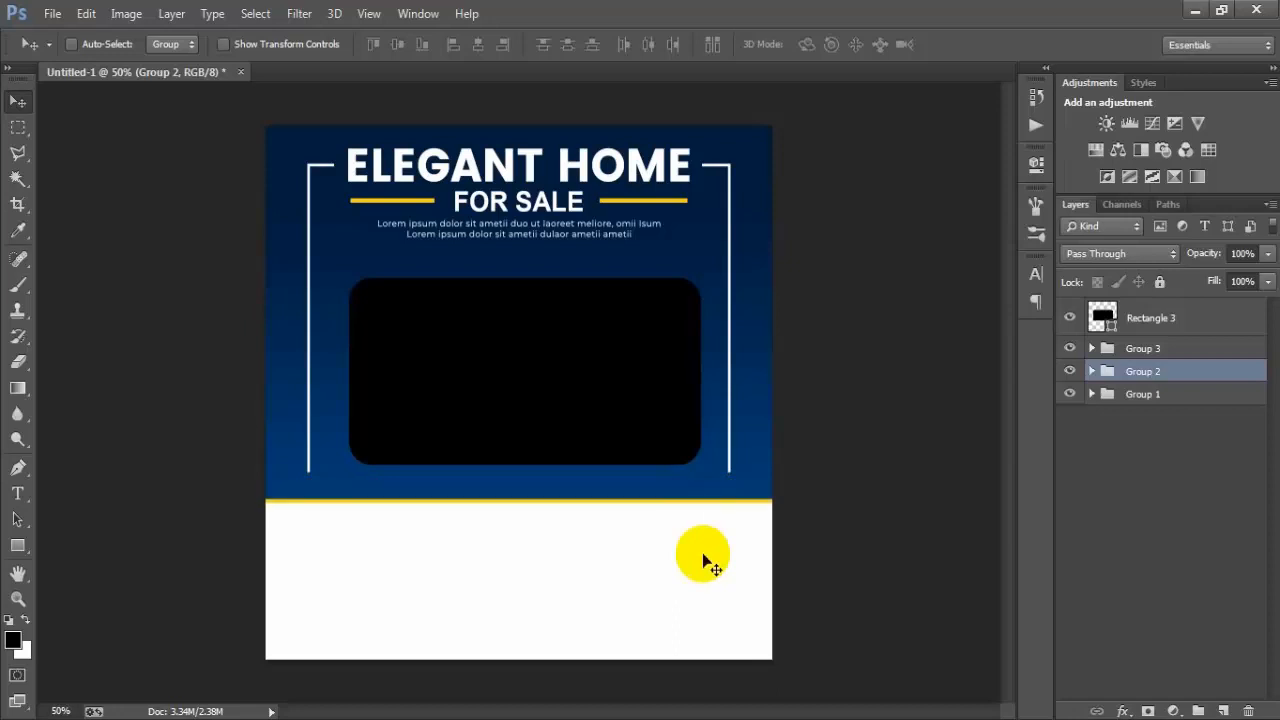
{"action": "key", "text": "Up"}
{"action": "key", "text": "Up"}
{"action": "key", "text": "Up"}
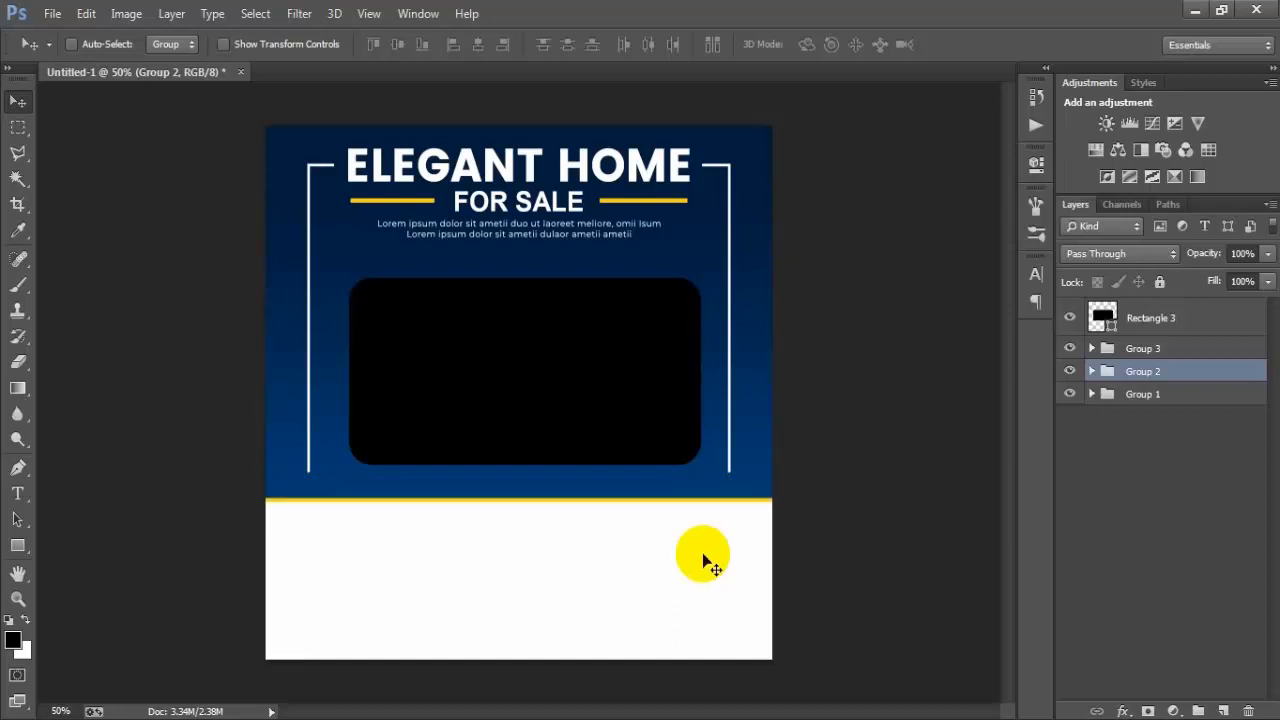
{"action": "key", "text": "Up"}
{"action": "key", "text": "Down"}
{"action": "key", "text": "Up"}
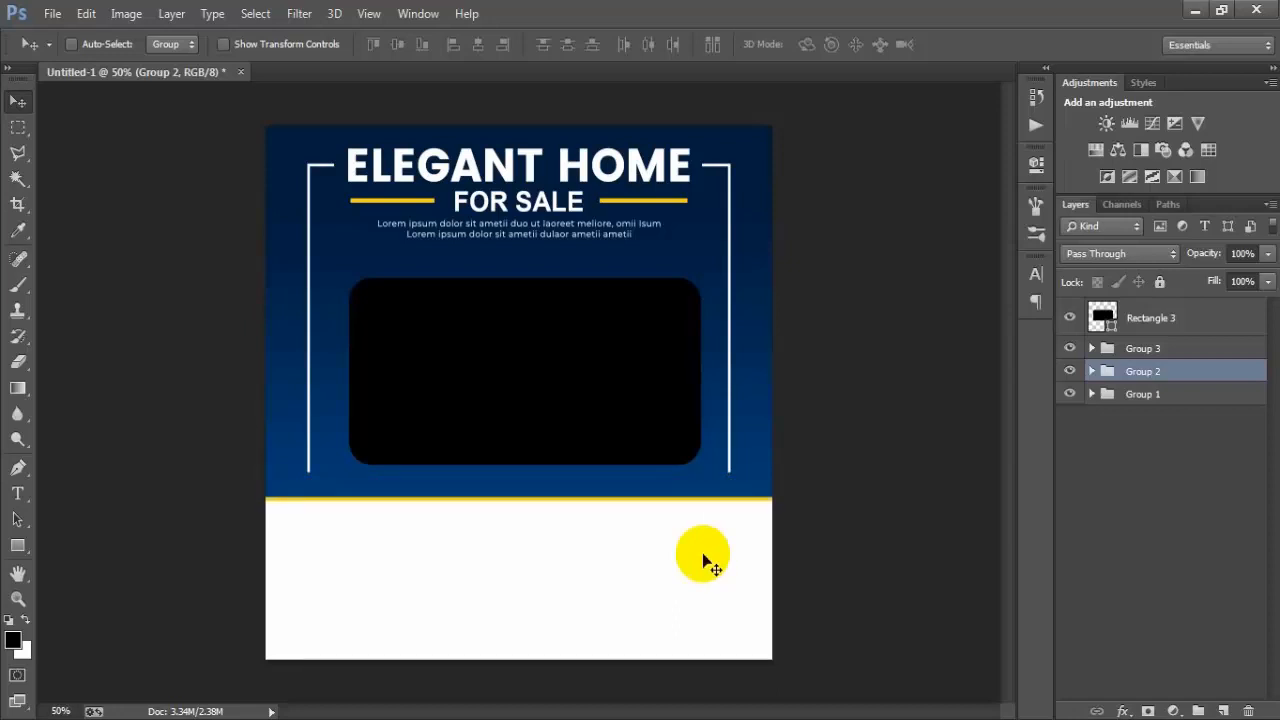
Stretch the outline frame on Rectangle 2 in Group 3 downward to about 108% height so it meets the yellow line
{"action": "left_click", "coordinate": [1093, 348]}
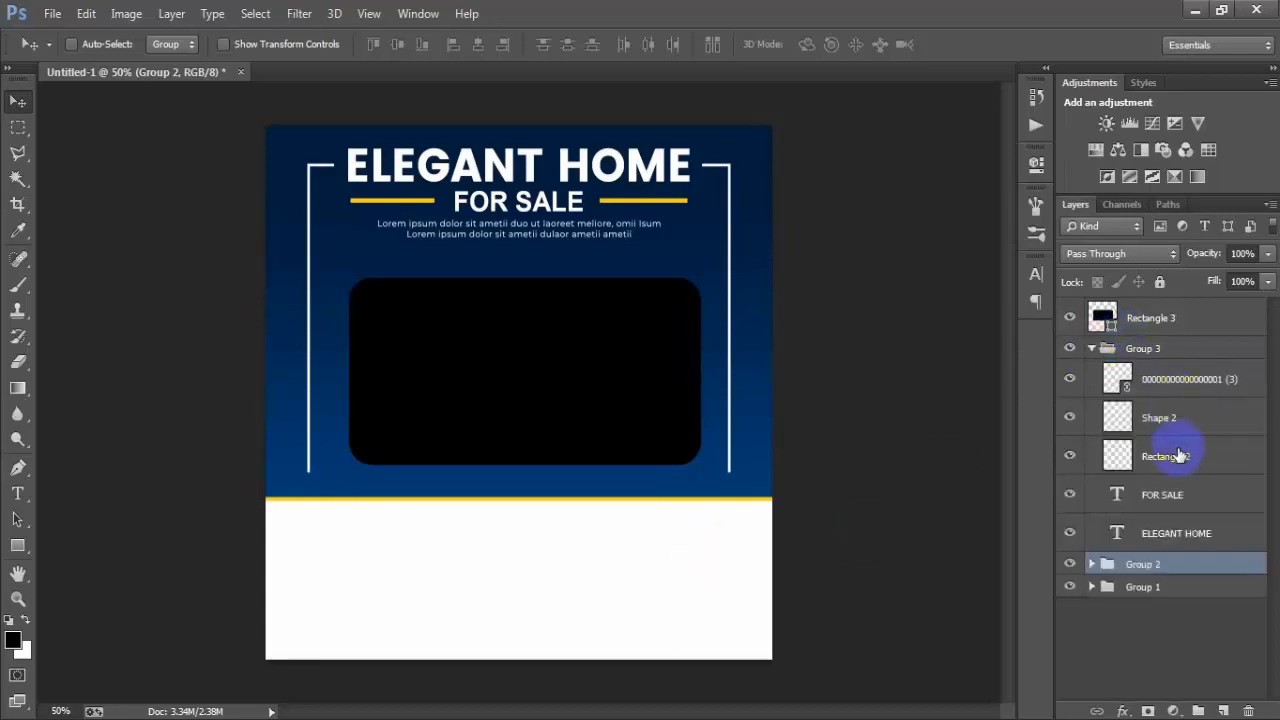
{"action": "left_click", "coordinate": [1178, 460]}
{"action": "key", "text": "ctrl+t"}
{"action": "left_click_drag", "start_coordinate": [520, 476], "coordinate": [519, 499]}
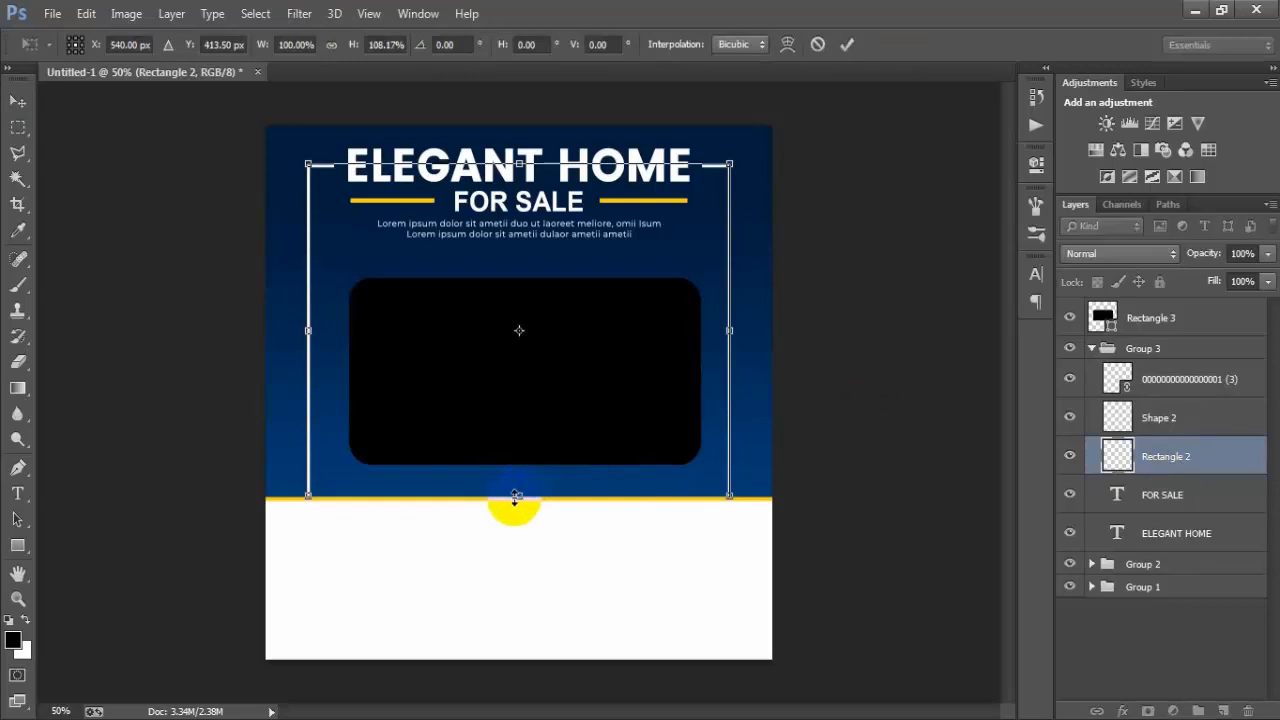
{"action": "left_click", "coordinate": [848, 46]}
{"action": "left_click", "coordinate": [1092, 348]}
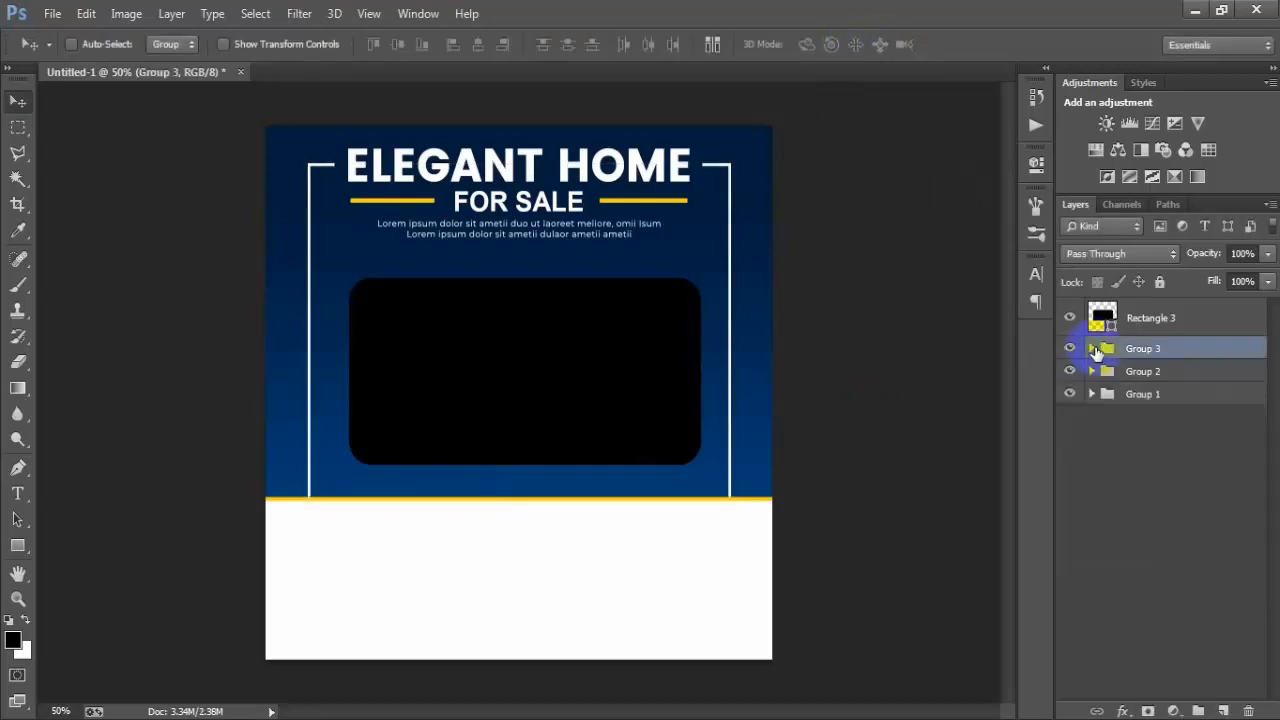
Enlarge the black rounded rectangle to about 101% width and 123% height, and nudge it up off the yellow line
{"action": "left_click", "coordinate": [1160, 318]}
{"action": "key", "text": "ctrl+t"}
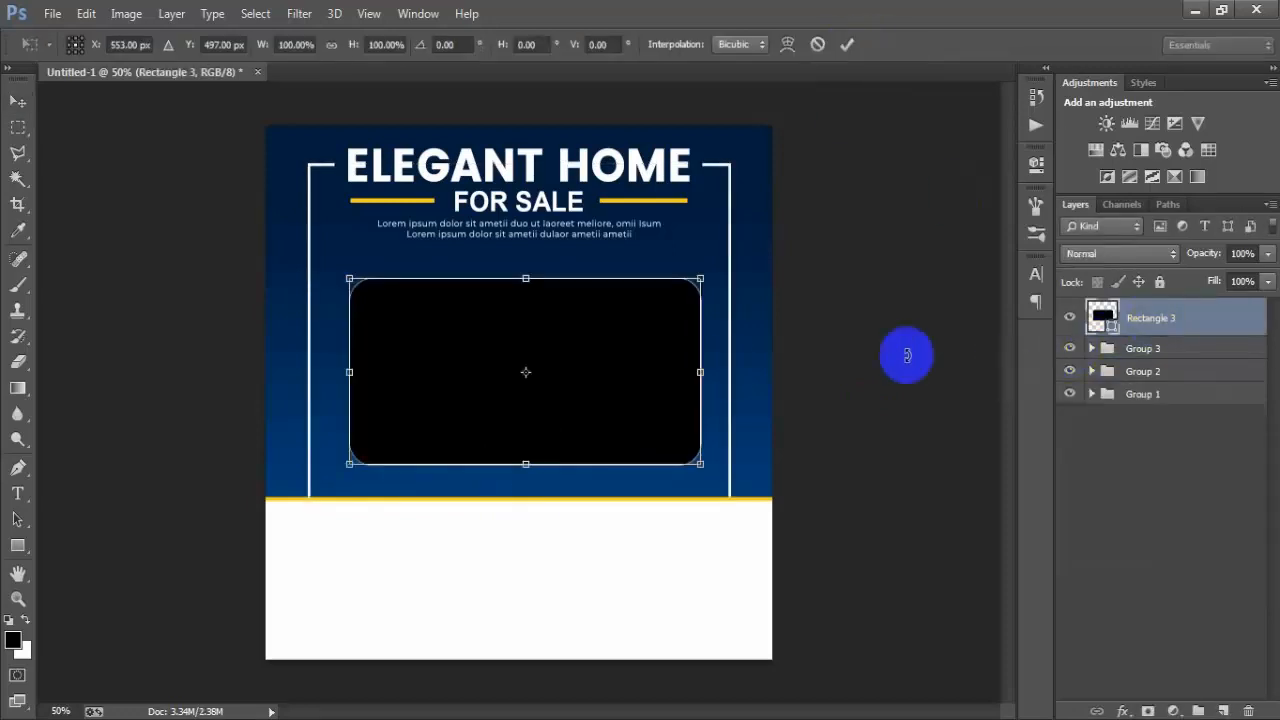
{"action": "left_click_drag", "start_coordinate": [526, 464], "coordinate": [526, 496]}
{"action": "left_click_drag", "start_coordinate": [528, 277], "coordinate": [528, 268]}
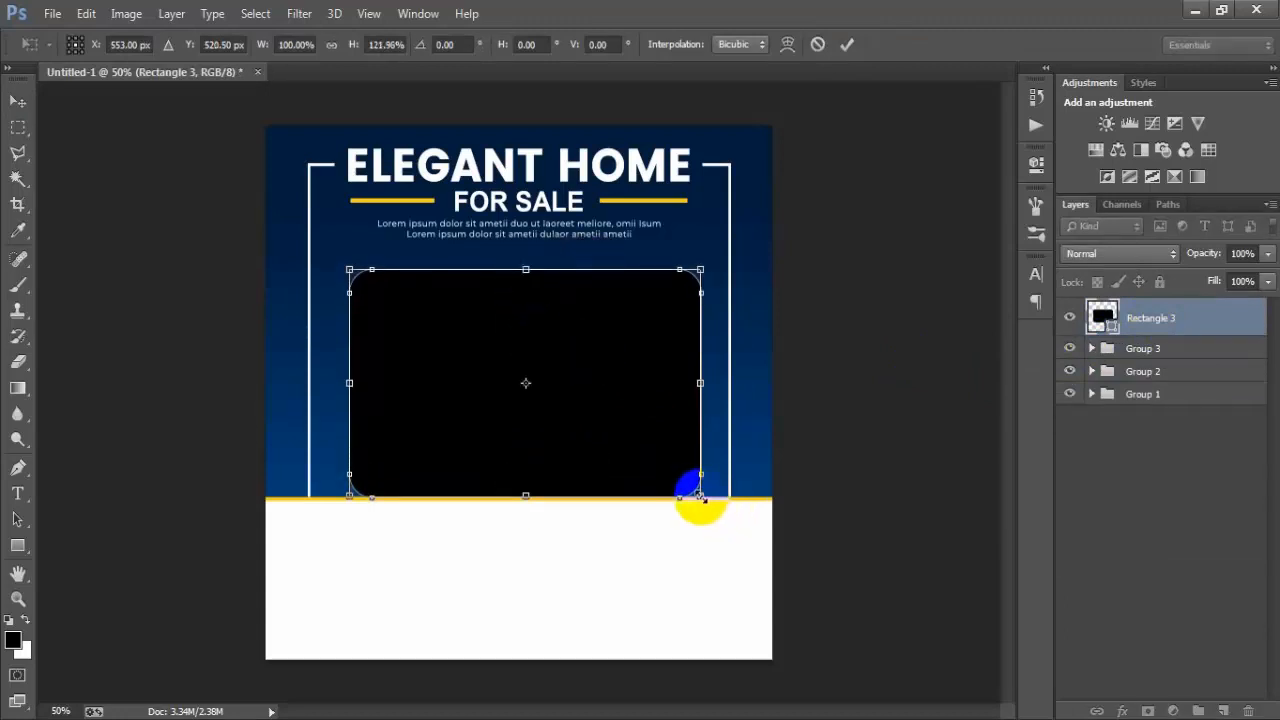
{"action": "left_click_drag", "start_coordinate": [702, 494], "coordinate": [701, 492]}
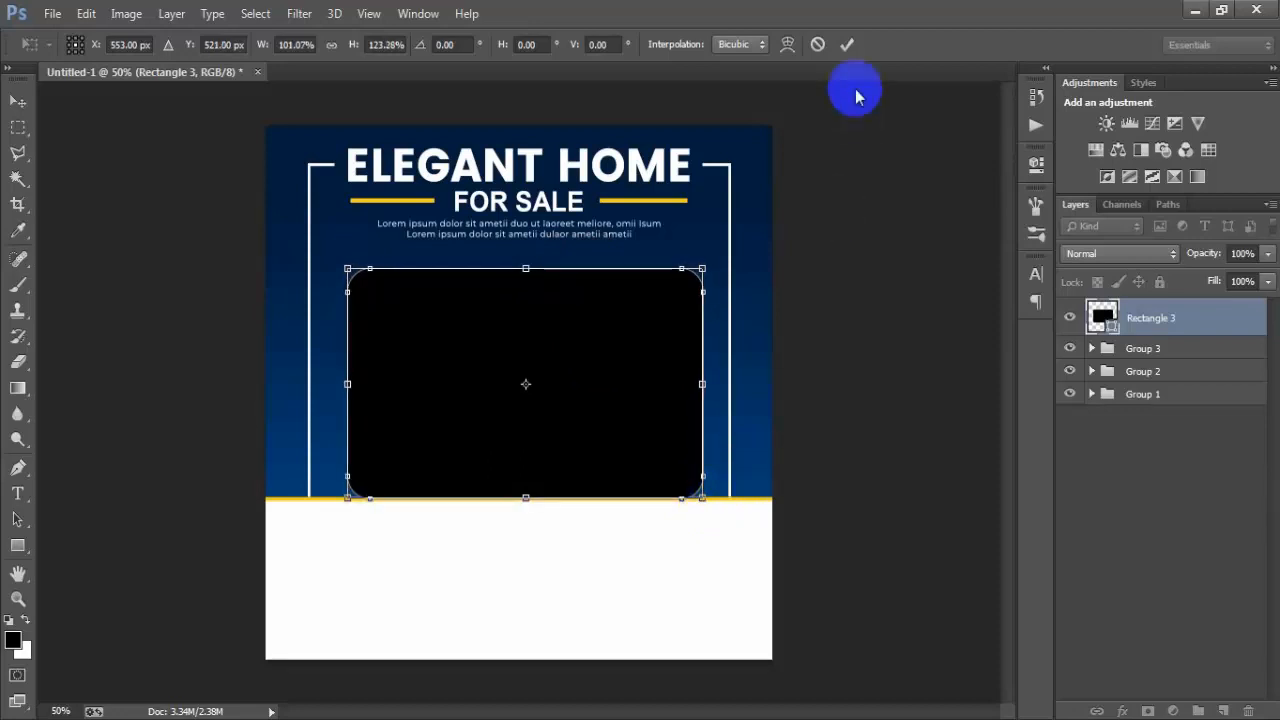
{"action": "left_click", "coordinate": [847, 44]}
{"action": "key", "text": "Up"}
{"action": "key", "text": "Up"}
{"action": "key", "text": "Up"}
{"action": "key", "text": "Up"}
{"action": "key", "text": "Up"}
{"action": "key", "text": "Up"}
{"action": "key", "text": "Up"}
{"action": "key", "text": "Up"}
{"action": "key", "text": "Up"}
{"action": "key", "text": "Up"}
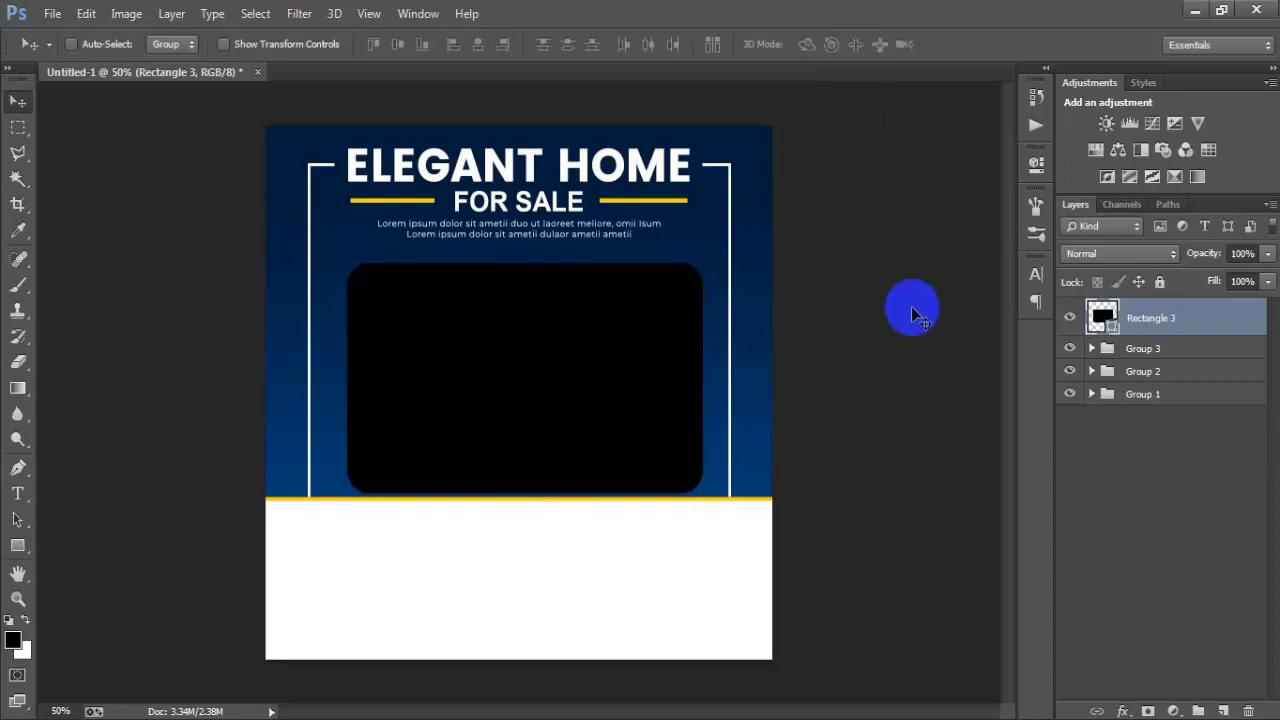
Scale the black rounded rectangle down slightly about its centre and nudge it up a little more
{"action": "key", "text": "ctrl+t"}
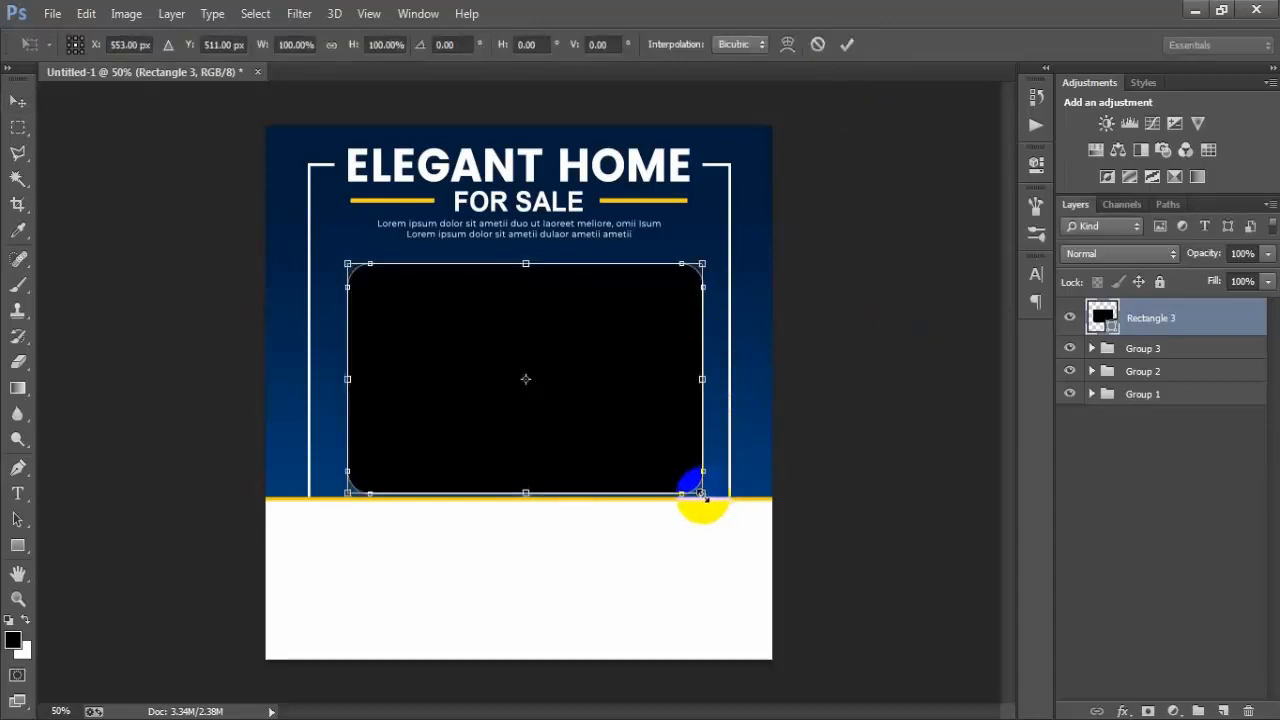
{"action": "left_click_drag", "start_coordinate": [702, 494], "coordinate": [697, 490]}
{"action": "left_click", "coordinate": [847, 44]}
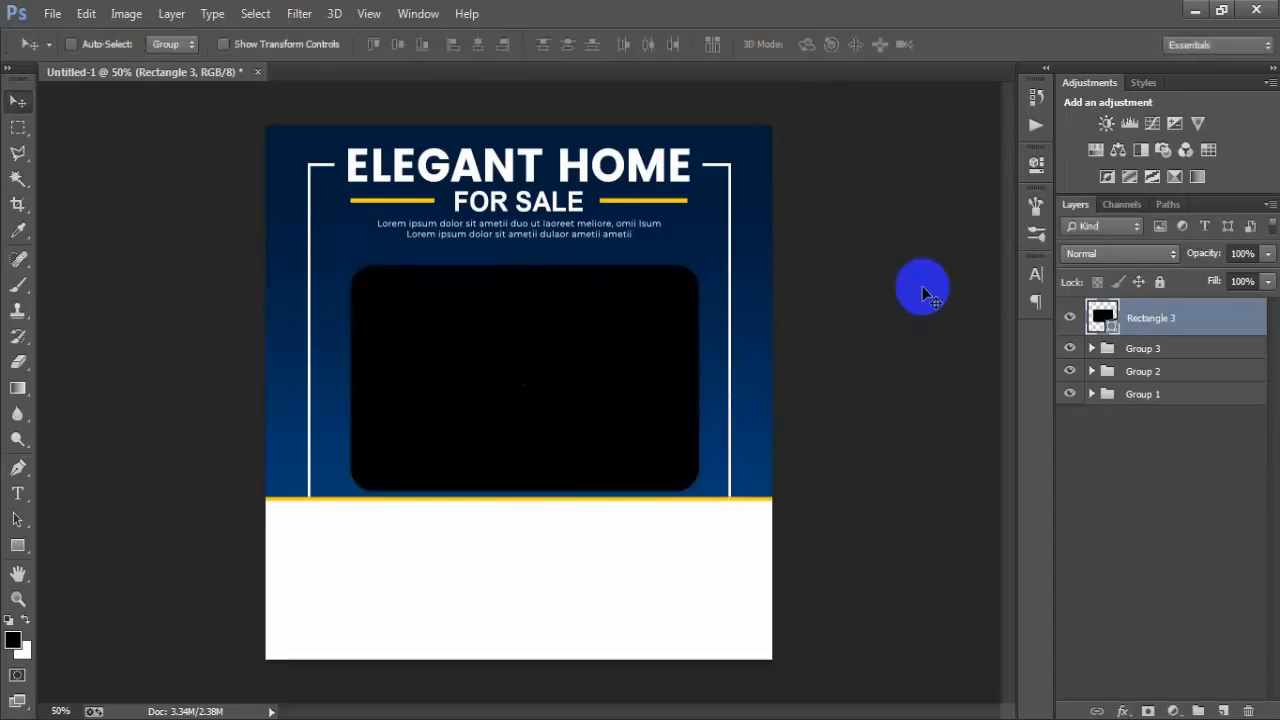
{"action": "key", "text": "Up"}
{"action": "key", "text": "Up"}
{"action": "key", "text": "Up"}
{"action": "key", "text": "Up"}
{"action": "key", "text": "Up"}
{"action": "key", "text": "Up"}
{"action": "key", "text": "Up"}
{"action": "key", "text": "Up"}
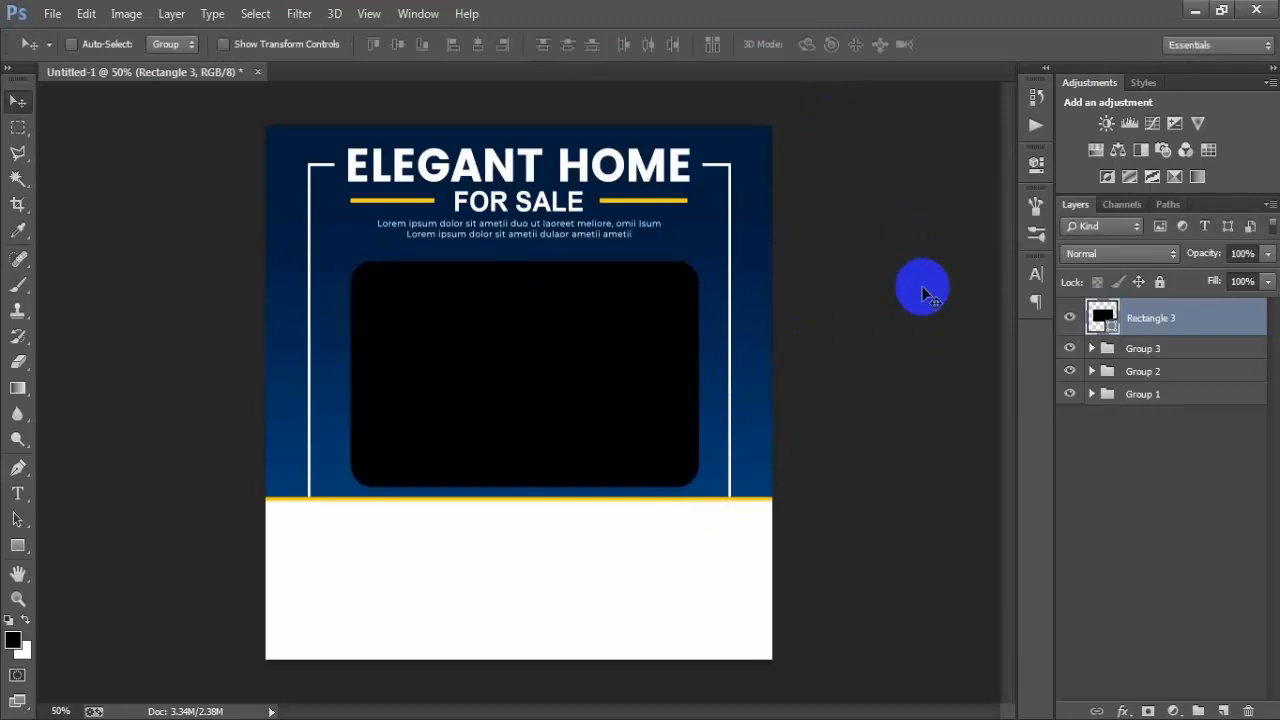
Centre the black rounded rectangle horizontally on the canvas by aligning it with Layer 0, and reselect only its layer
{"action": "left_click", "coordinate": [1092, 394]}
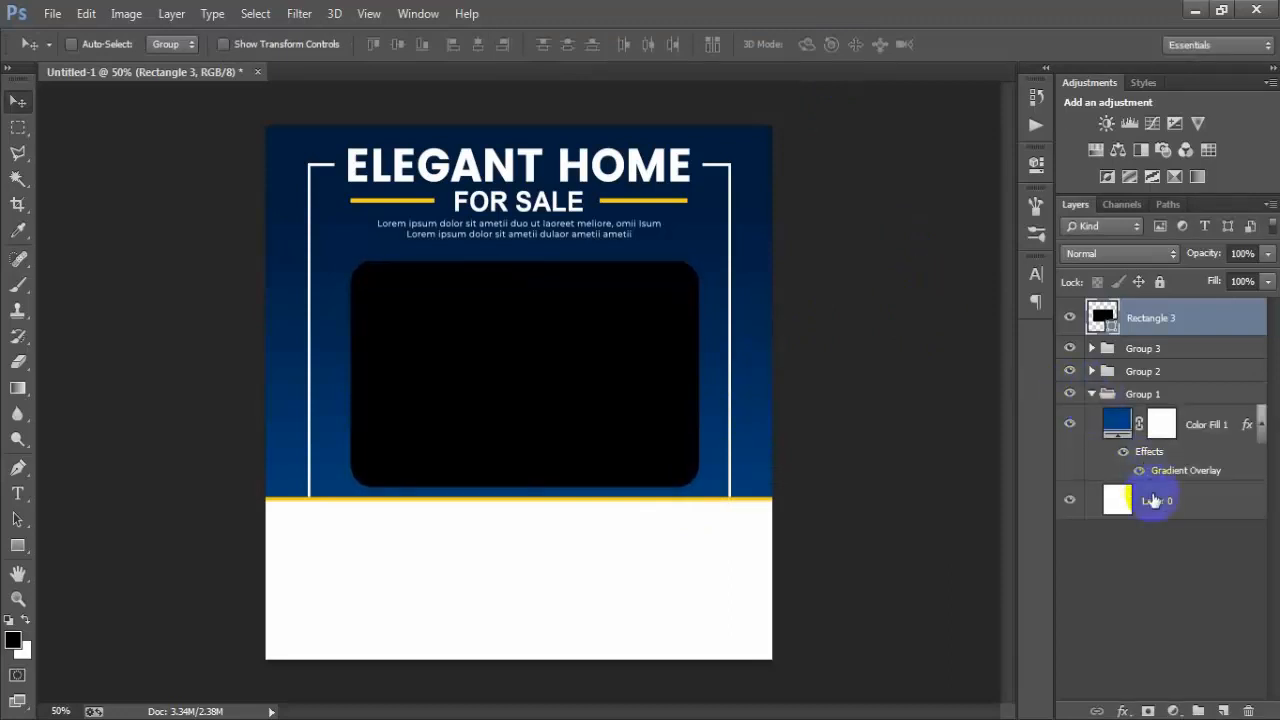
{"action": "left_click", "coordinate": [1150, 500], "text": "ctrl"}
{"action": "left_click", "coordinate": [478, 45]}
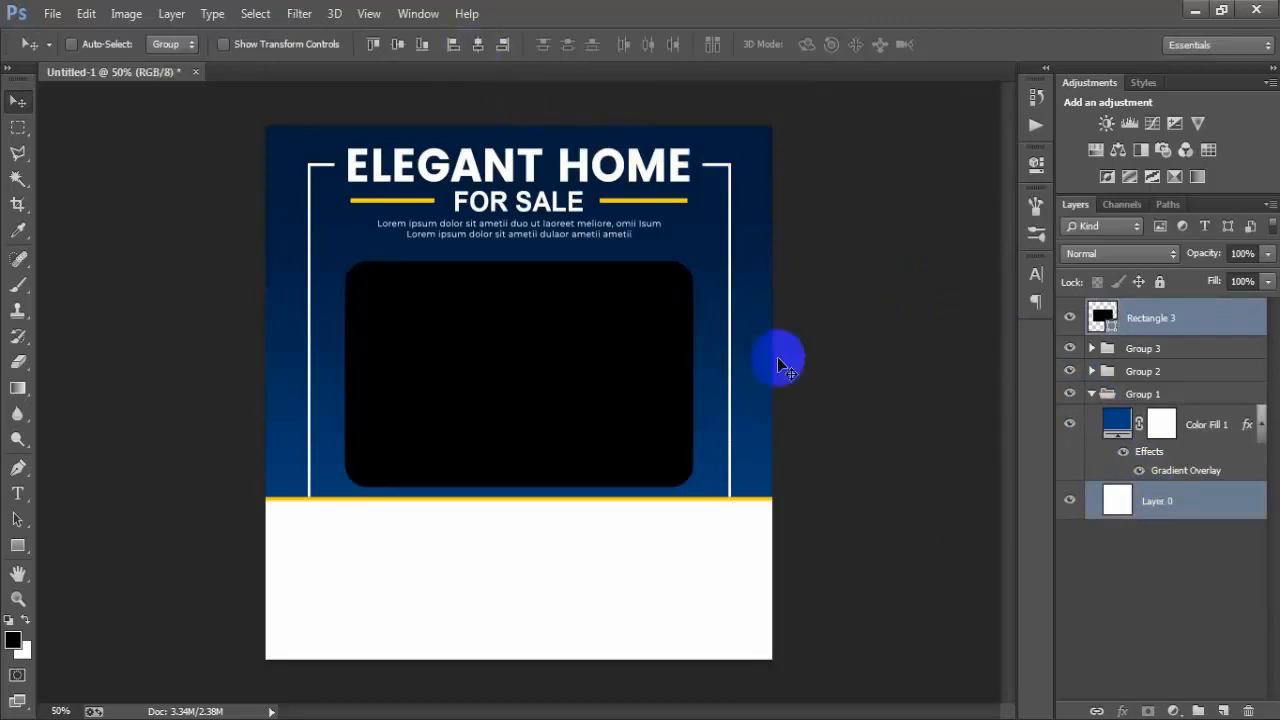
{"action": "left_click", "coordinate": [1094, 395]}
{"action": "left_click", "coordinate": [1104, 328]}
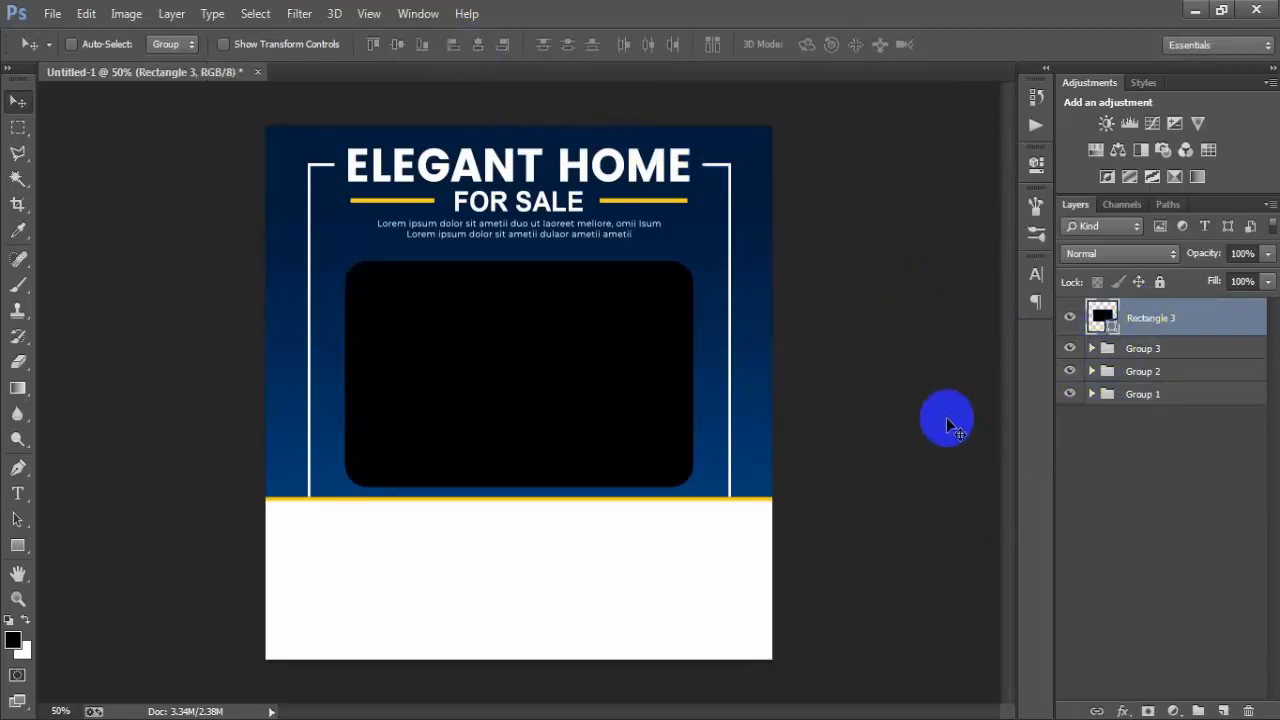
Widen the black rounded rectangle evenly on both sides to about 104.3% of its width
{"action": "key", "text": "ctrl+t"}
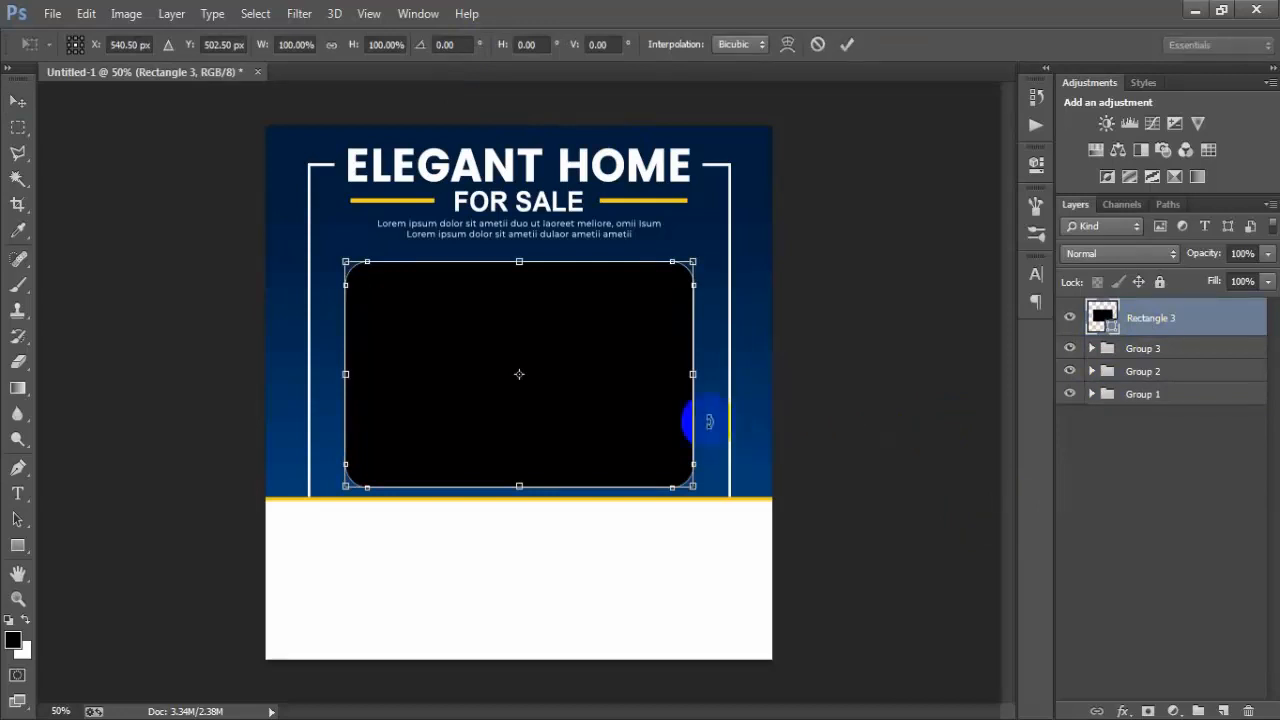
{"action": "left_click_drag", "start_coordinate": [694, 375], "coordinate": [694, 371]}
{"action": "left_click", "coordinate": [846, 44]}
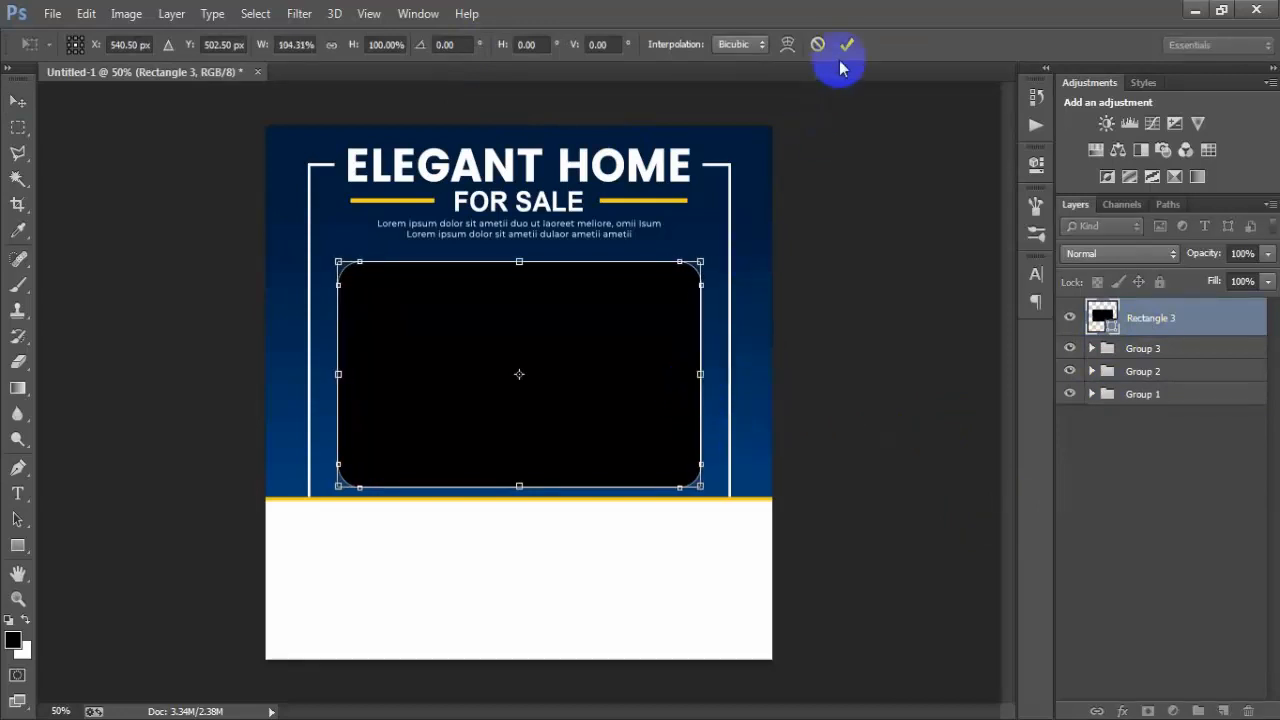
Apply the widening of the black rounded rectangle and nudge it down to sit just above the yellow line
{"action": "key", "text": "Down"}
{"action": "key", "text": "Down"}
{"action": "key", "text": "Down"}
{"action": "key", "text": "Down"}
{"action": "key", "text": "Down"}
{"action": "key", "text": "Down"}
{"action": "key", "text": "Down"}
{"action": "key", "text": "Down"}
{"action": "key", "text": "Down"}
{"action": "key", "text": "Down"}
{"action": "key", "text": "Down"}
{"action": "key", "text": "Down"}
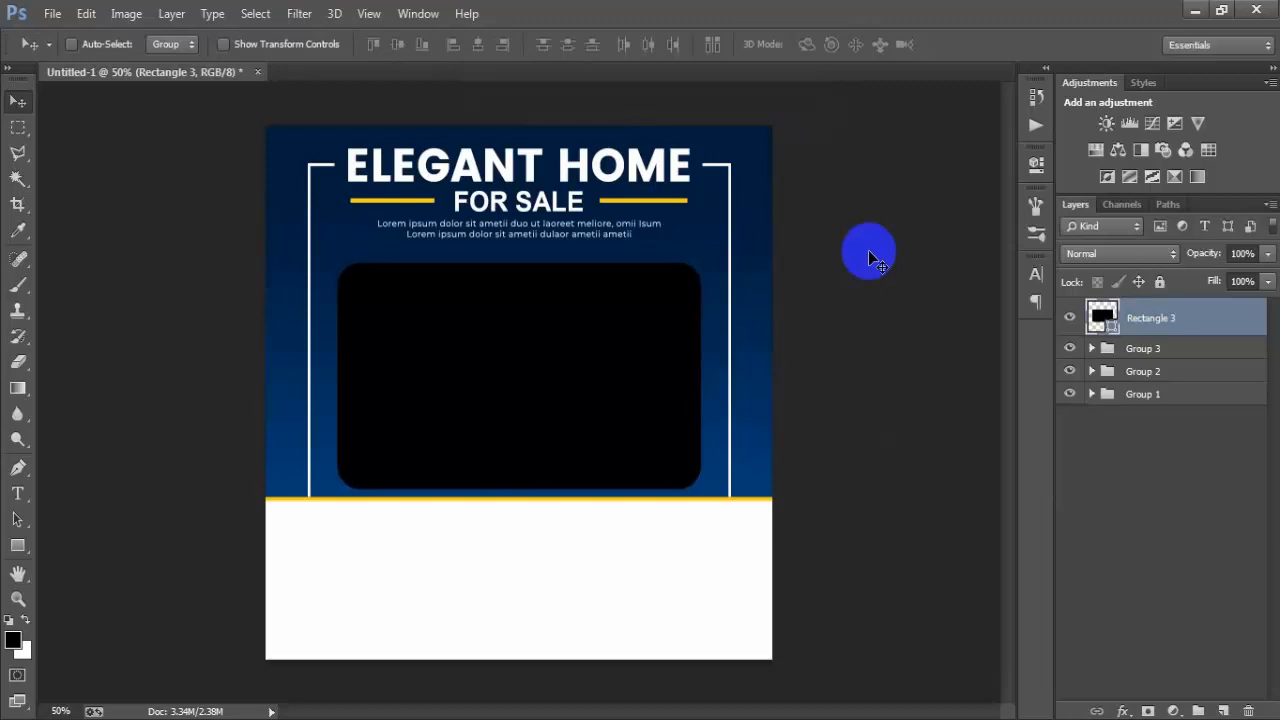
{"action": "key", "text": "Up"}
{"action": "key", "text": "Up"}
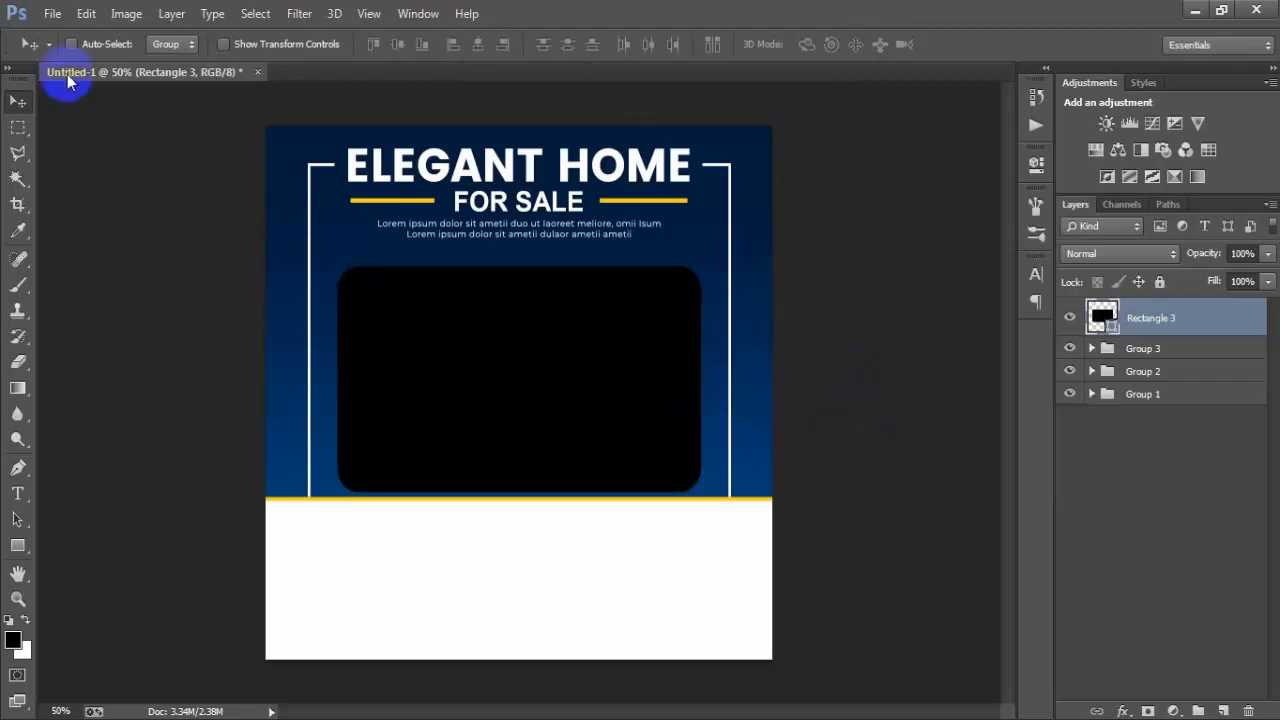
Place the modern house exterior photo as a linked image and clip it to the black rounded rectangle
{"action": "left_click", "coordinate": [50, 13]}
{"action": "left_click", "coordinate": [164, 315]}
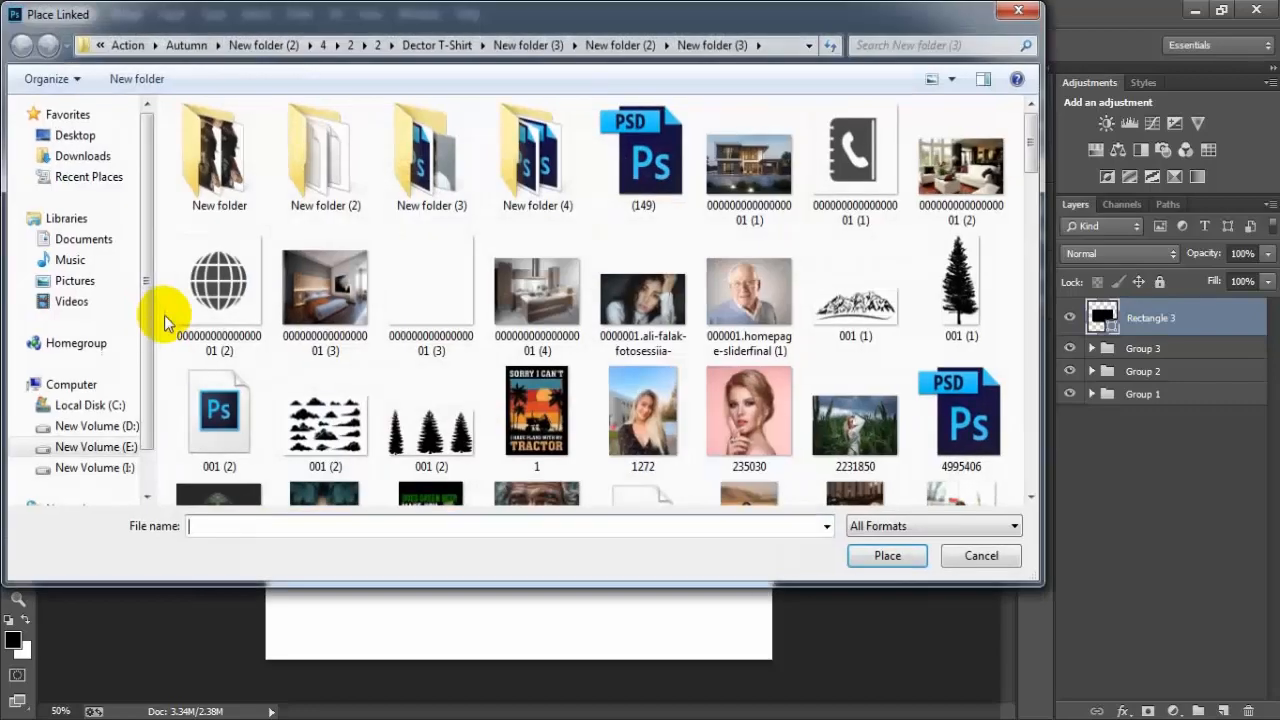
{"action": "left_click", "coordinate": [748, 190]}
{"action": "left_click", "coordinate": [912, 555]}
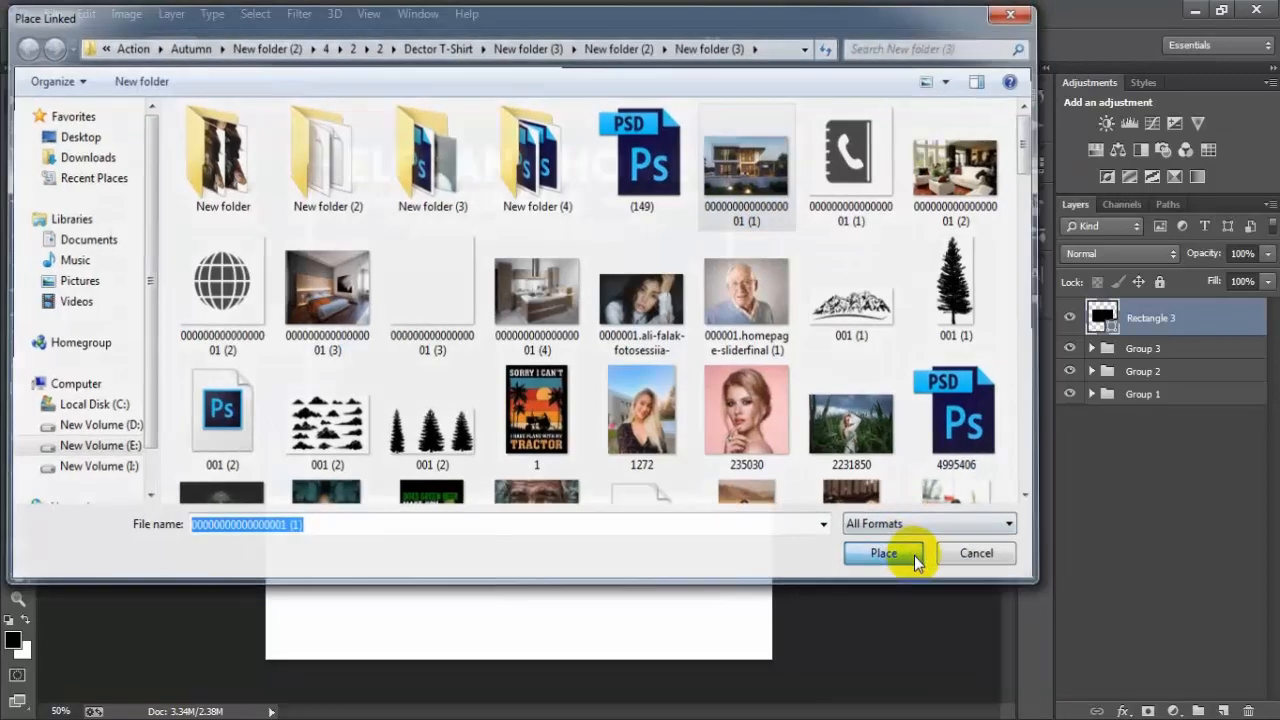
{"action": "left_click", "coordinate": [663, 45]}
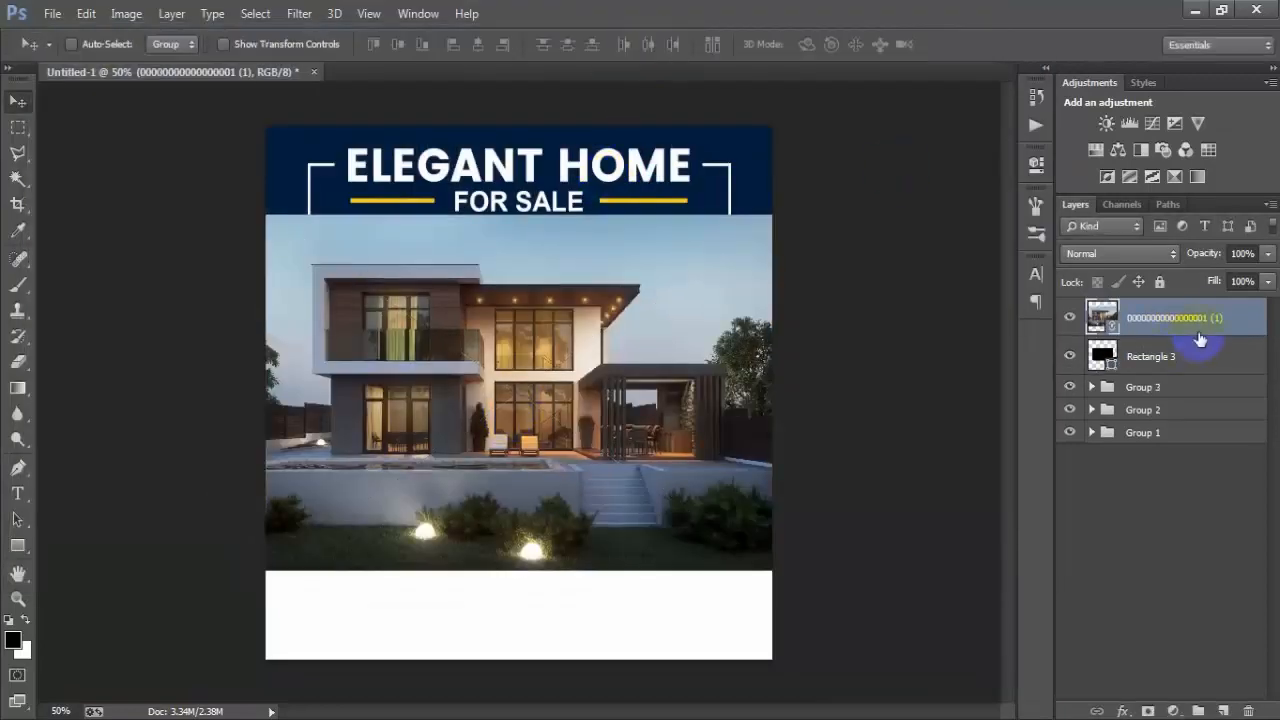
{"action": "right_click", "coordinate": [1200, 340]}
{"action": "left_click", "coordinate": [860, 456]}
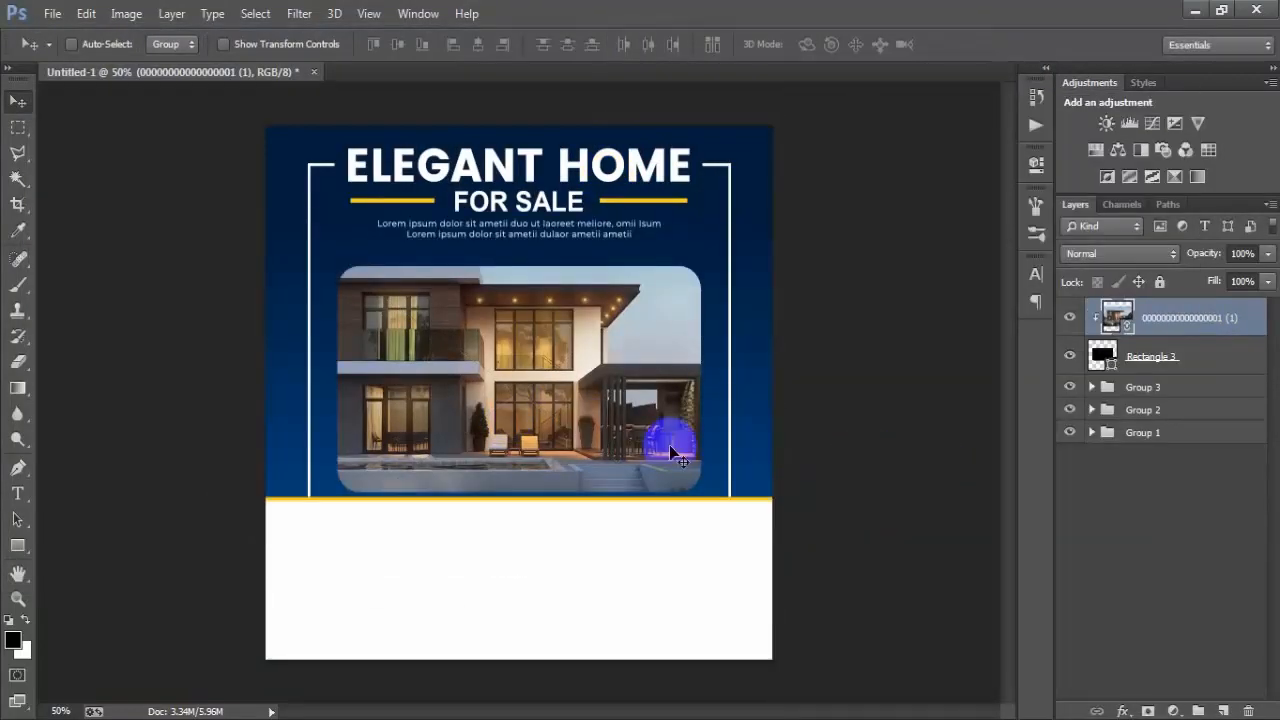
Scale down and reposition the clipped photo so the whole house and its front garden fit inside the rounded rectangle
{"action": "left_click_drag", "start_coordinate": [592, 430], "coordinate": [620, 427]}
{"action": "key", "text": "ctrl+t"}
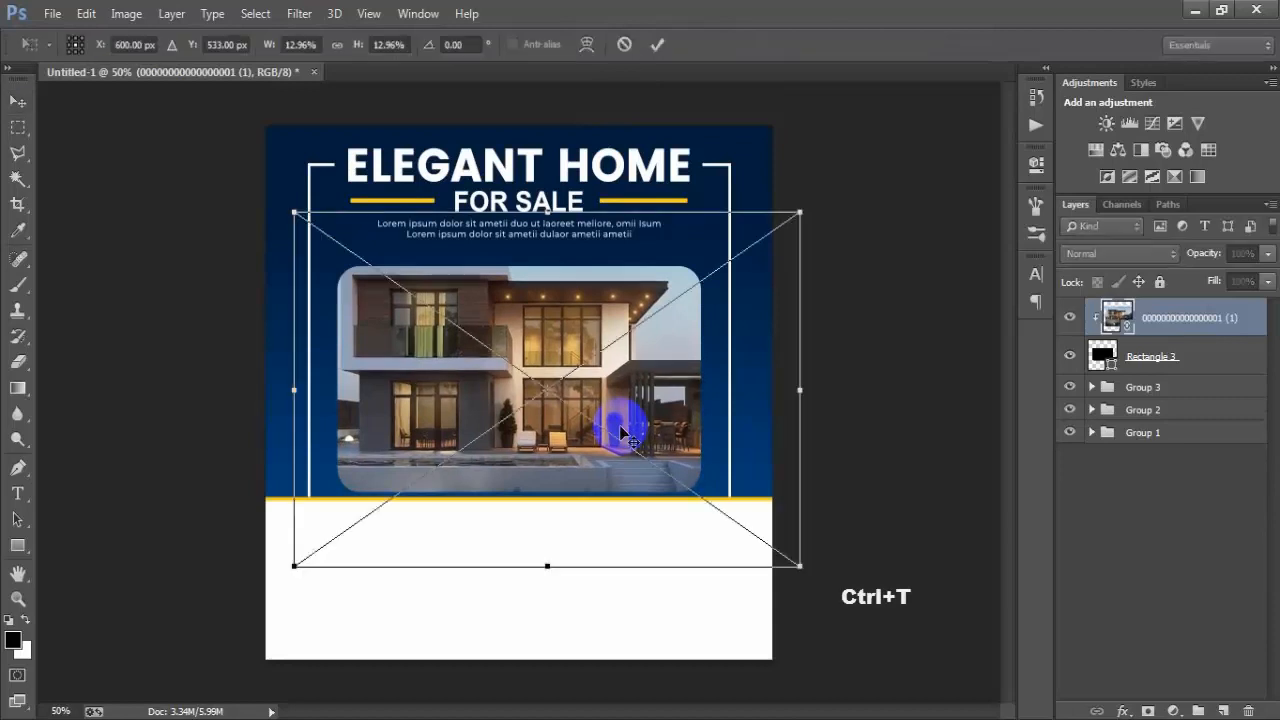
{"action": "left_click_drag", "start_coordinate": [800, 566], "coordinate": [712, 508]}
{"action": "left_click_drag", "start_coordinate": [657, 416], "coordinate": [664, 389]}
{"action": "left_click_drag", "start_coordinate": [691, 504], "coordinate": [705, 509]}
{"action": "left_click", "coordinate": [657, 44]}
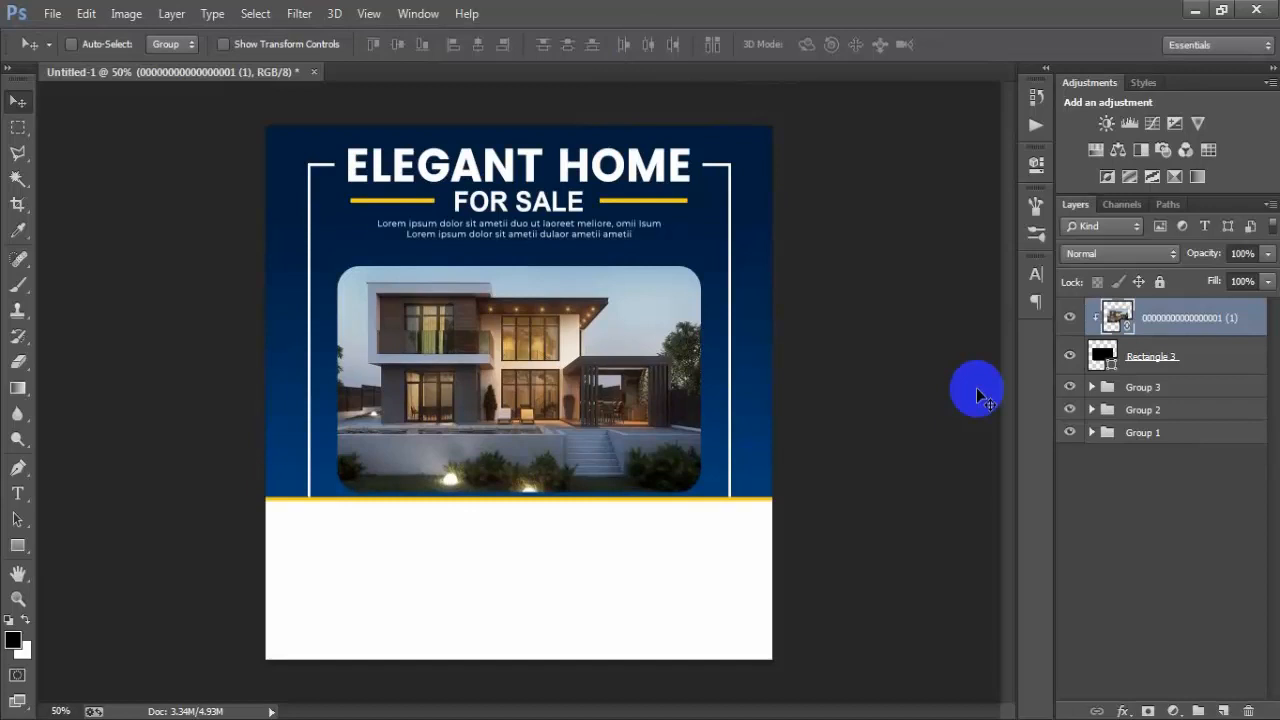
Scale the house photo and its rounded rectangle together about their centre to about 98%
{"action": "left_click", "coordinate": [1186, 357], "text": "shift"}
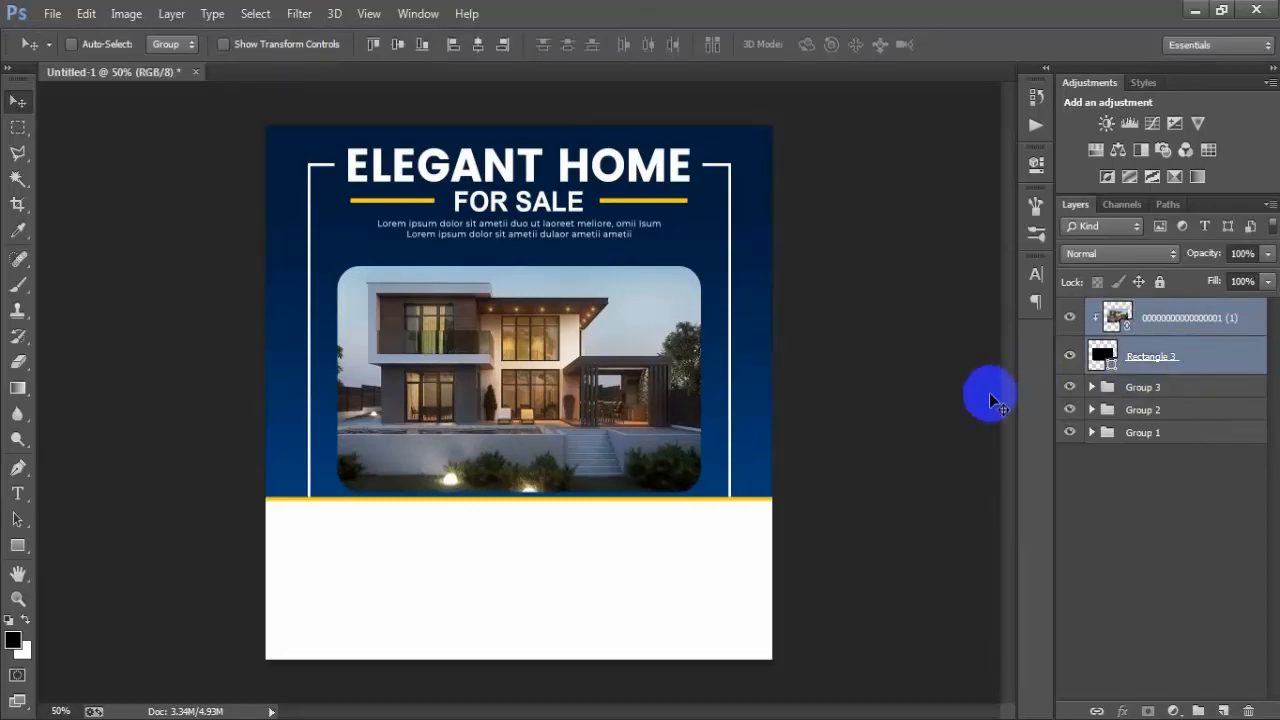
{"action": "key", "text": "ctrl+t"}
{"action": "left_click_drag", "start_coordinate": [703, 508], "coordinate": [701, 506]}
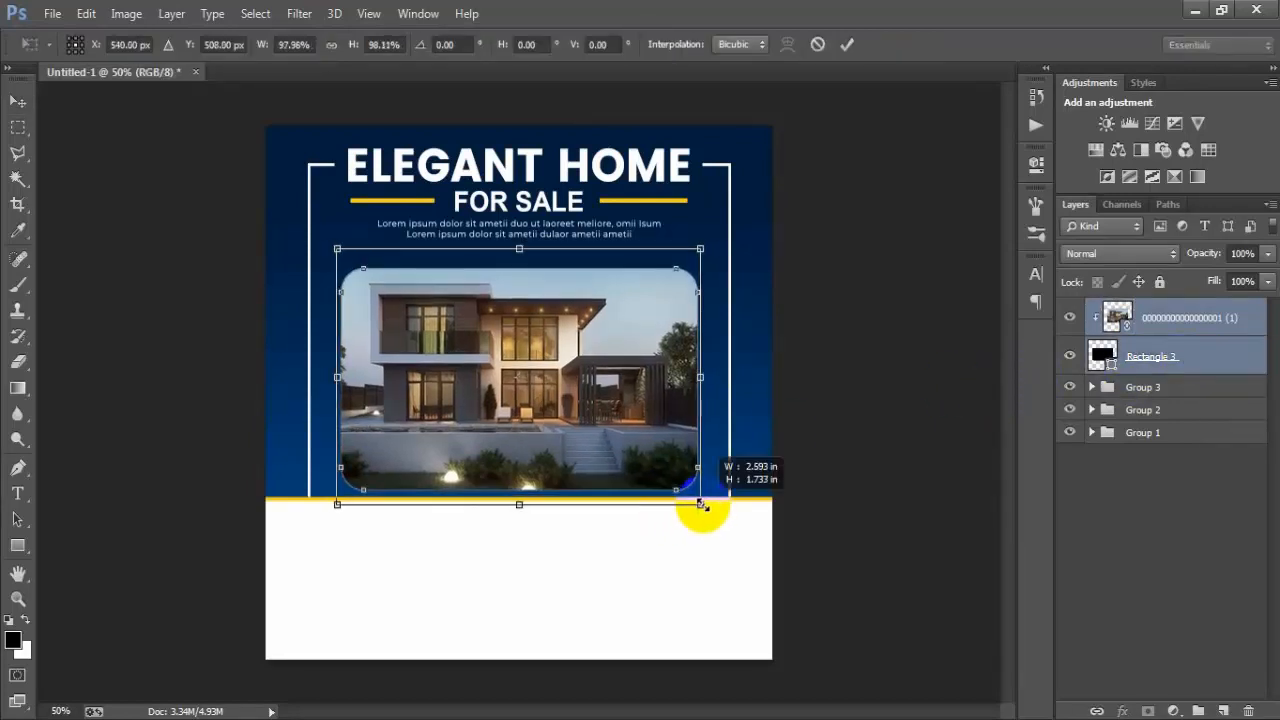
{"action": "left_click", "coordinate": [846, 44]}
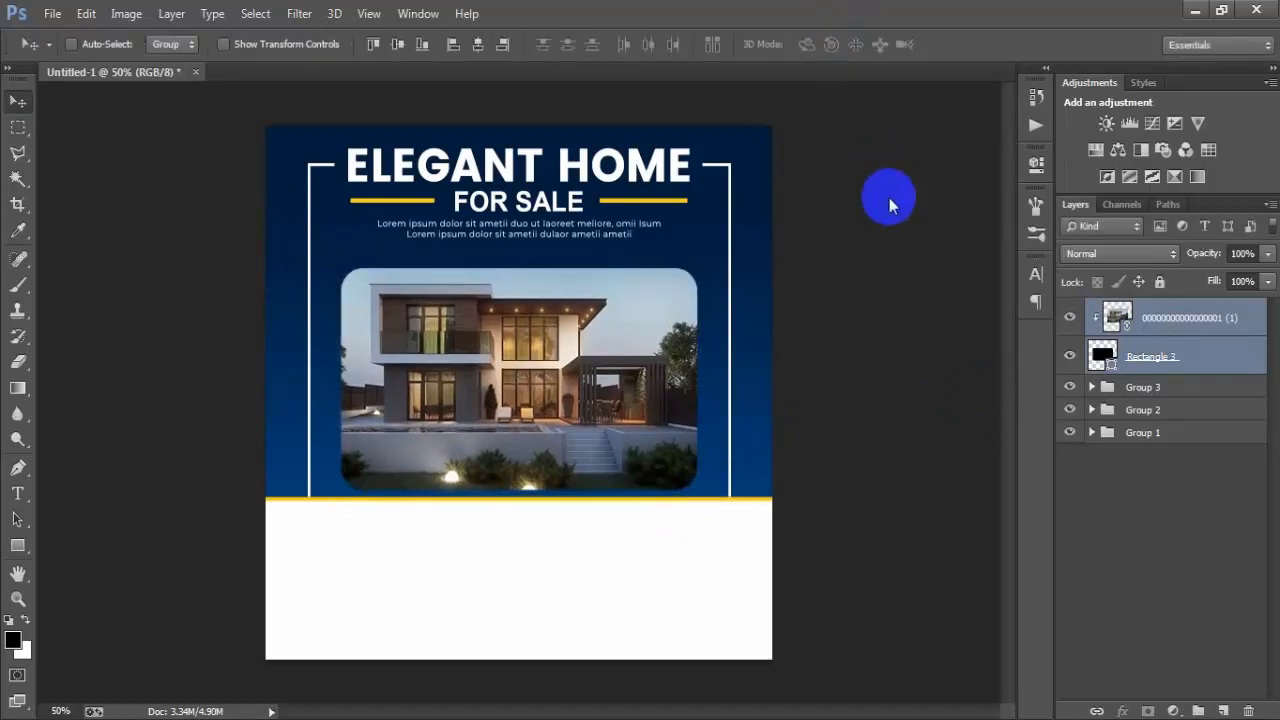
Group the house photo layer with its rounded rectangle layer
{"action": "left_click", "coordinate": [1190, 318]}
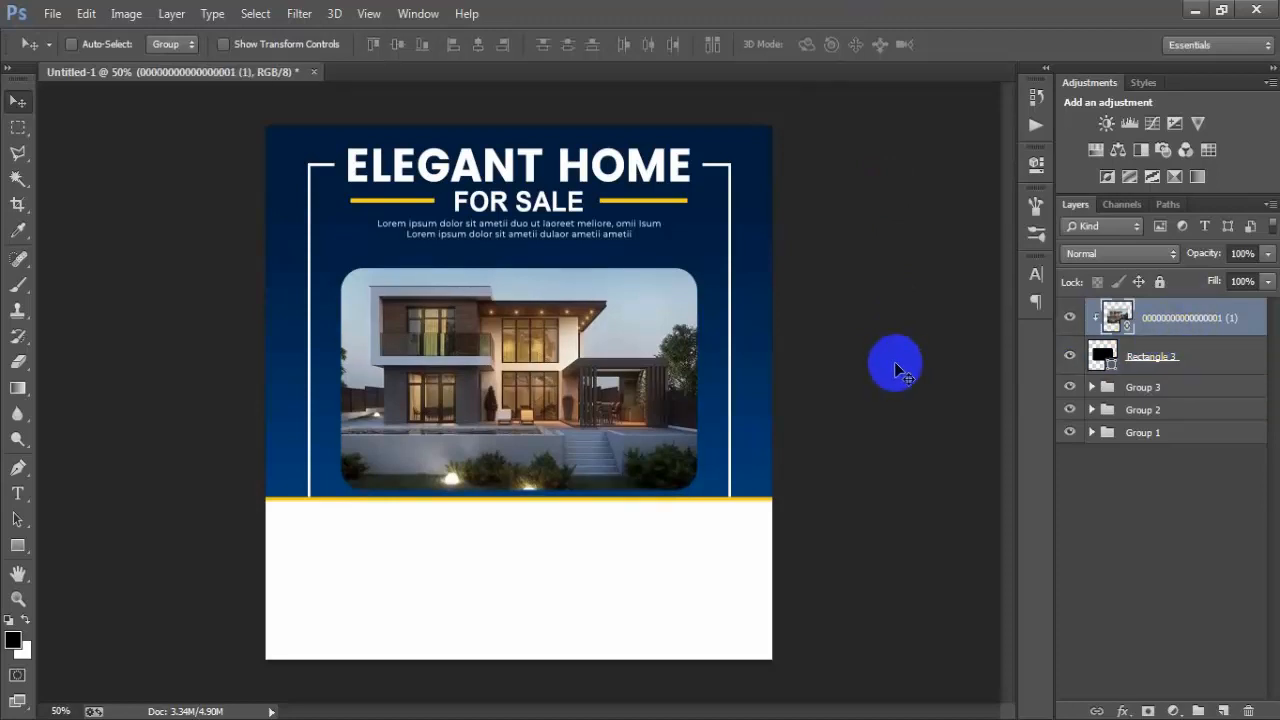
{"action": "left_click", "coordinate": [1149, 360], "text": "shift"}
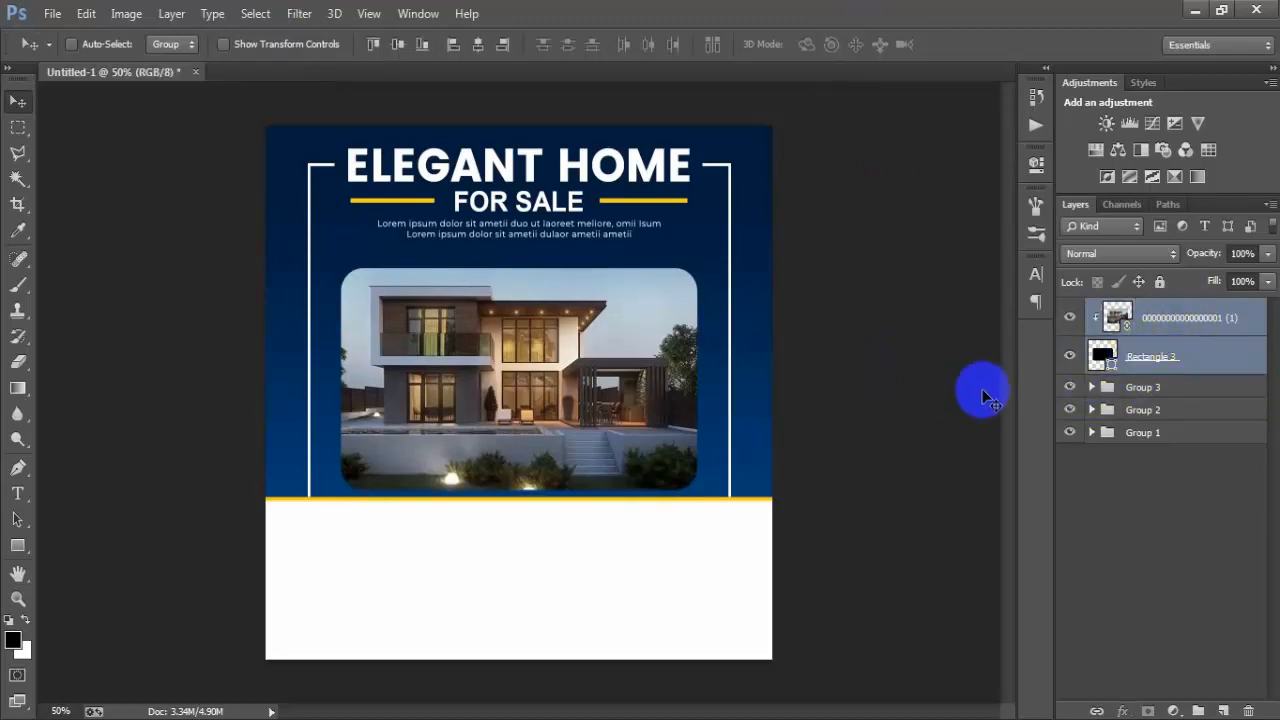
{"action": "key", "text": "ctrl+g"}
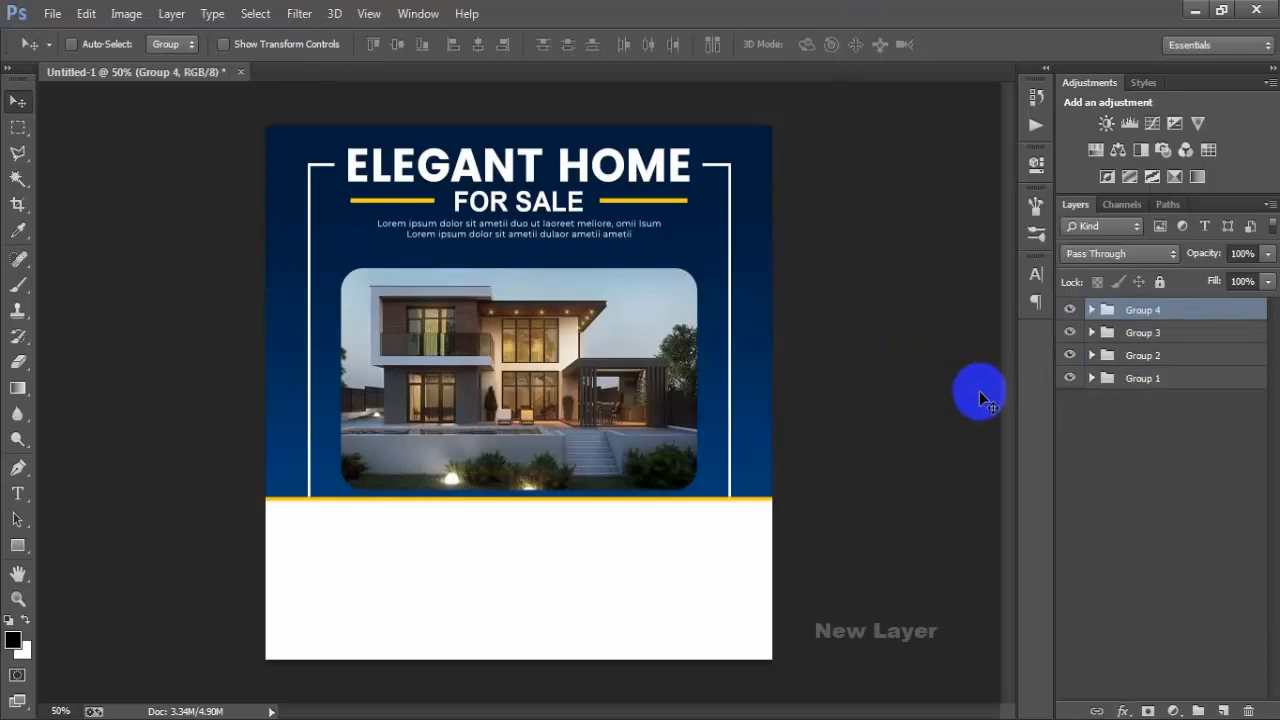
On a new layer, draw a black circle about 304 px across overlapping the photo's lower edge and the white area
{"action": "left_click", "coordinate": [1222, 711]}
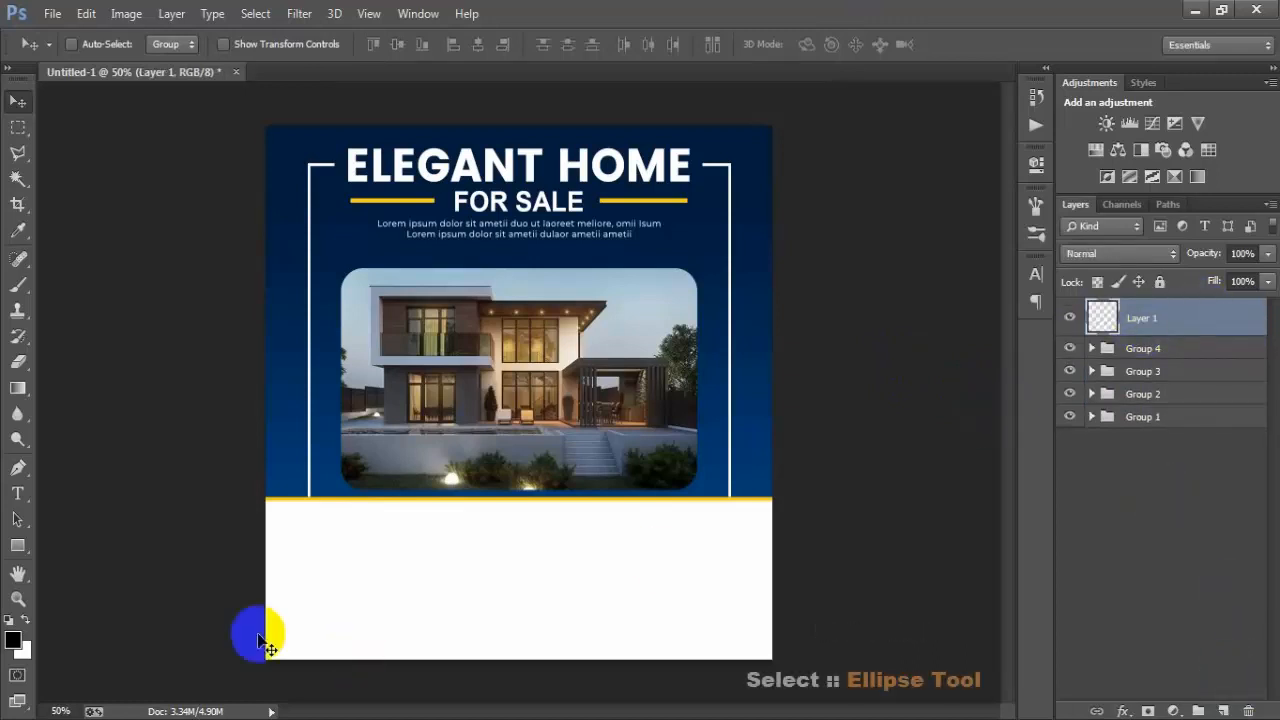
{"action": "left_click_drag", "start_coordinate": [18, 545], "coordinate": [98, 588]}
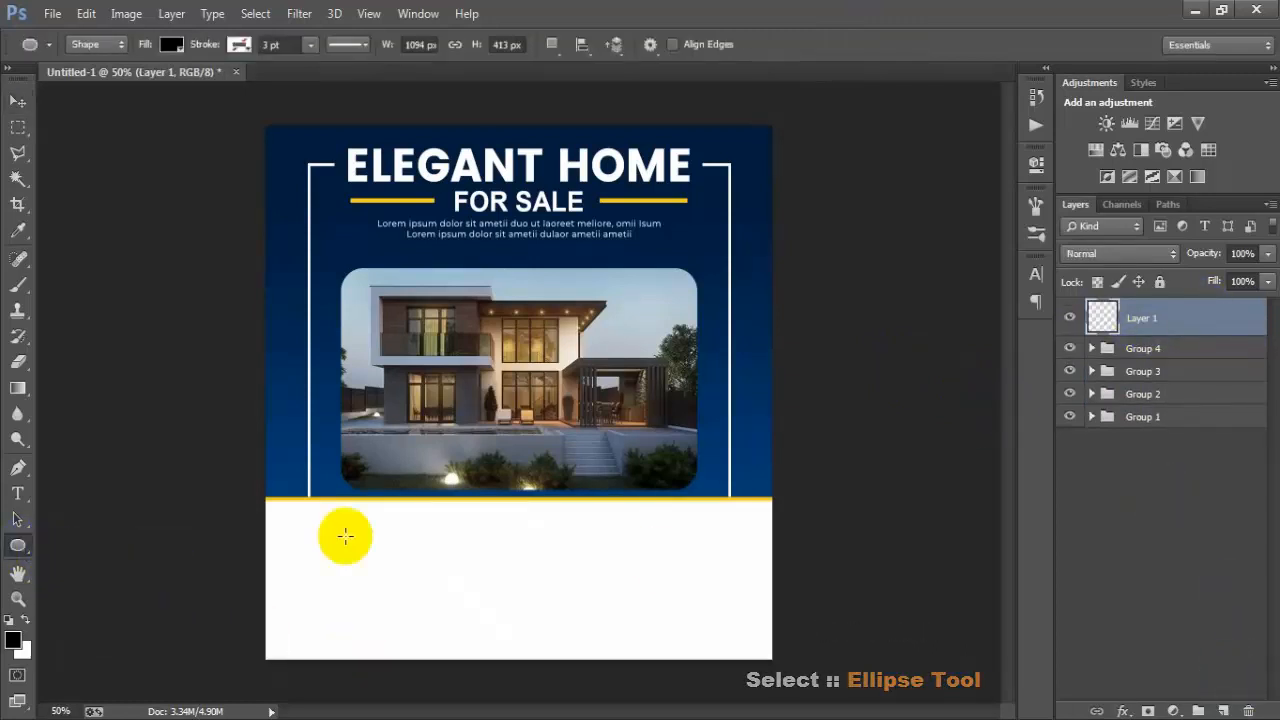
{"action": "left_click_drag", "start_coordinate": [474, 450], "coordinate": [614, 634]}
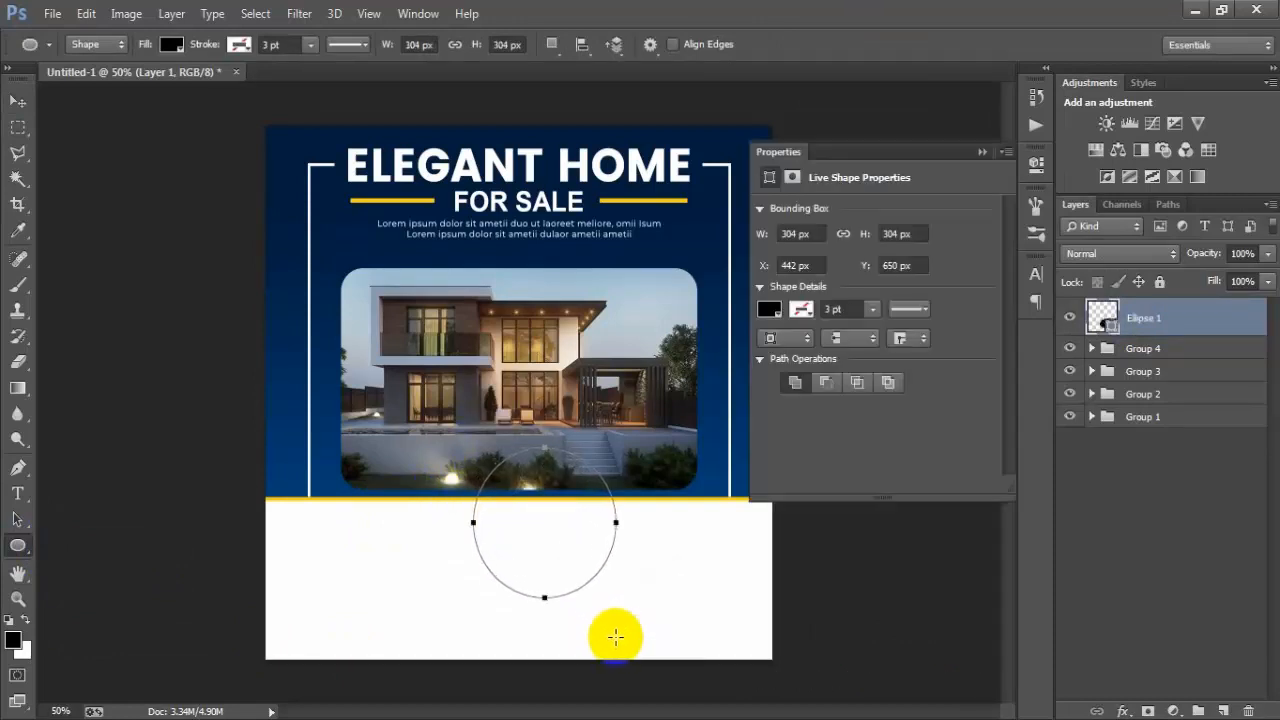
{"action": "left_click", "coordinate": [973, 150]}
{"action": "left_click", "coordinate": [17, 101]}
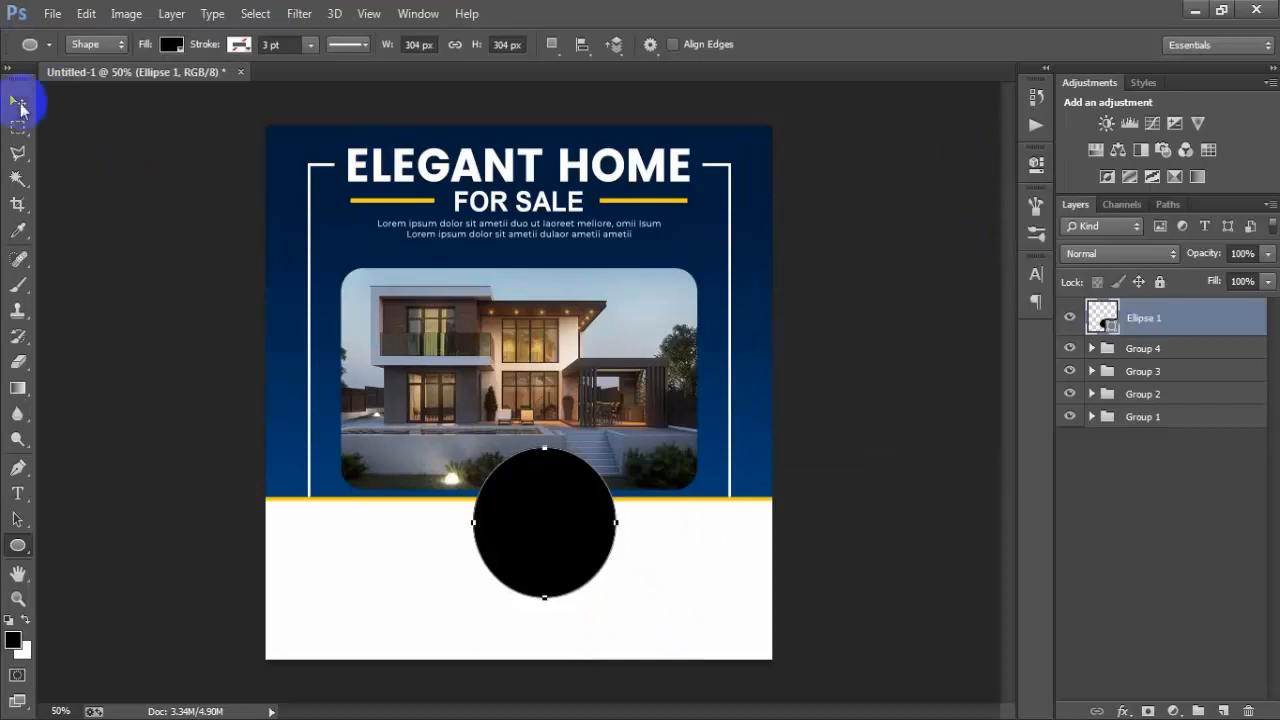
Centre the black circle horizontally on the canvas by aligning it with Layer 0, and reselect only its layer
{"action": "left_click", "coordinate": [1091, 416]}
{"action": "left_click", "coordinate": [1175, 524], "text": "ctrl"}
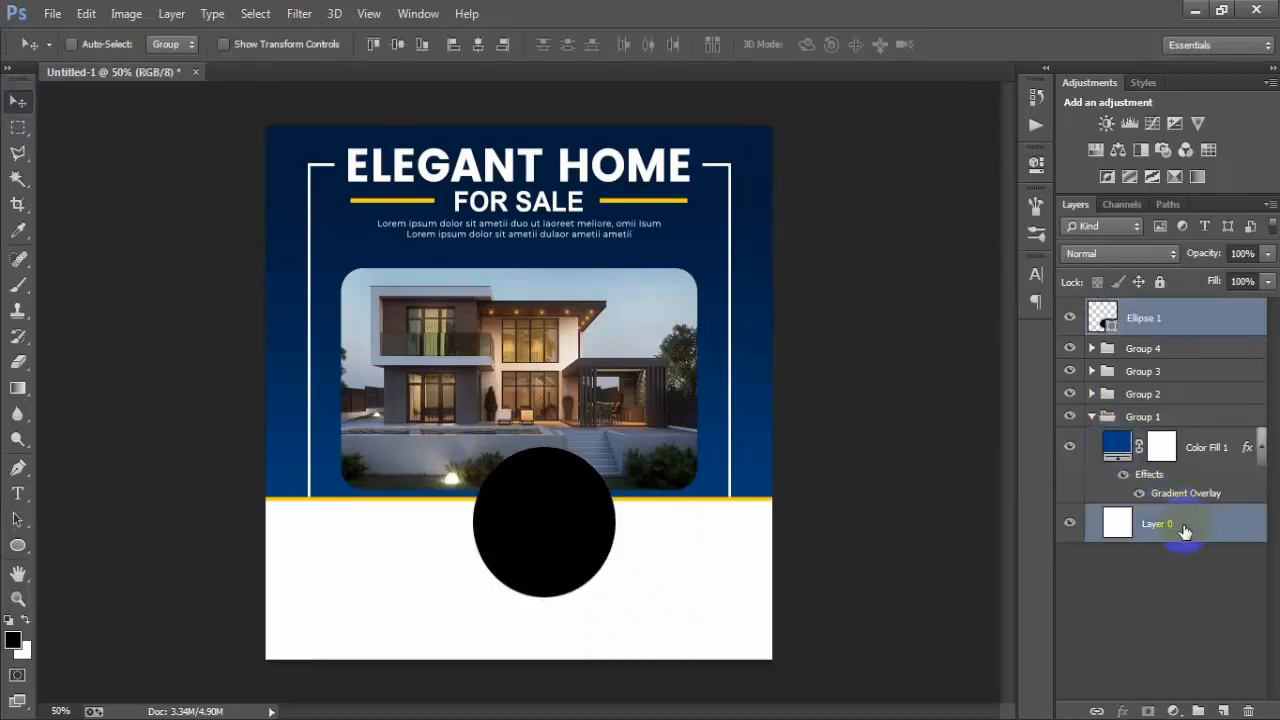
{"action": "left_click", "coordinate": [478, 48]}
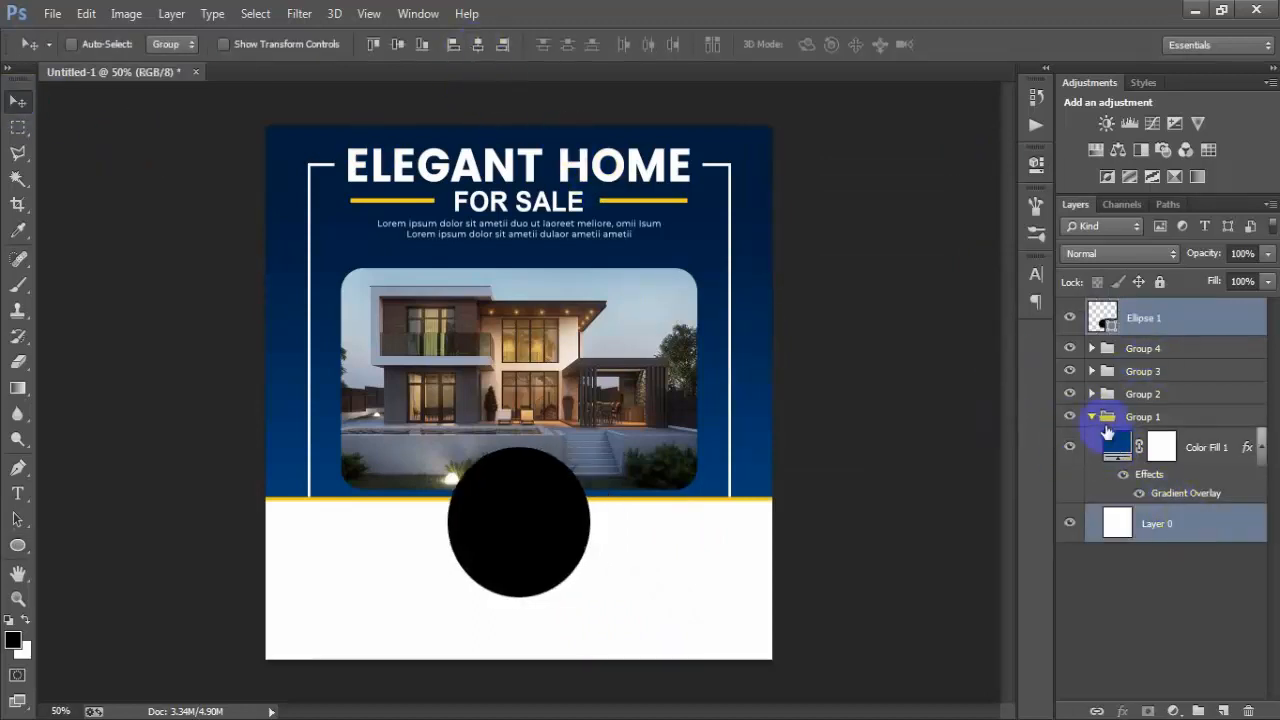
{"action": "left_click", "coordinate": [1093, 417]}
{"action": "left_click", "coordinate": [1170, 318]}
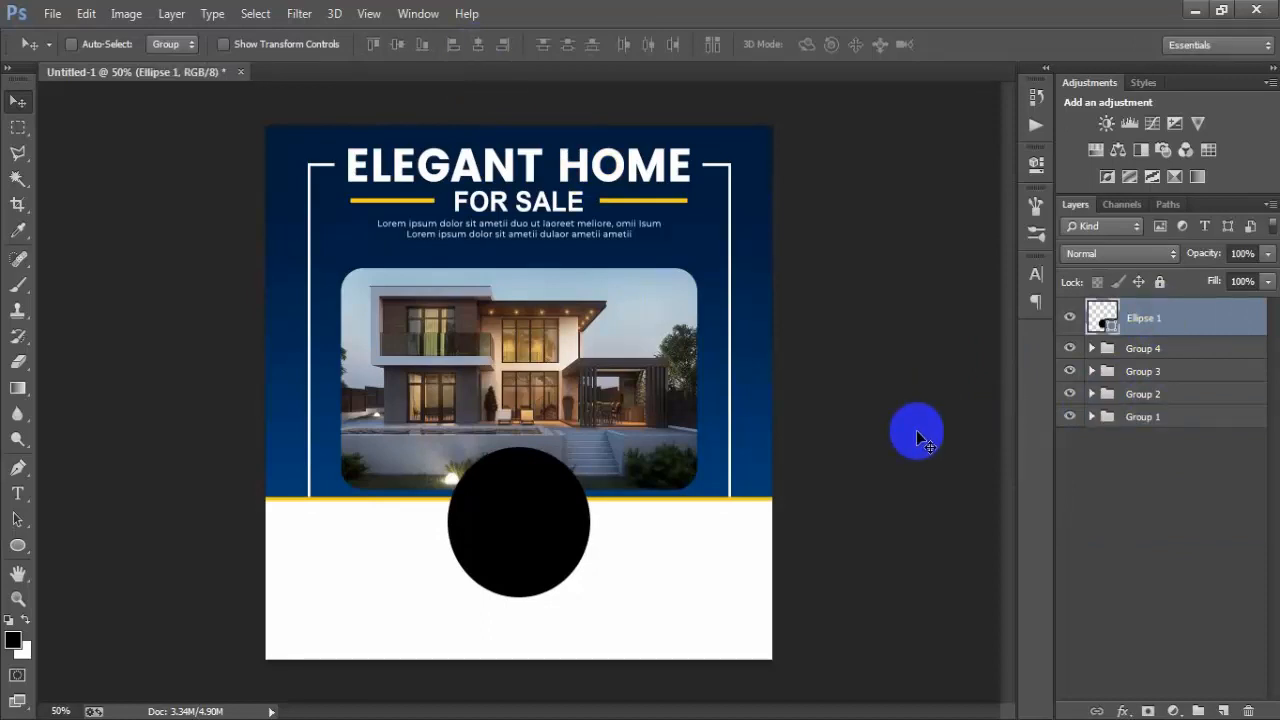
Nudge the black circle up slightly over the house photo
{"action": "key", "text": "Up"}
{"action": "key", "text": "Up"}
{"action": "key", "text": "Up"}
{"action": "key", "text": "Up"}
{"action": "key", "text": "Up"}
{"action": "key", "text": "Up"}
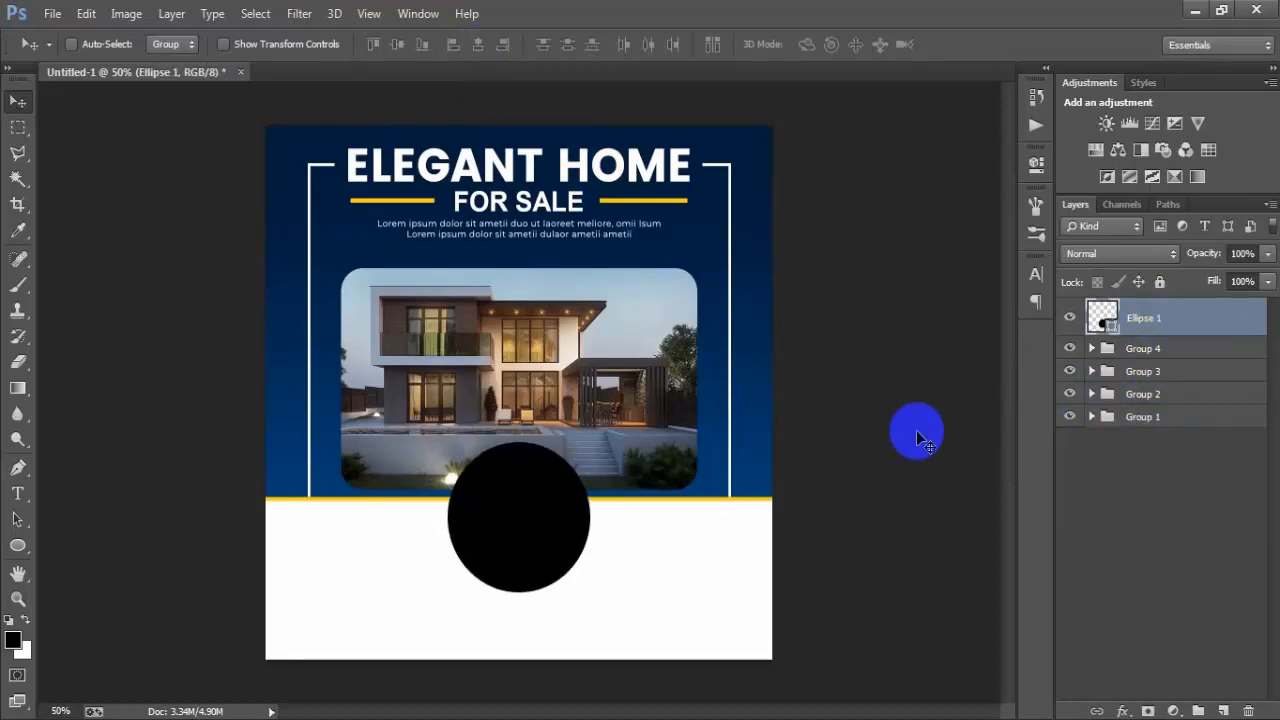
Change the circle's fill colour to white (ffffff)
{"action": "double_click", "coordinate": [1102, 317]}
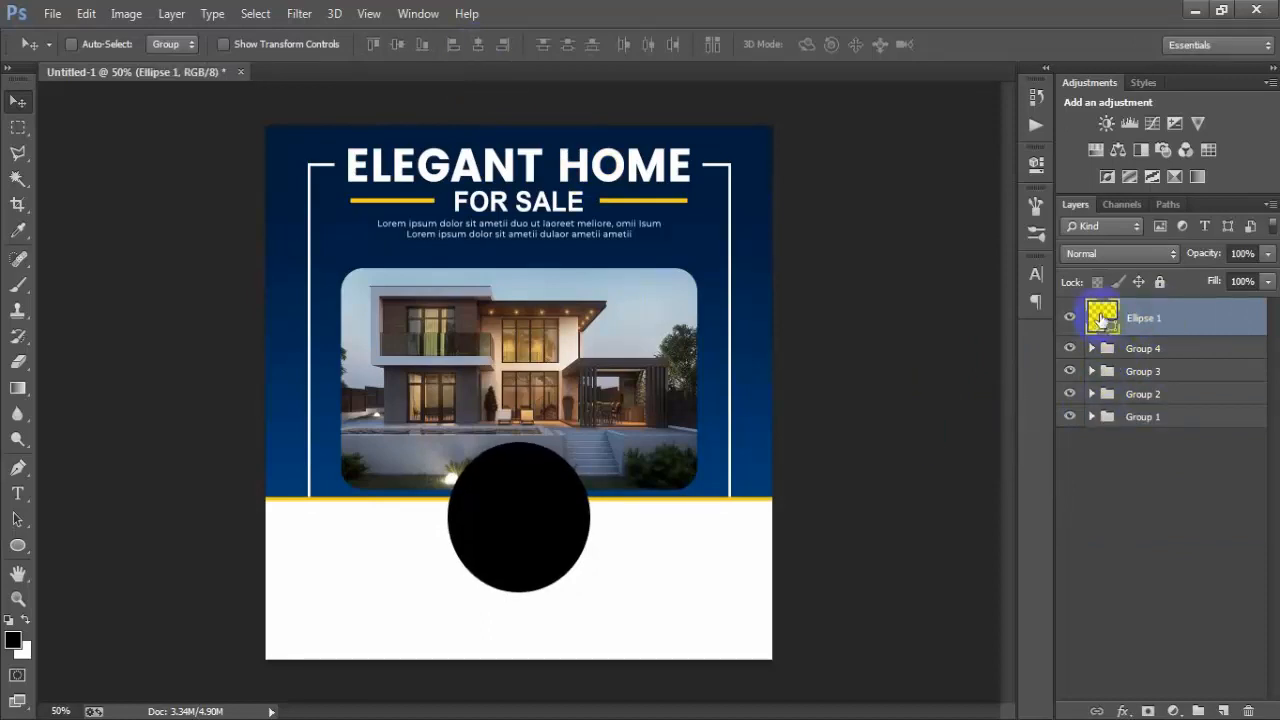
{"action": "left_click", "coordinate": [537, 304]}
{"action": "left_click_drag", "start_coordinate": [537, 304], "coordinate": [437, 151]}
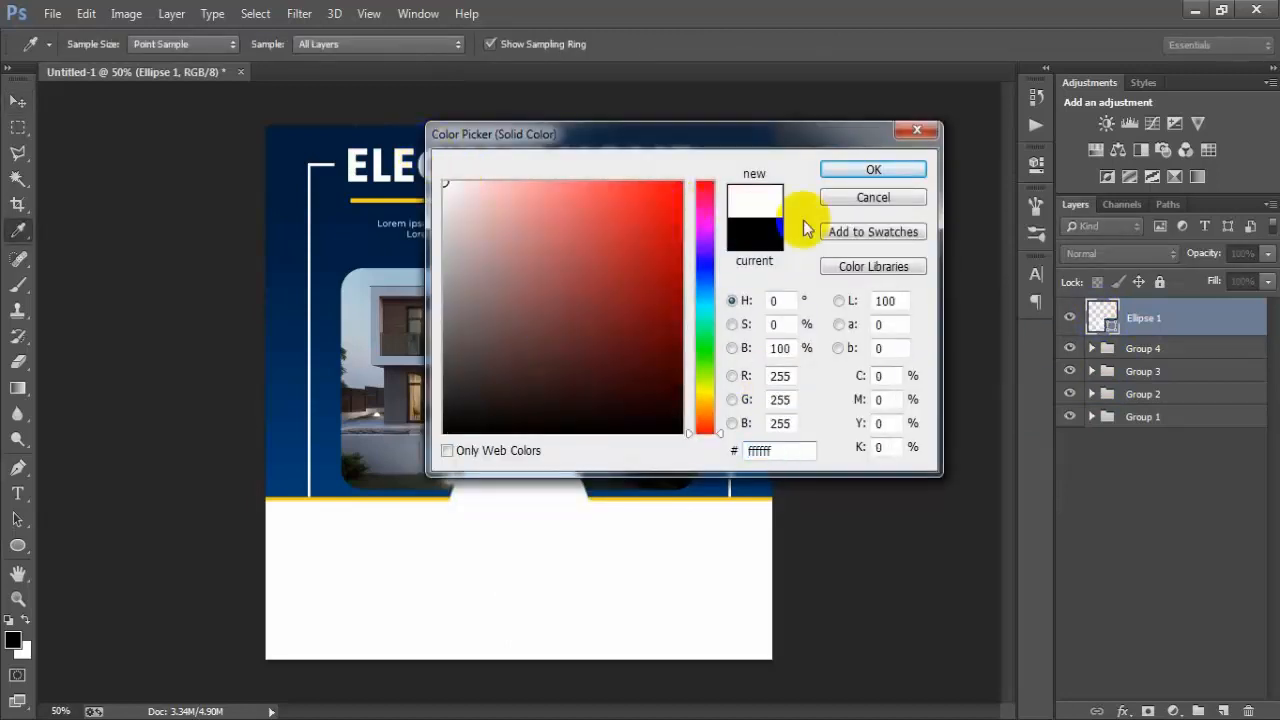
{"action": "left_click", "coordinate": [866, 171]}
Duplicate the white circle and fill the copy with mid grey (959595)
{"action": "key", "text": "ctrl+j"}
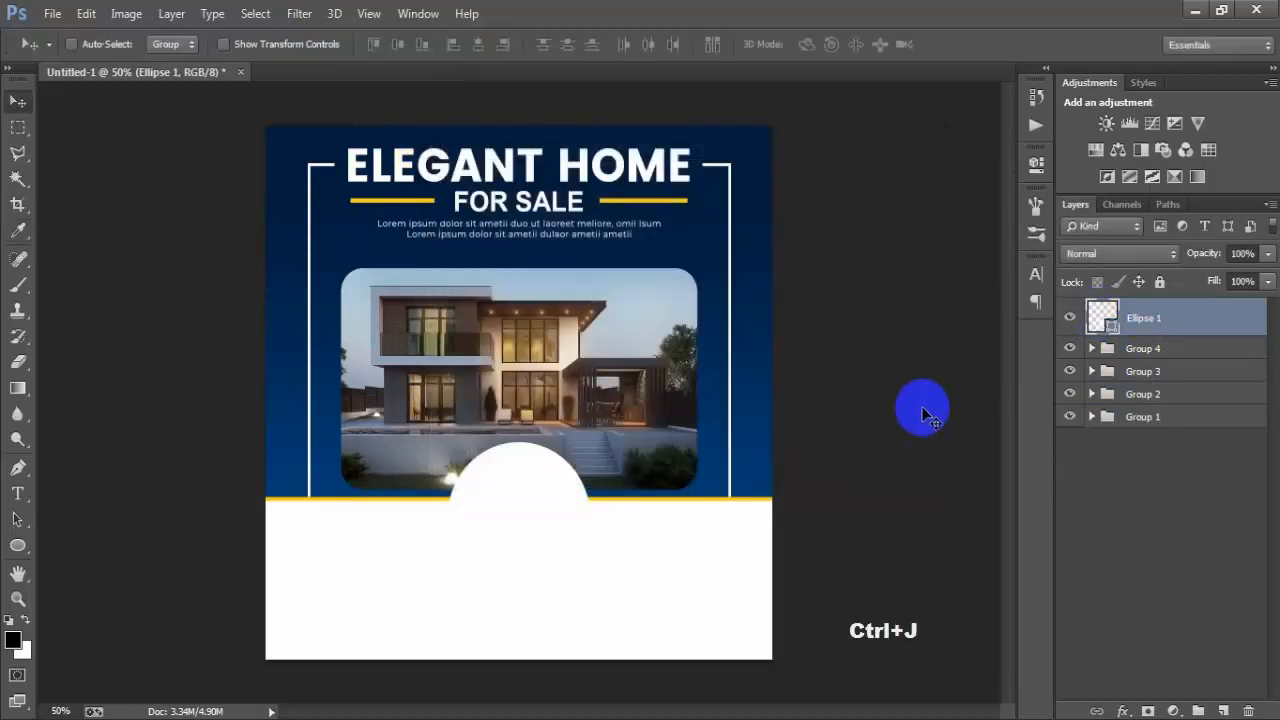
{"action": "double_click", "coordinate": [1100, 317]}
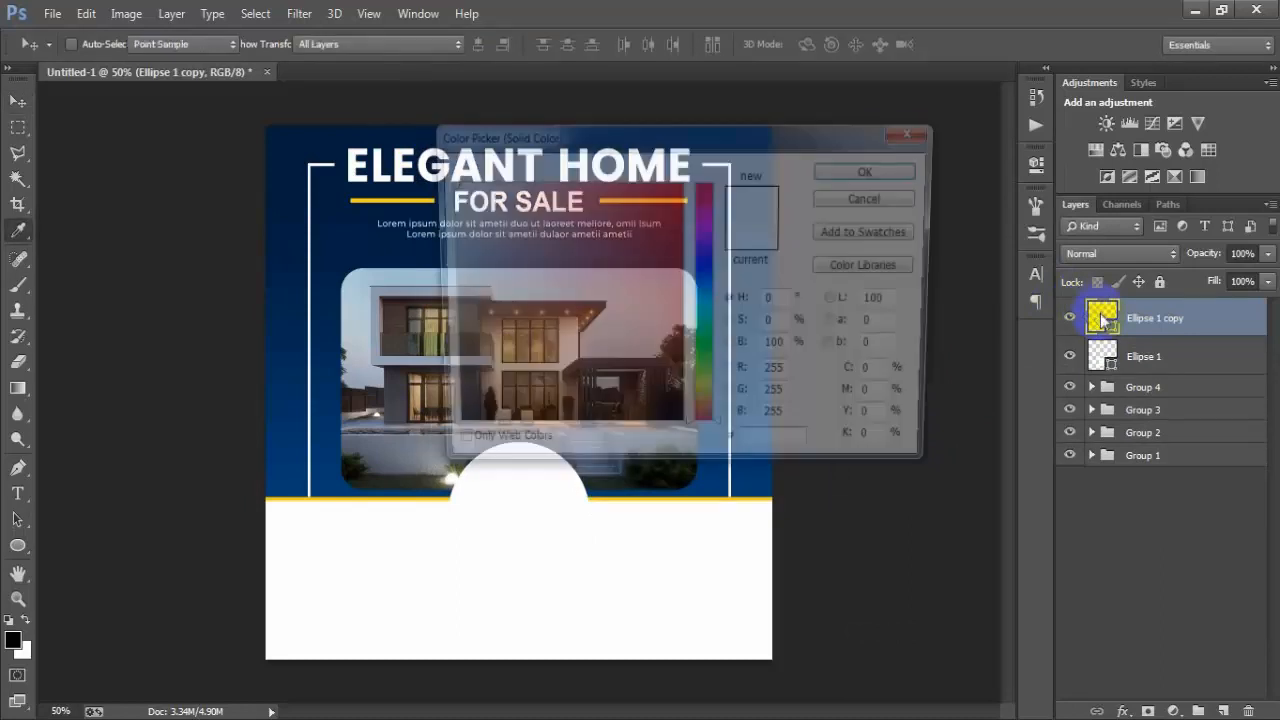
{"action": "left_click_drag", "start_coordinate": [606, 320], "coordinate": [436, 286]}
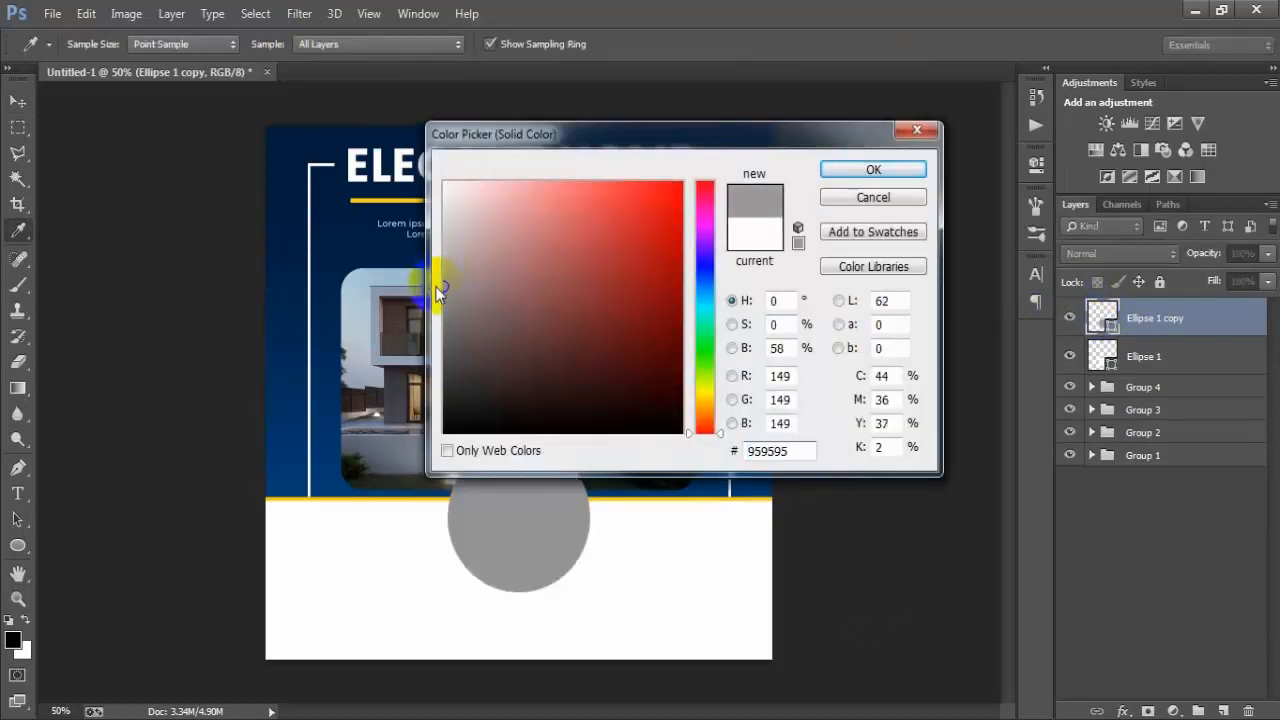
{"action": "left_click", "coordinate": [845, 170]}
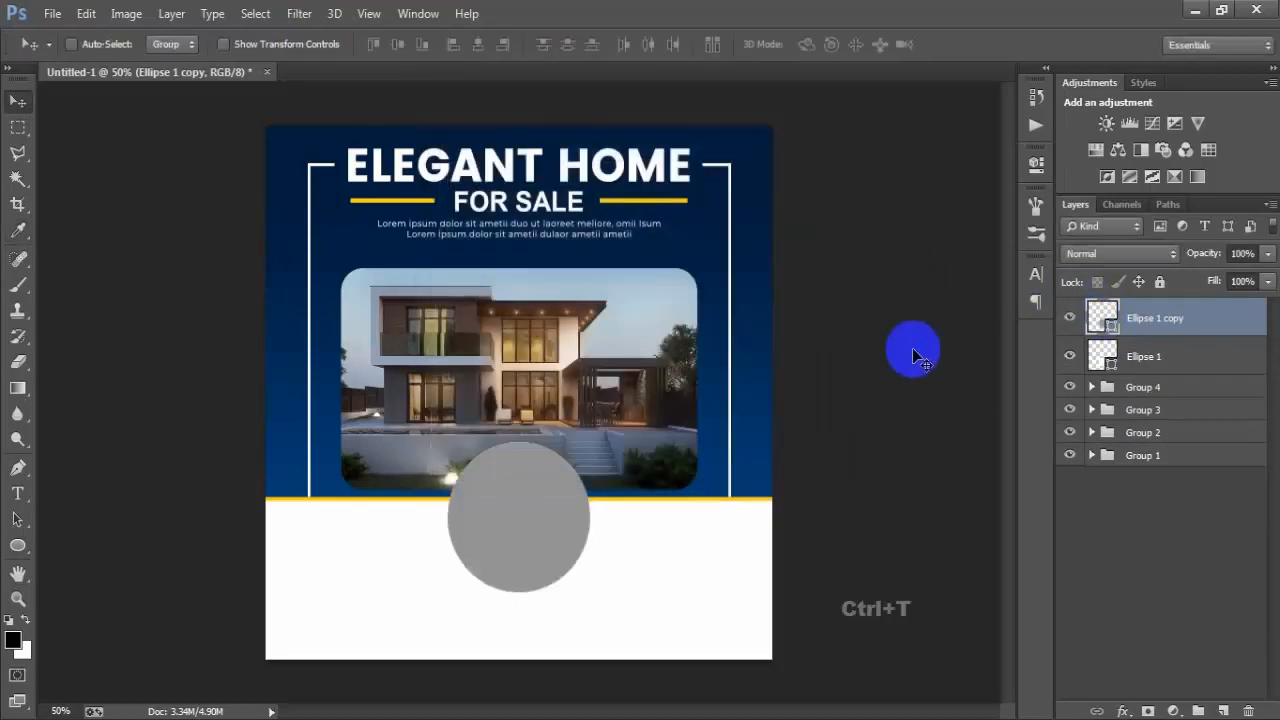
Scale the grey circle down about its centre to about 90%, leaving a white ring around it
{"action": "key", "text": "ctrl+t"}
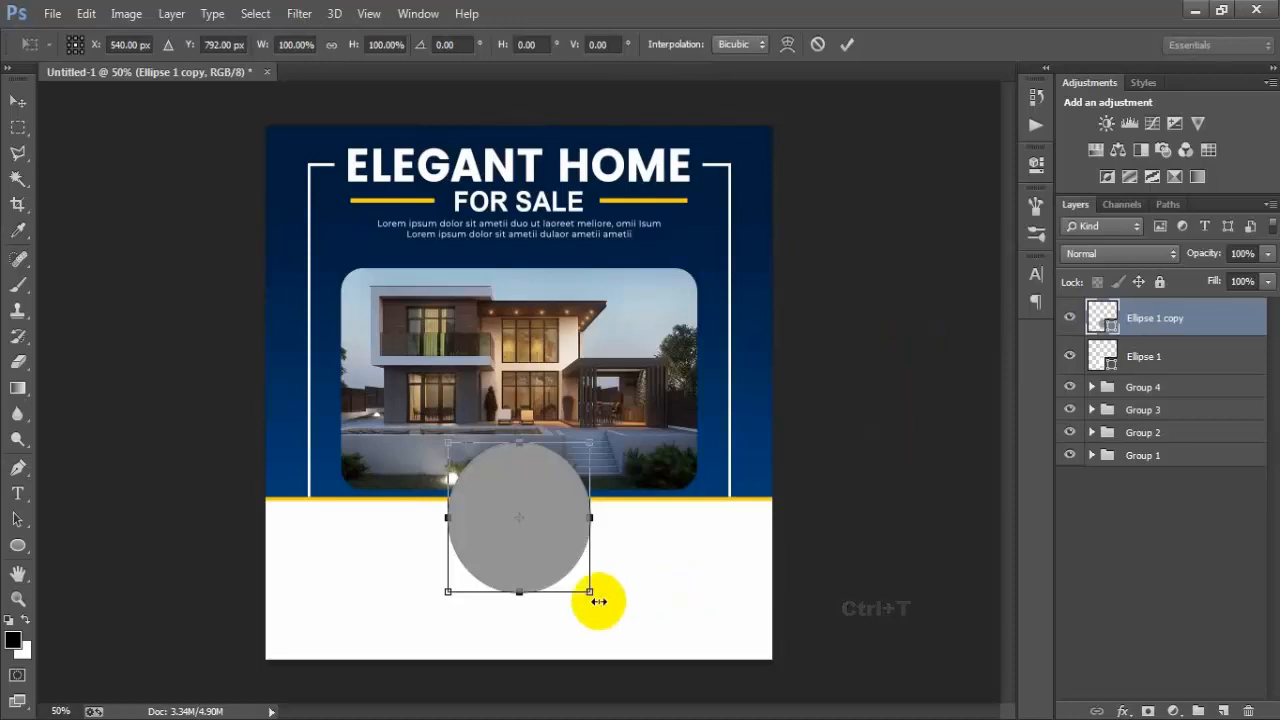
{"action": "left_click_drag", "start_coordinate": [589, 594], "coordinate": [580, 590]}
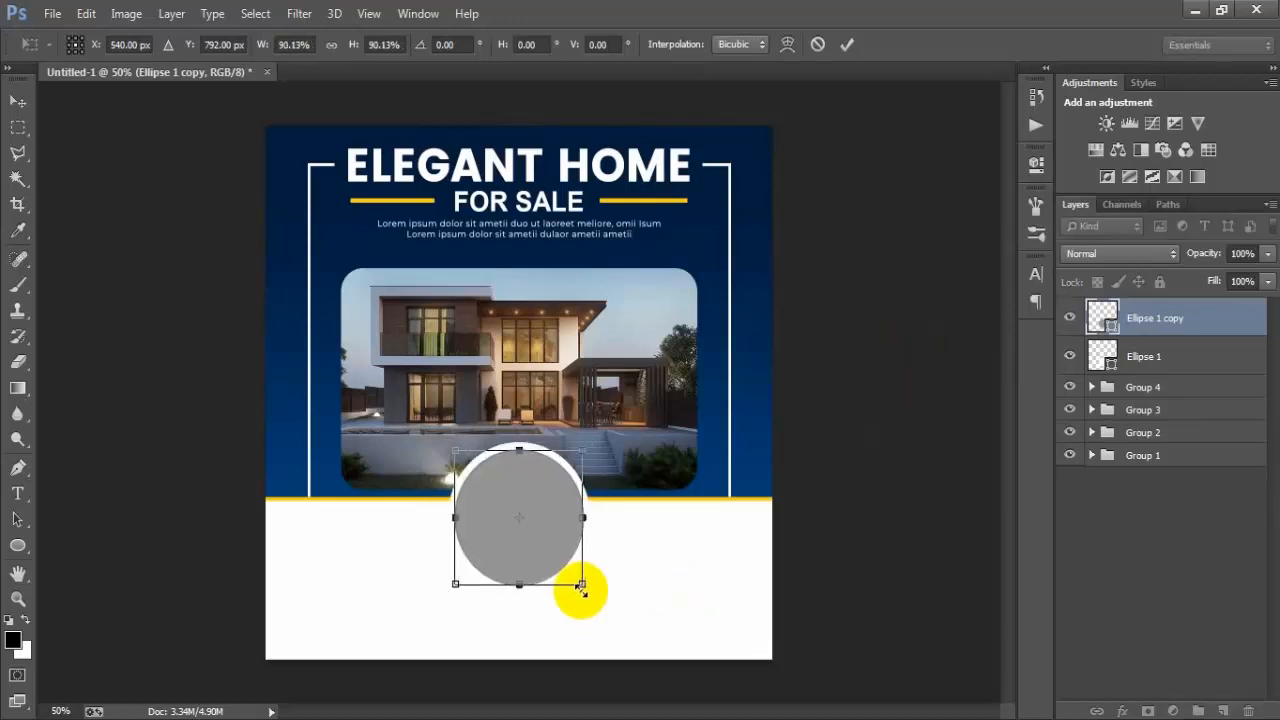
{"action": "left_click", "coordinate": [846, 44]}
Duplicate the white and grey circles and place the copies beneath the originals, shifted left so the pairs partly overlap
{"action": "left_click", "coordinate": [1078, 362], "text": "shift"}
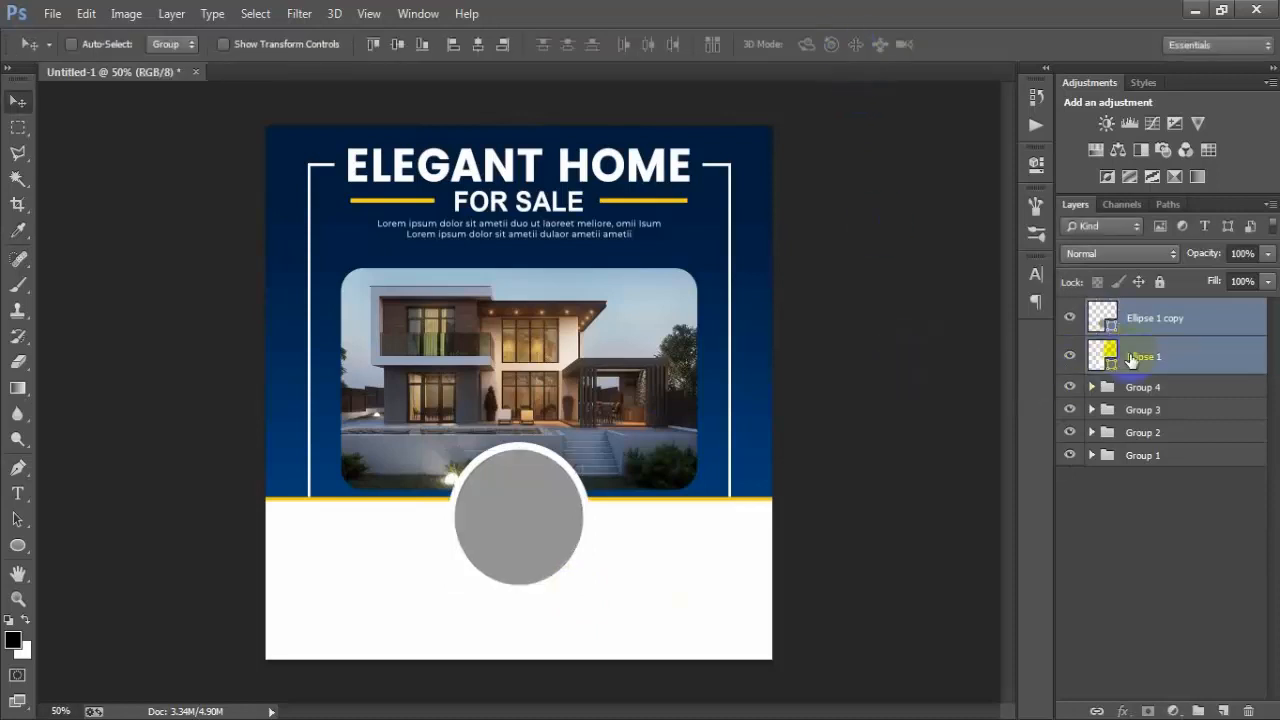
{"action": "left_click", "coordinate": [1070, 318]}
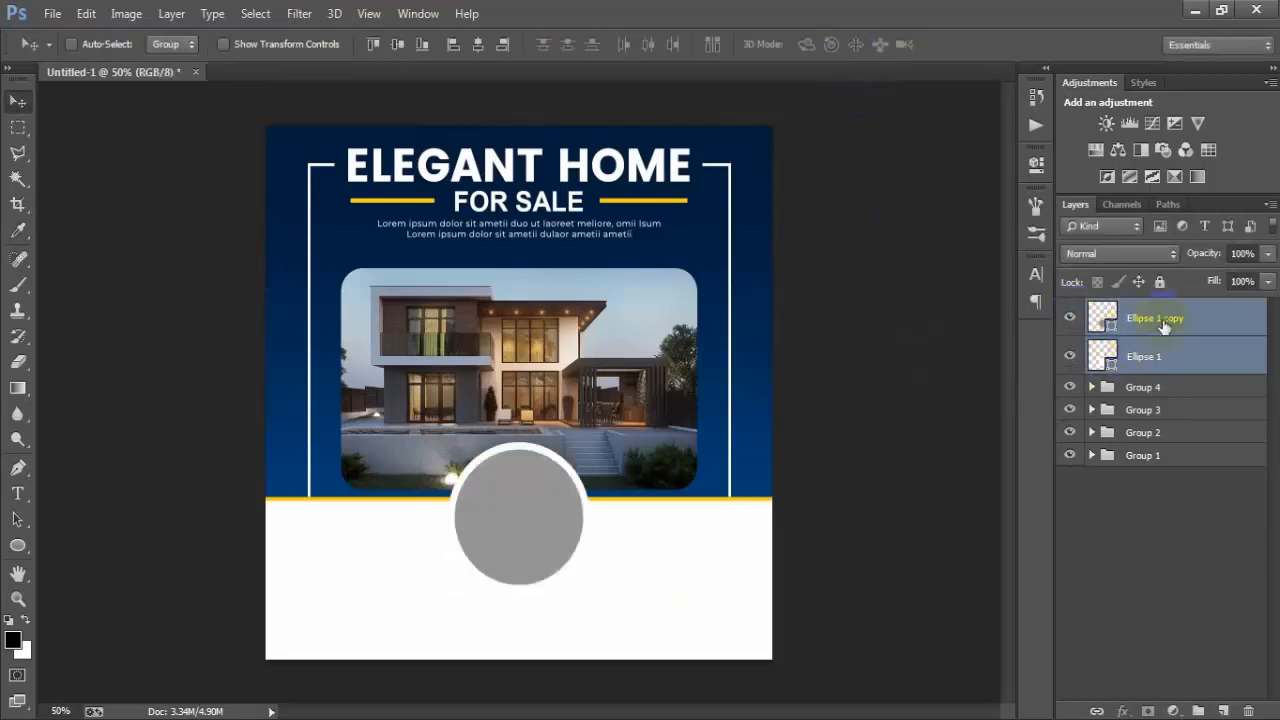
{"action": "key", "text": "ctrl+j"}
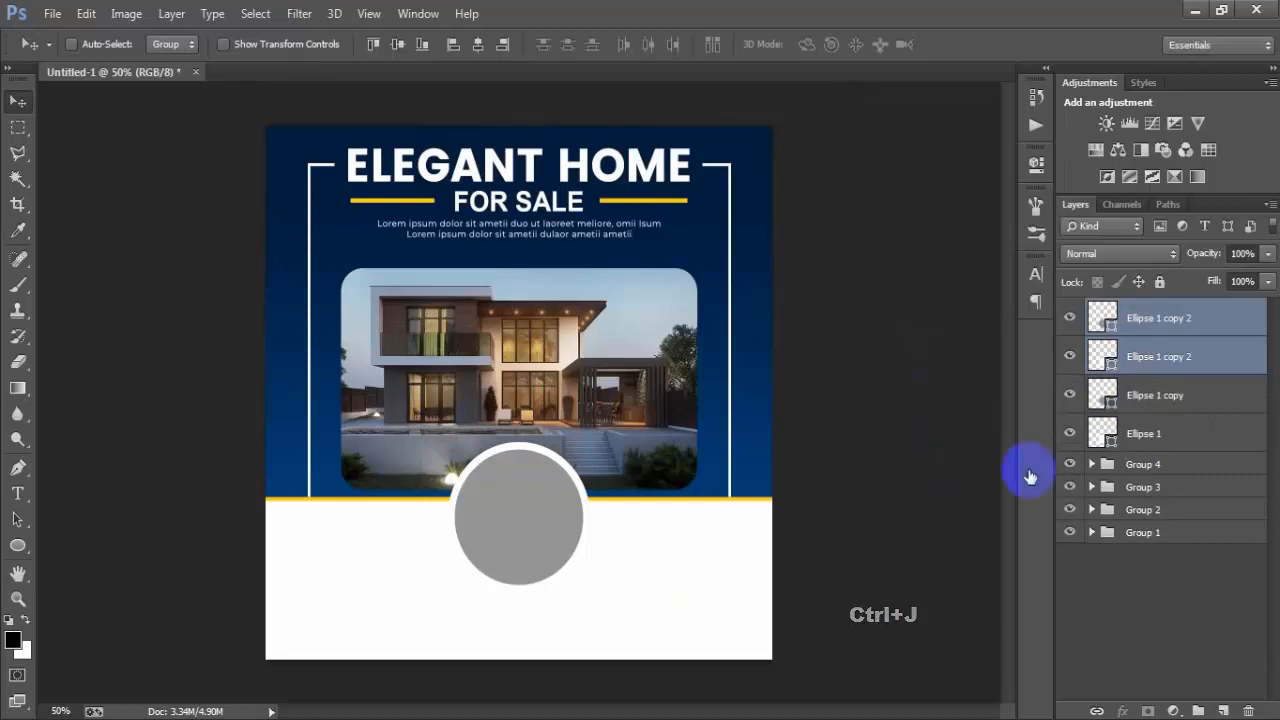
{"action": "left_click_drag", "start_coordinate": [1201, 330], "coordinate": [1201, 456]}
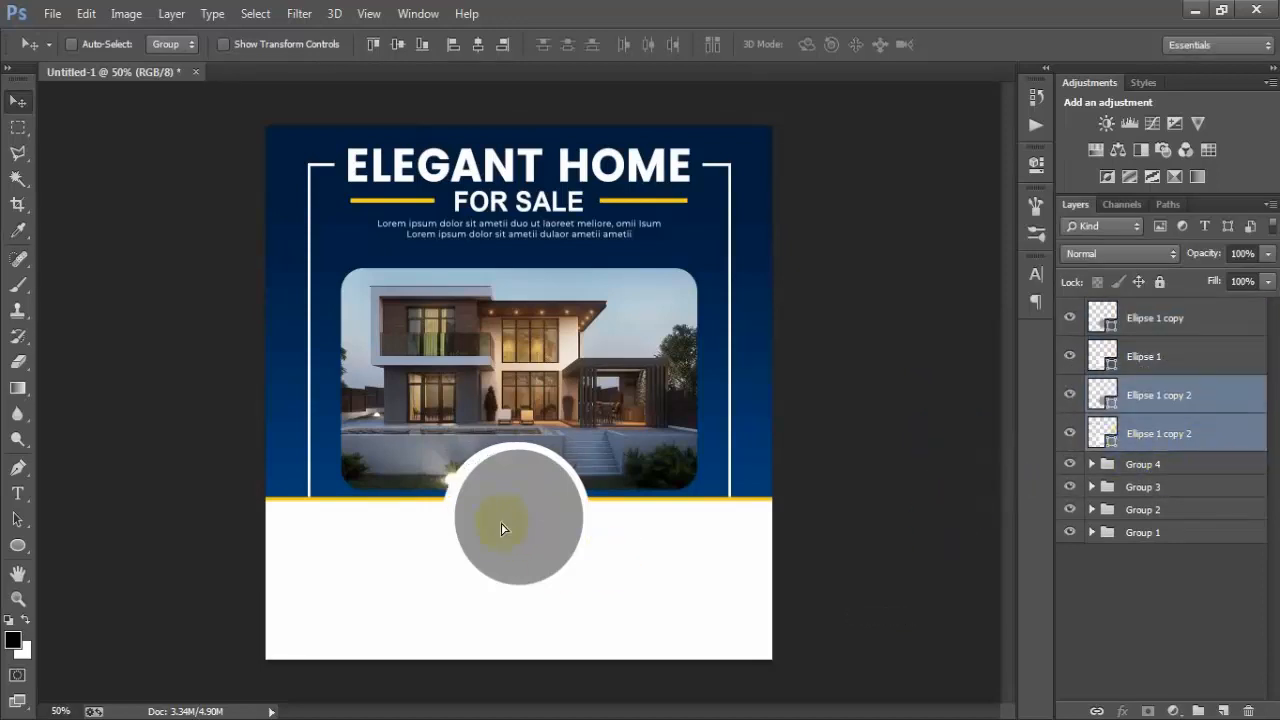
{"action": "left_click_drag", "start_coordinate": [501, 524], "coordinate": [413, 525]}
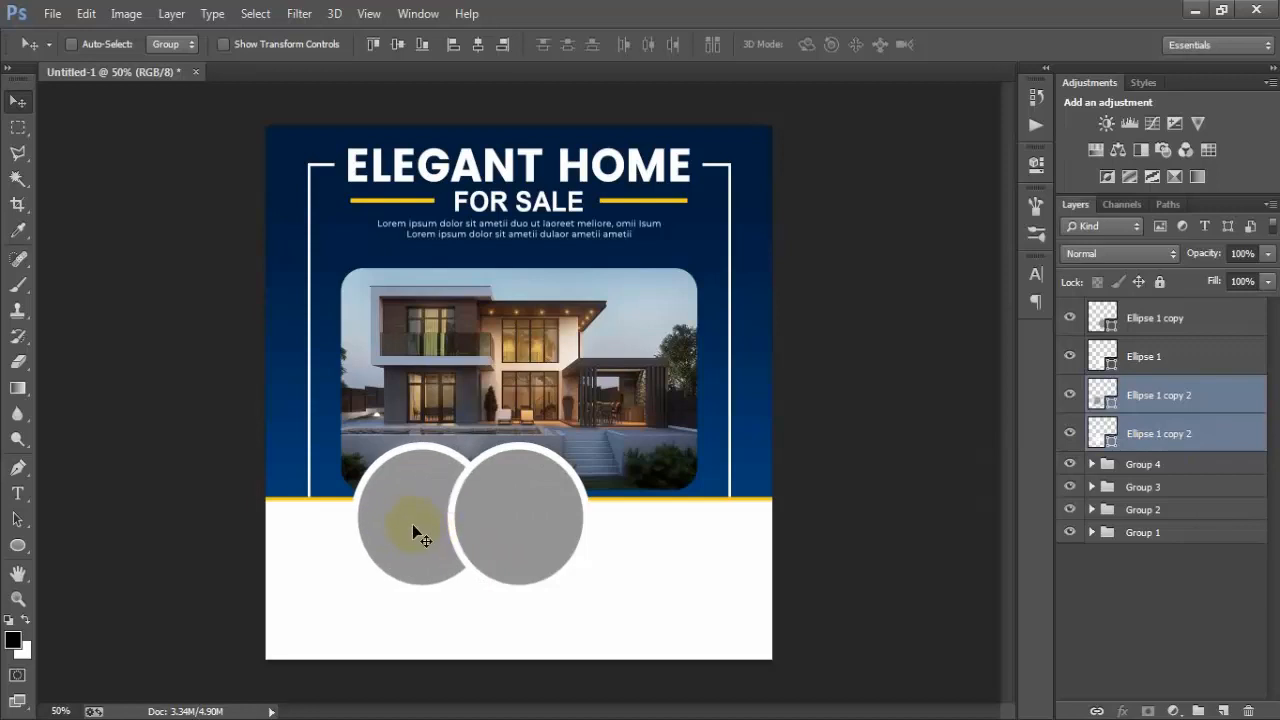
Scale the copied white and grey circle pair down about its centre to about 82%
{"action": "key", "text": "ctrl+t"}
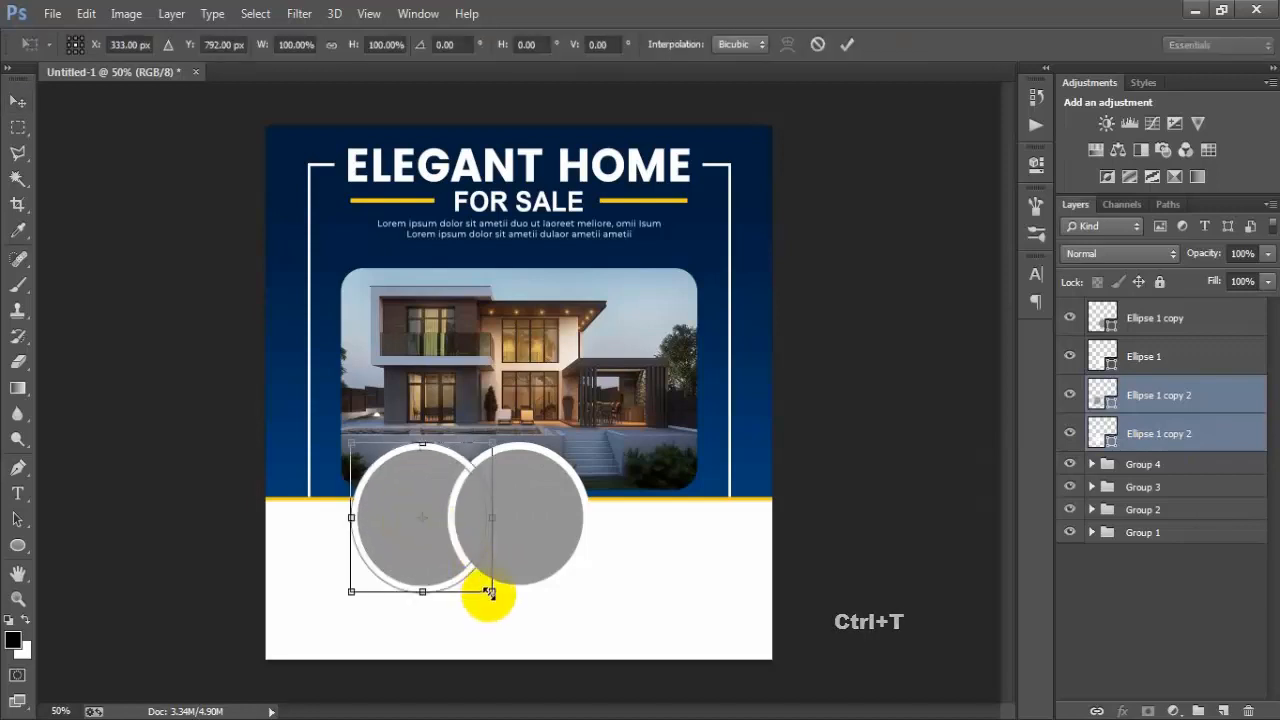
{"action": "left_click_drag", "start_coordinate": [489, 592], "coordinate": [476, 580]}
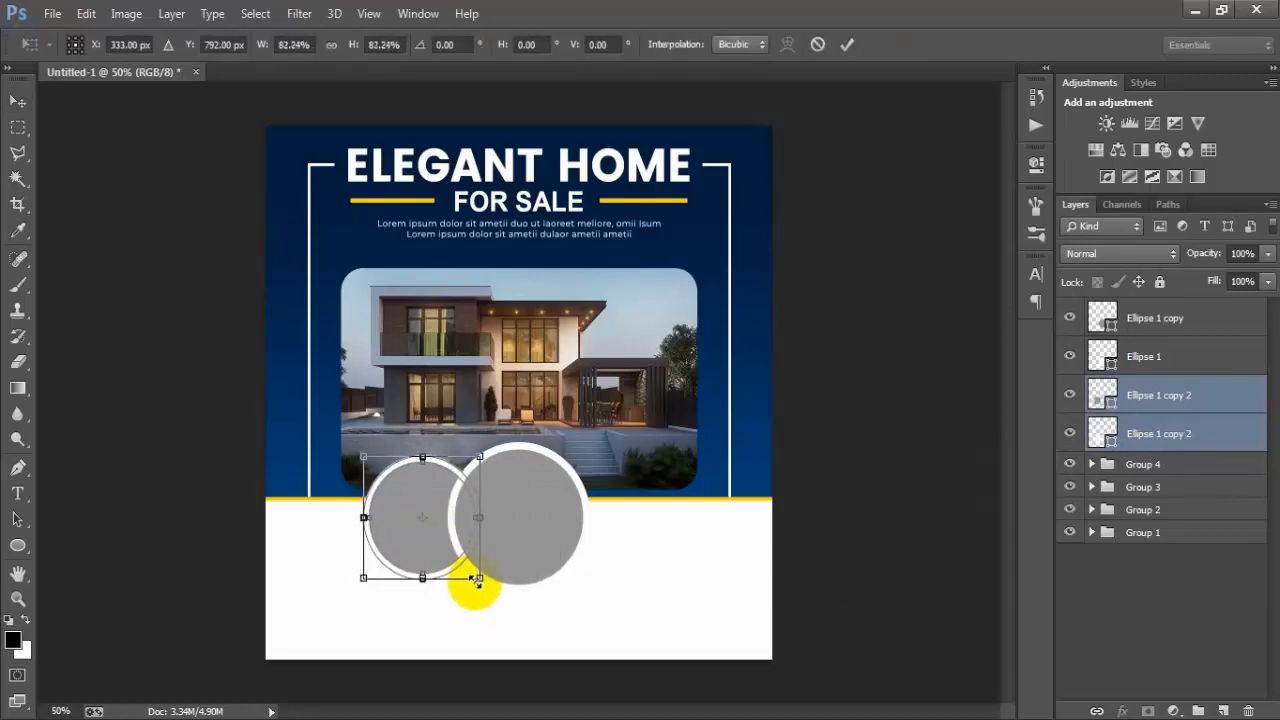
{"action": "left_click", "coordinate": [846, 44]}
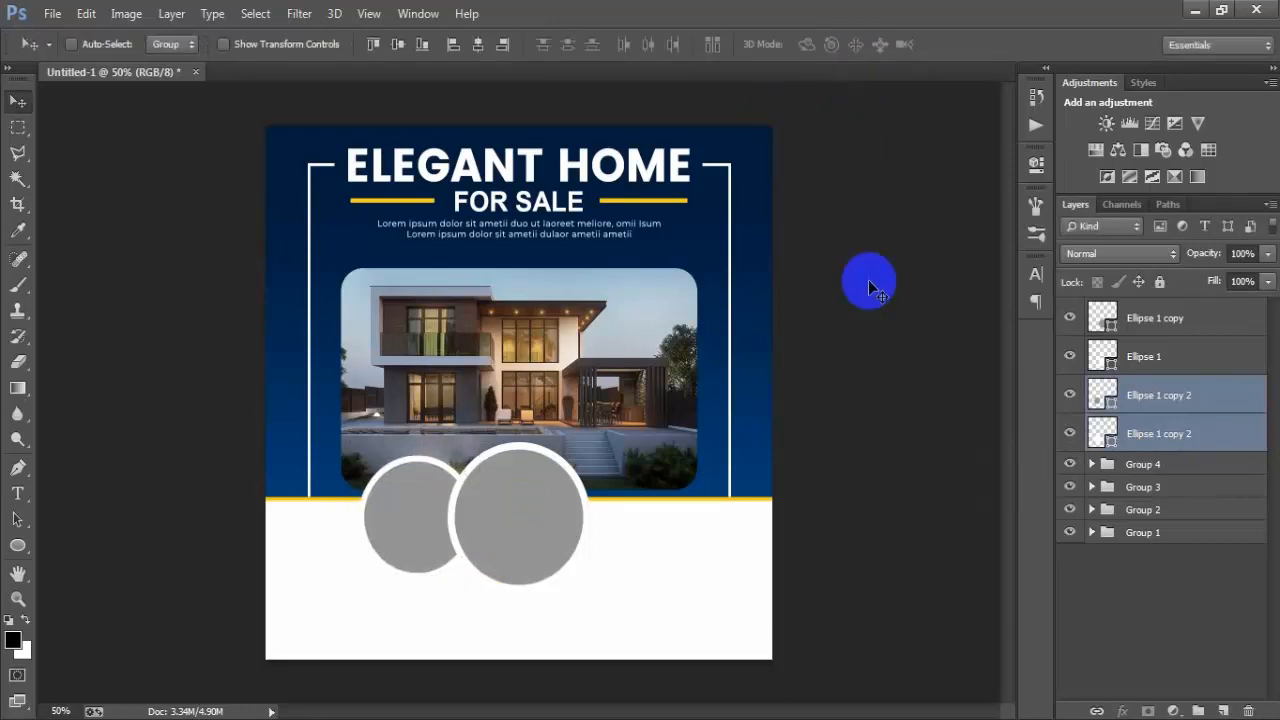
Duplicate the smaller circle pair and place the copy on the opposite side of the large circle, mirroring the first pair
{"action": "key", "text": "ctrl+j"}
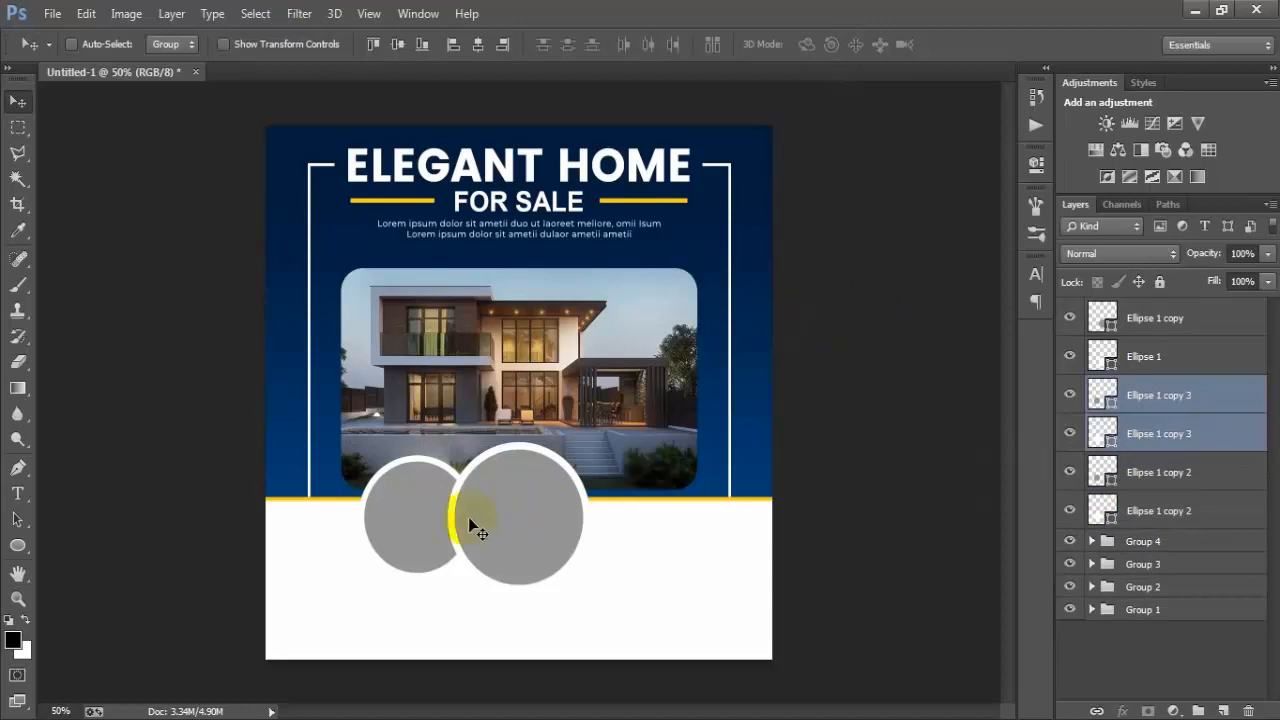
{"action": "left_click_drag", "start_coordinate": [443, 521], "coordinate": [655, 521]}
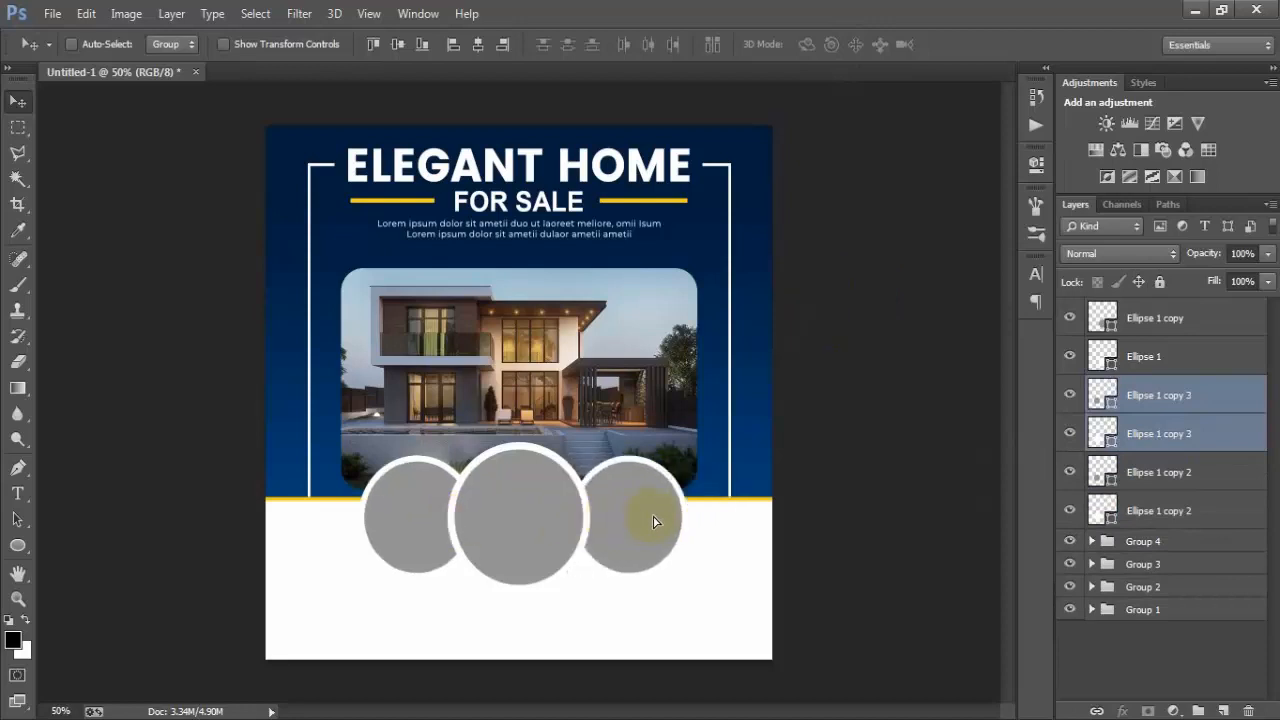
{"action": "key", "text": "Left"}
{"action": "key", "text": "Left"}
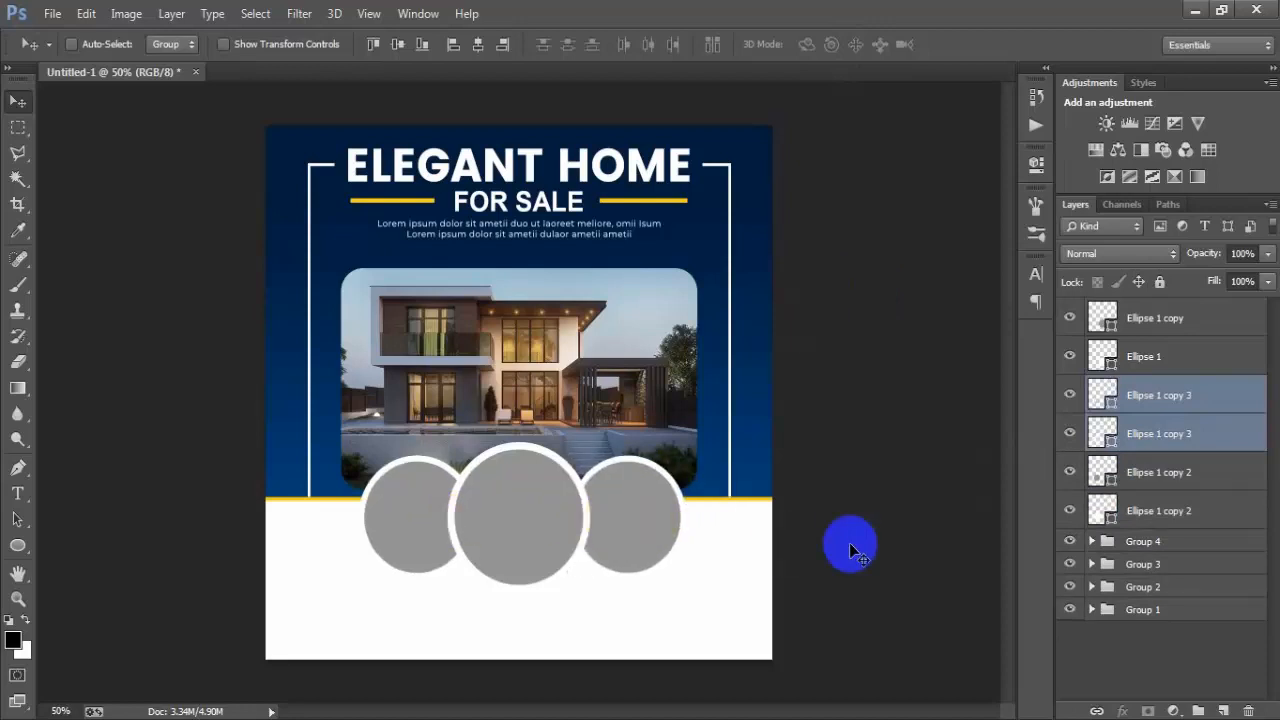
{"action": "key", "text": "Left"}
Place the bedroom photo as a linked image above the large grey circle's layer and clip it to that circle
{"action": "left_click", "coordinate": [1168, 480]}
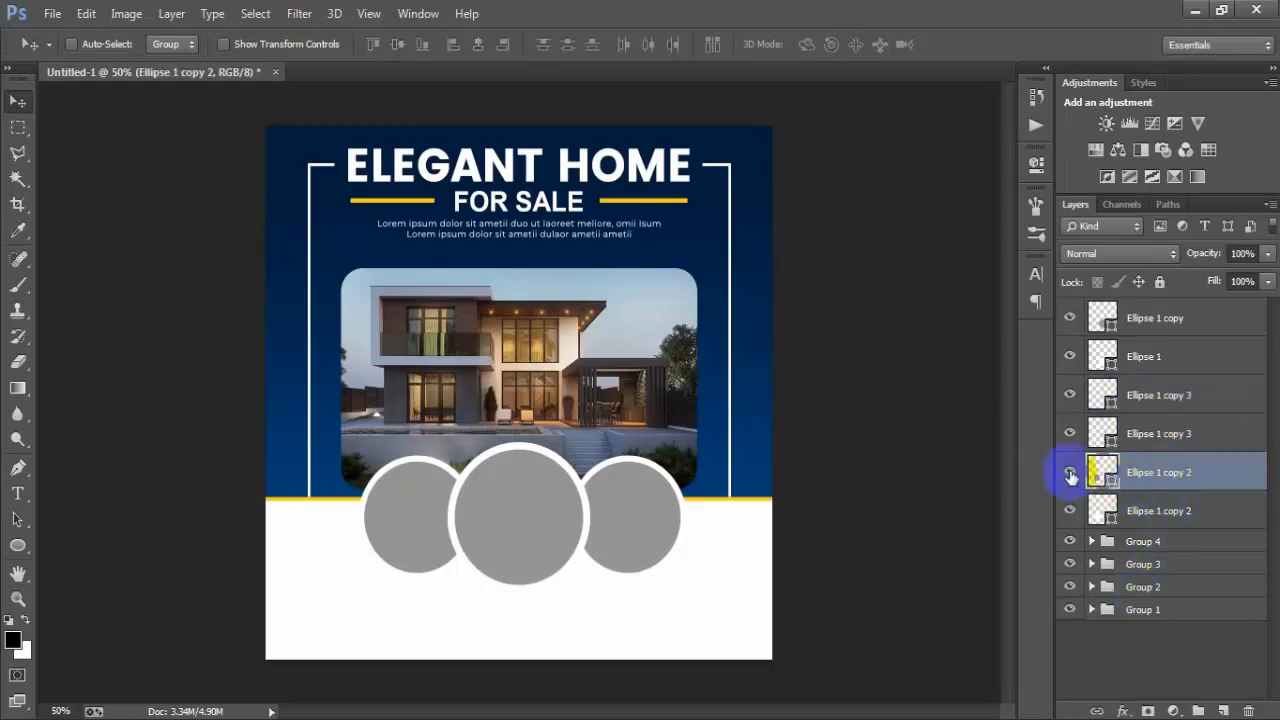
{"action": "left_click", "coordinate": [1078, 320]}
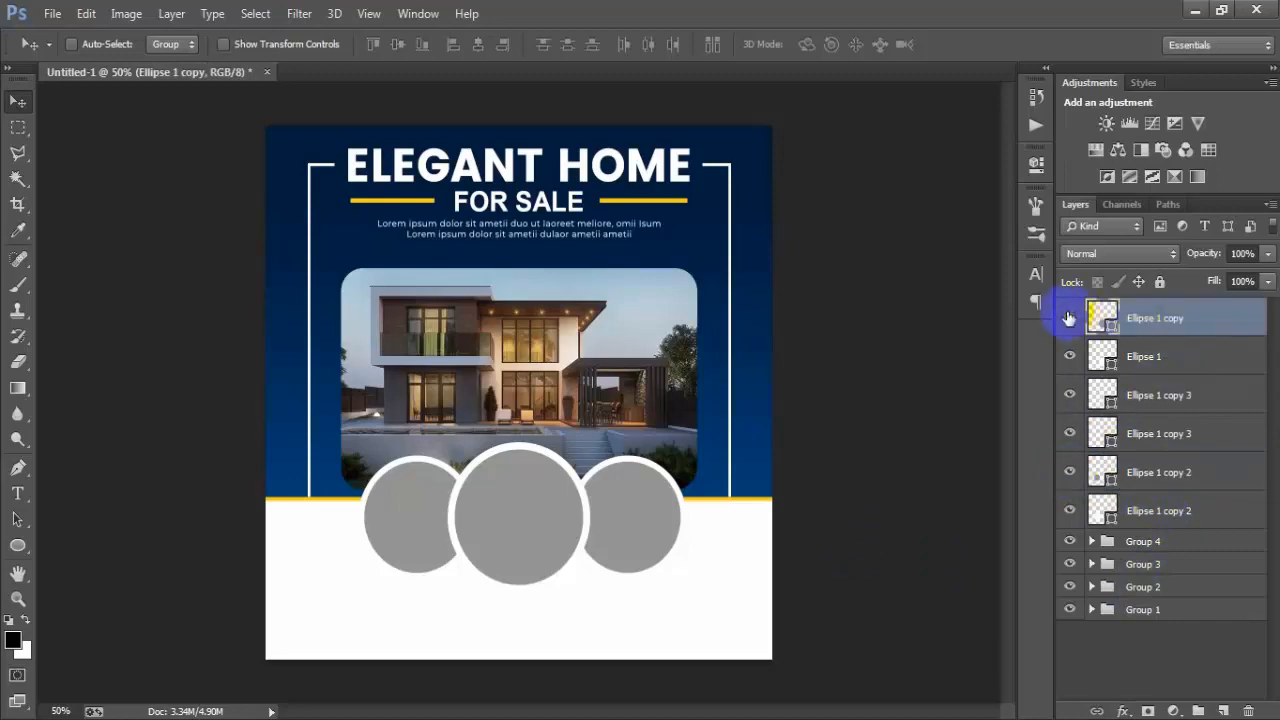
{"action": "left_click", "coordinate": [53, 14]}
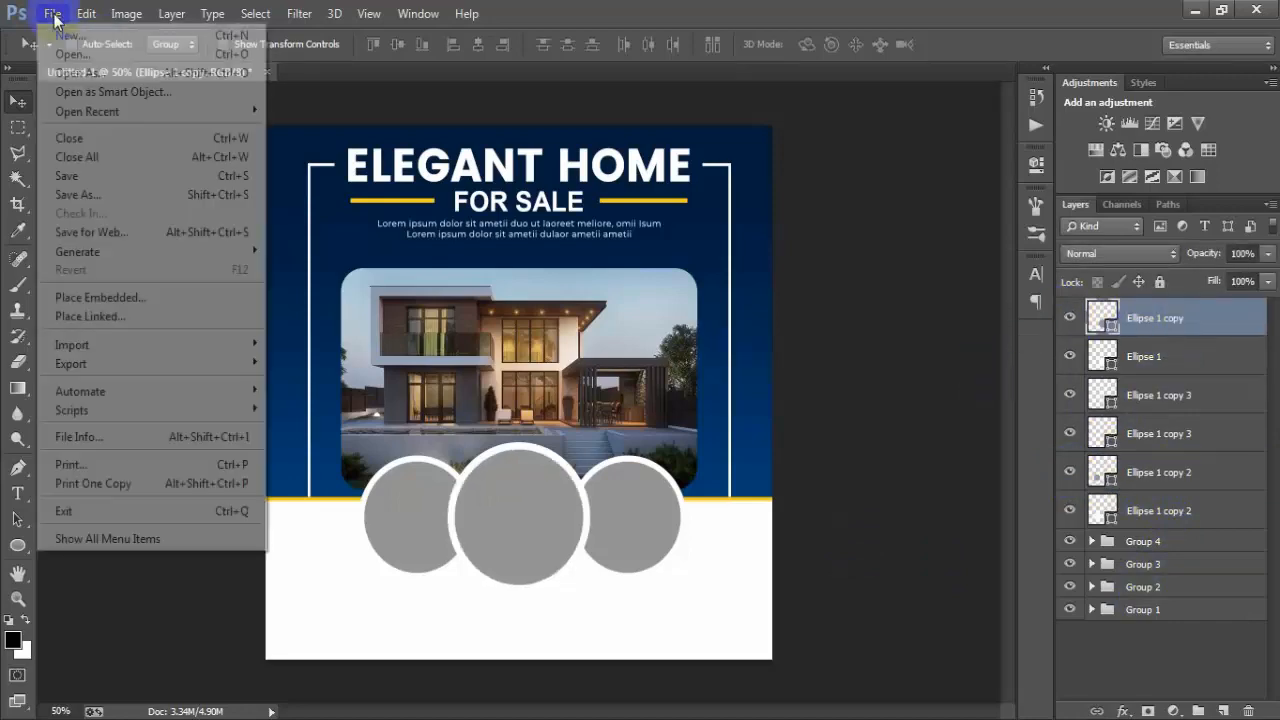
{"action": "left_click", "coordinate": [124, 316]}
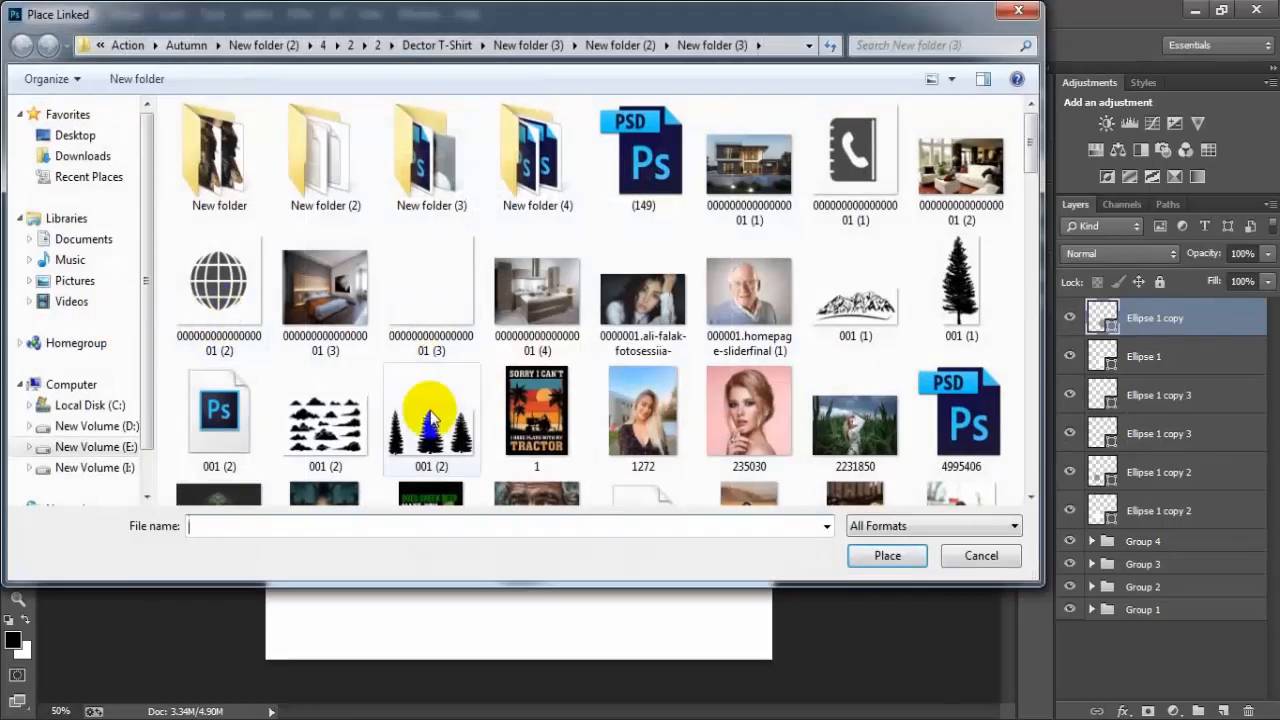
{"action": "left_click", "coordinate": [325, 295]}
{"action": "left_click", "coordinate": [880, 558]}
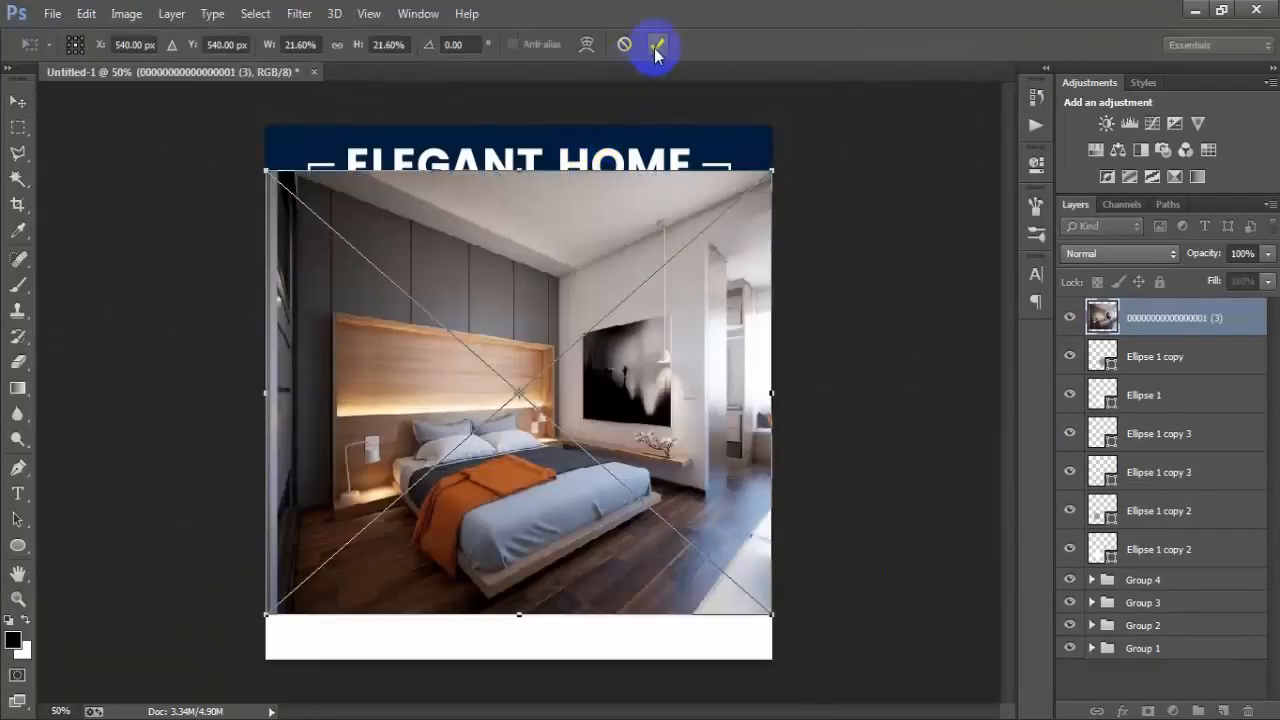
{"action": "left_click", "coordinate": [656, 46]}
{"action": "right_click", "coordinate": [1192, 326]}
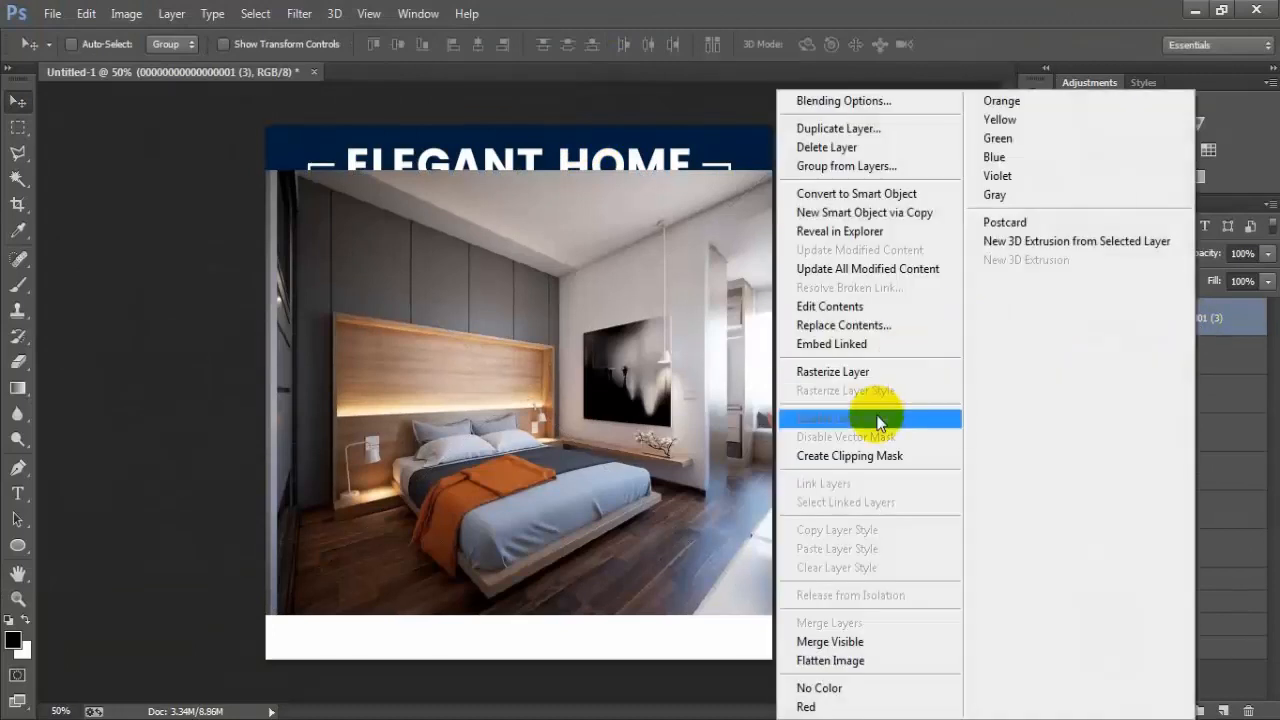
{"action": "left_click", "coordinate": [866, 455]}
Scale the bedroom photo to about 7% and position it so the bed fills the large centre circle
{"action": "left_click_drag", "start_coordinate": [541, 526], "coordinate": [543, 542]}
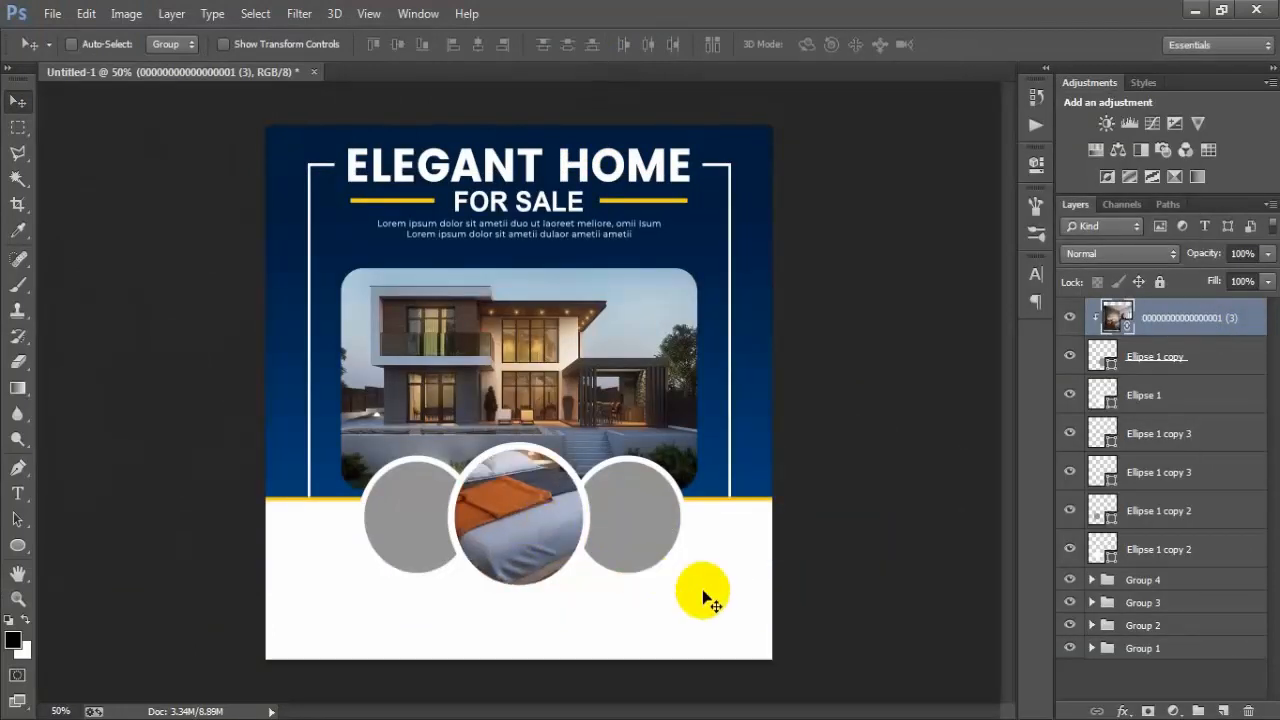
{"action": "key", "text": "ctrl+t"}
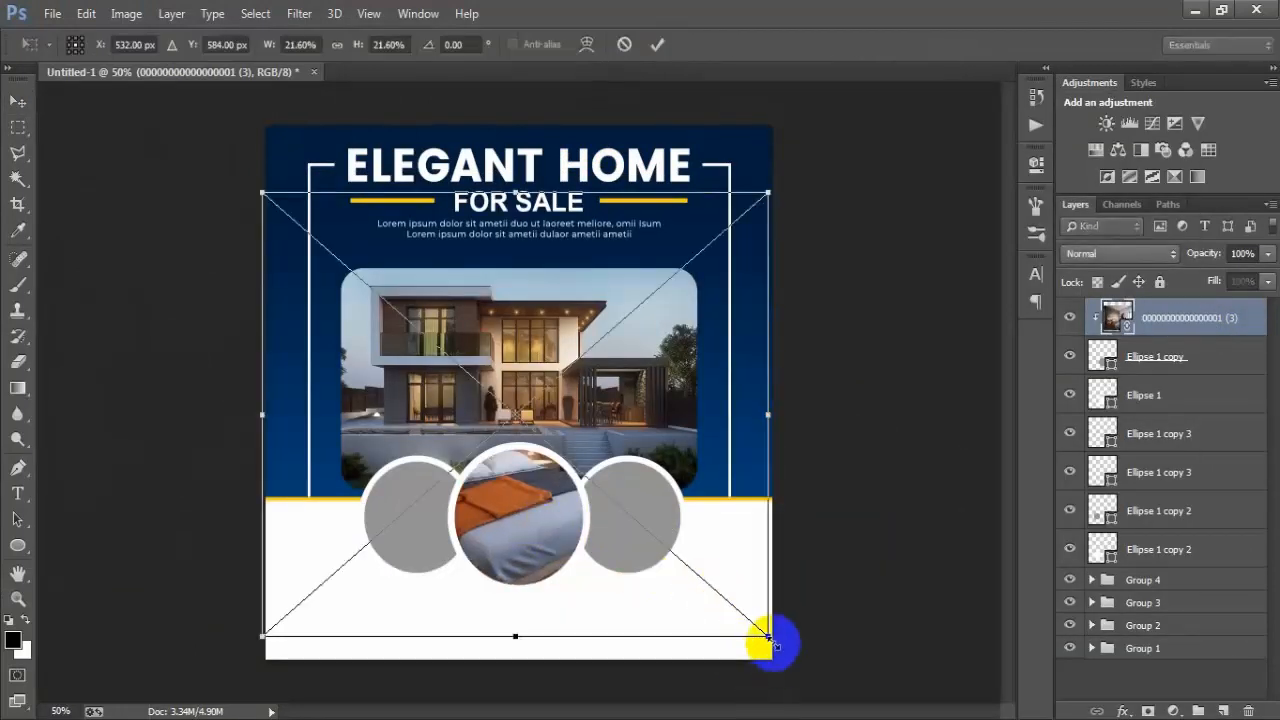
{"action": "left_click_drag", "start_coordinate": [766, 640], "coordinate": [605, 525]}
{"action": "left_click_drag", "start_coordinate": [527, 478], "coordinate": [521, 571]}
{"action": "left_click_drag", "start_coordinate": [614, 598], "coordinate": [597, 582]}
{"action": "left_click_drag", "start_coordinate": [530, 560], "coordinate": [535, 563]}
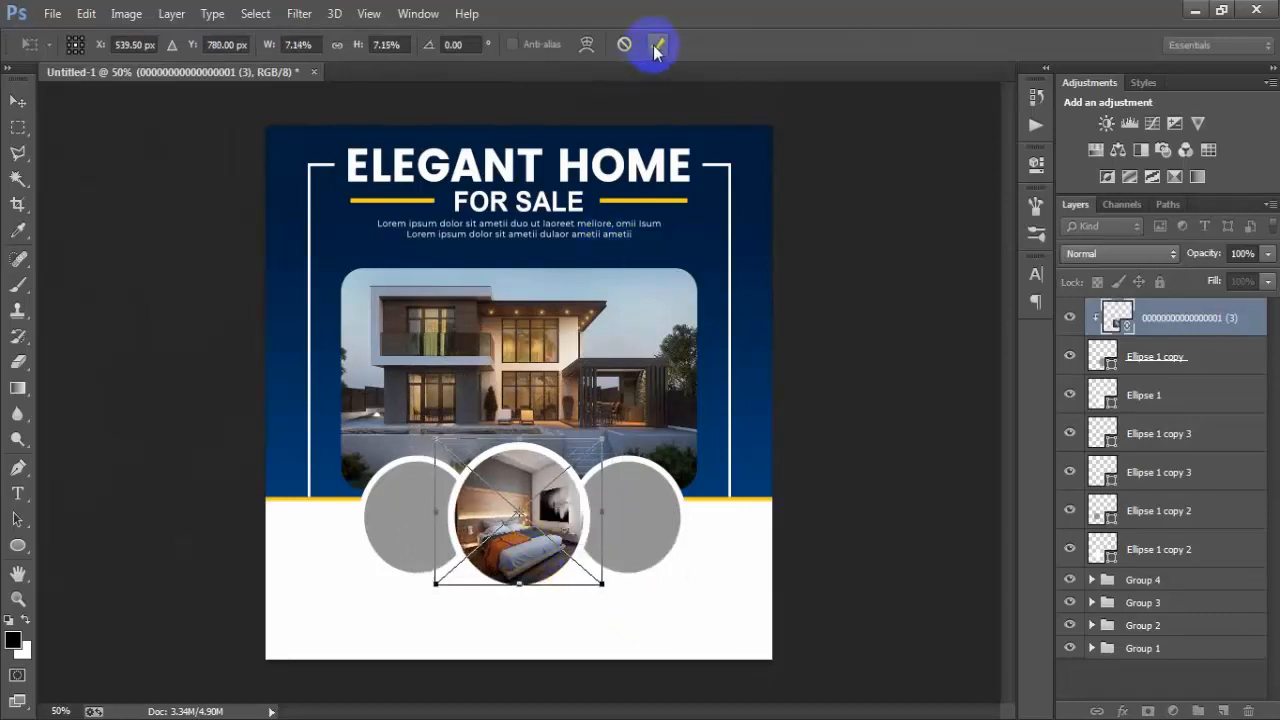
{"action": "left_click", "coordinate": [656, 44]}
{"action": "key", "text": "shift+Left"}
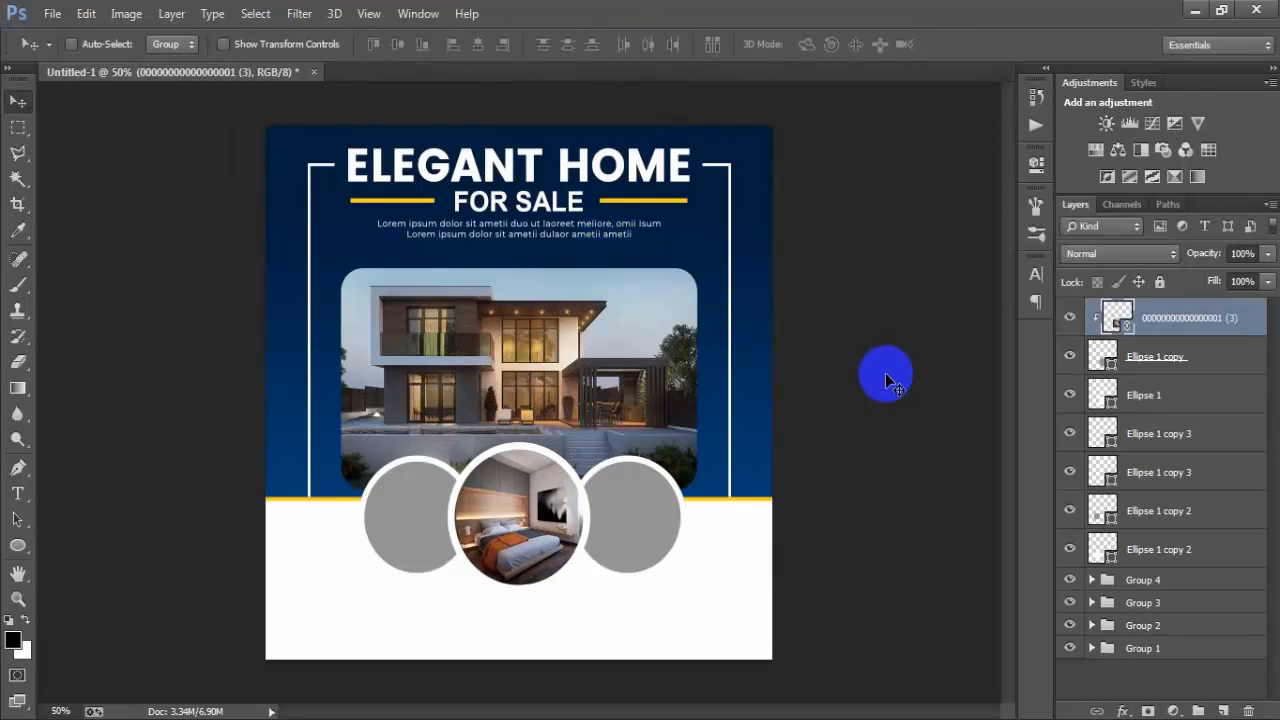
{"action": "key", "text": "shift+Left"}
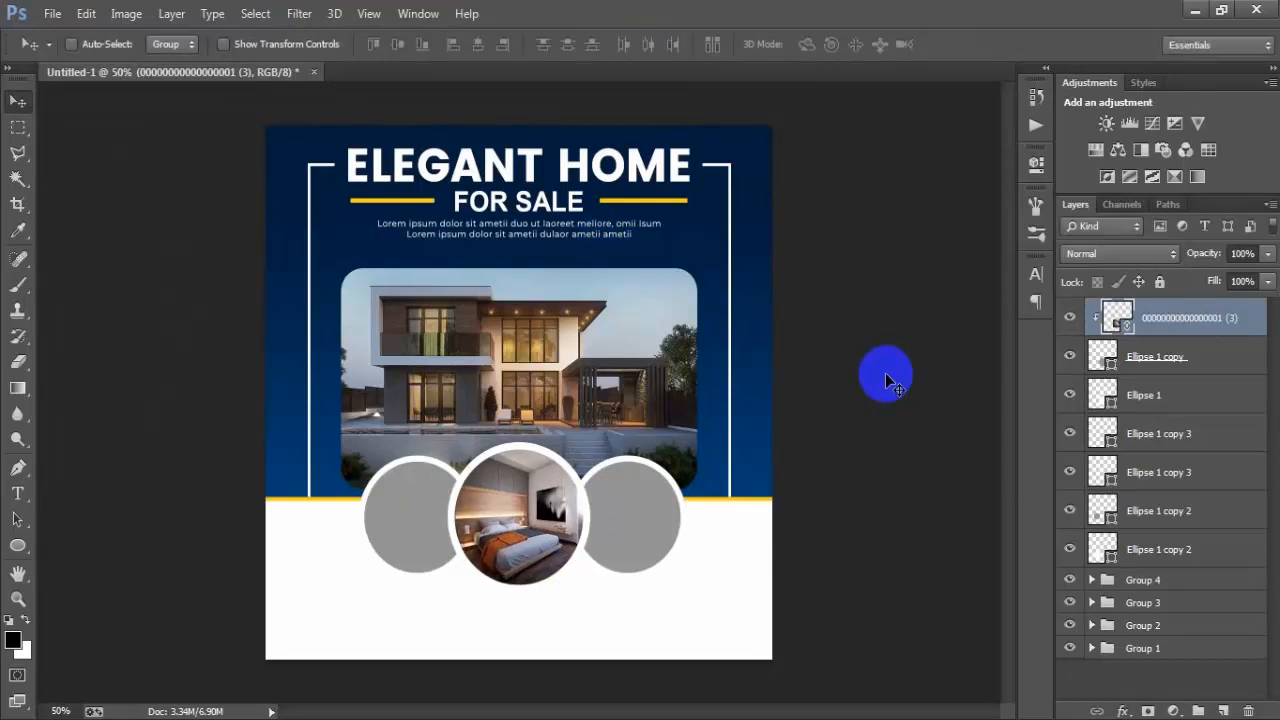
{"action": "key", "text": "shift+Left"}
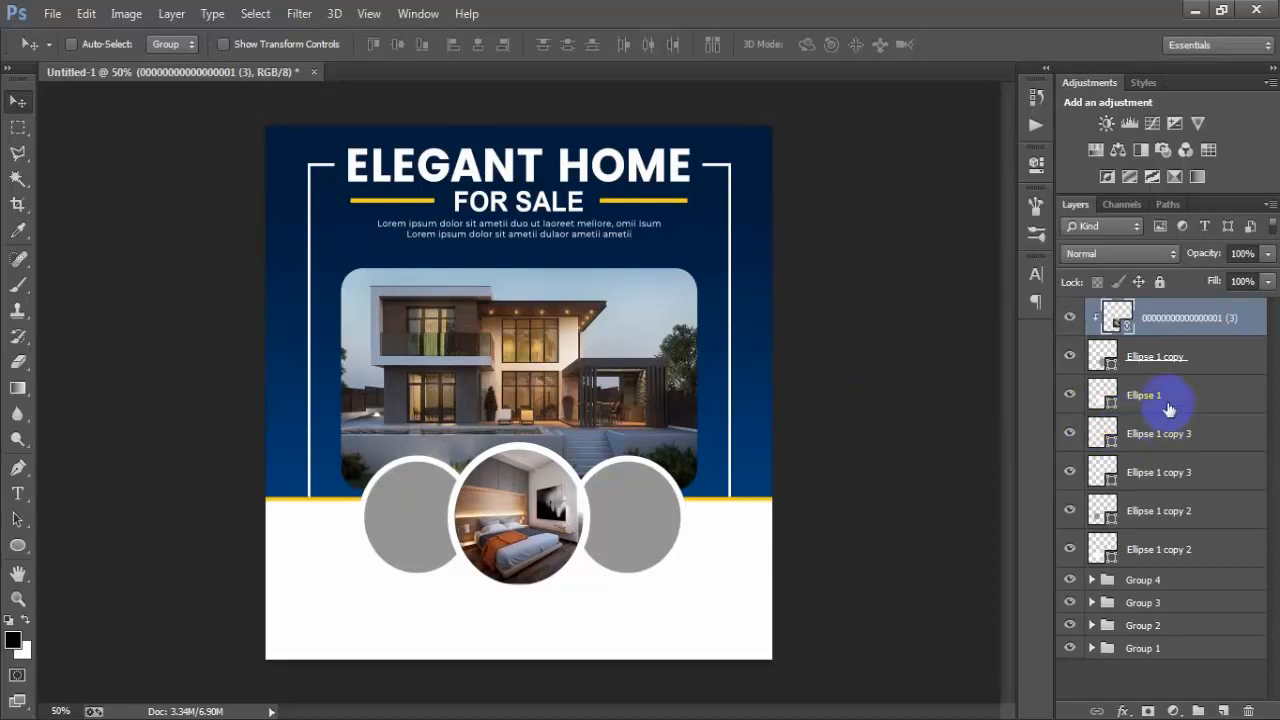
Place the living room photo as a linked image above the right-hand grey circle's layer and clip it to that circle
{"action": "left_click", "coordinate": [1170, 444]}
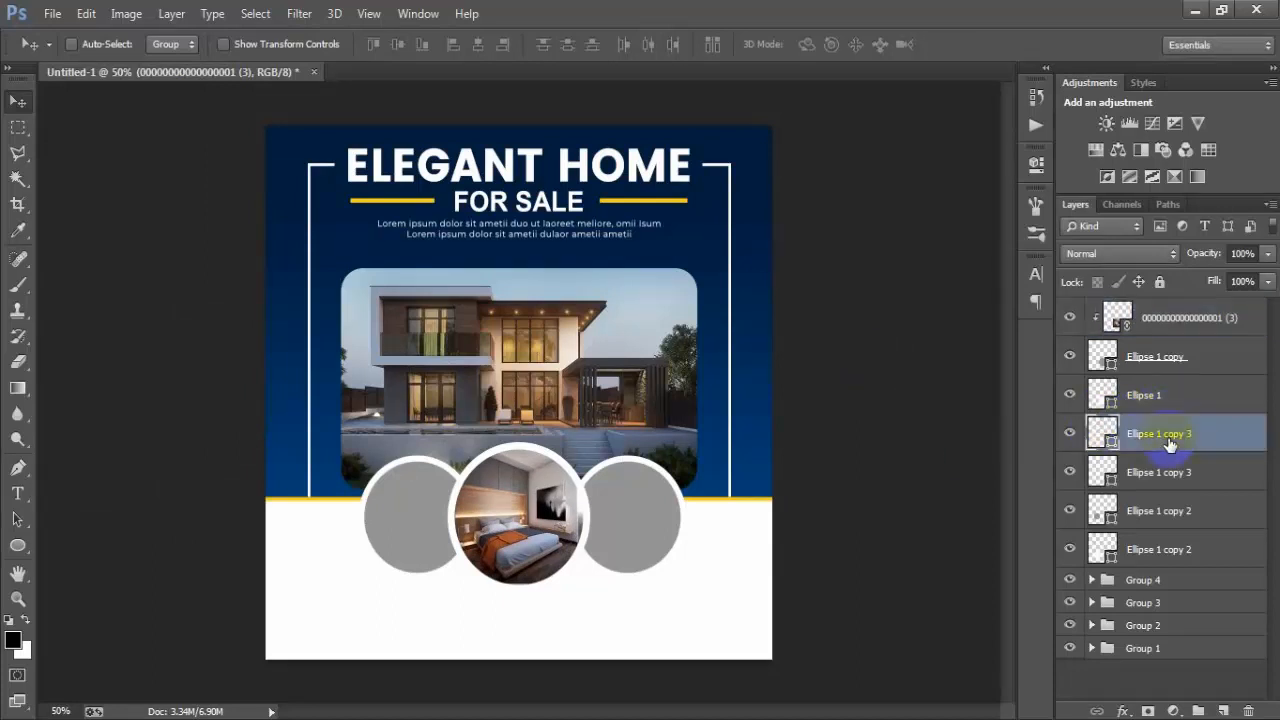
{"action": "left_click", "coordinate": [1068, 434]}
{"action": "left_click", "coordinate": [1068, 434]}
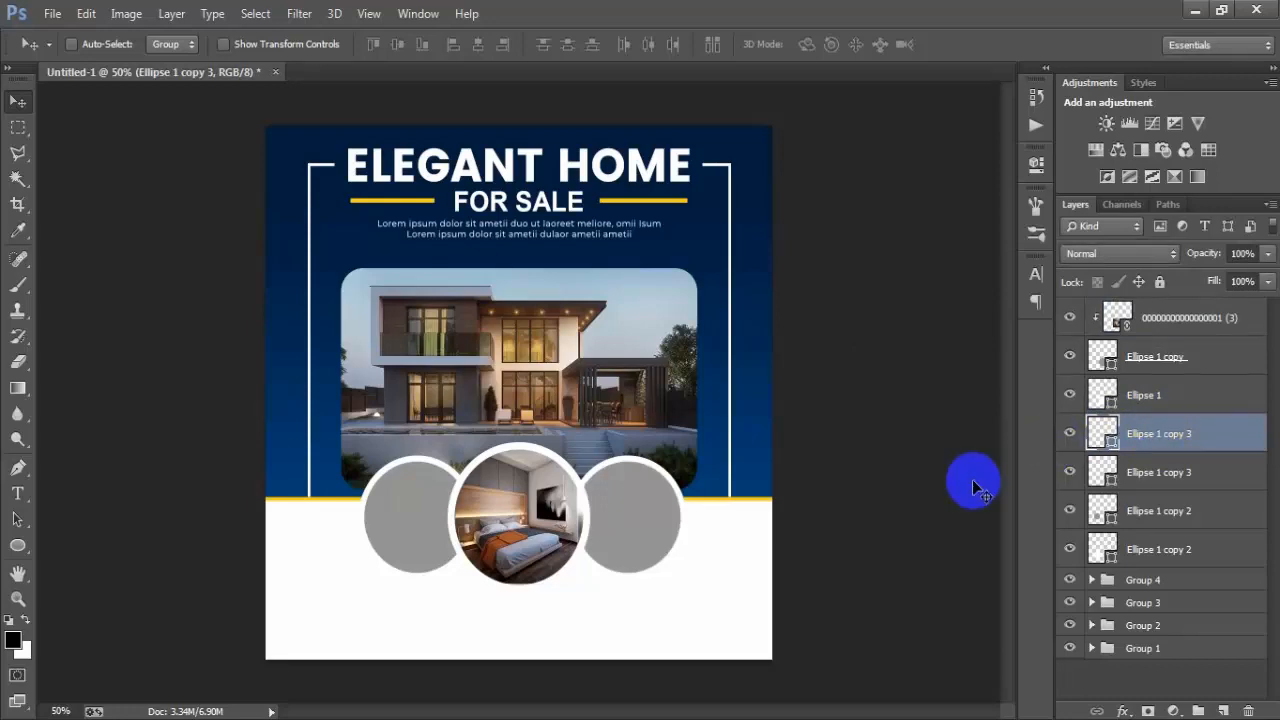
{"action": "left_click", "coordinate": [52, 14]}
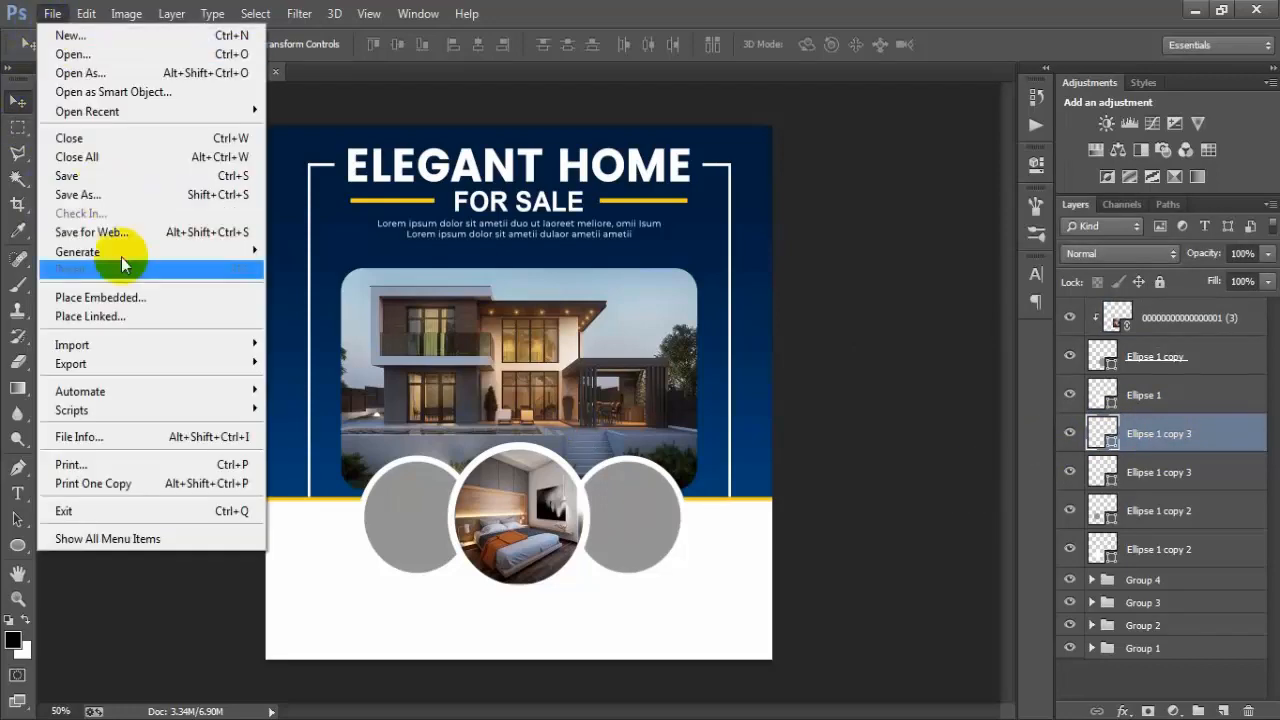
{"action": "left_click", "coordinate": [126, 314]}
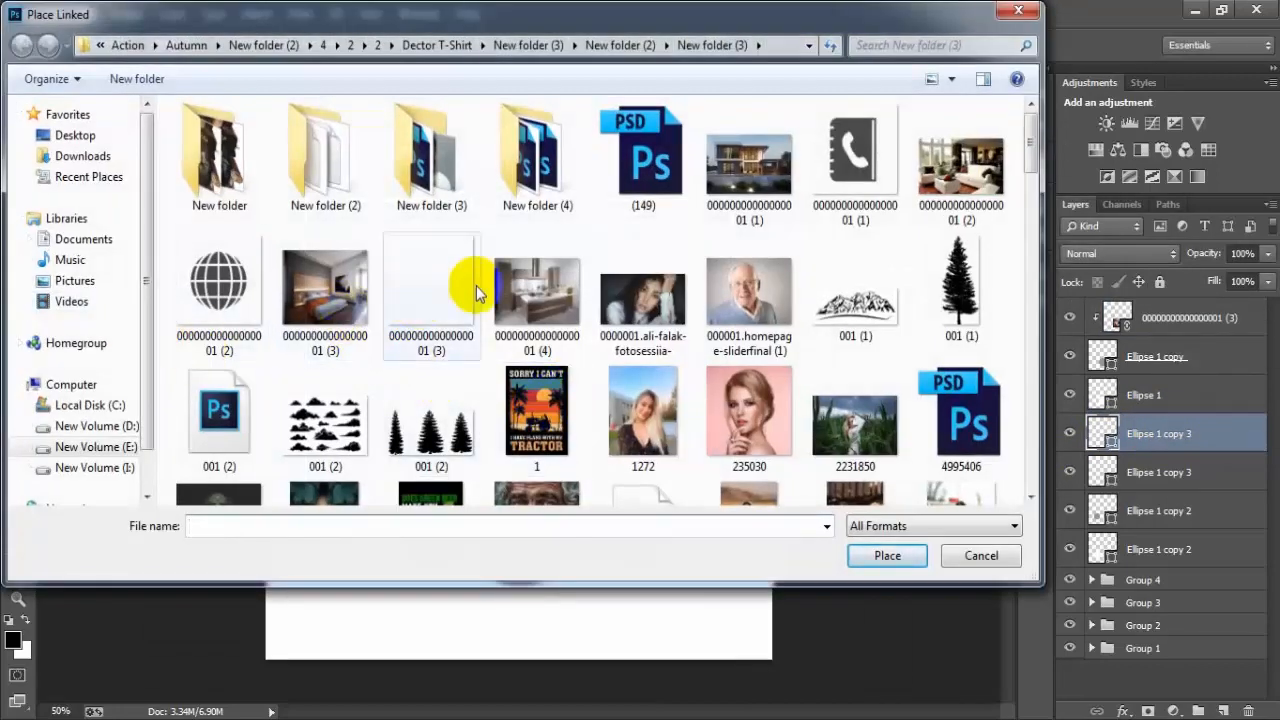
{"action": "left_click", "coordinate": [928, 185]}
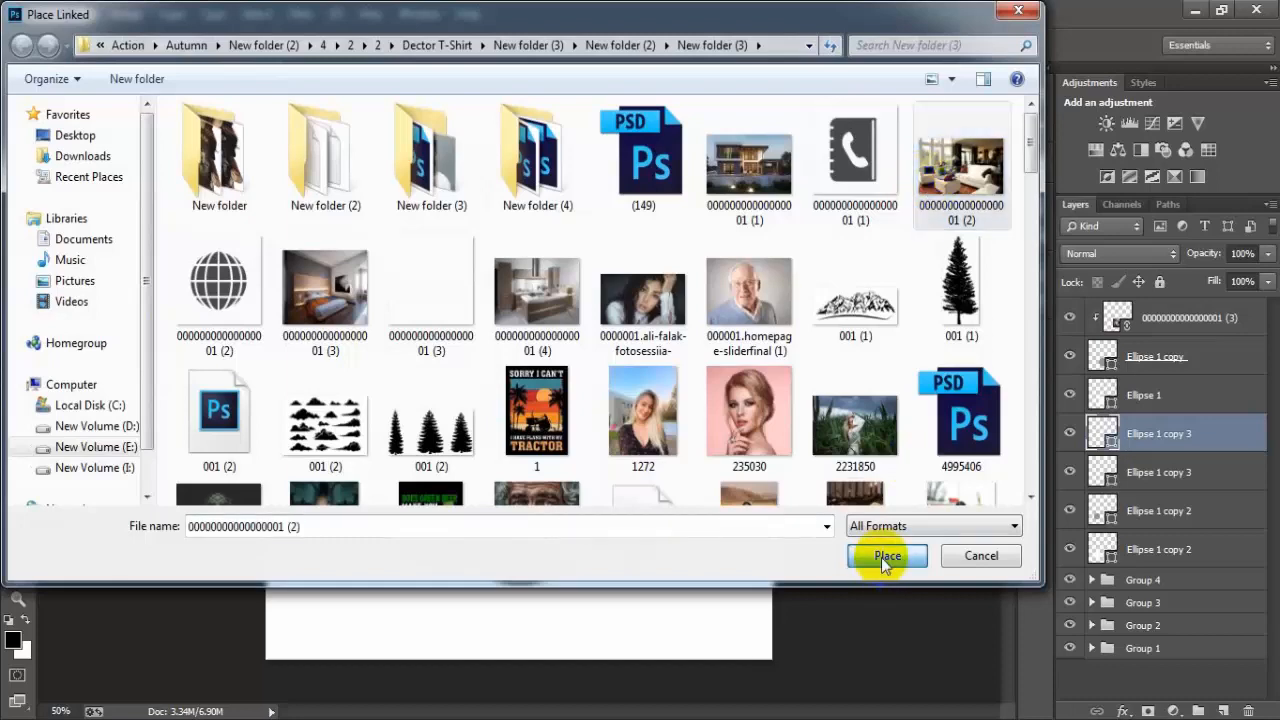
{"action": "left_click", "coordinate": [881, 557]}
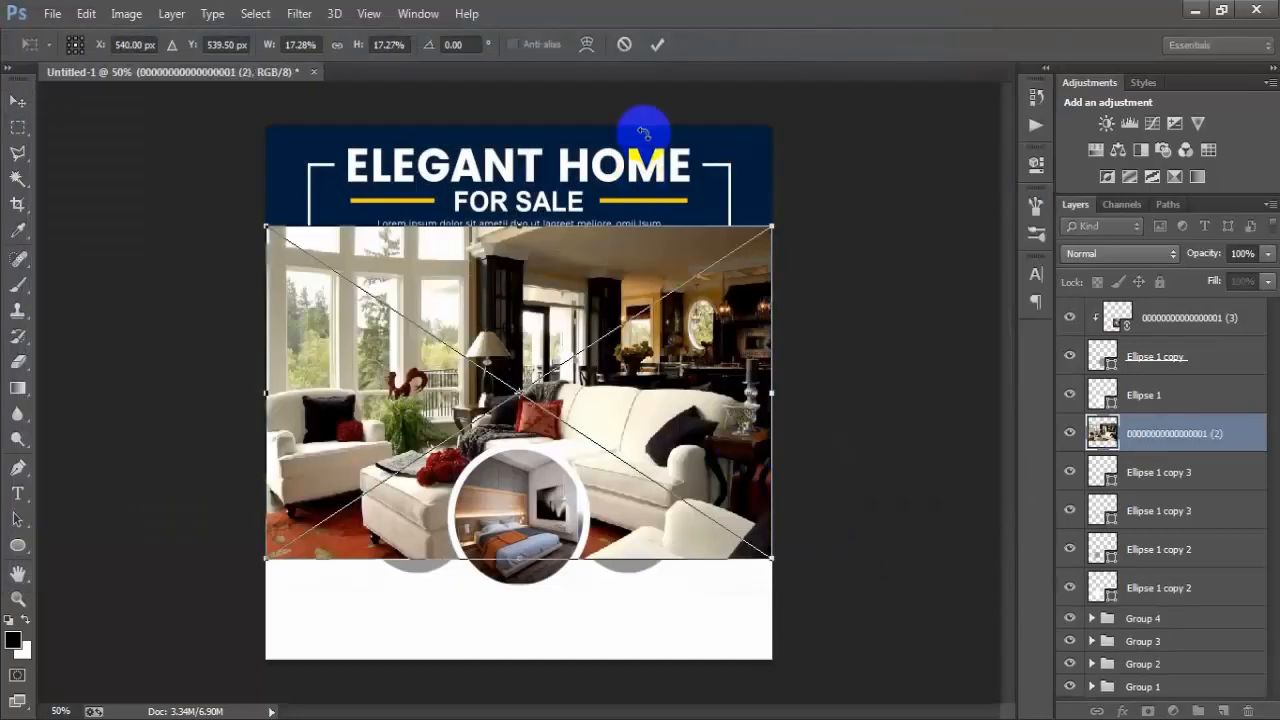
{"action": "right_click", "coordinate": [1222, 434]}
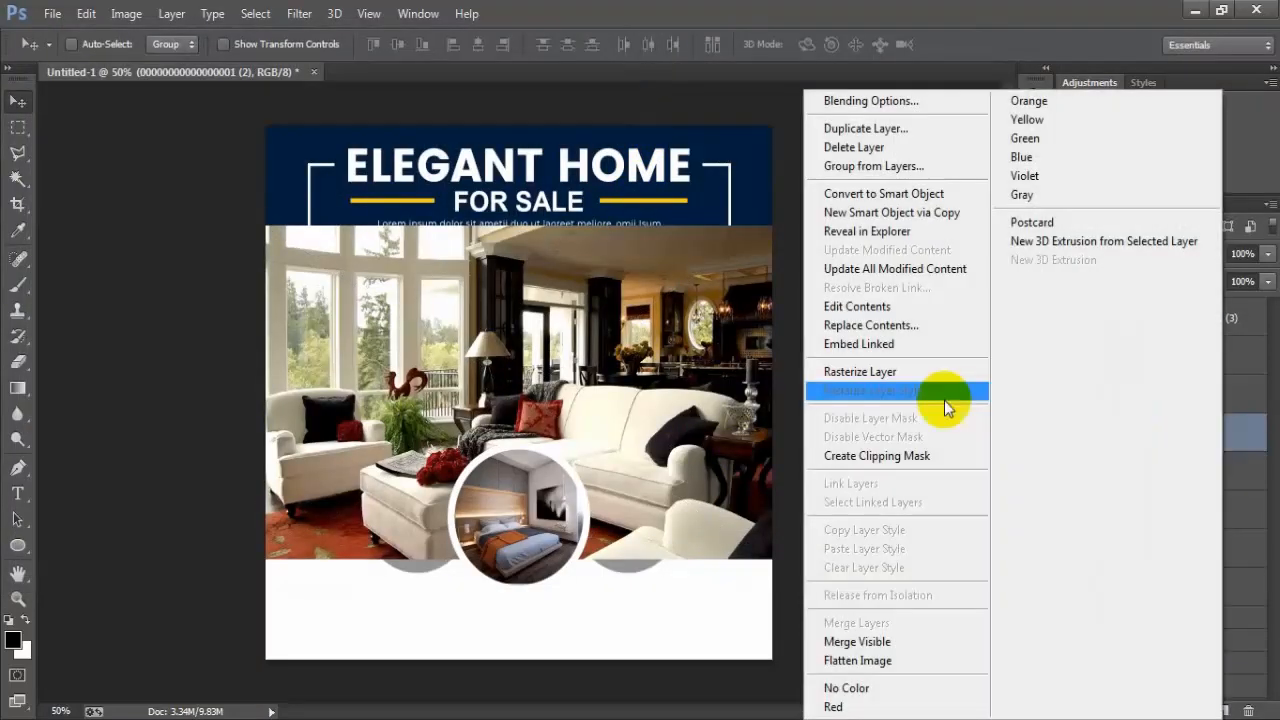
{"action": "left_click", "coordinate": [903, 455]}
Scale the living room photo to about 6.7% and position it so the sofa fills the right-hand circle
{"action": "left_click_drag", "start_coordinate": [652, 548], "coordinate": [655, 592]}
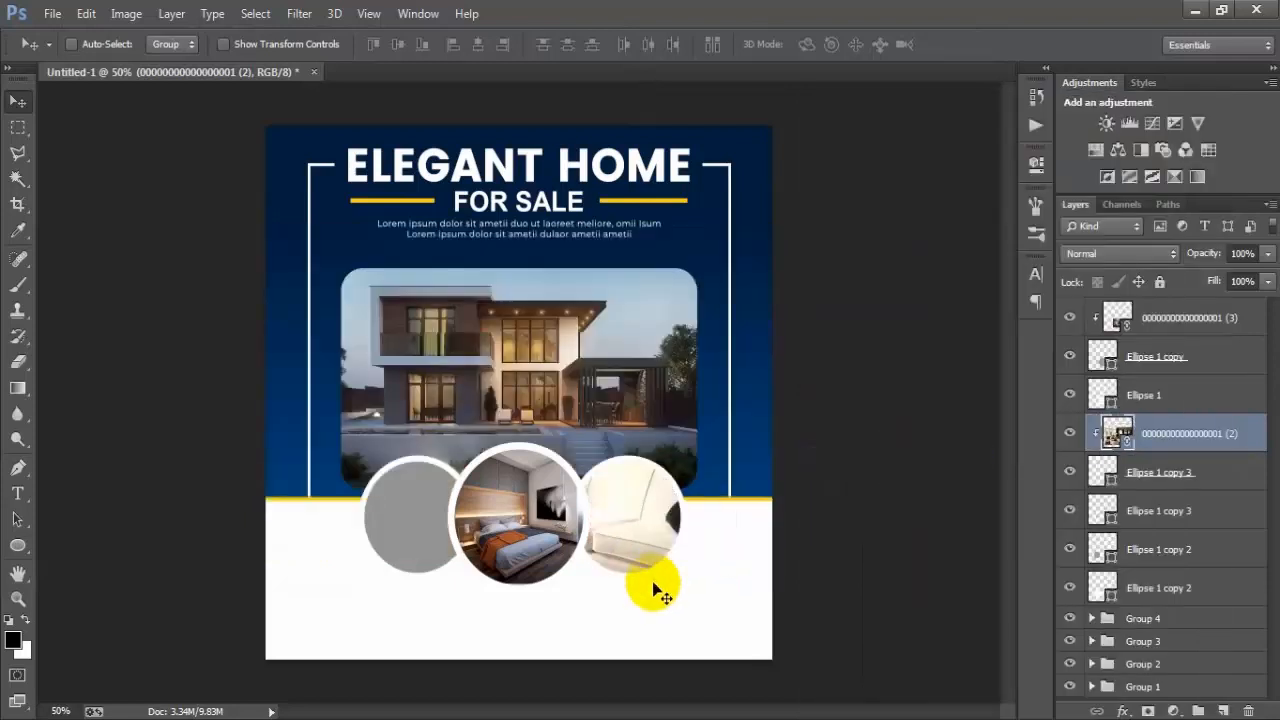
{"action": "key", "text": "ctrl+t"}
{"action": "left_click_drag", "start_coordinate": [792, 630], "coordinate": [674, 521]}
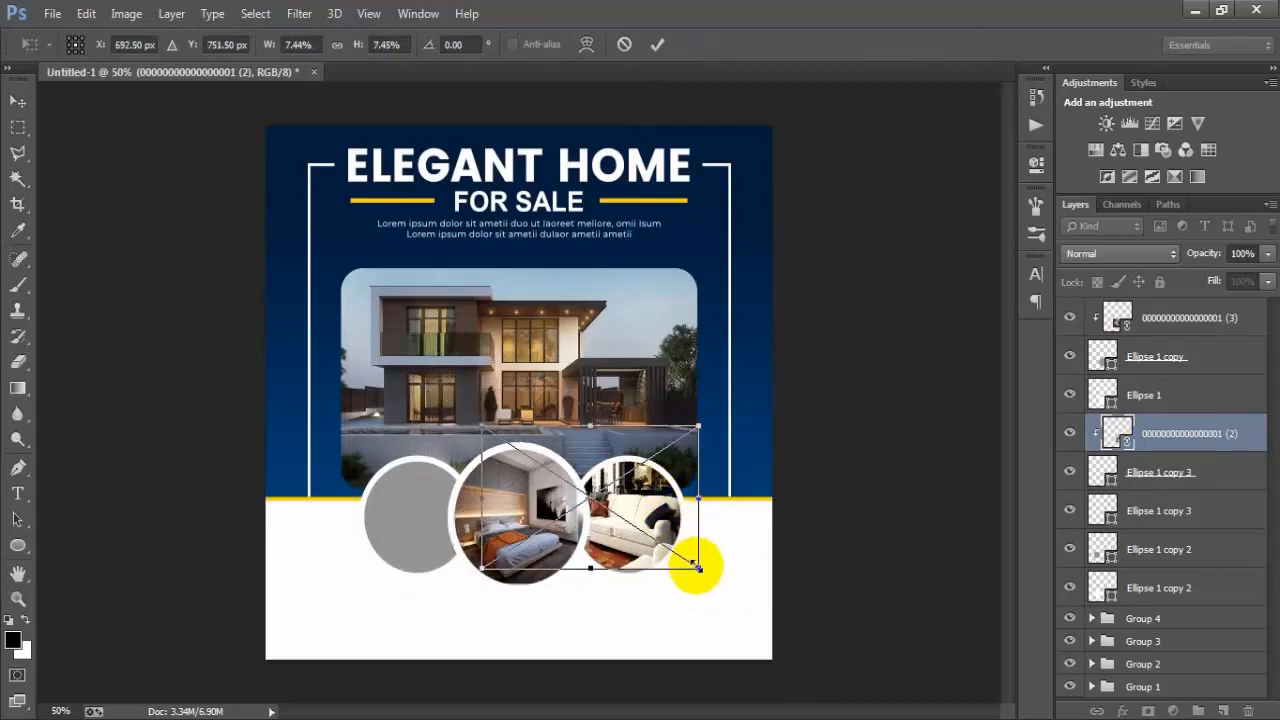
{"action": "left_click_drag", "start_coordinate": [698, 567], "coordinate": [674, 519]}
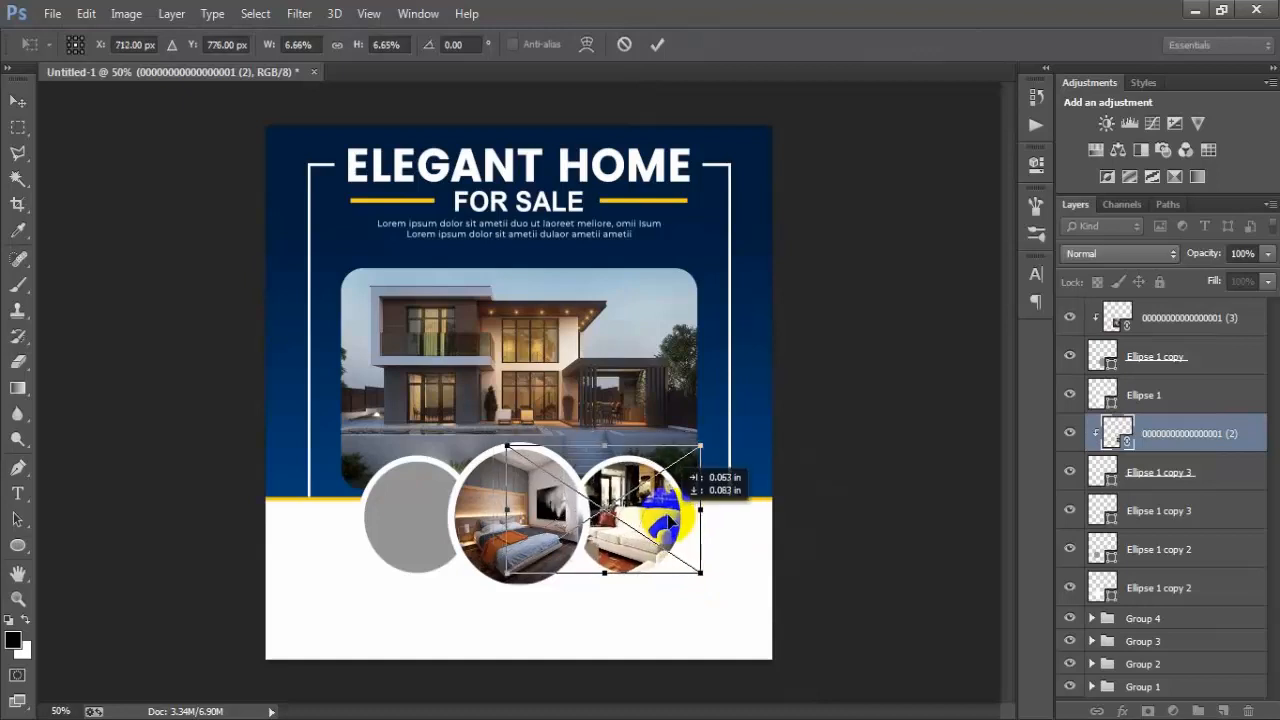
{"action": "left_click", "coordinate": [658, 45]}
{"action": "key", "text": "Left"}
{"action": "key", "text": "Left"}
{"action": "key", "text": "Left"}
{"action": "key", "text": "Left"}
{"action": "key", "text": "Up"}
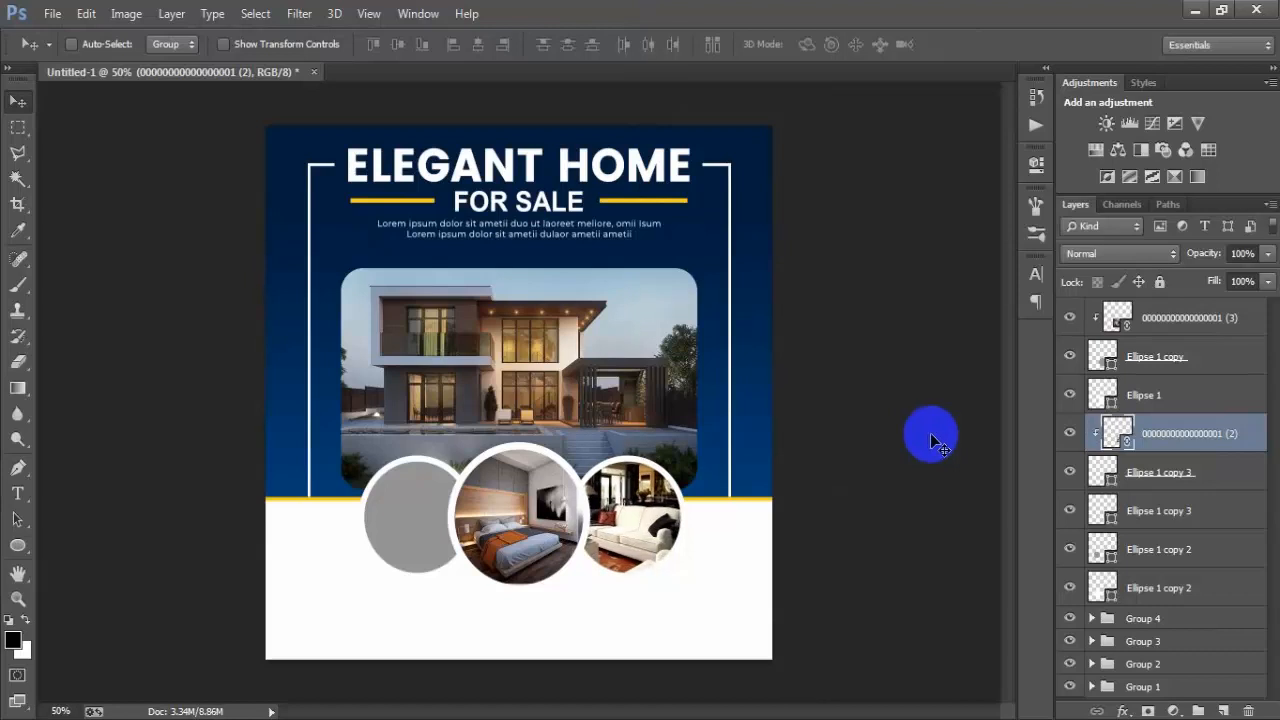
Place the kitchen photo as a linked image directly above the left-hand grey circle's layer
{"action": "left_click", "coordinate": [1175, 558]}
{"action": "left_click", "coordinate": [1069, 549]}
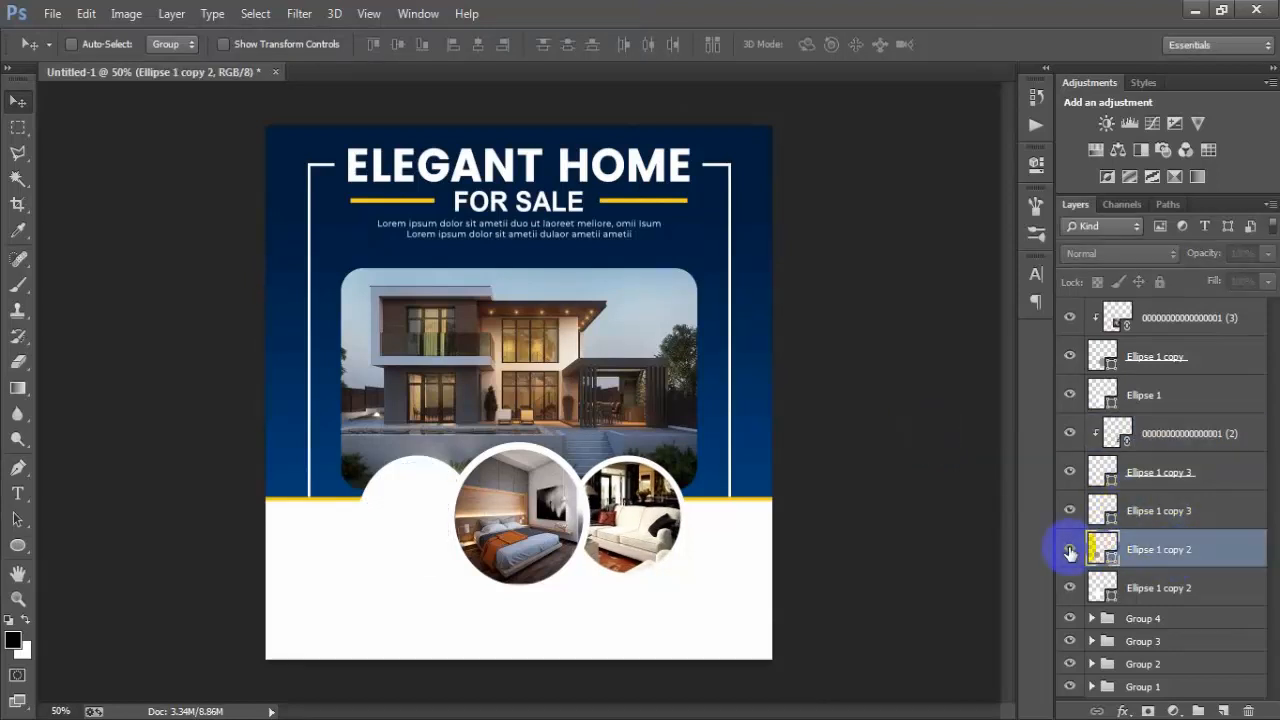
{"action": "left_click", "coordinate": [1069, 549]}
{"action": "left_click", "coordinate": [55, 12]}
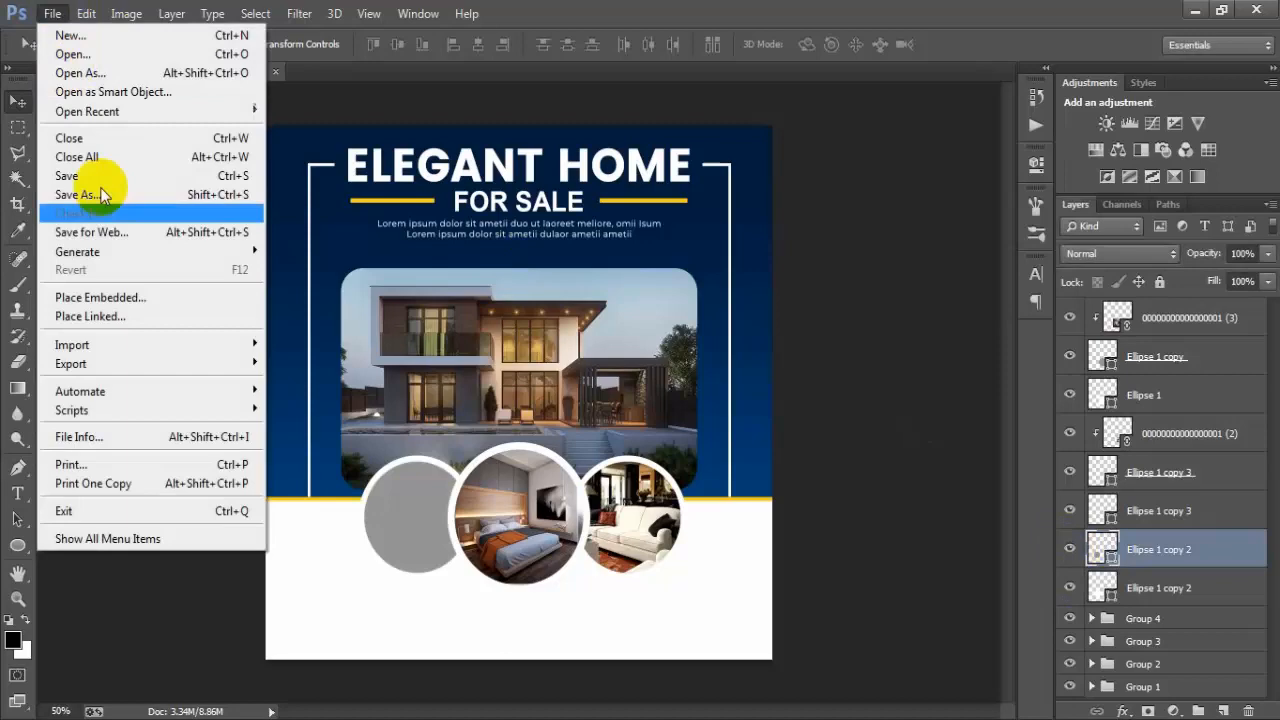
{"action": "left_click", "coordinate": [127, 310]}
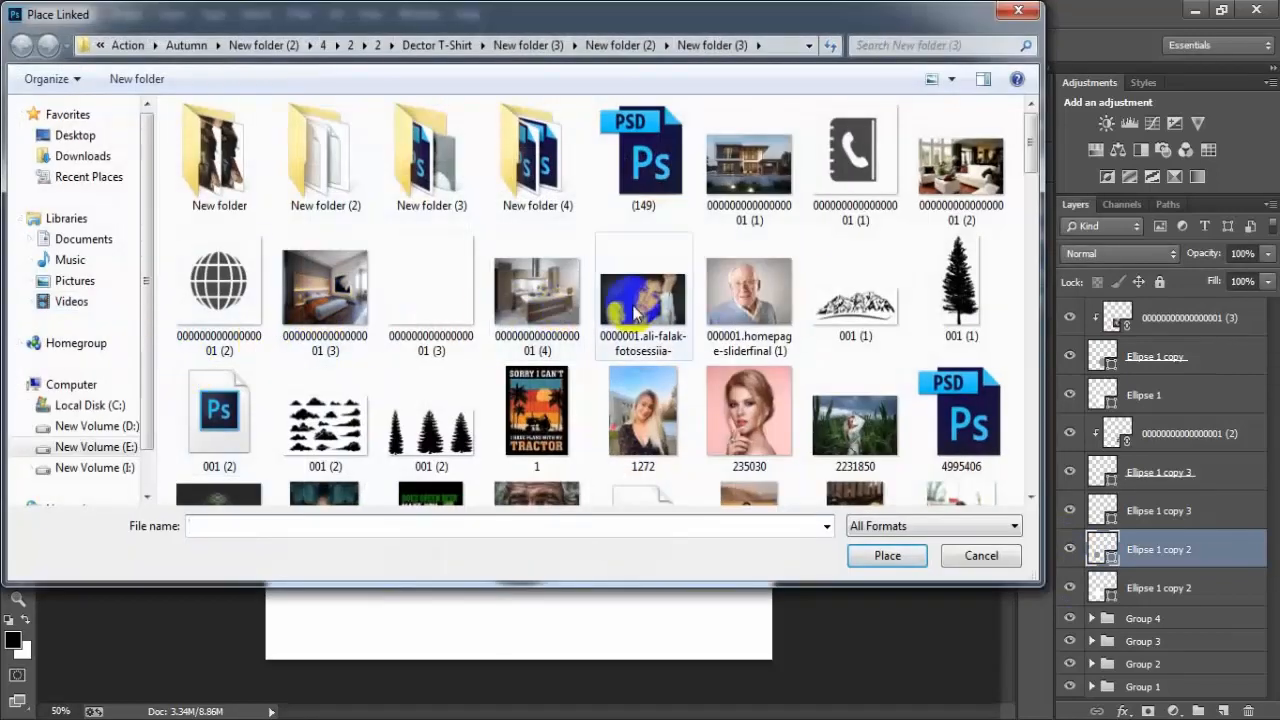
{"action": "left_click", "coordinate": [928, 195]}
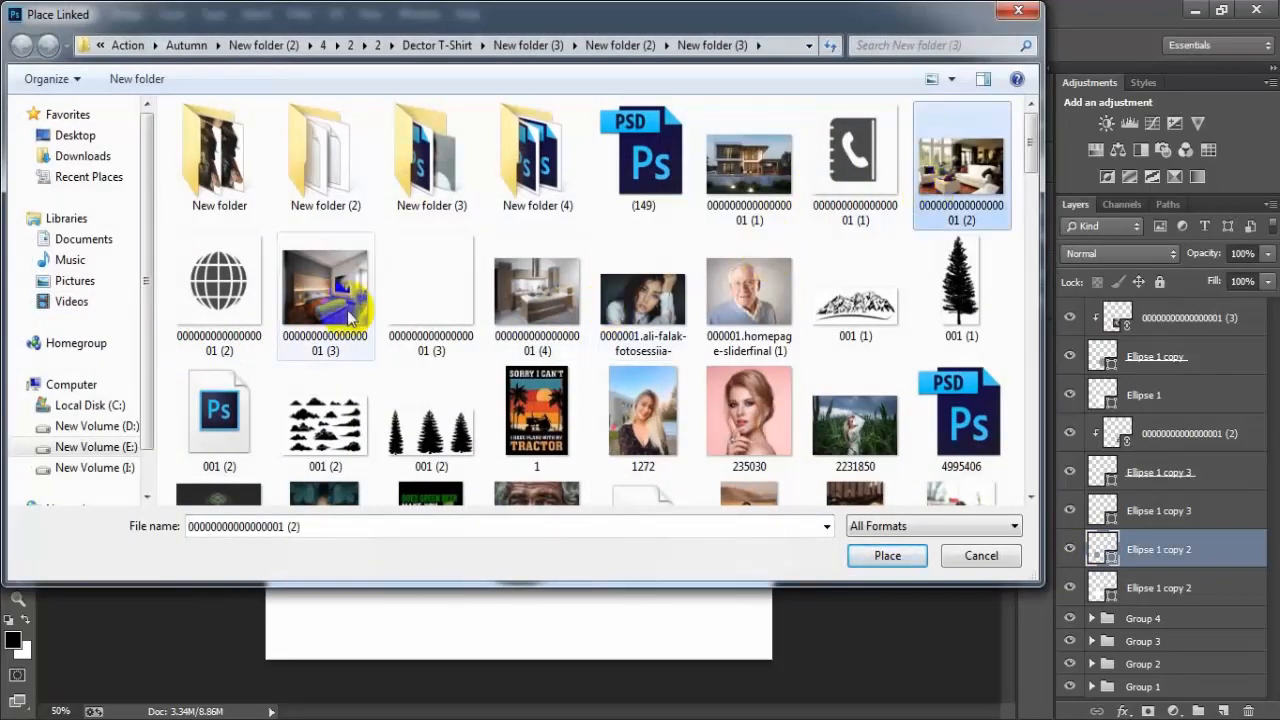
{"action": "left_click", "coordinate": [530, 300]}
{"action": "left_click", "coordinate": [866, 553]}
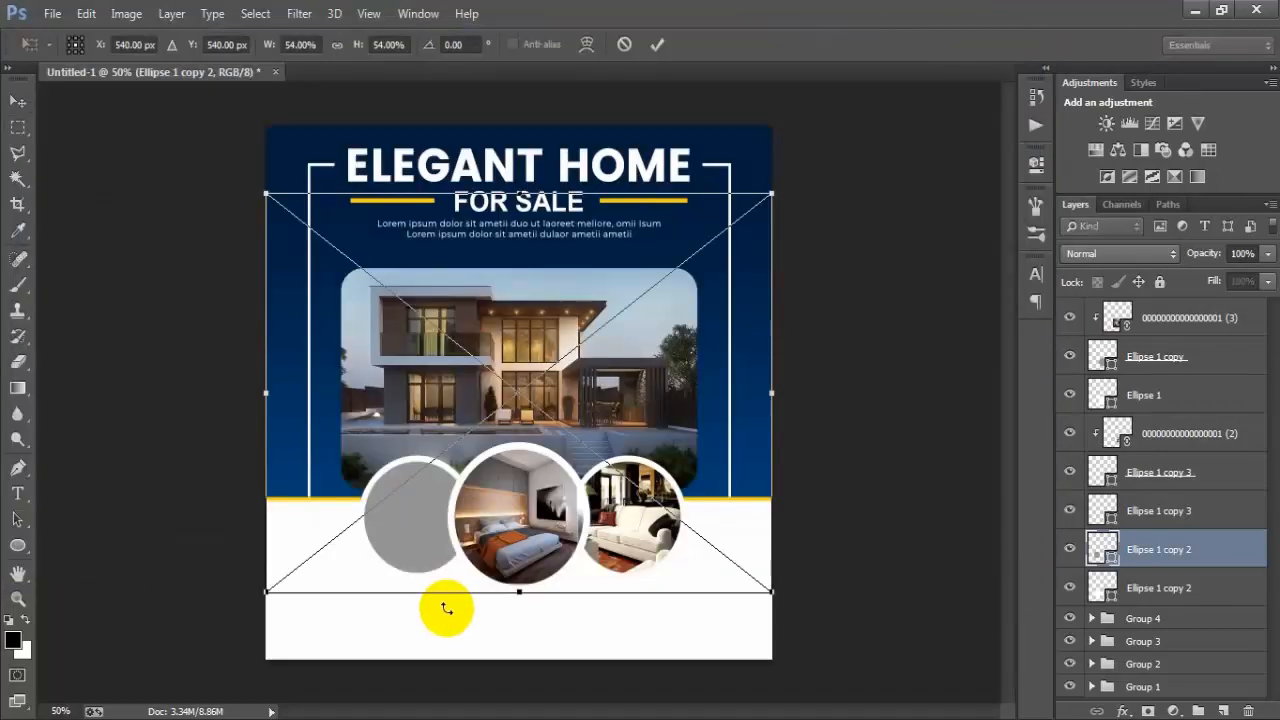
{"action": "left_click", "coordinate": [657, 55]}
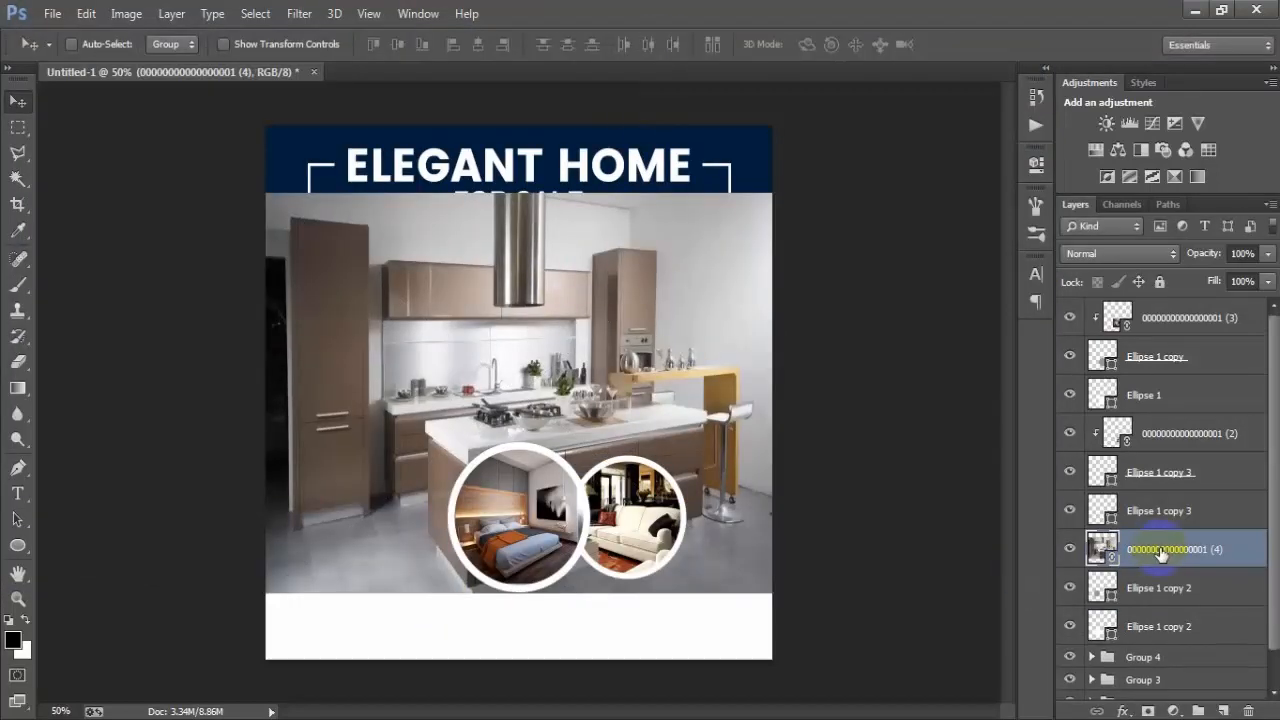
Clip the kitchen photo to the left-hand circle, scale it to about 16.7% and position it so the kitchen island fills the circle
{"action": "right_click", "coordinate": [1158, 552]}
{"action": "left_click", "coordinate": [805, 462]}
{"action": "left_click_drag", "start_coordinate": [405, 566], "coordinate": [350, 560]}
{"action": "key", "text": "ctrl+t"}
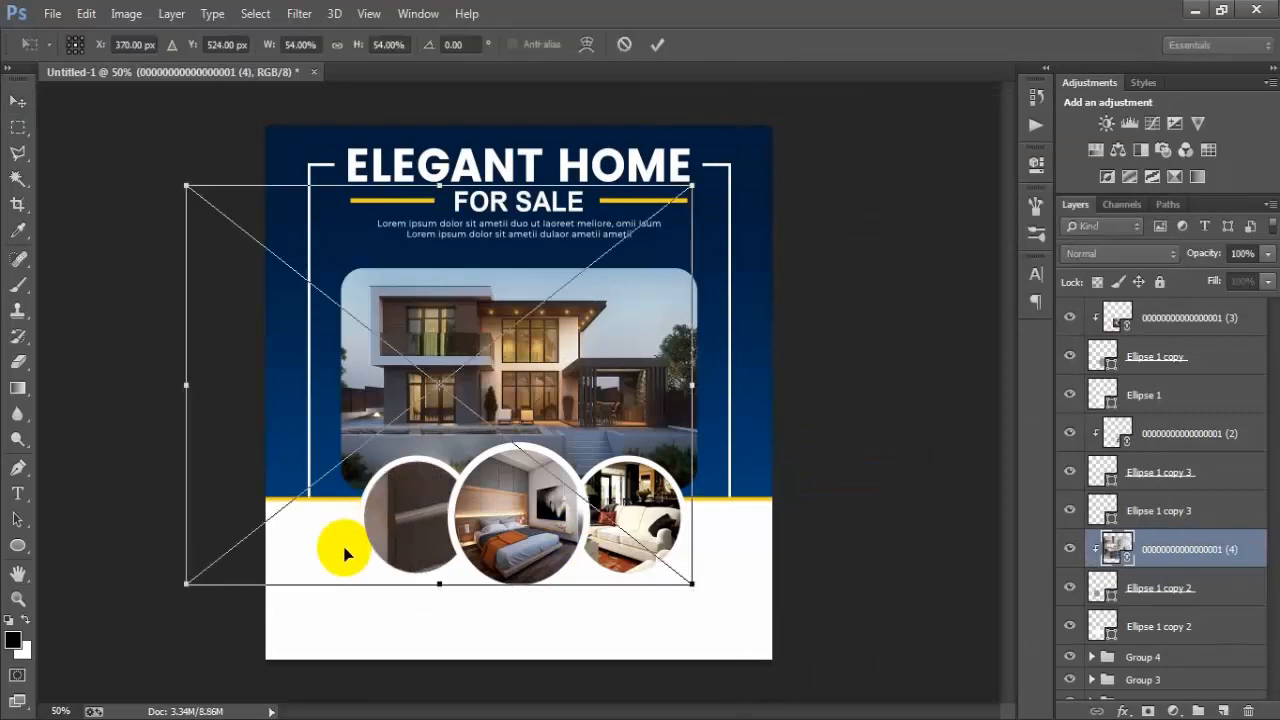
{"action": "left_click_drag", "start_coordinate": [686, 586], "coordinate": [510, 493]}
{"action": "left_click_drag", "start_coordinate": [448, 427], "coordinate": [425, 545]}
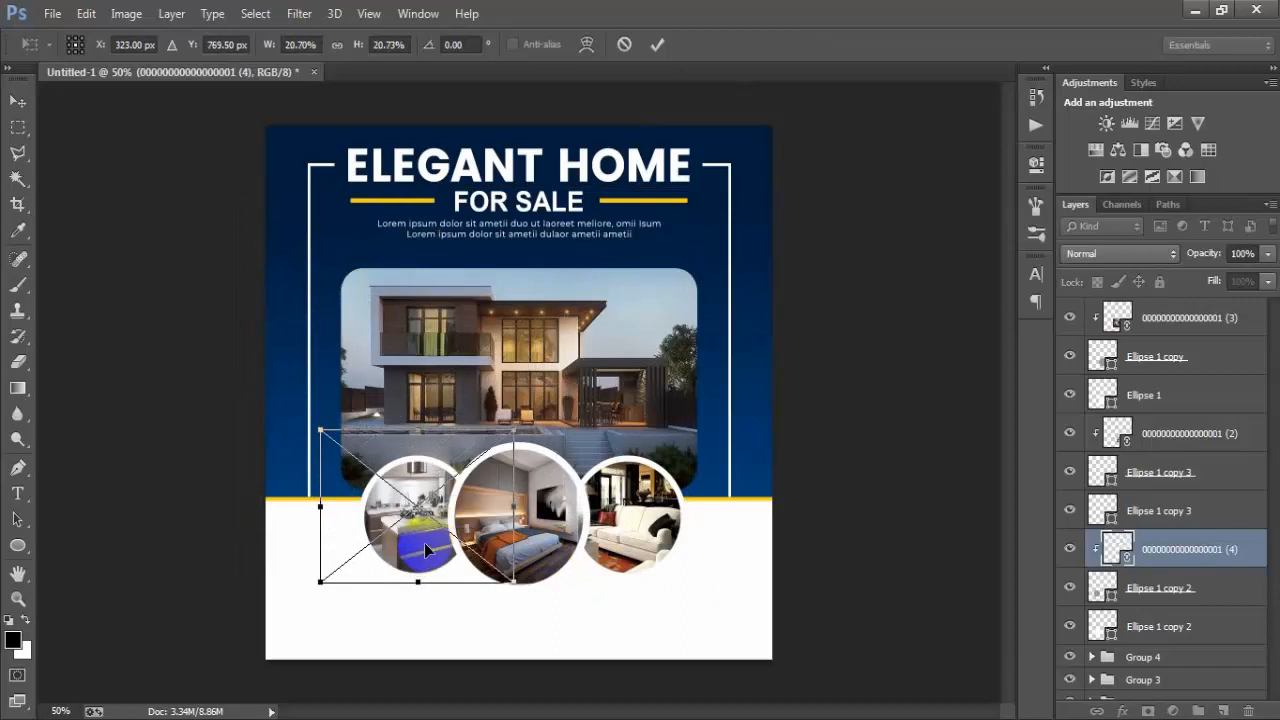
{"action": "left_click_drag", "start_coordinate": [513, 579], "coordinate": [424, 548]}
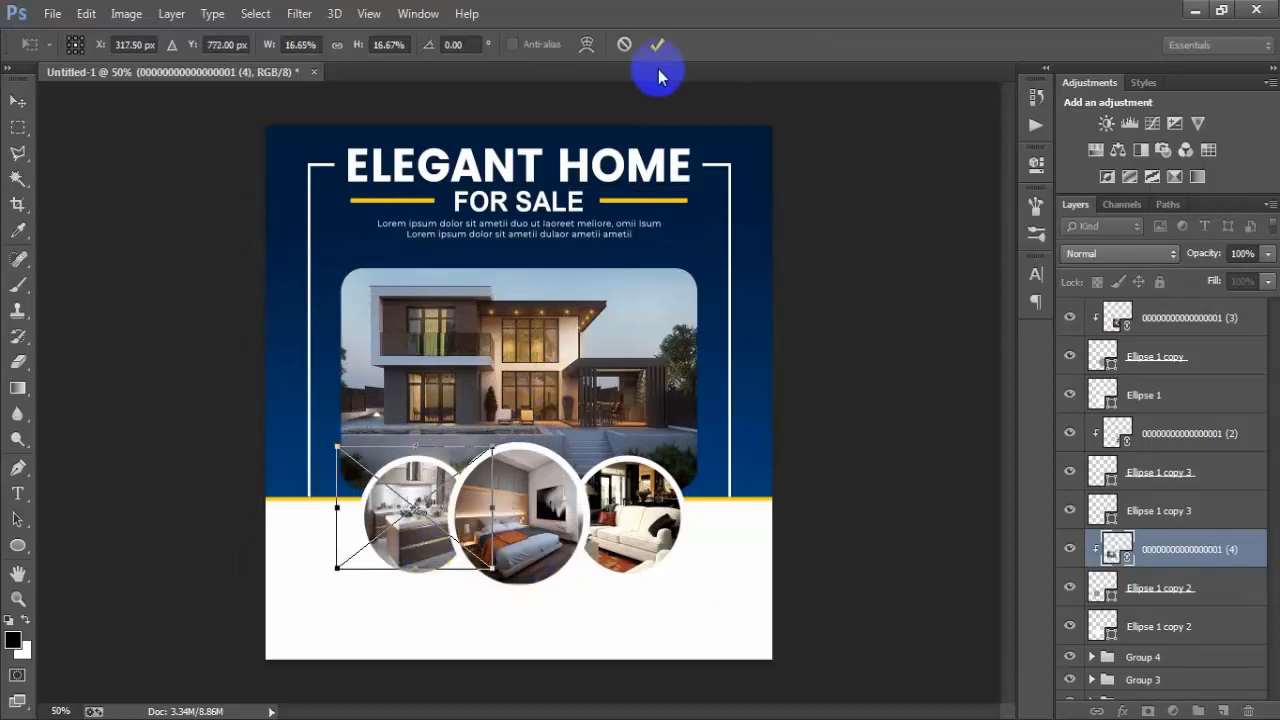
{"action": "left_click", "coordinate": [657, 44]}
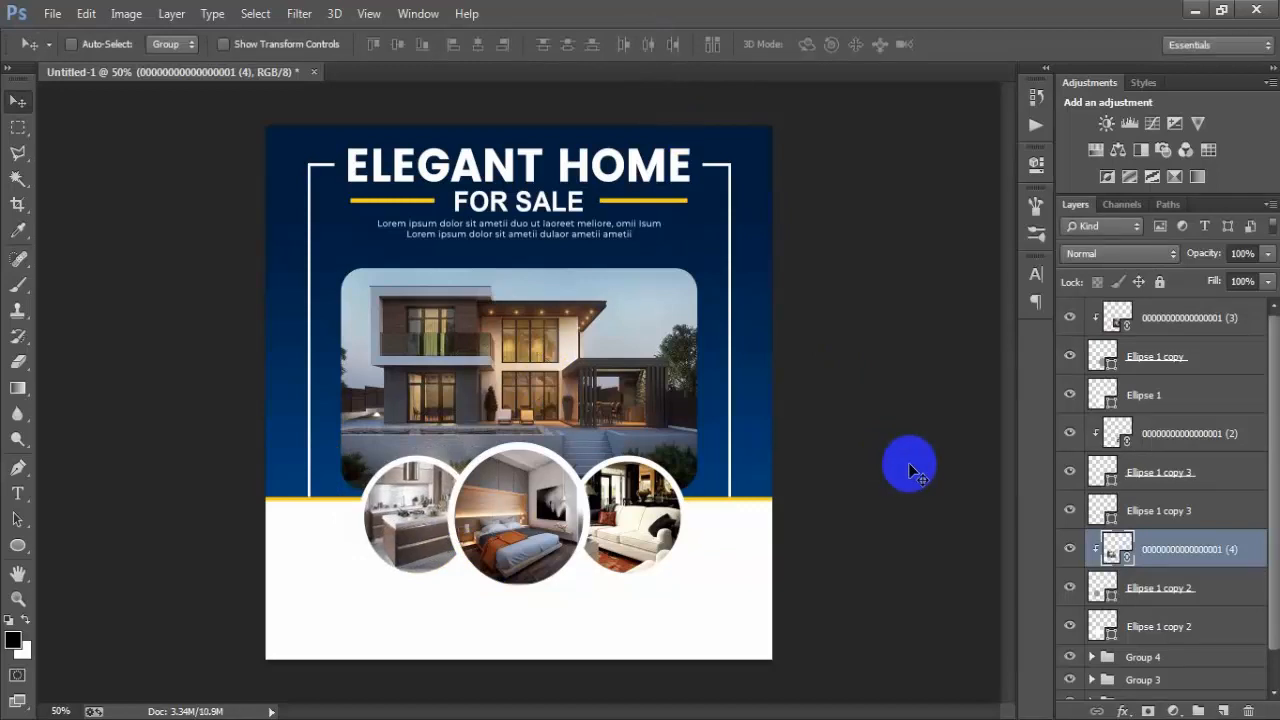
Group the three circles with their interior photos and paste the blue rounded "BOOK NOW" button below the centre circle
{"action": "left_click", "coordinate": [1183, 322]}
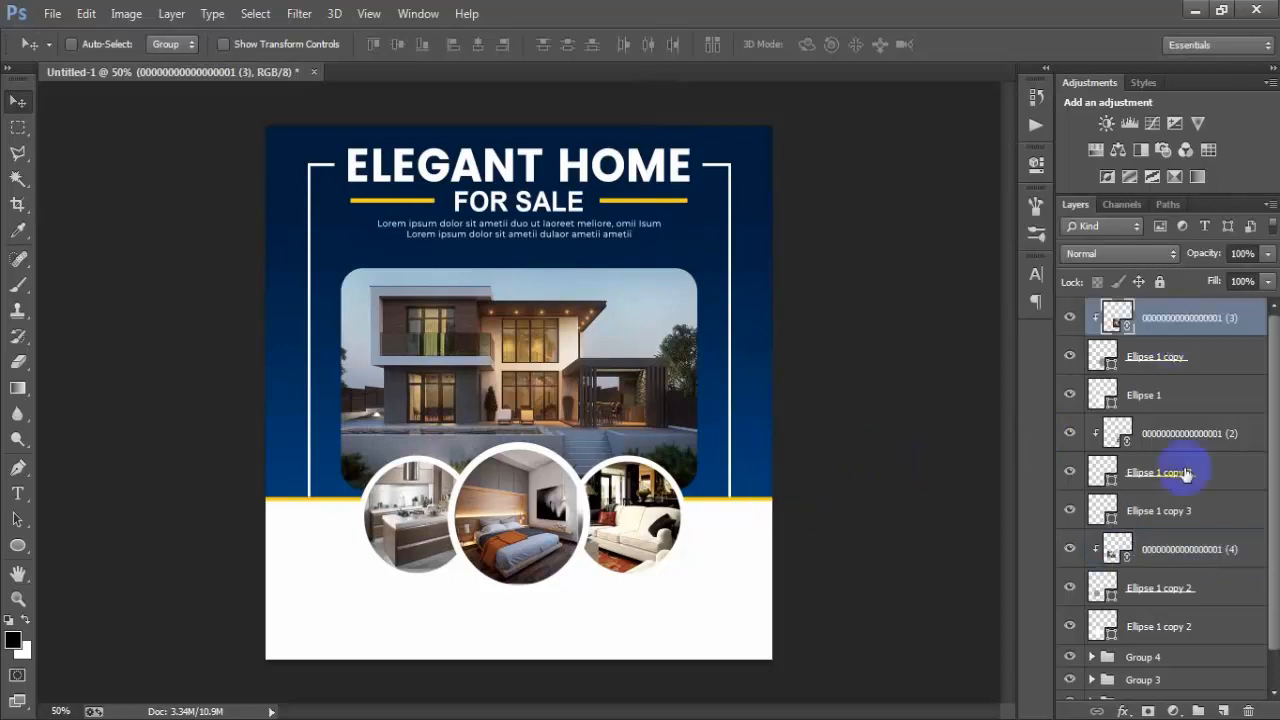
{"action": "left_click", "coordinate": [1185, 625], "text": "shift"}
{"action": "key", "text": "ctrl+g"}
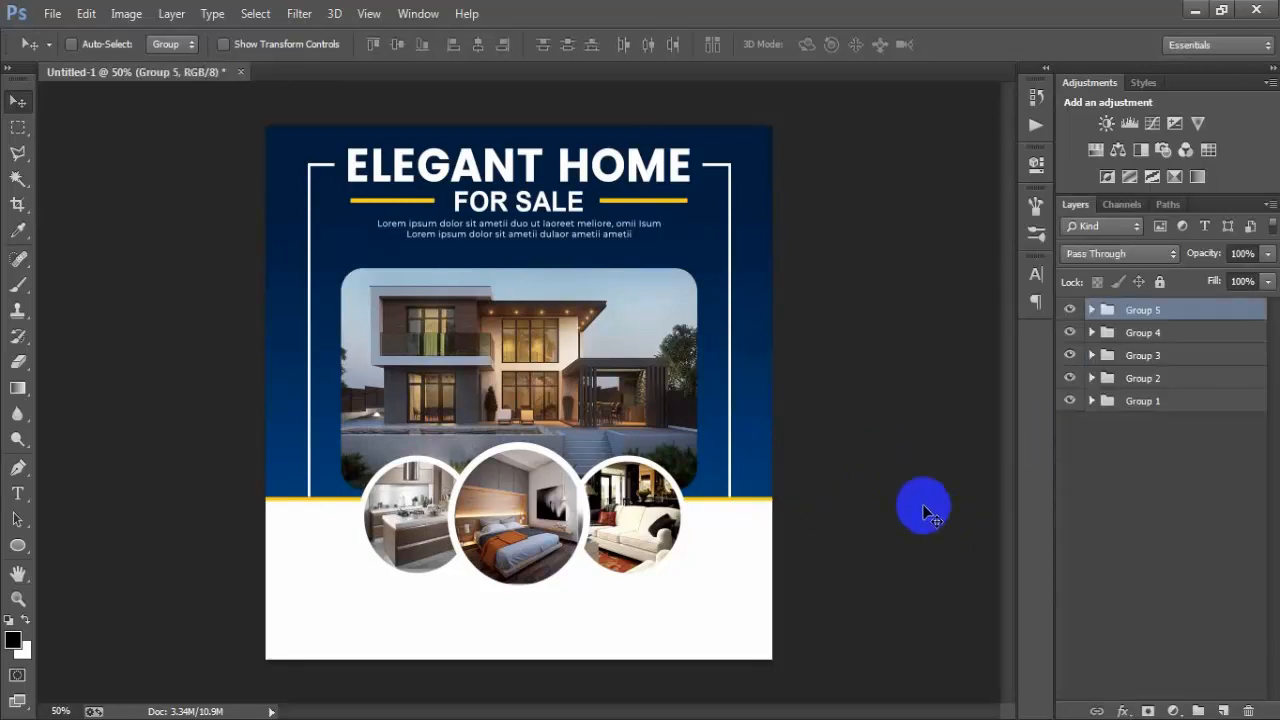
{"action": "key", "text": "ctrl+v"}
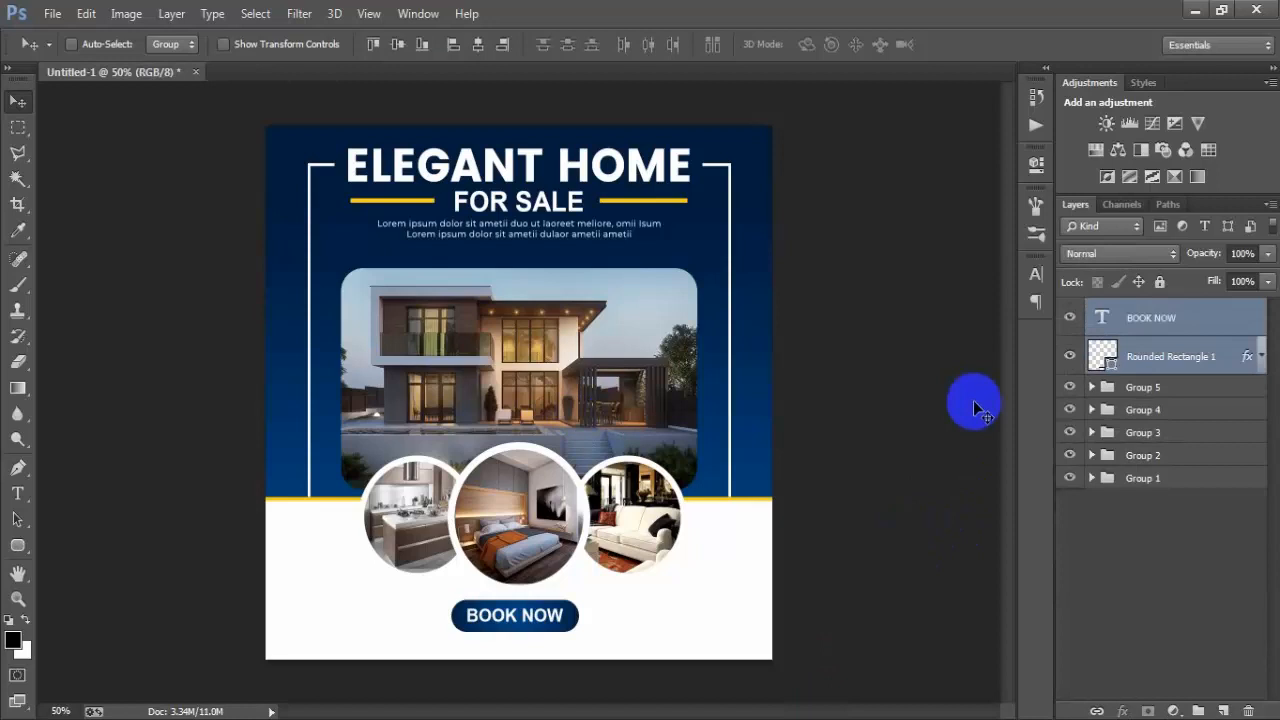
Place the phone book icon as a linked image on a new top layer and shrink it beside the BOOK NOW button, on its left
{"action": "left_click", "coordinate": [1074, 318]}
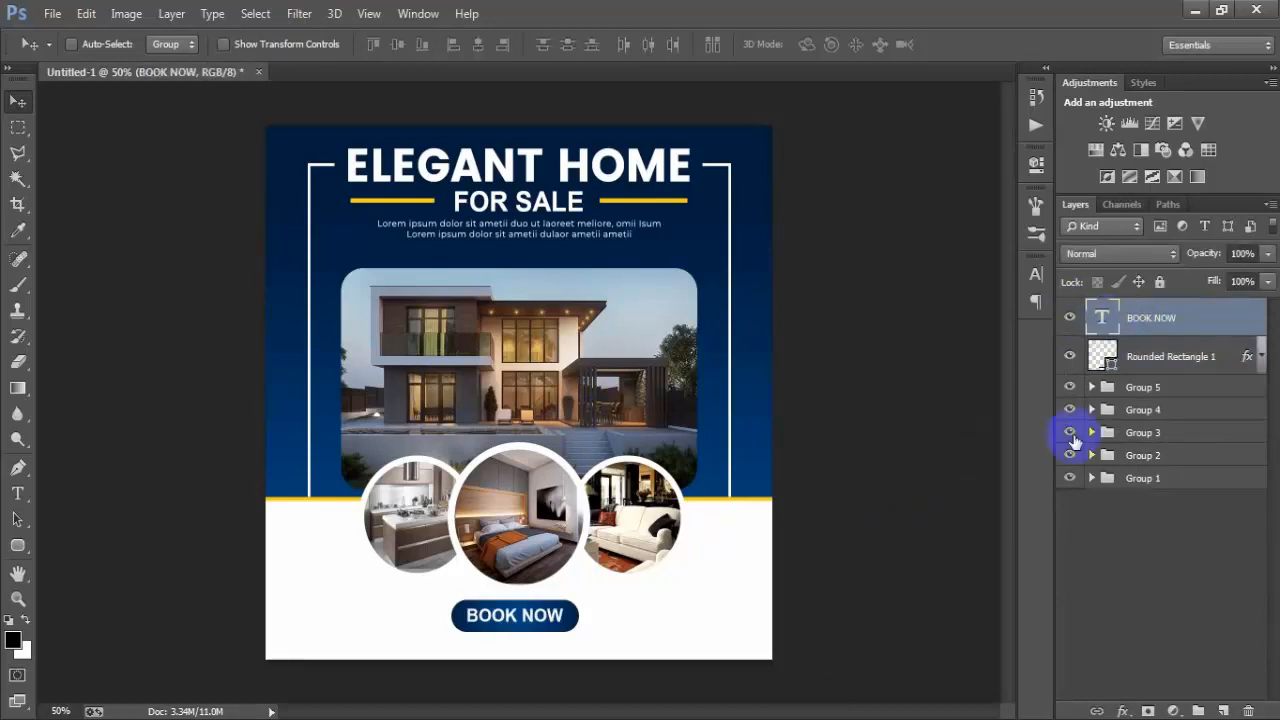
{"action": "left_click", "coordinate": [1224, 710]}
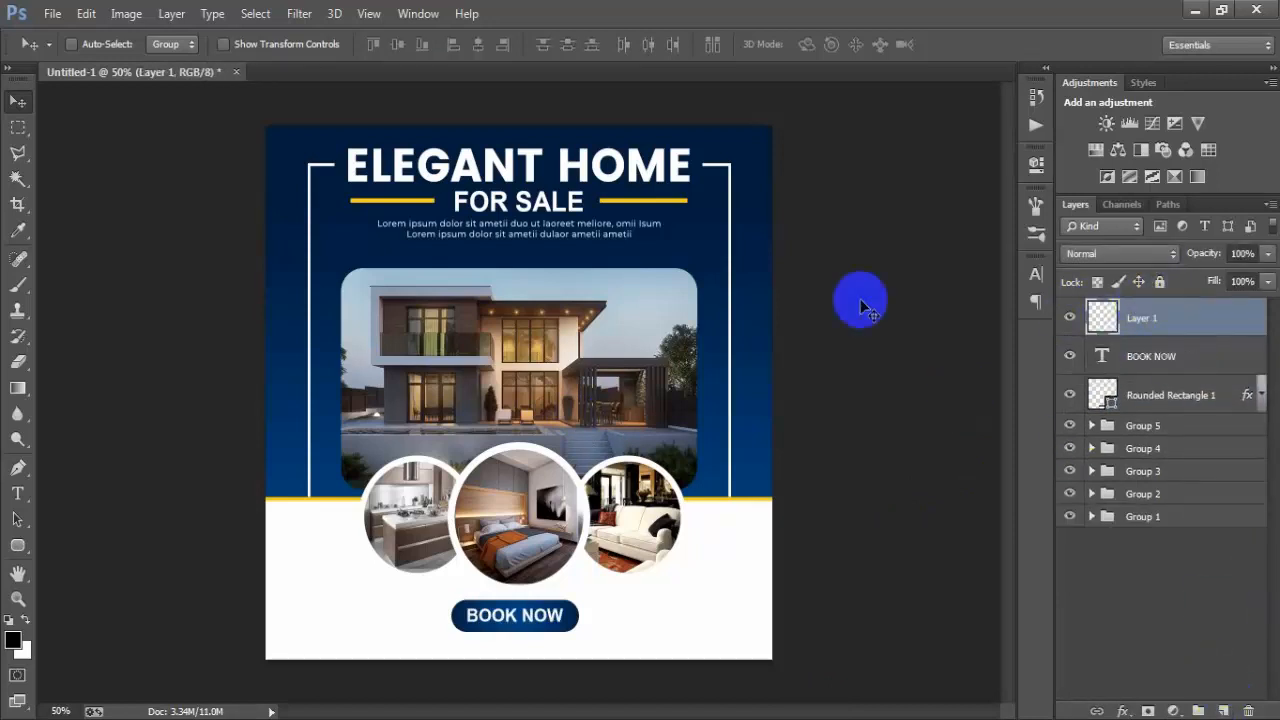
{"action": "left_click", "coordinate": [52, 13]}
{"action": "left_click", "coordinate": [100, 316]}
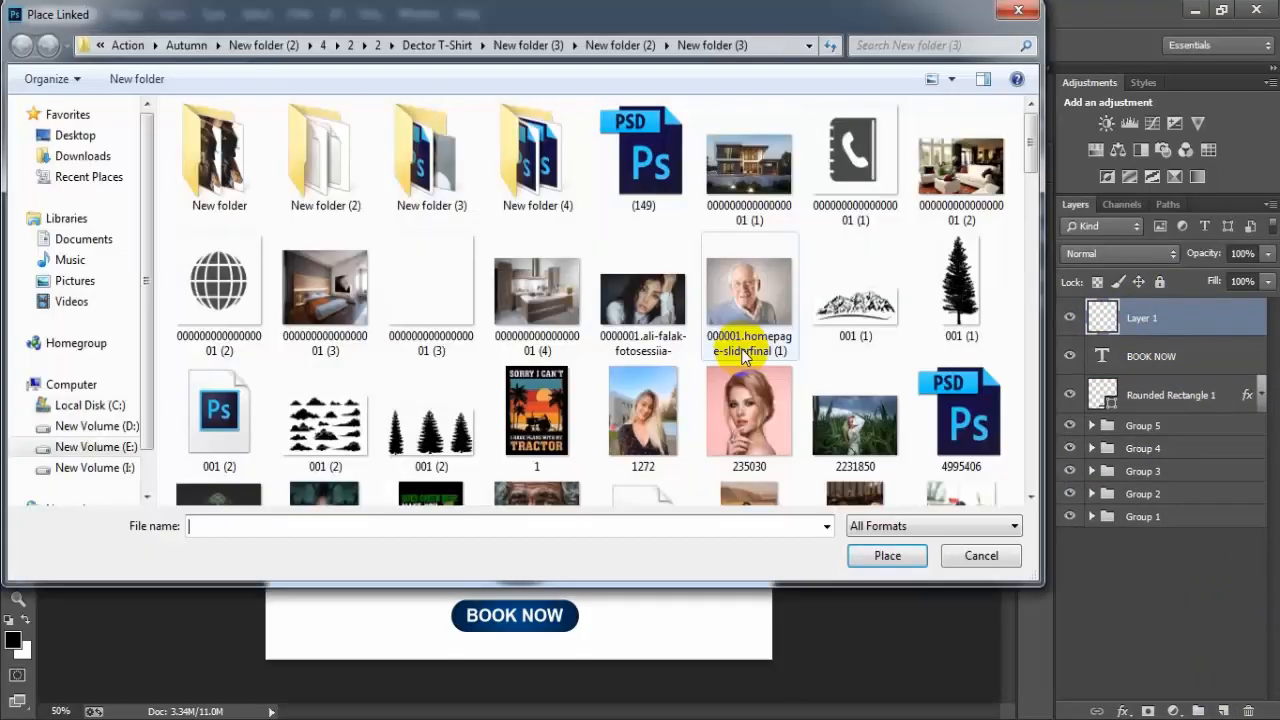
{"action": "left_click", "coordinate": [866, 216]}
{"action": "left_click", "coordinate": [905, 557]}
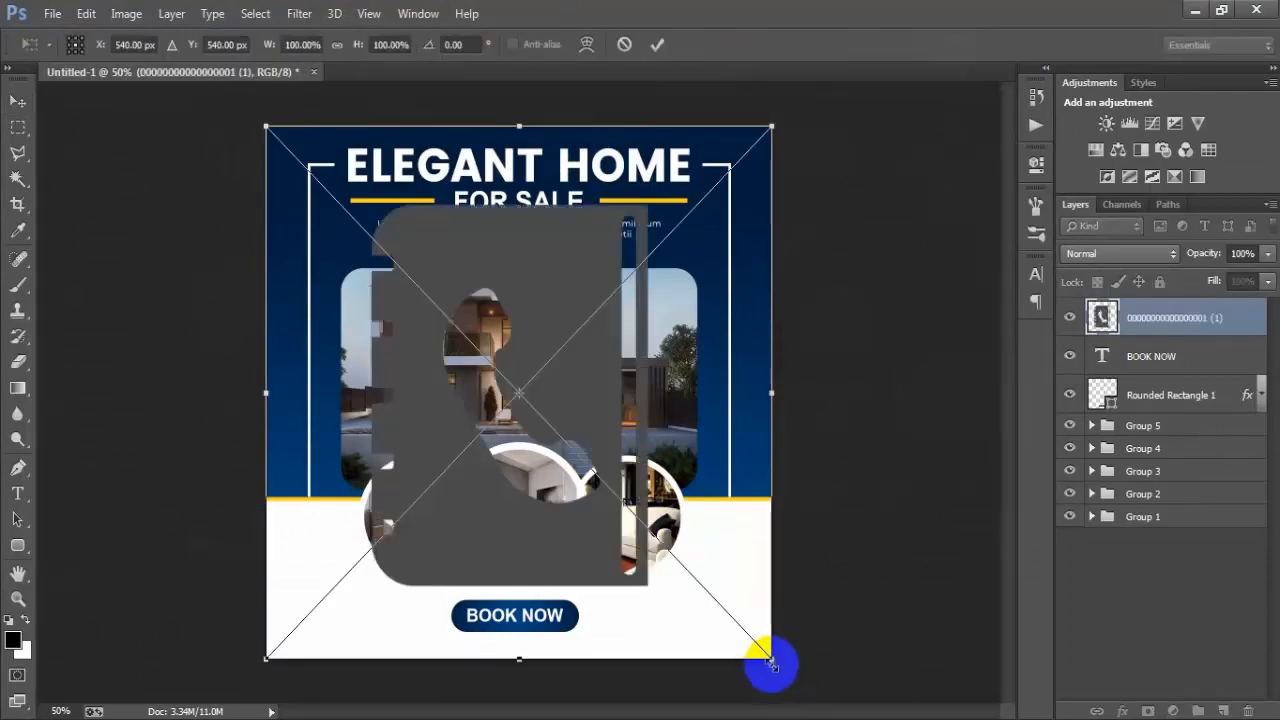
{"action": "left_click_drag", "start_coordinate": [770, 660], "coordinate": [312, 621]}
{"action": "key", "text": "Return"}
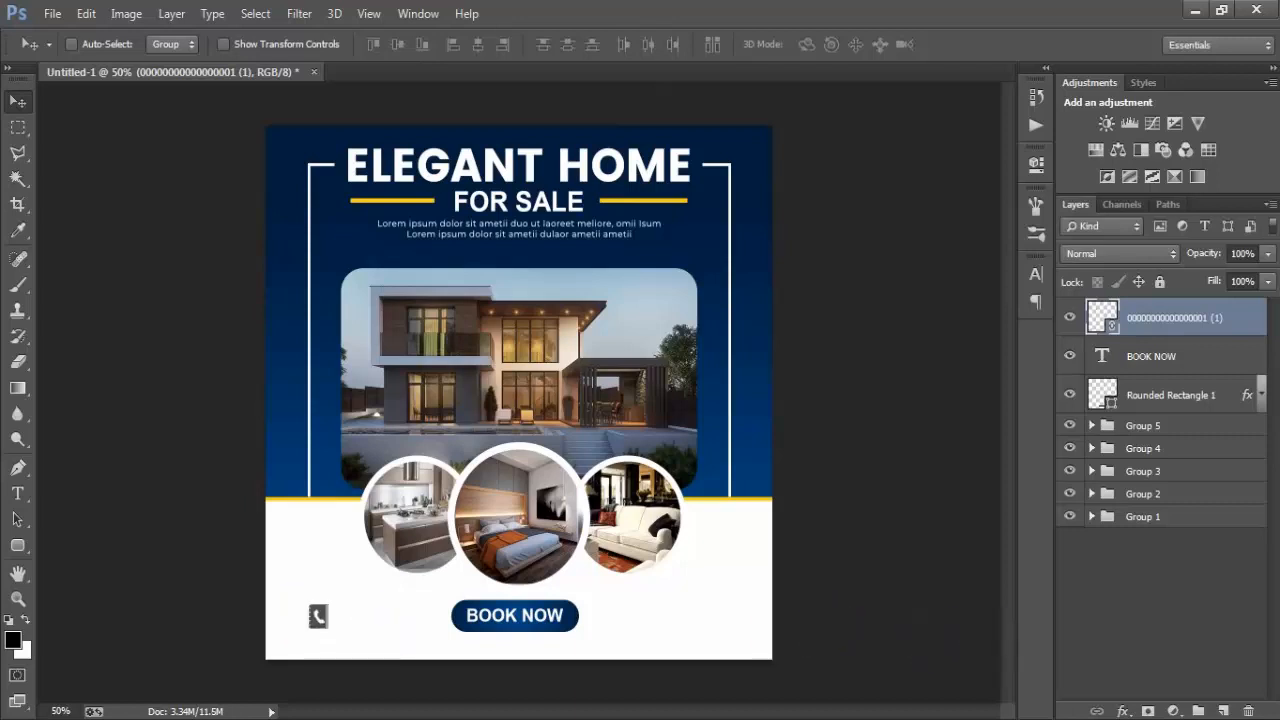
Add a text layer reading "More Information Call Us" beside the phone icon in the white area
{"action": "left_click", "coordinate": [1226, 711]}
{"action": "left_click", "coordinate": [18, 493]}
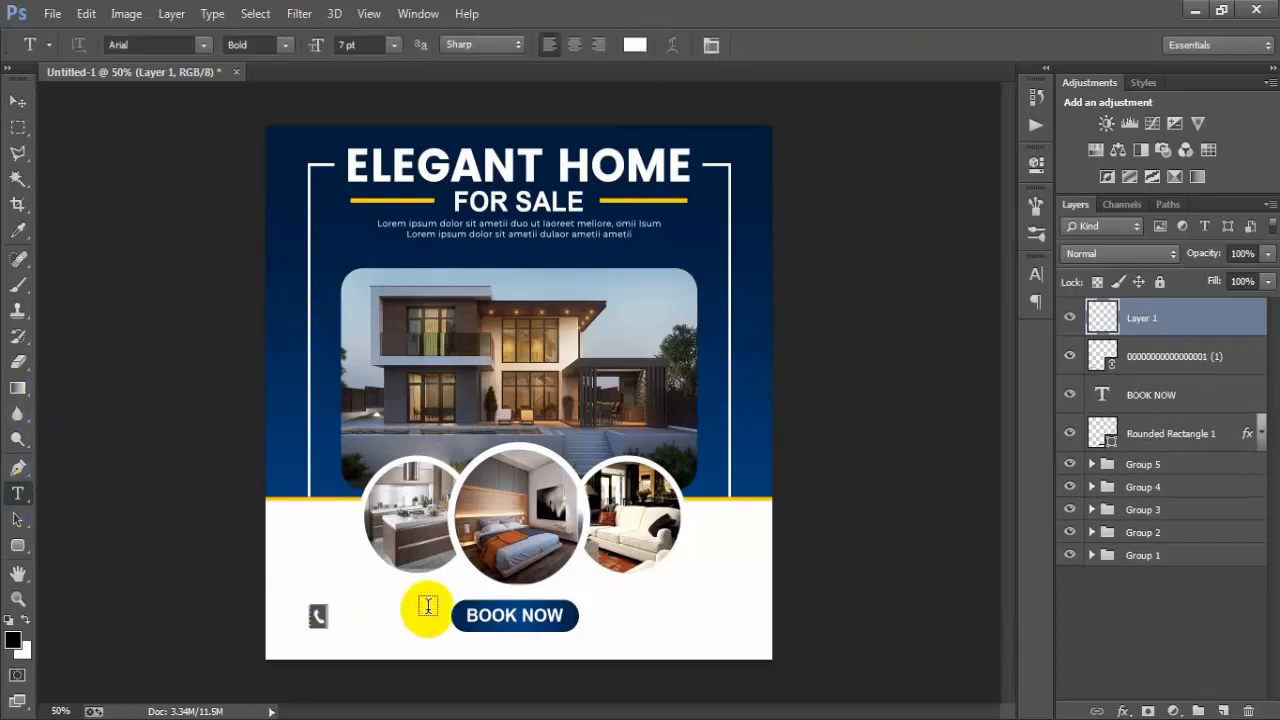
{"action": "left_click", "coordinate": [345, 610]}
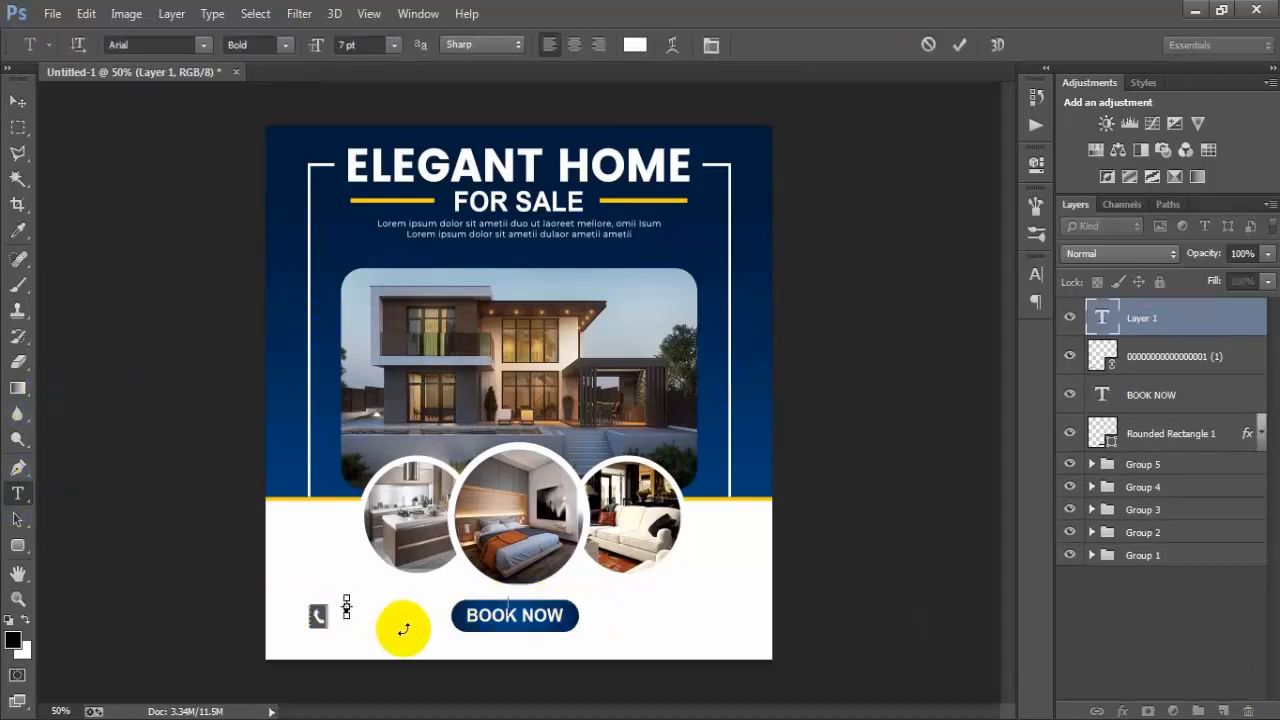
{"action": "left_click", "coordinate": [16, 104]}
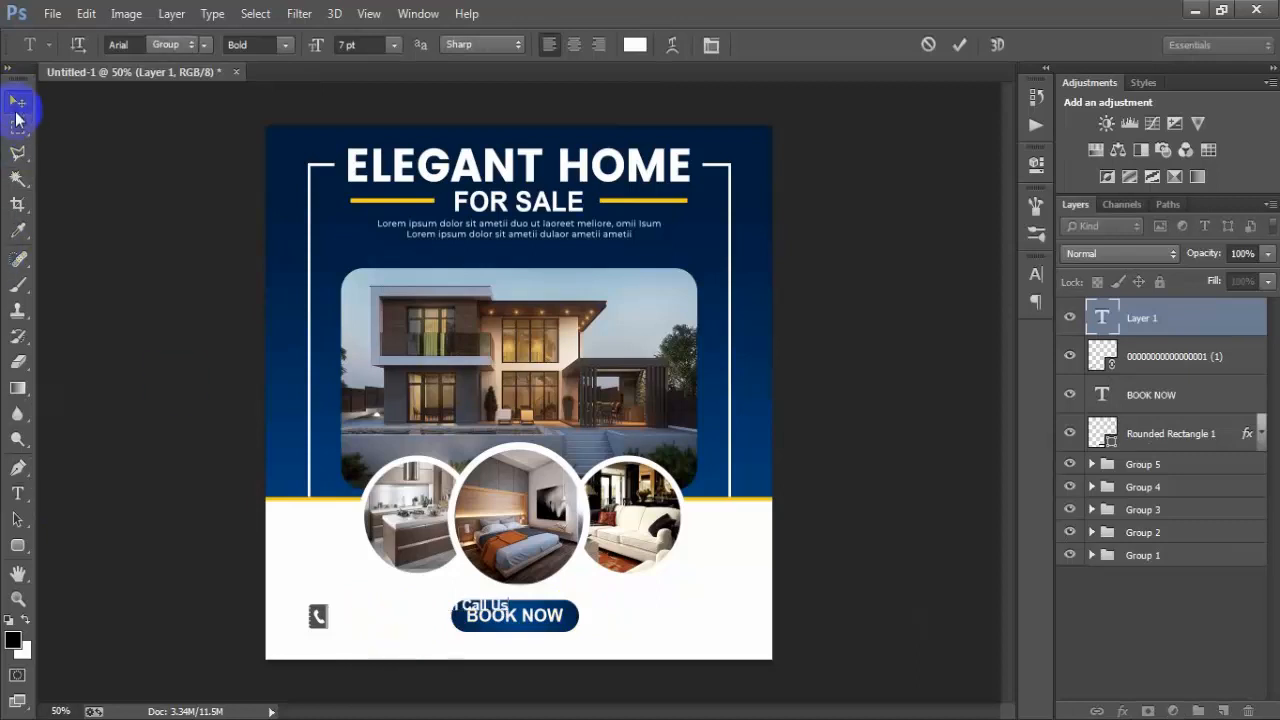
Change the colour of the "More Information Call Us" text to medium grey (#7d7d7d)
{"action": "left_click", "coordinate": [1036, 274]}
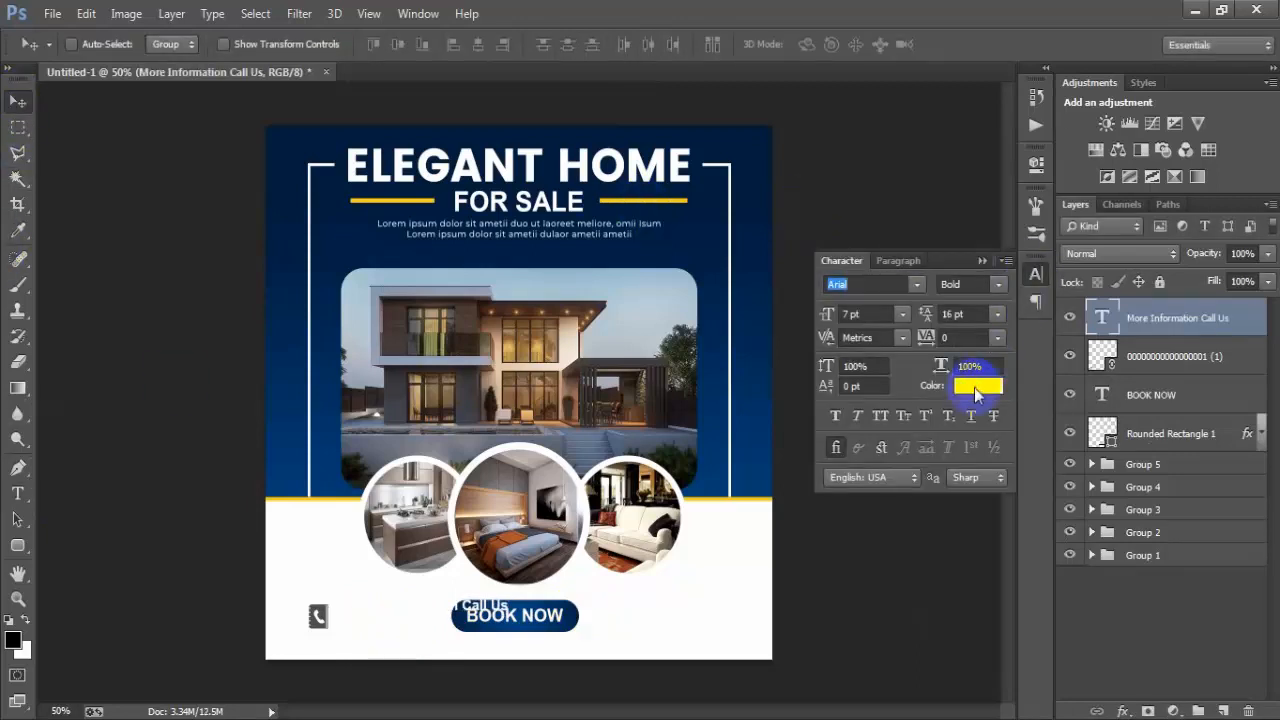
{"action": "left_click", "coordinate": [977, 394]}
{"action": "left_click_drag", "start_coordinate": [325, 246], "coordinate": [326, 279]}
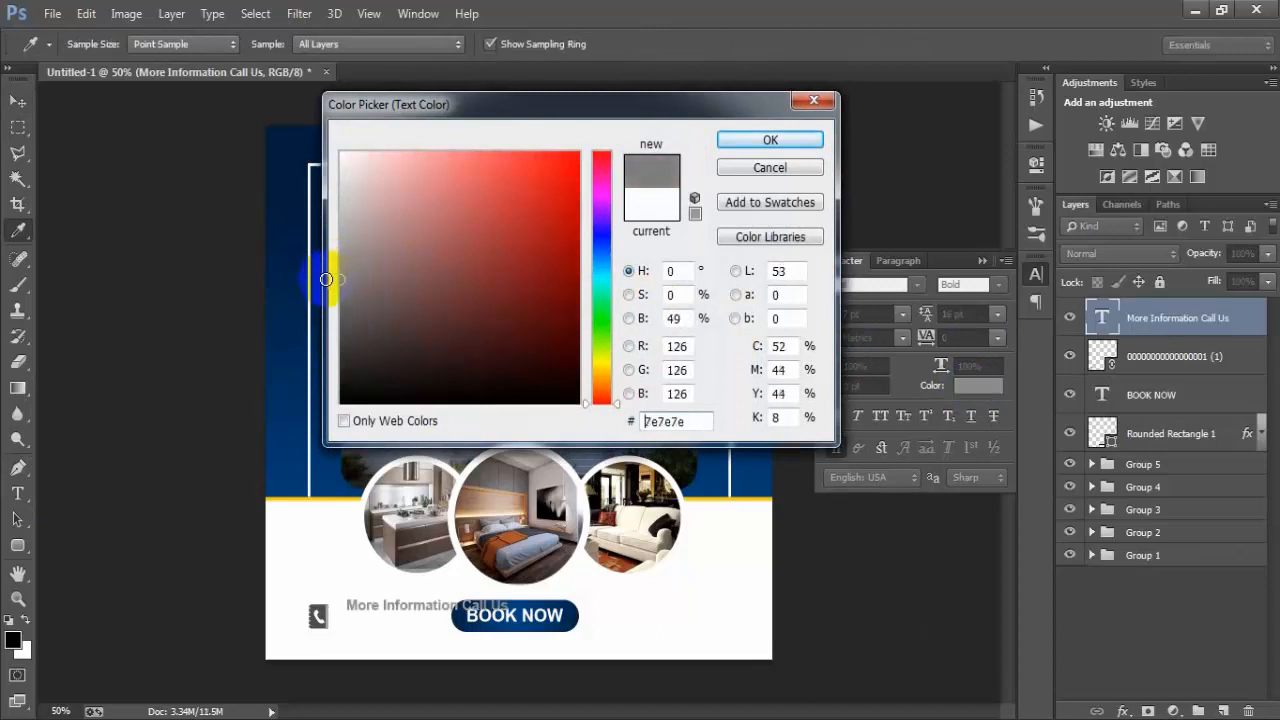
{"action": "left_click", "coordinate": [735, 139]}
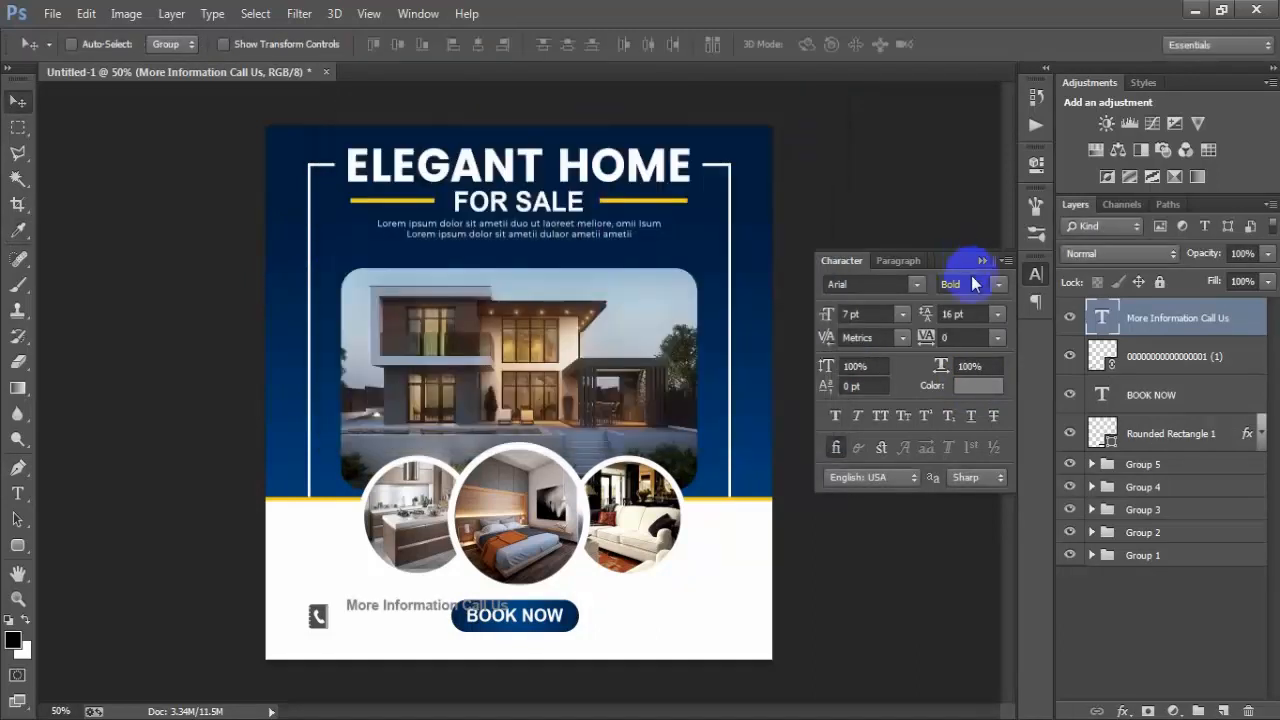
{"action": "left_click", "coordinate": [984, 262]}
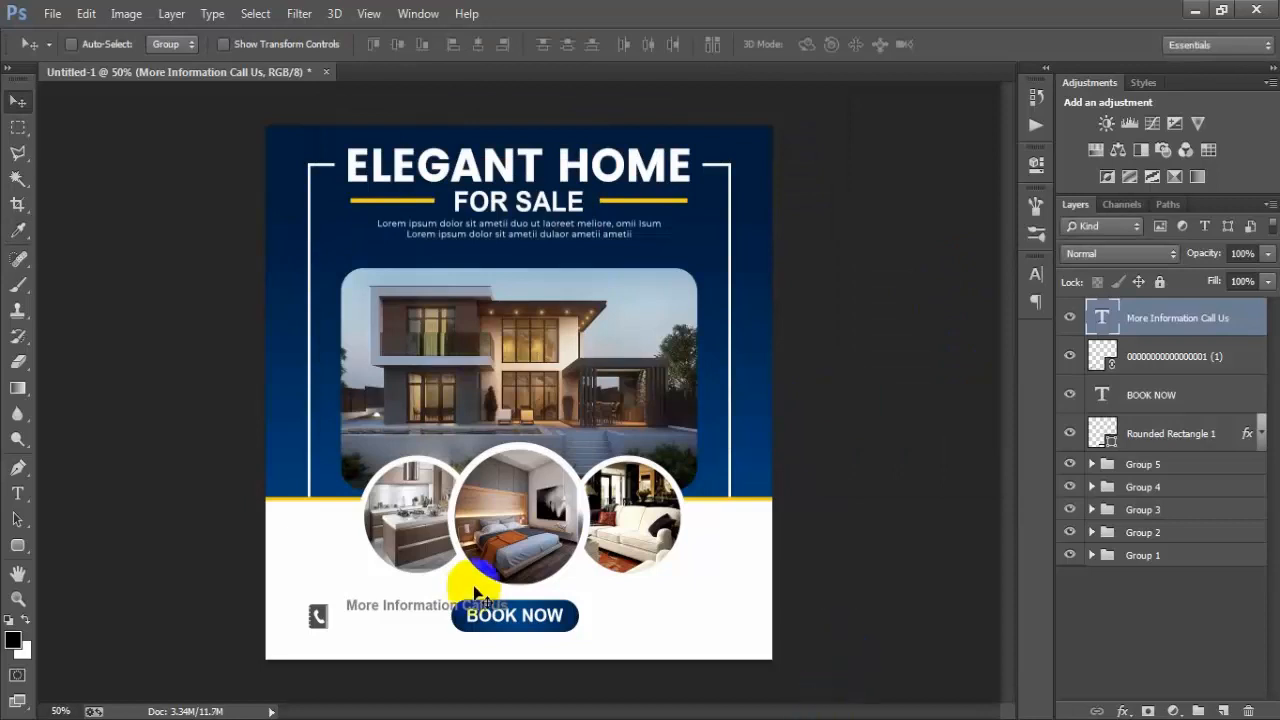
Shrink the "More Information Call Us" text to about 4.3 pt and move it between the phone icon and the BOOK NOW button
{"action": "mouse_move", "coordinate": [450, 610]}
{"action": "left_mouse_down"}
{"action": "mouse_move", "coordinate": [438, 613]}
{"action": "mouse_move", "coordinate": [486, 611]}
{"action": "mouse_move", "coordinate": [457, 613]}
{"action": "left_mouse_up"}
{"action": "key", "text": "ctrl+t"}
{"action": "left_click", "coordinate": [846, 44]}
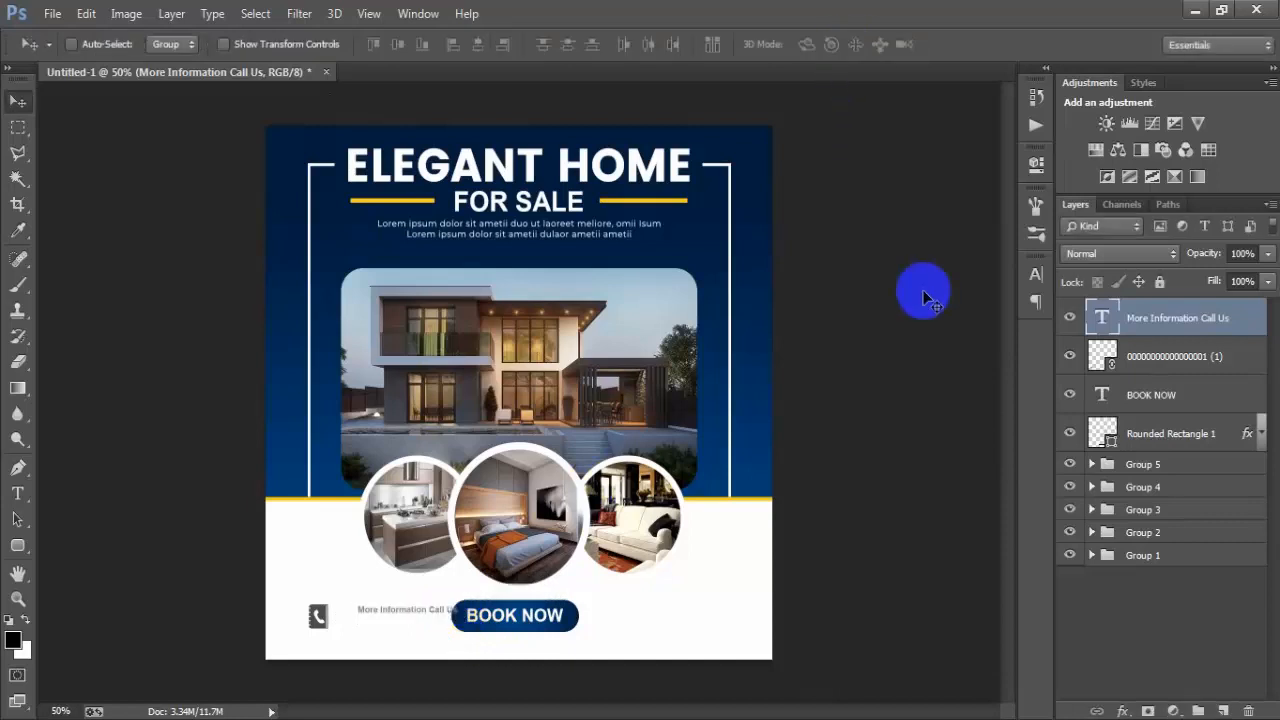
{"action": "key", "text": "shift+Left"}
{"action": "key", "text": "shift+Left"}
{"action": "key", "text": "shift+Left"}
Duplicate the "More Information Call Us" text and position the copy as a second line directly below it
{"action": "key", "text": "ctrl+j"}
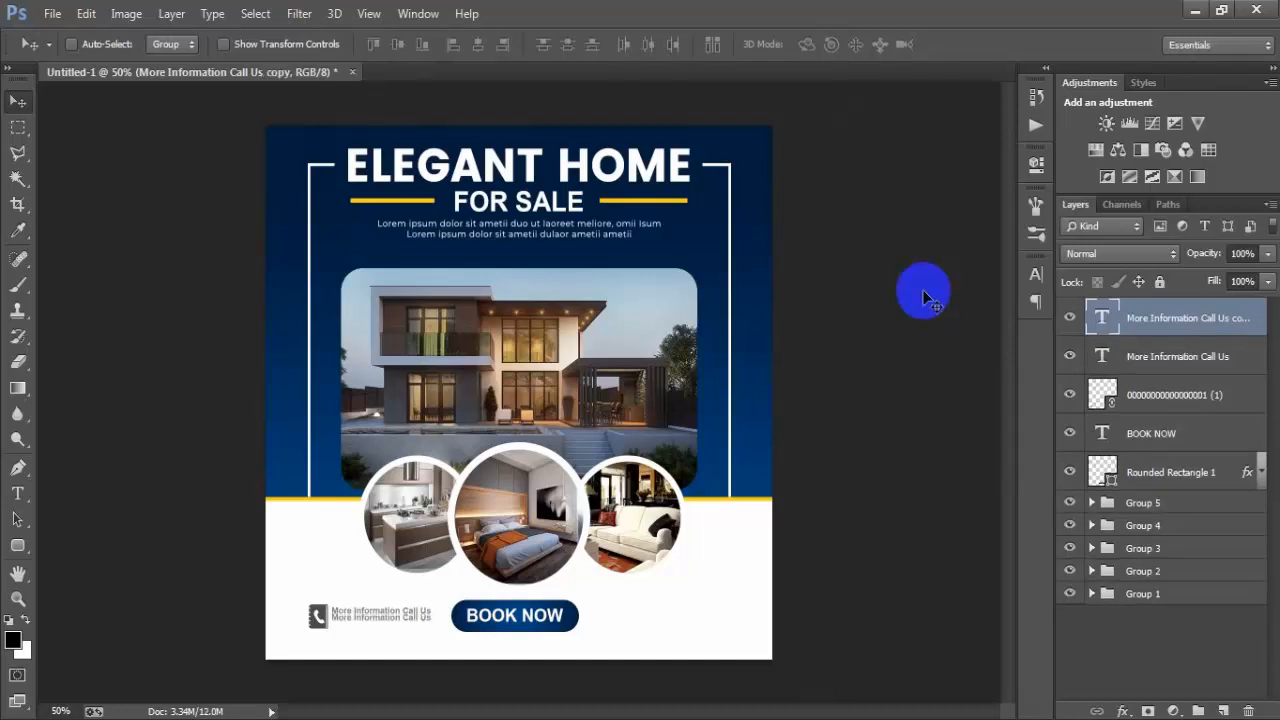
{"action": "key", "text": "Up"}
{"action": "key", "text": "Up"}
{"action": "key", "text": "Up"}
{"action": "key", "text": "Up"}
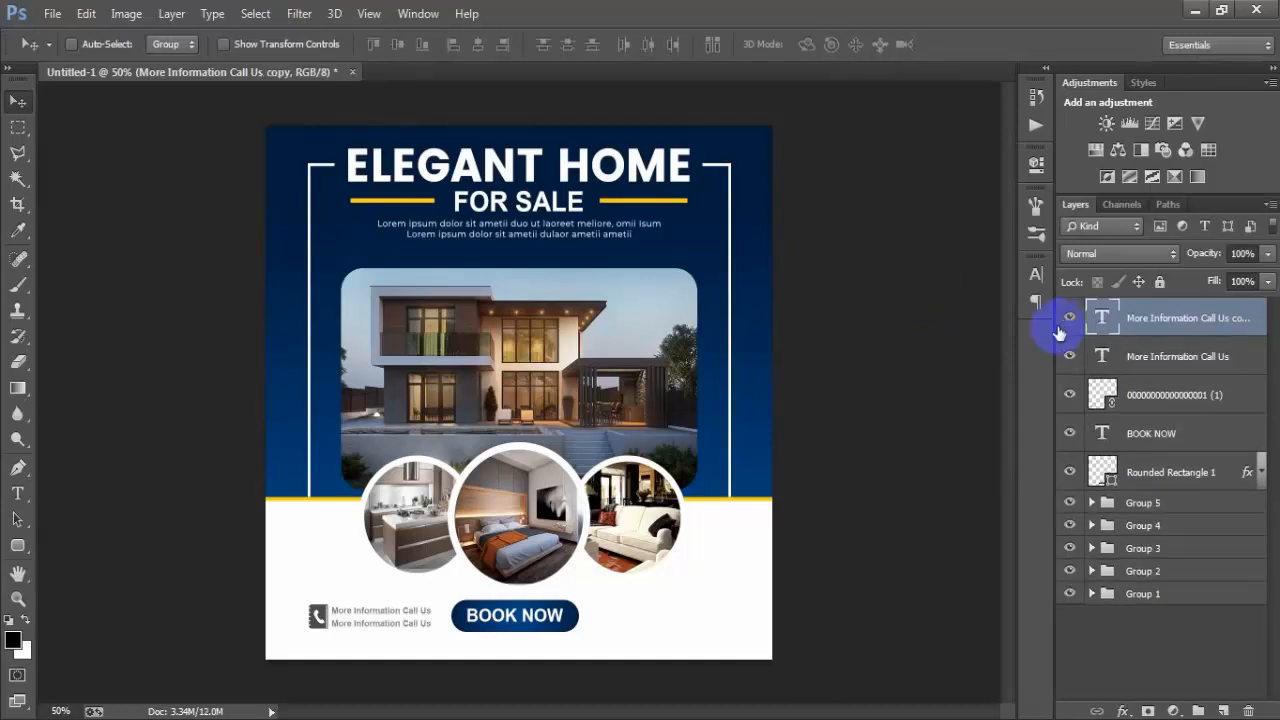
Replace the text of the lower copied line with the contact phone number
{"action": "left_click", "coordinate": [1097, 322]}
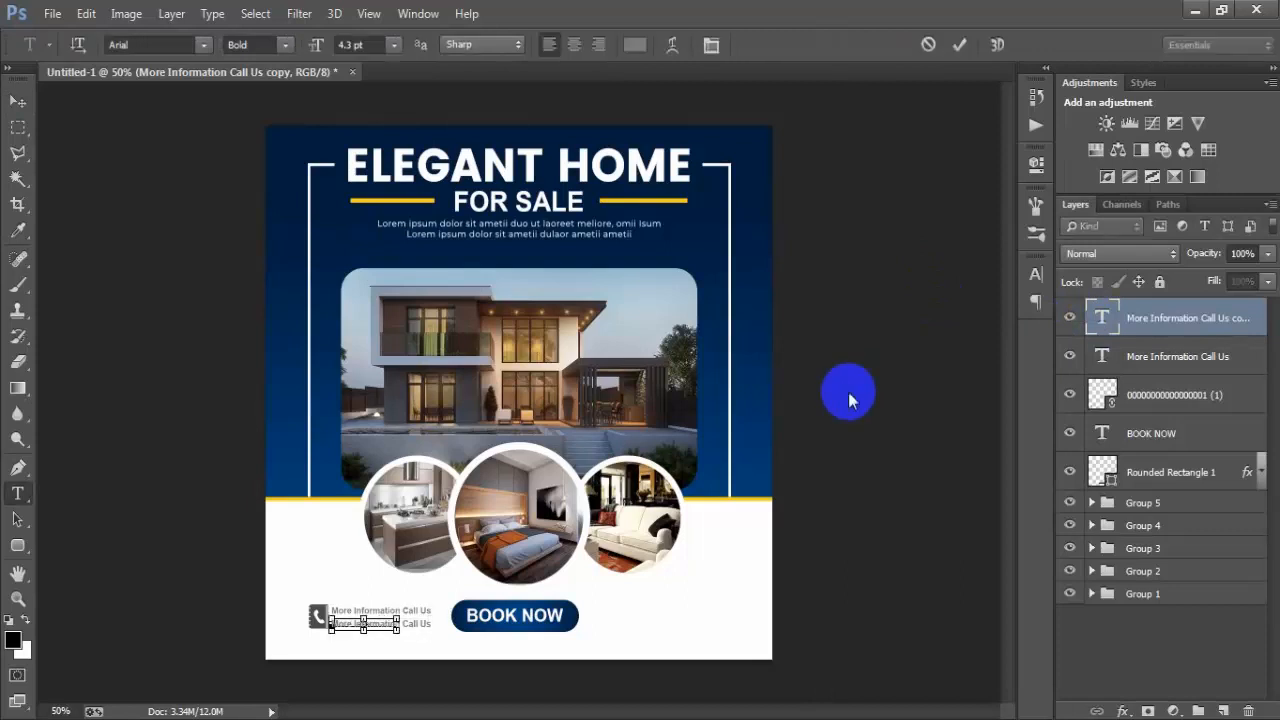
{"action": "left_click", "coordinate": [957, 44]}
{"action": "key", "text": "v"}
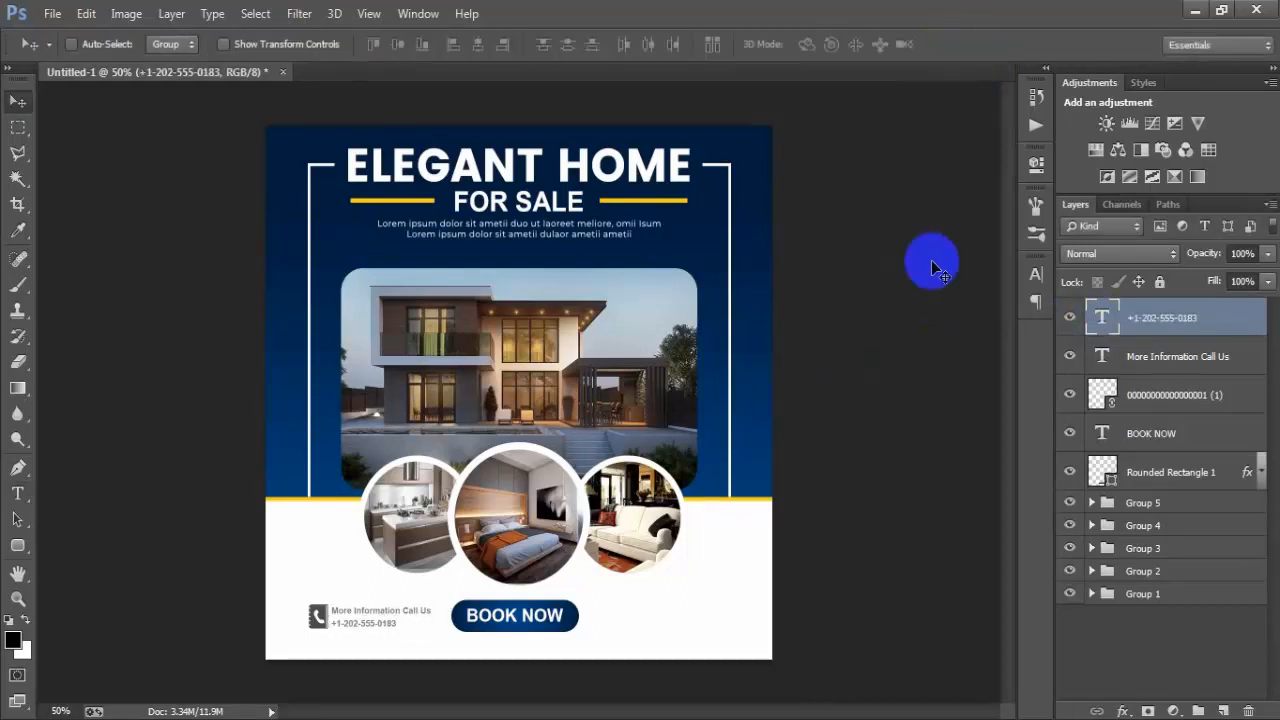
Enlarge the phone number to 6.3 pt and stretch it to 104.56% width to match the line above
{"action": "left_click", "coordinate": [1036, 273]}
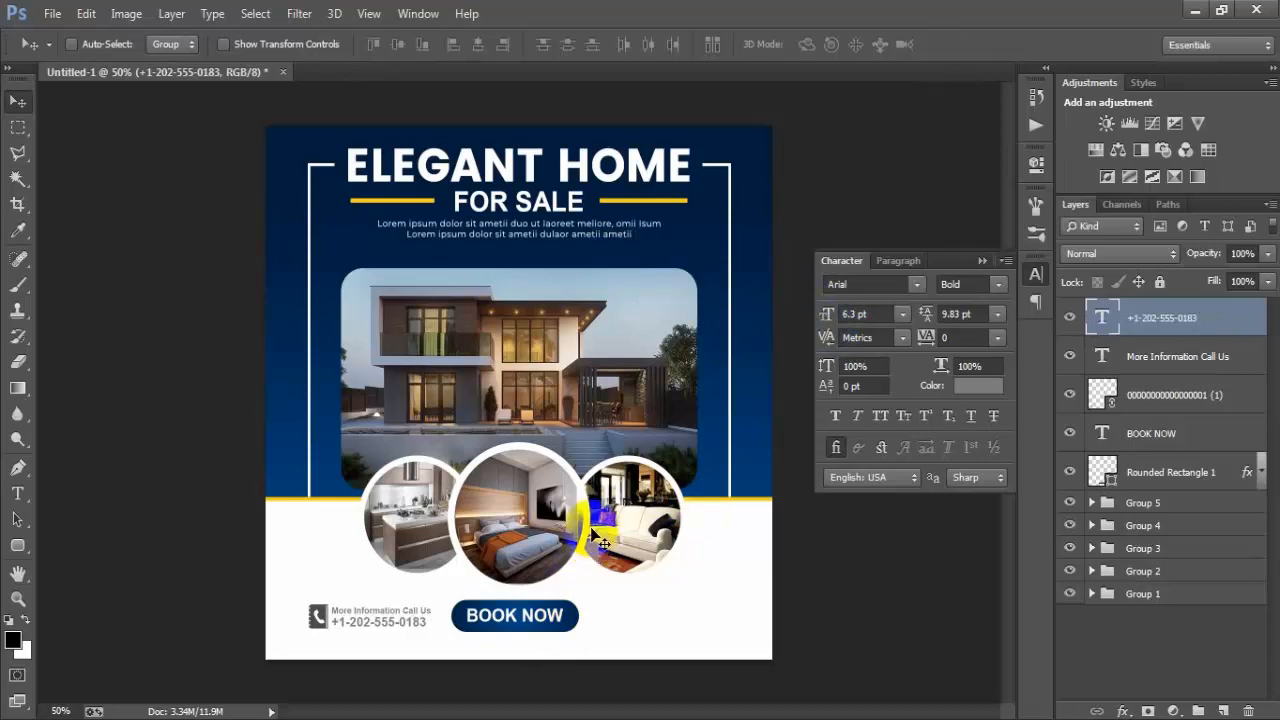
{"action": "key", "text": "ctrl+t"}
{"action": "left_click_drag", "start_coordinate": [428, 622], "coordinate": [433, 622]}
{"action": "left_click", "coordinate": [846, 44]}
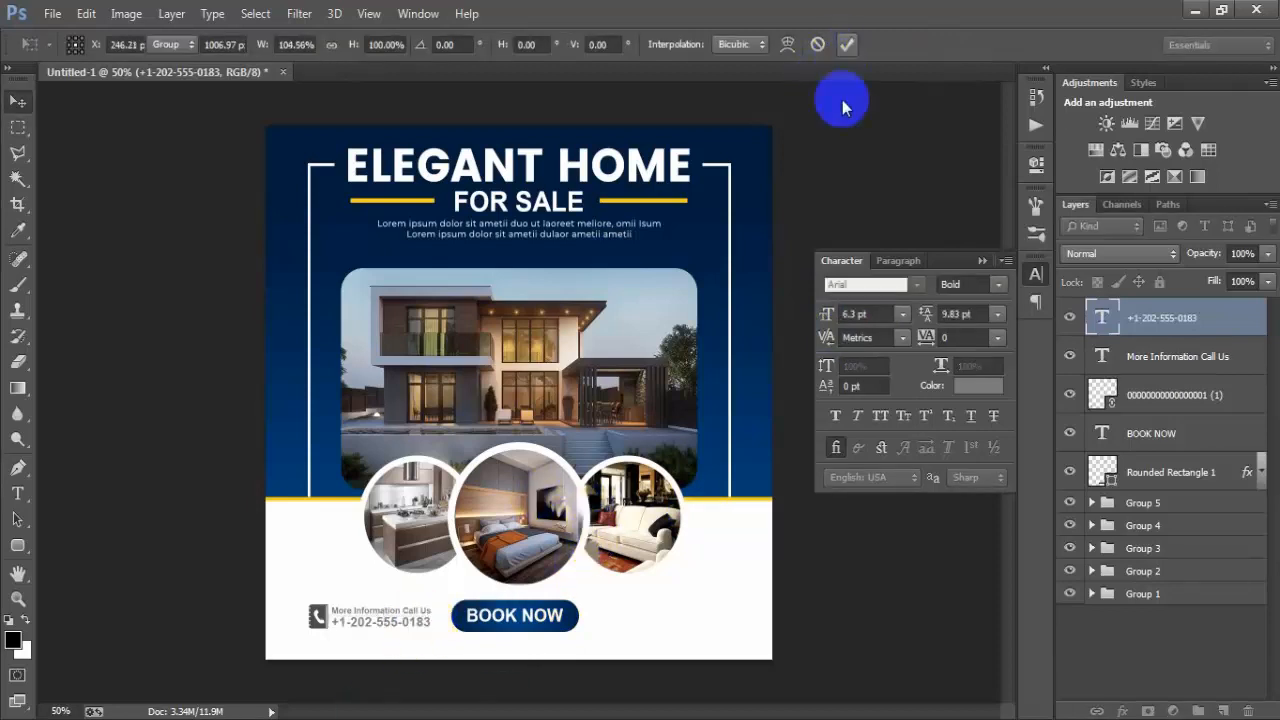
Recolour the phone number dark blue (#003567), sampled from the poster's blue background
{"action": "left_click", "coordinate": [1155, 358]}
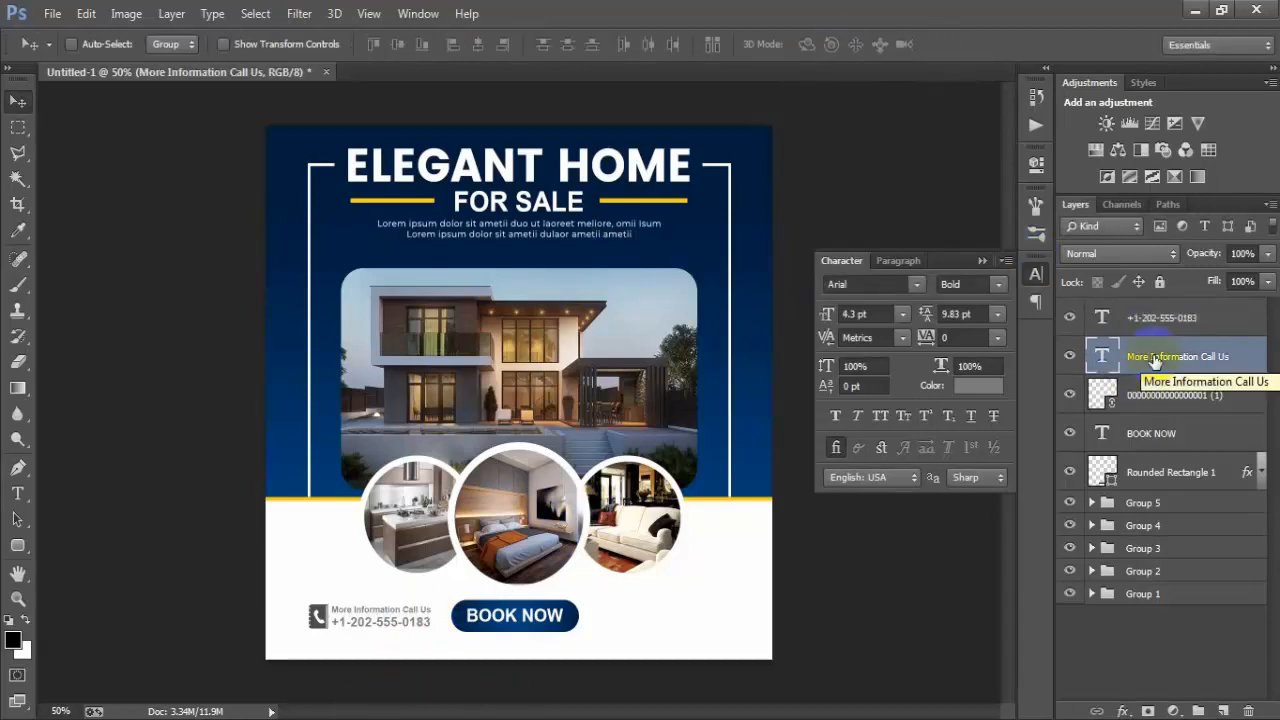
{"action": "left_click", "coordinate": [1165, 320]}
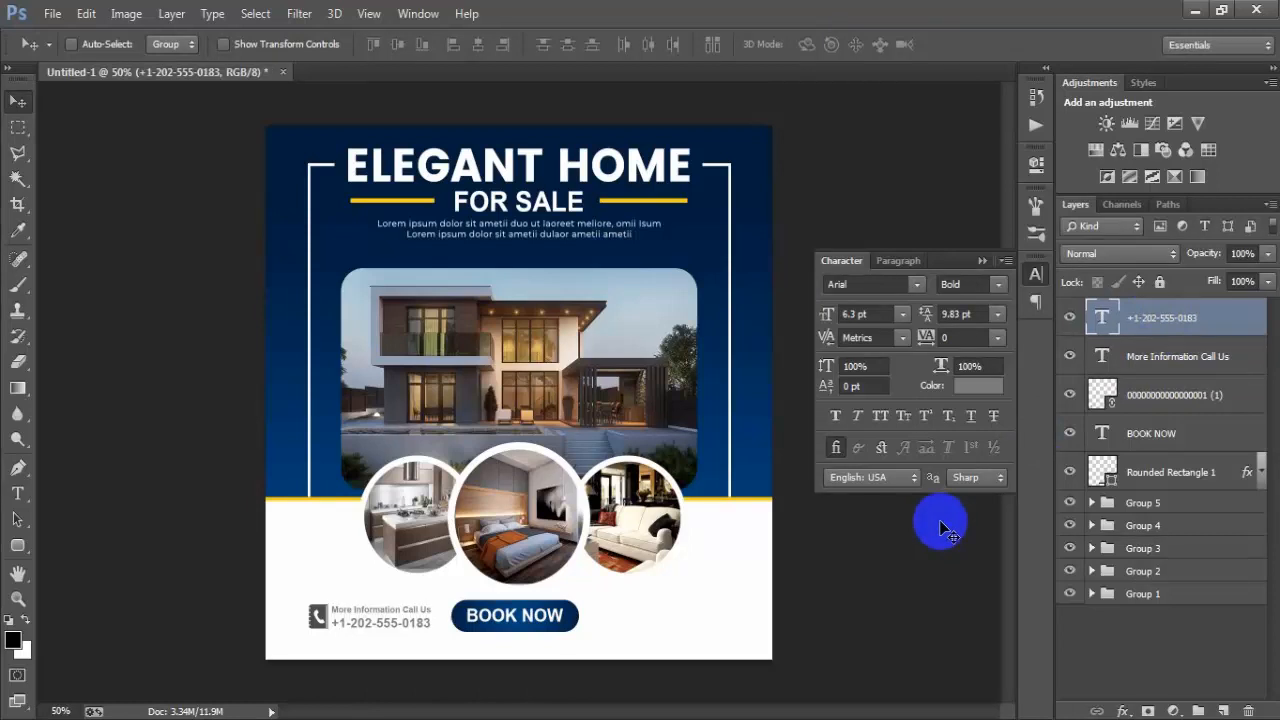
{"action": "left_click", "coordinate": [972, 389]}
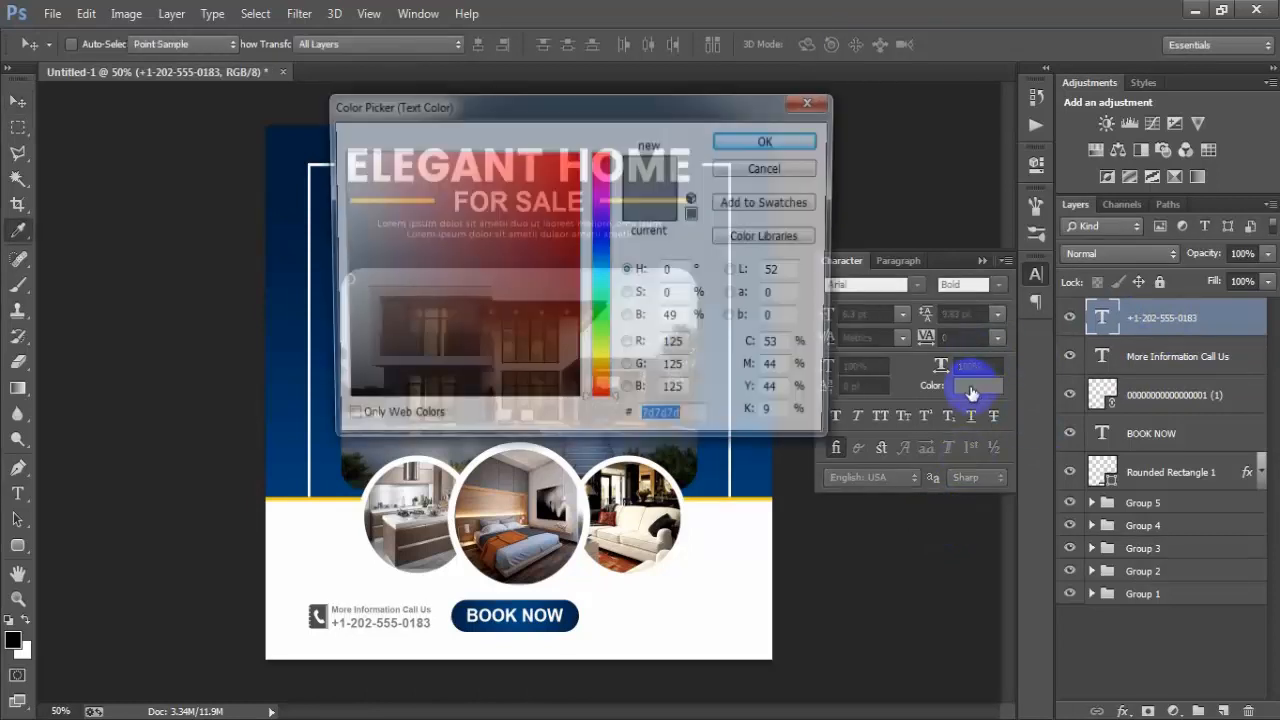
{"action": "left_click", "coordinate": [283, 422]}
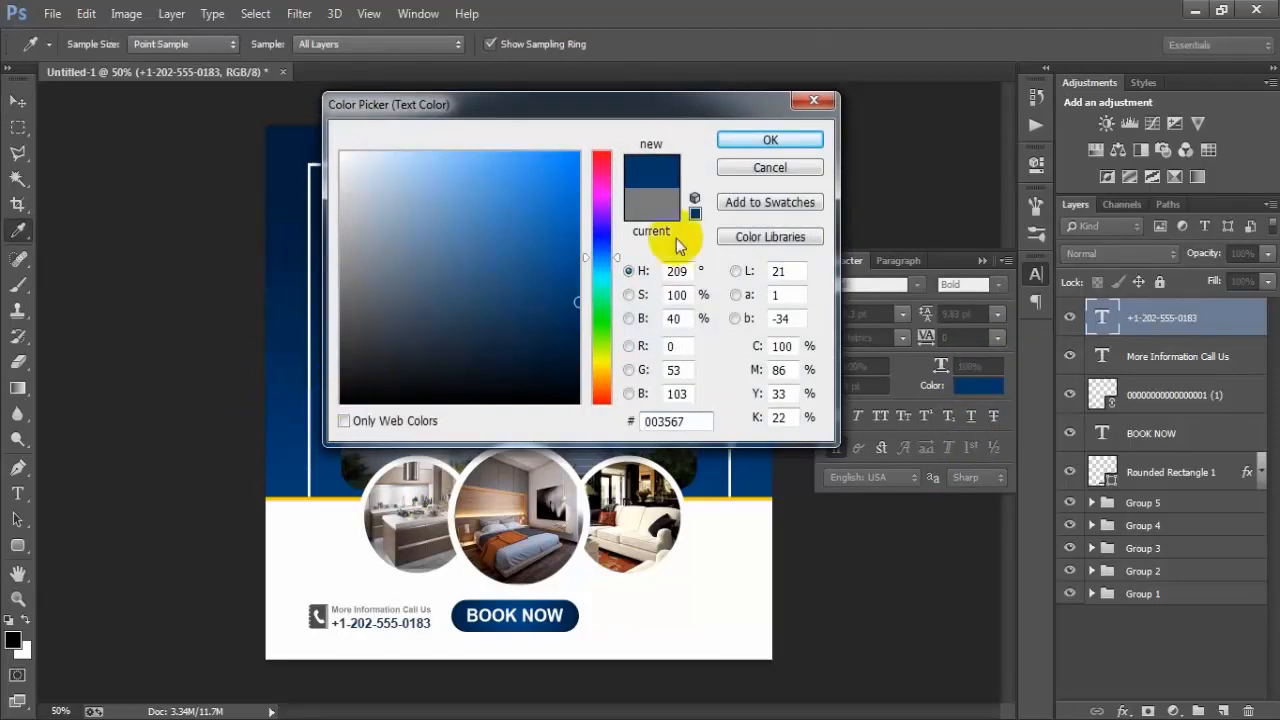
{"action": "left_click", "coordinate": [770, 140]}
{"action": "left_click", "coordinate": [980, 261]}
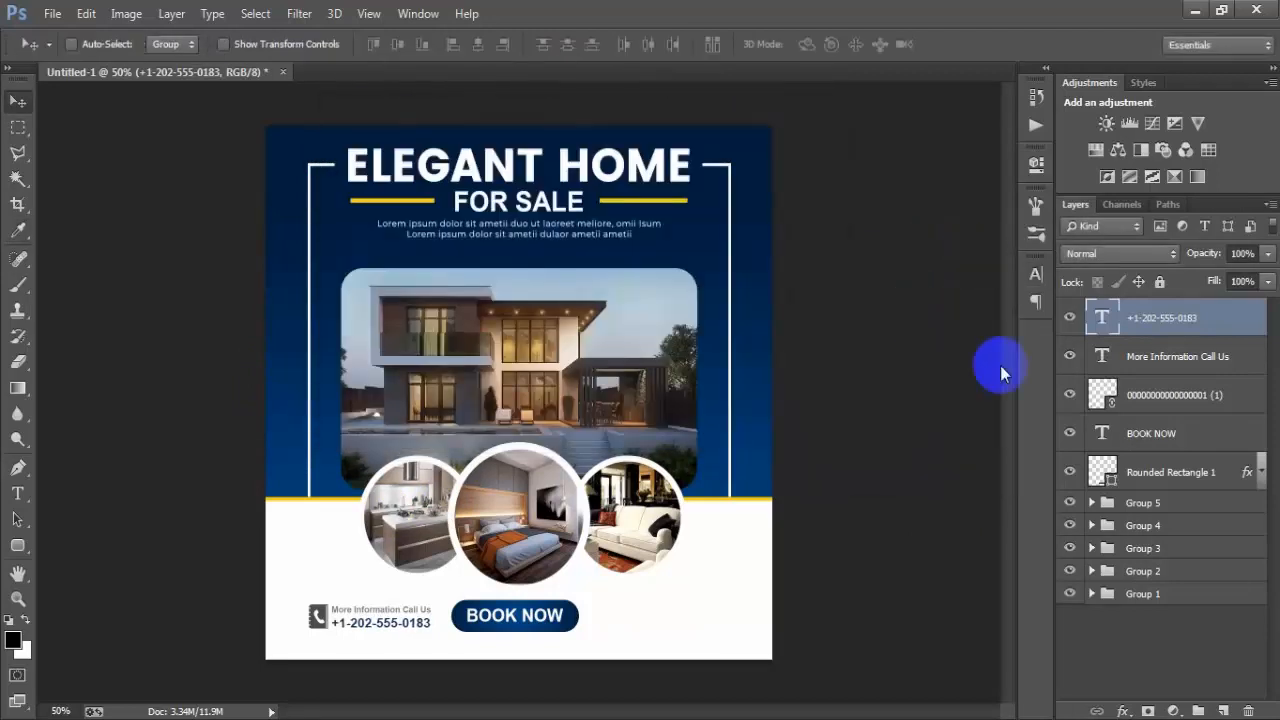
Nudge the phone icon and both contact text lines together slightly left, away from the BOOK NOW button
{"action": "left_click", "coordinate": [1183, 397], "text": "shift"}
{"action": "key", "text": "Left"}
{"action": "key", "text": "Left"}
{"action": "key", "text": "Left"}
{"action": "key", "text": "Left"}
{"action": "key", "text": "Left"}
{"action": "key", "text": "Left"}
{"action": "key", "text": "Left"}
{"action": "key", "text": "Left"}
{"action": "key", "text": "Left"}
{"action": "key", "text": "Left"}
{"action": "key", "text": "Left"}
{"action": "key", "text": "Left"}
{"action": "key", "text": "Left"}
{"action": "key", "text": "Left"}
{"action": "key", "text": "Left"}
{"action": "key", "text": "Left"}
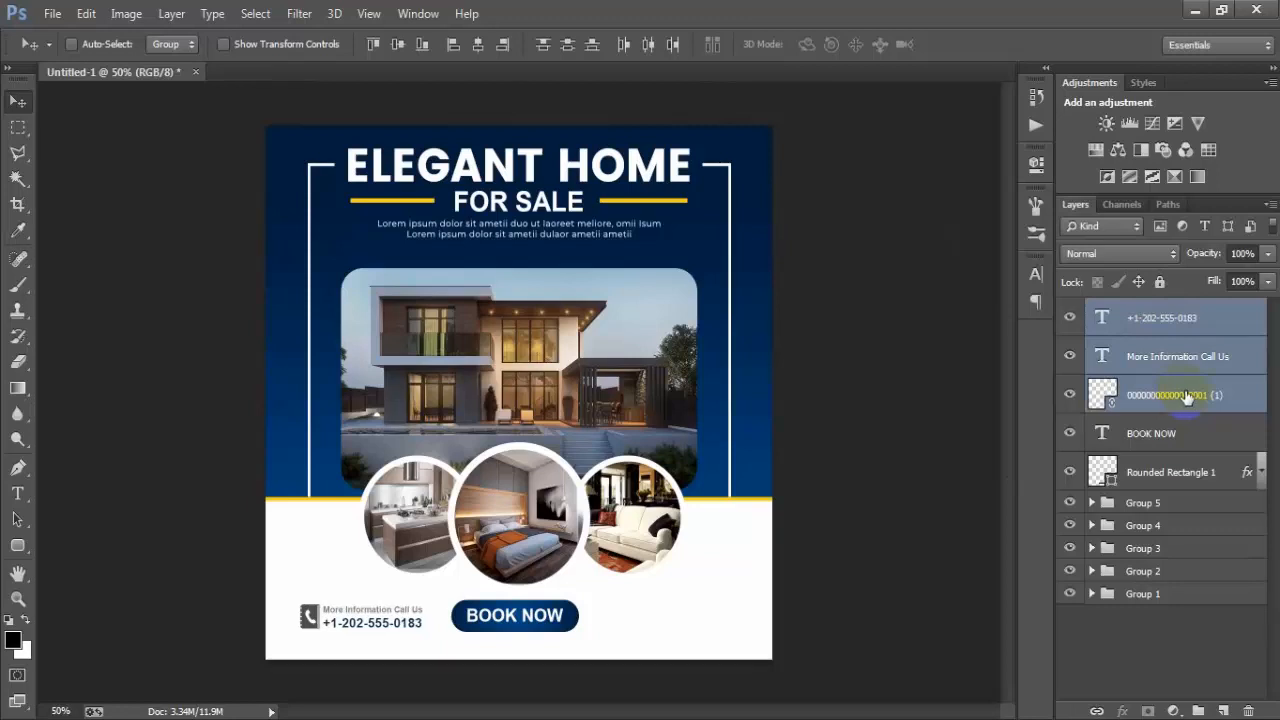
{"action": "left_click", "coordinate": [1186, 325]}
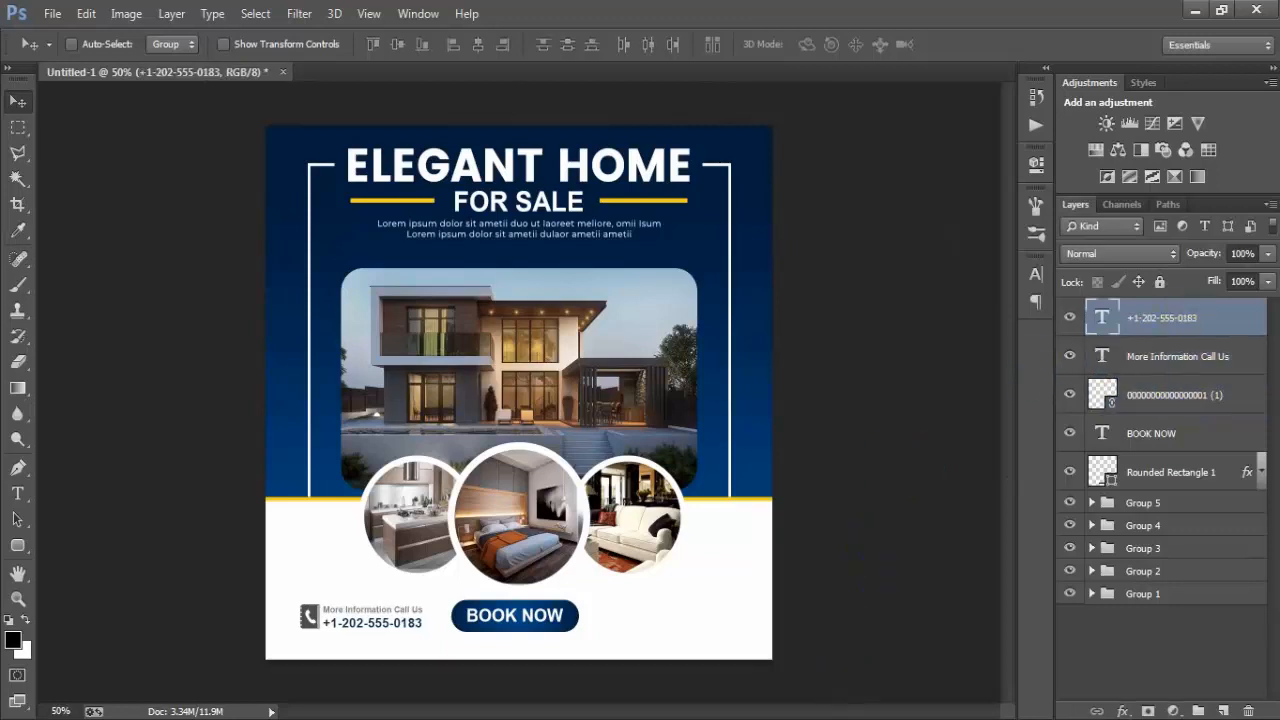